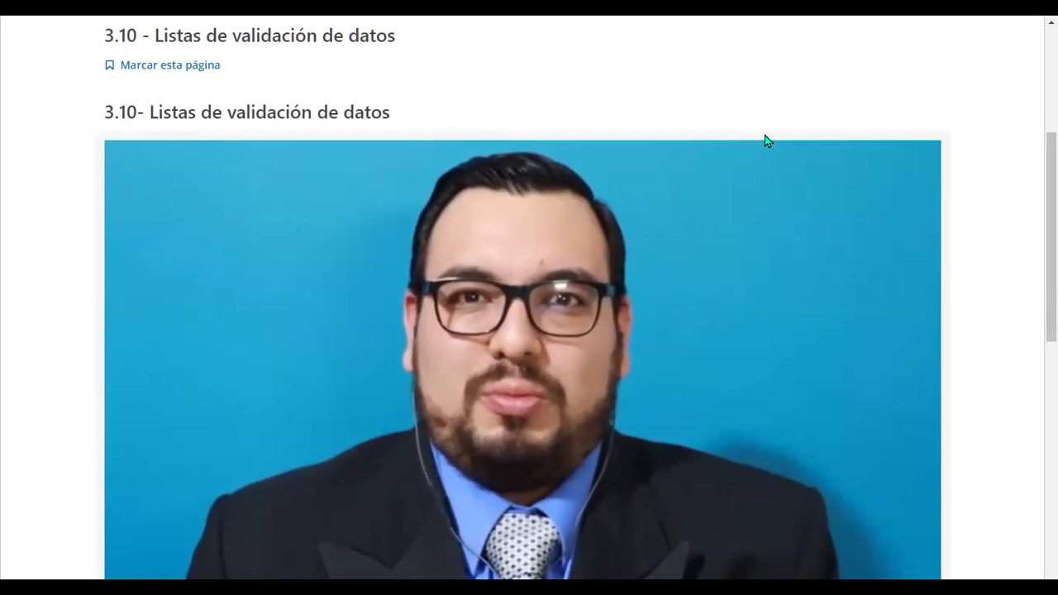
pyautogui.moveTo(536, 561)
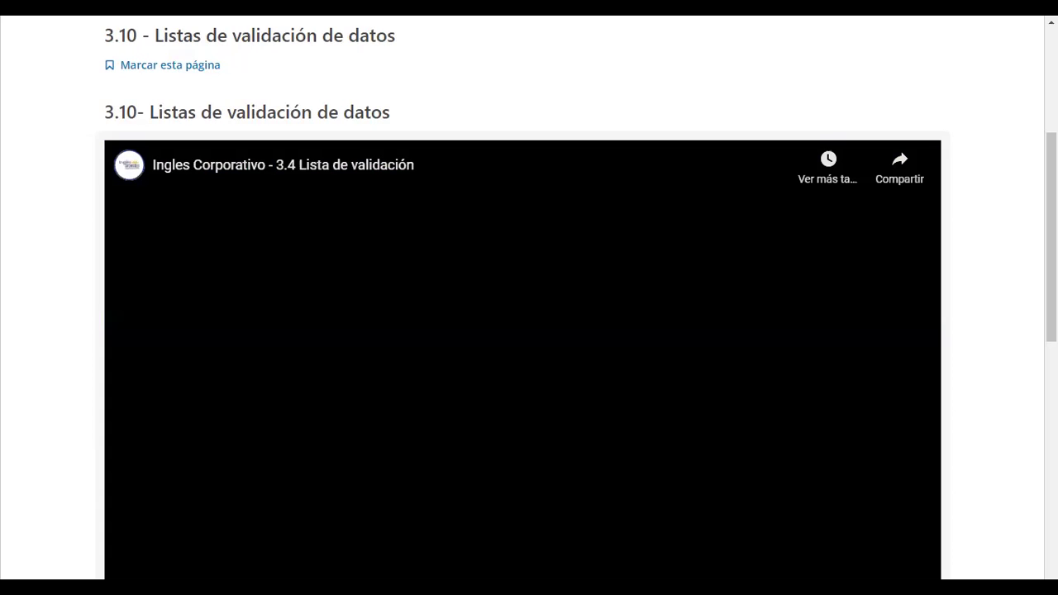
pyautogui.scroll(-4, 869, 343)
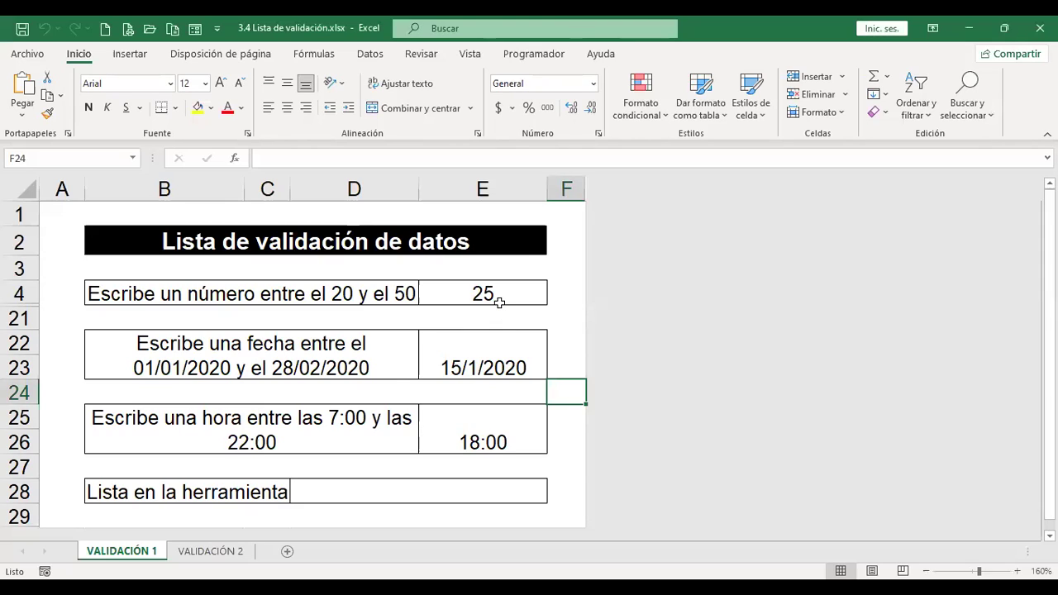
# - Review the data validation criteria for cell E4, without changing them
pyautogui.click(498, 298)
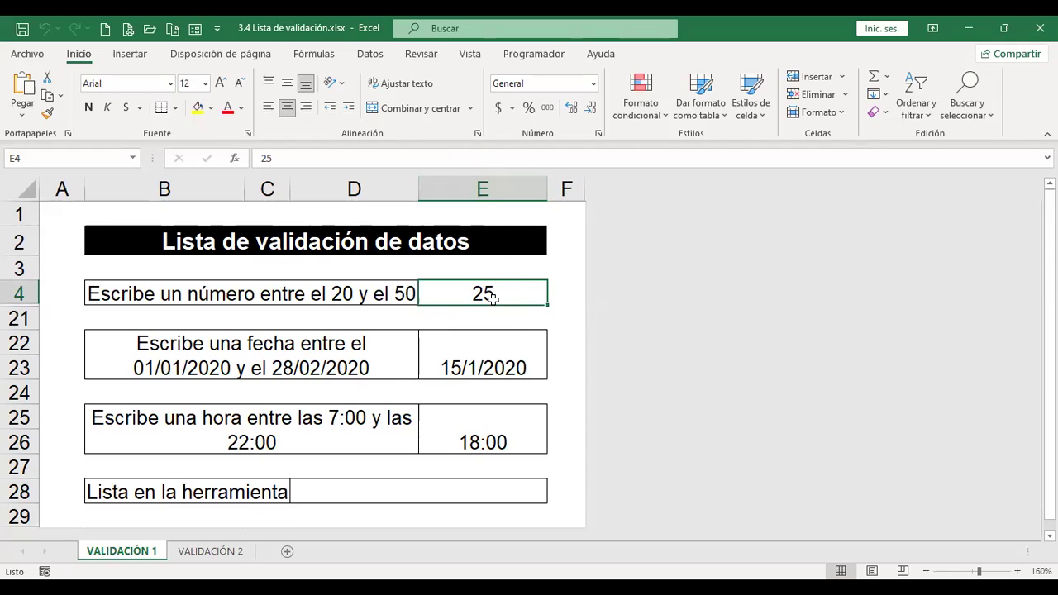
pyautogui.click(370, 53)
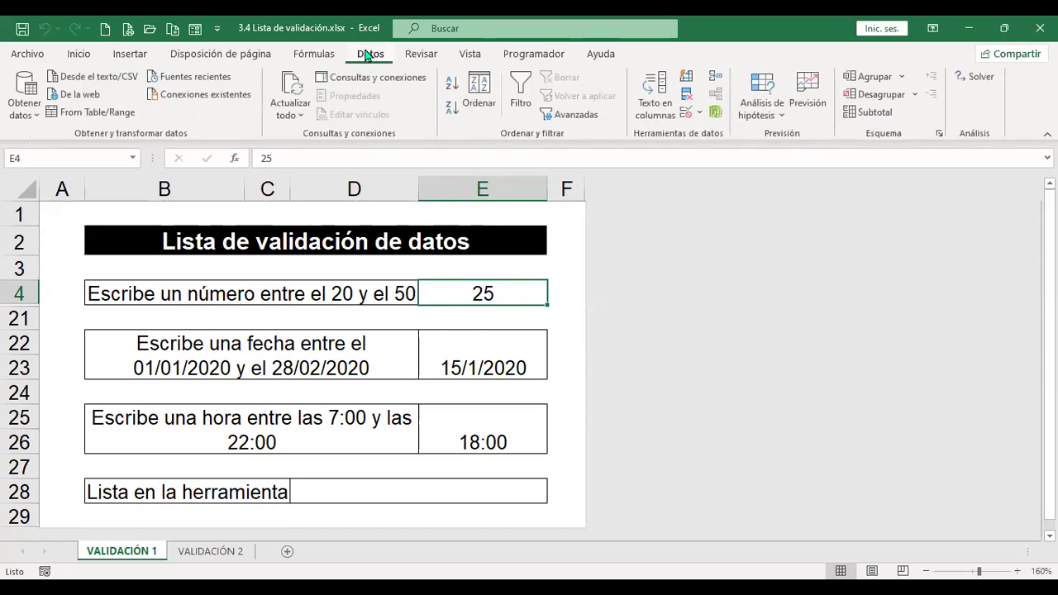
pyautogui.click(683, 116)
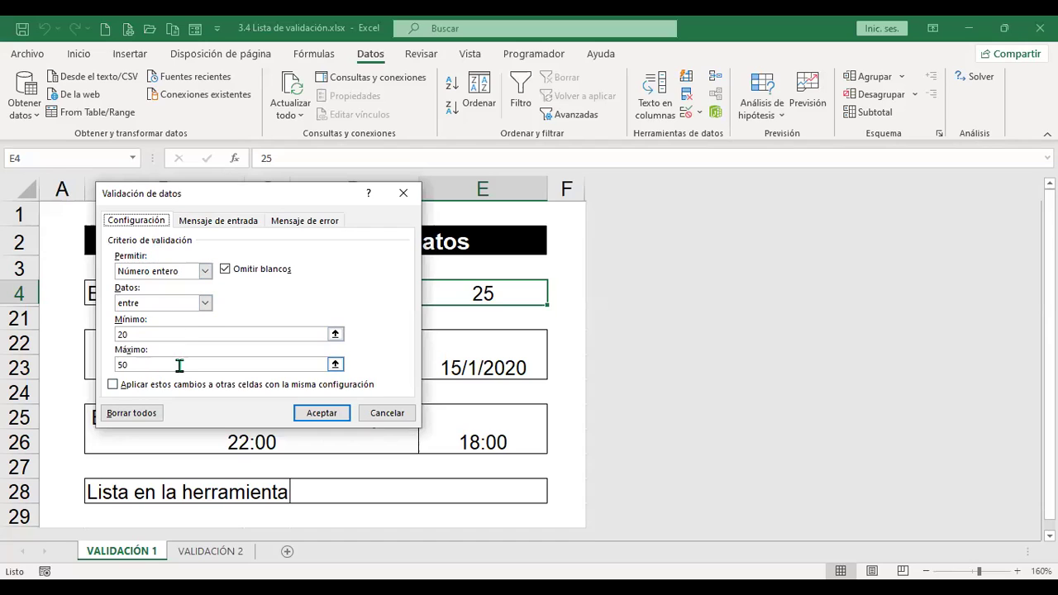
pyautogui.click(403, 416)
# - Test the whole-number validation of cell E4 by trying to enter 10 and 60, discarding each entry
pyautogui.write('10')
pyautogui.press('Return')
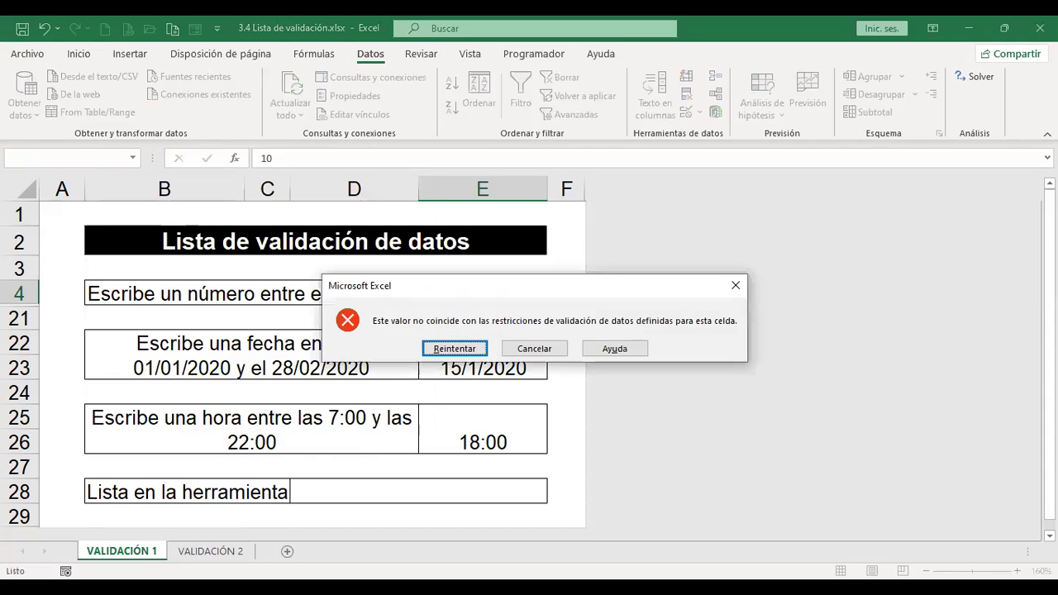
pyautogui.press('Escape')
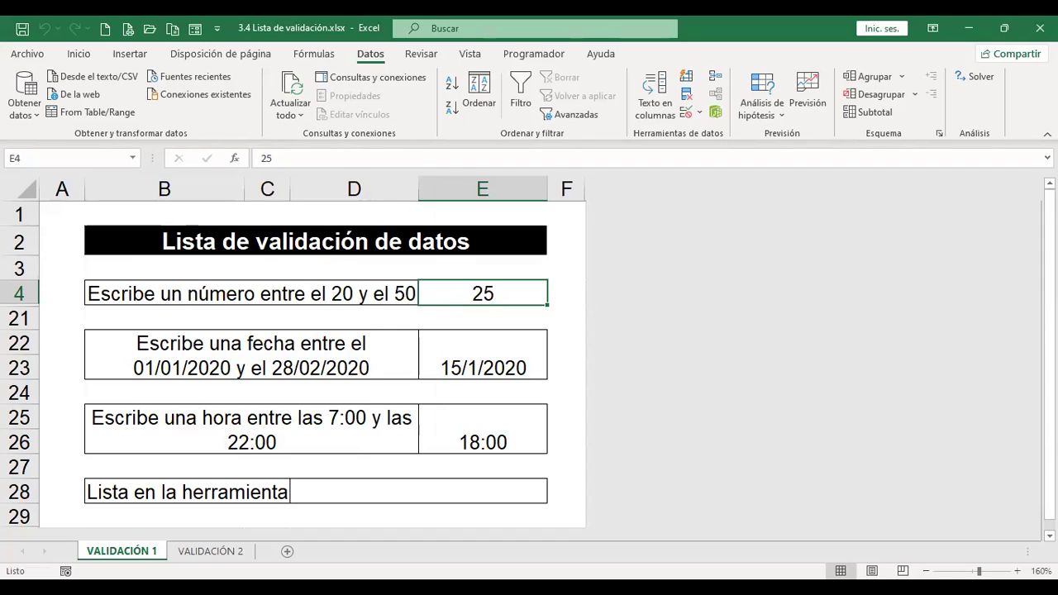
pyautogui.write('60')
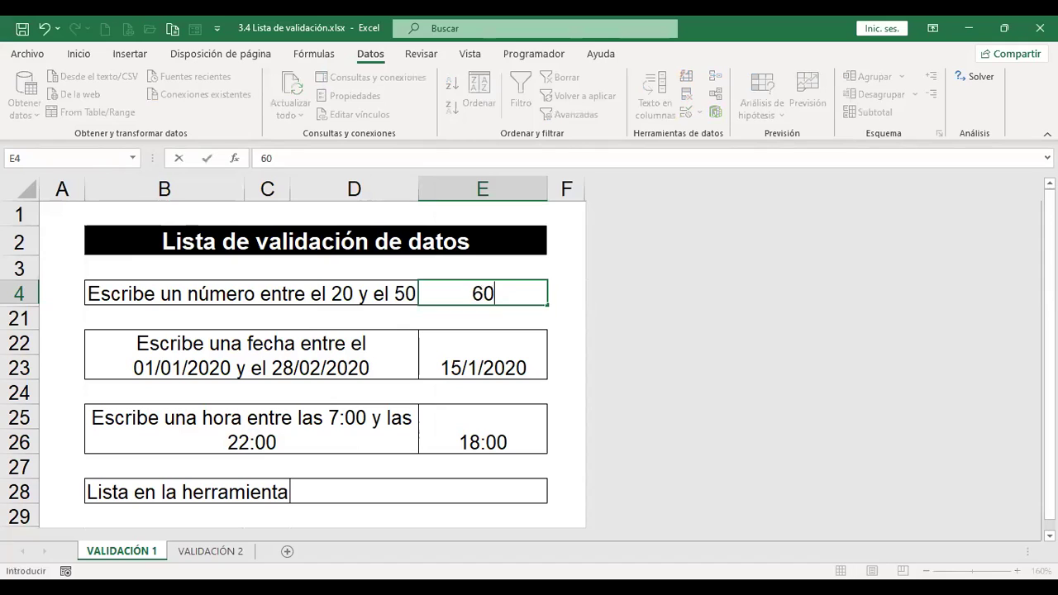
pyautogui.press('Return')
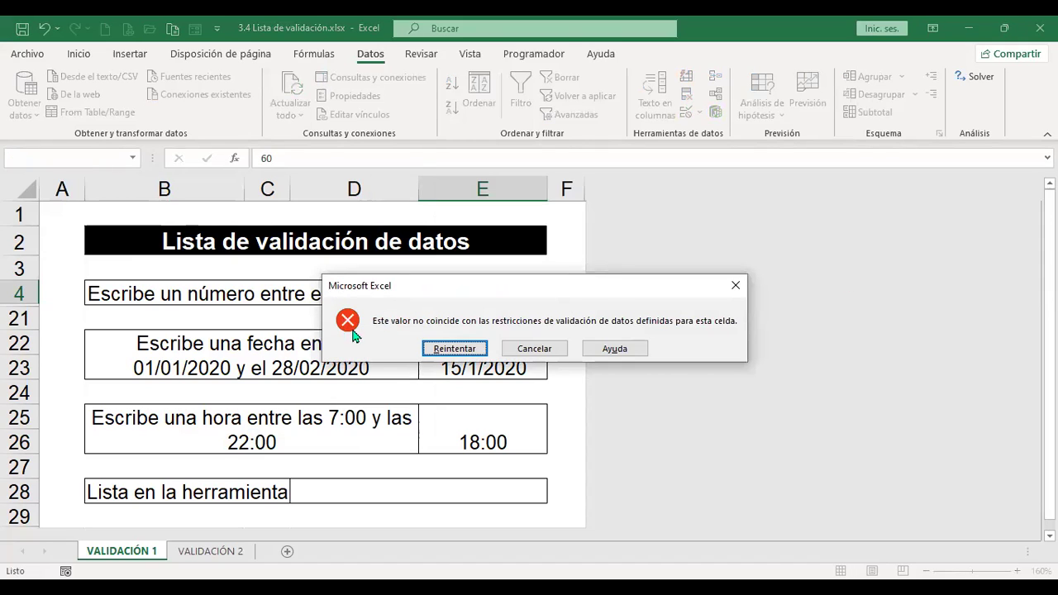
pyautogui.press('Escape')
pyautogui.click(483, 317)
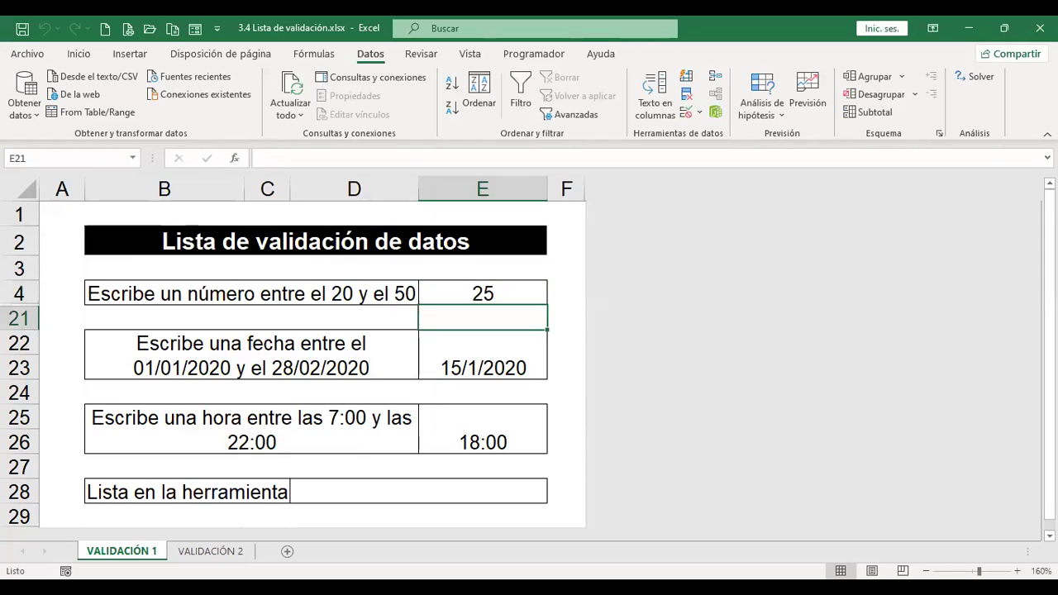
# - Review the date validation criteria for cell E22, re-entering 1/1/2020 as the start date
pyautogui.click(483, 354)
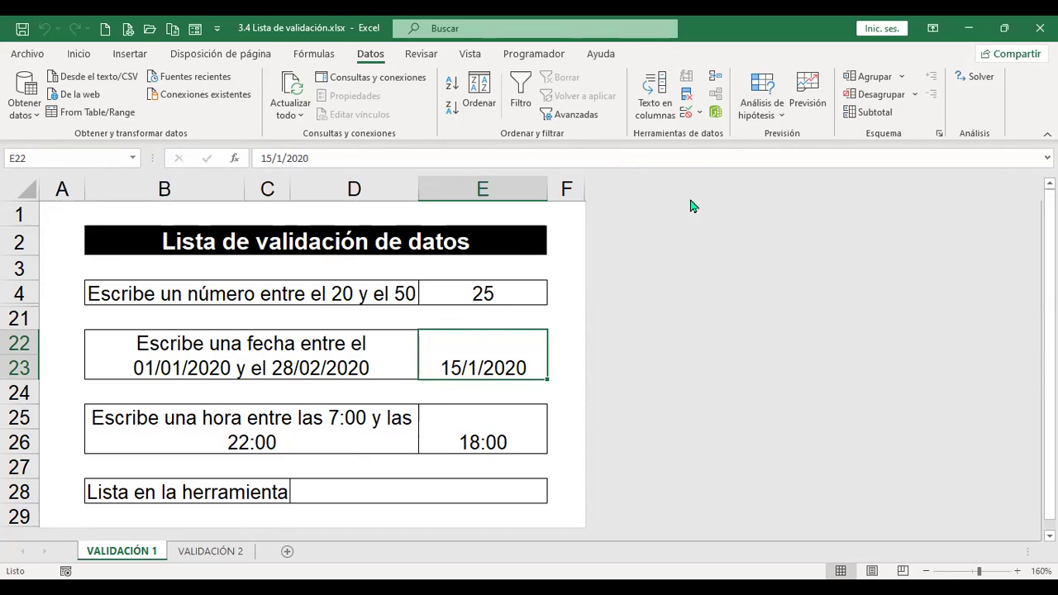
pyautogui.click(684, 113)
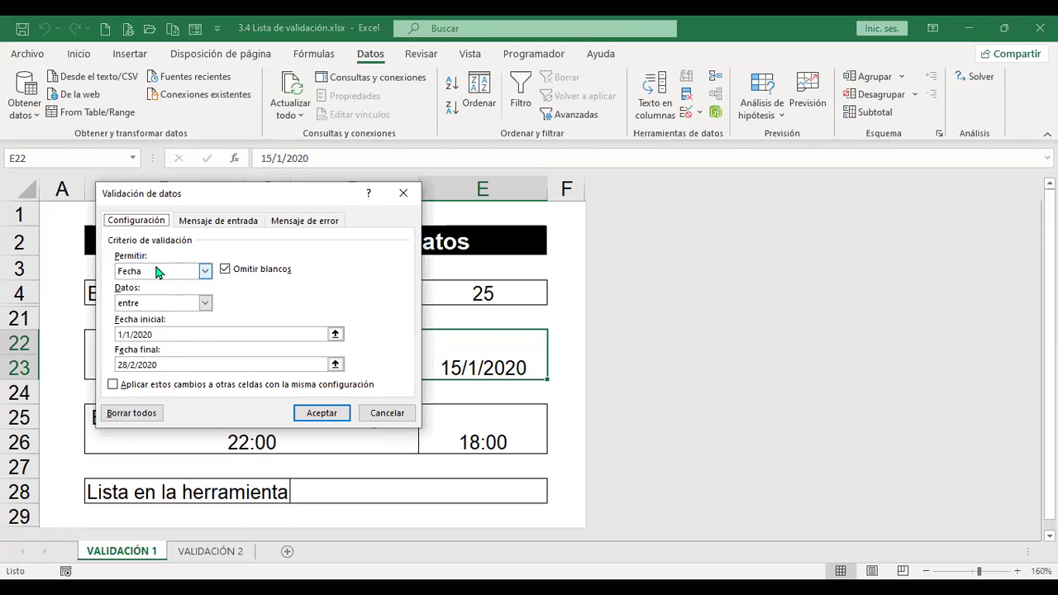
pyautogui.click(154, 334)
pyautogui.press('BackSpace')
pyautogui.press('BackSpace')
pyautogui.press('BackSpace')
pyautogui.press('BackSpace')
pyautogui.press('BackSpace')
pyautogui.press('BackSpace')
pyautogui.press('BackSpace')
pyautogui.press('BackSpace')
pyautogui.write('1/1/2020')
pyautogui.press('Return')
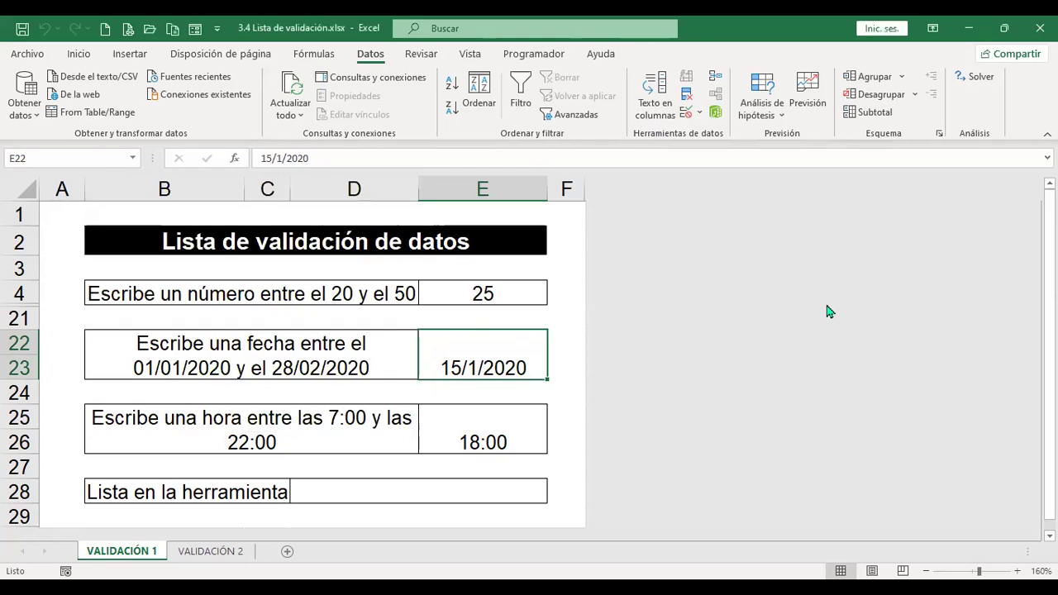
# - Test the date validation of cell E22 by trying to enter 21/7/2022, discarding the entry
pyautogui.write('2')
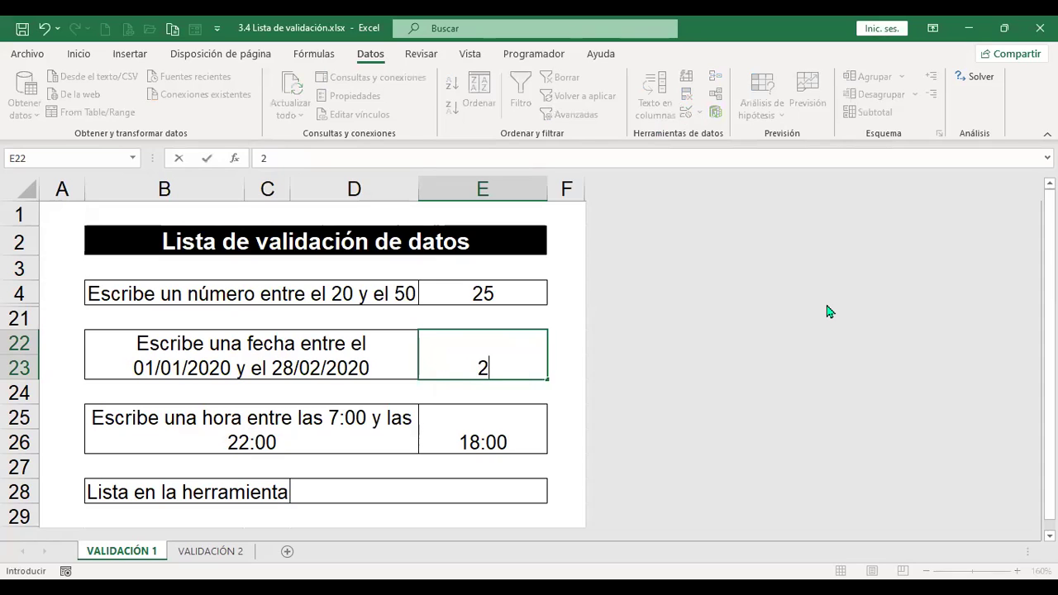
pyautogui.write('1/7/2022')
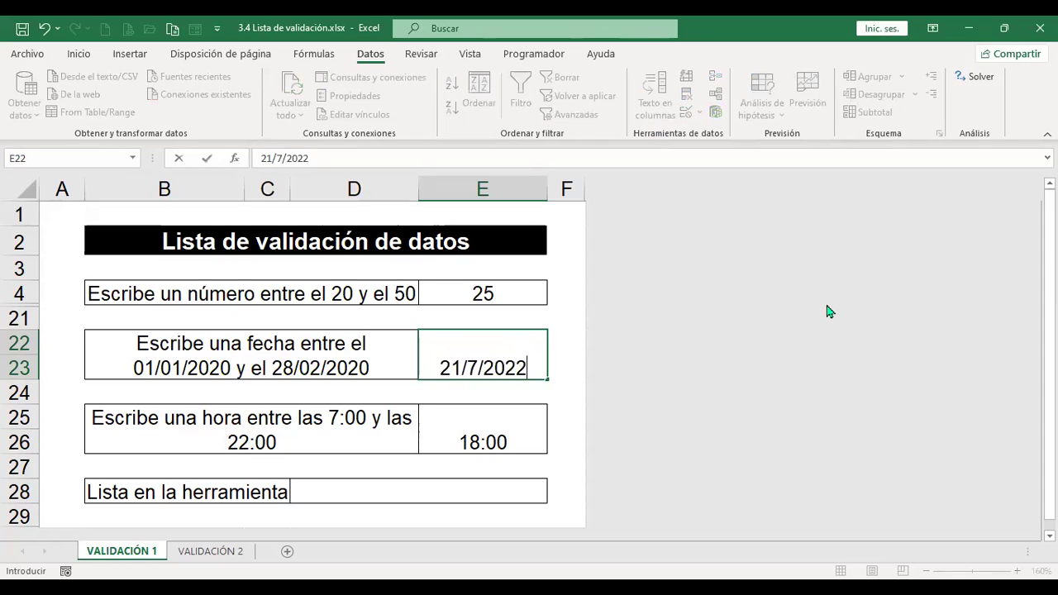
pyautogui.press('Return')
pyautogui.press('Escape')
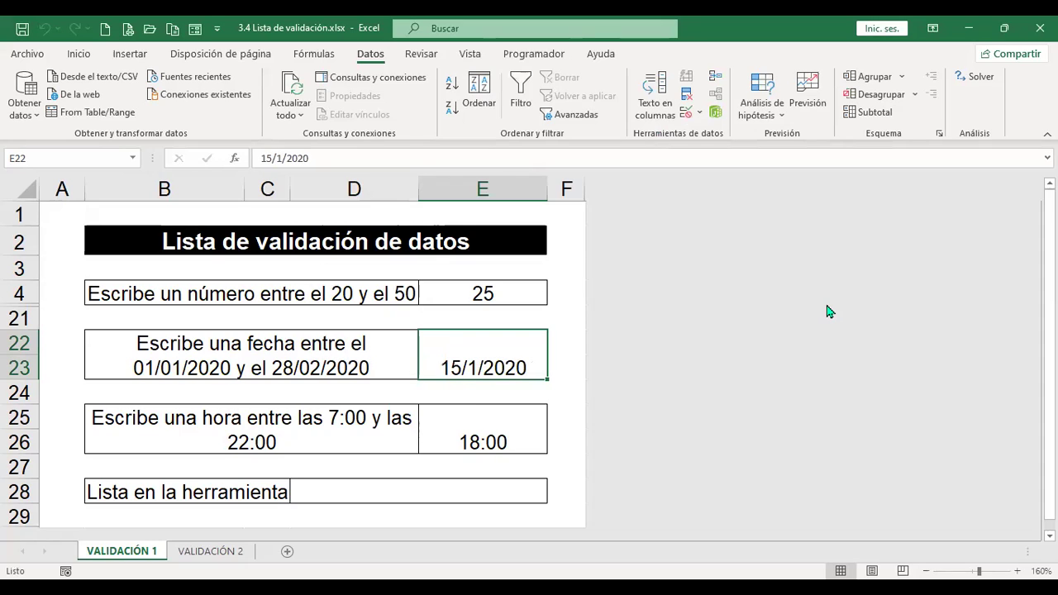
pyautogui.press('Return')
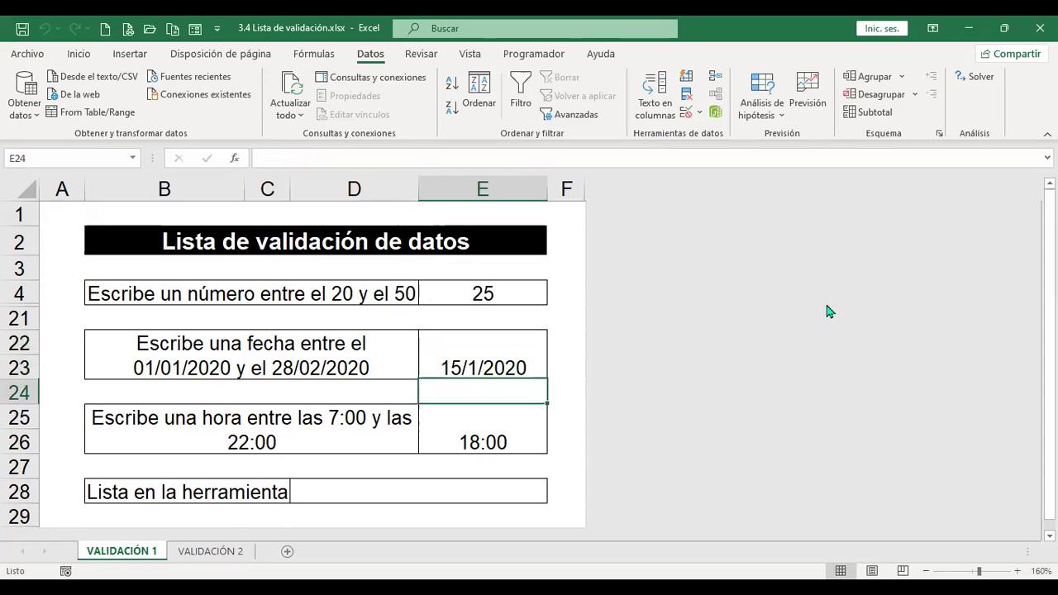
# - Review the time validation criteria for cell E25, moving the dialog clear of the table and leaving it unchanged
pyautogui.press('Down')
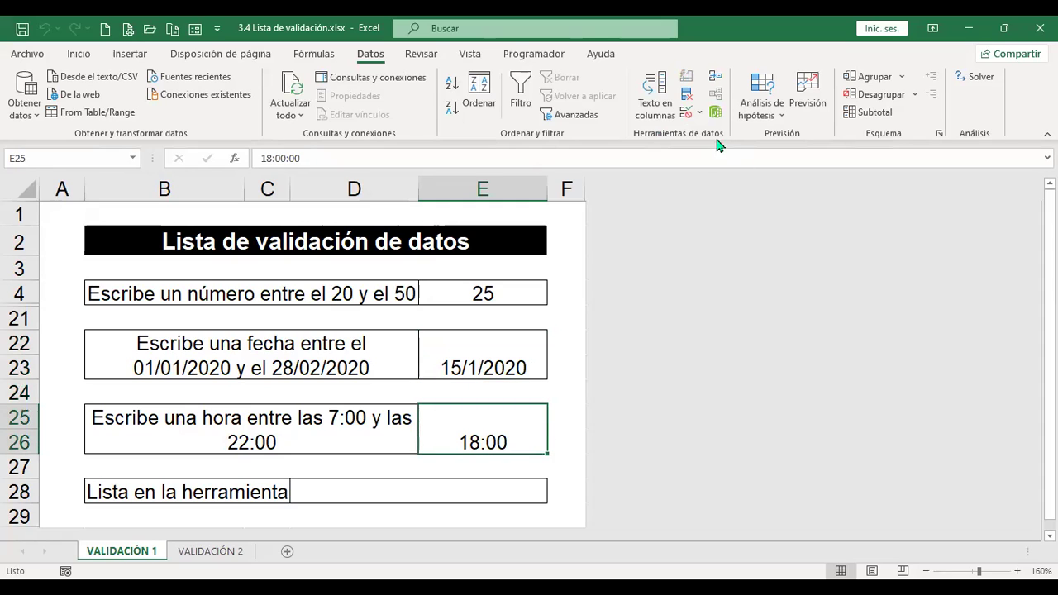
pyautogui.click(687, 111)
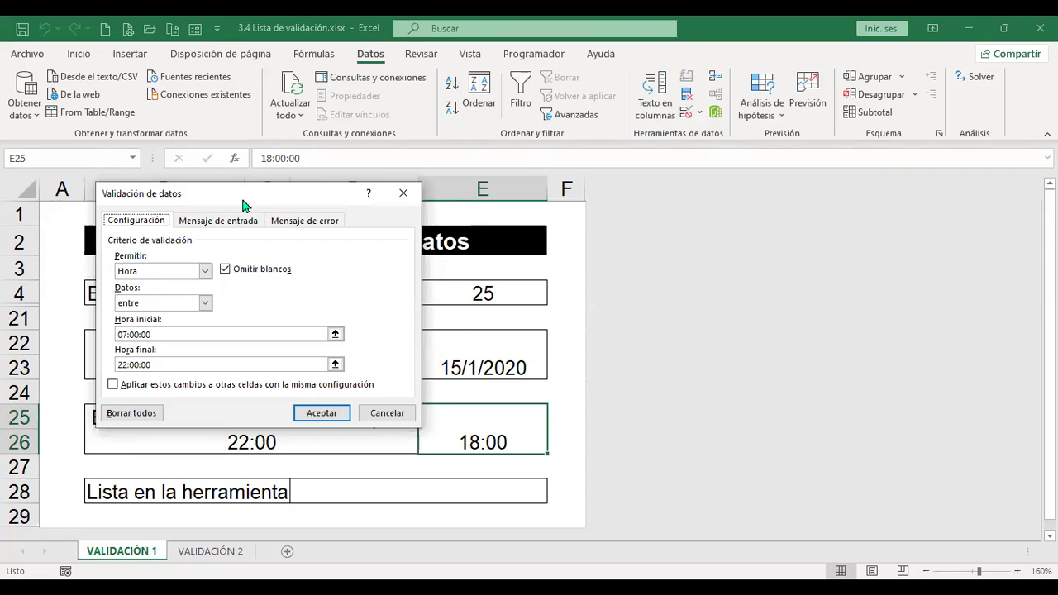
pyautogui.moveTo(244, 205); pyautogui.dragTo(744, 241)
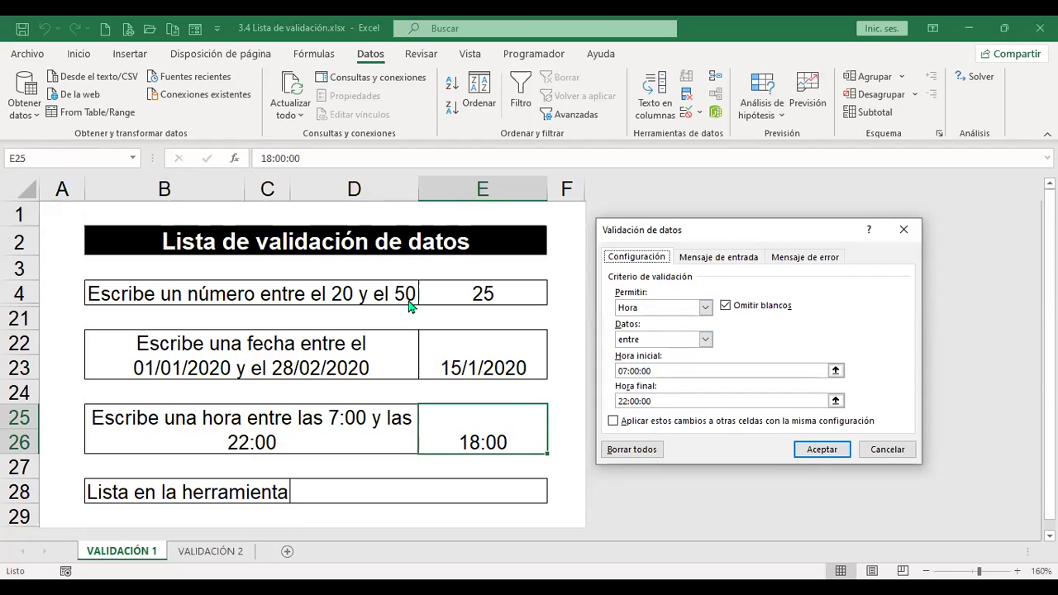
pyautogui.click(898, 457)
pyautogui.press('Down')
pyautogui.press('Down')
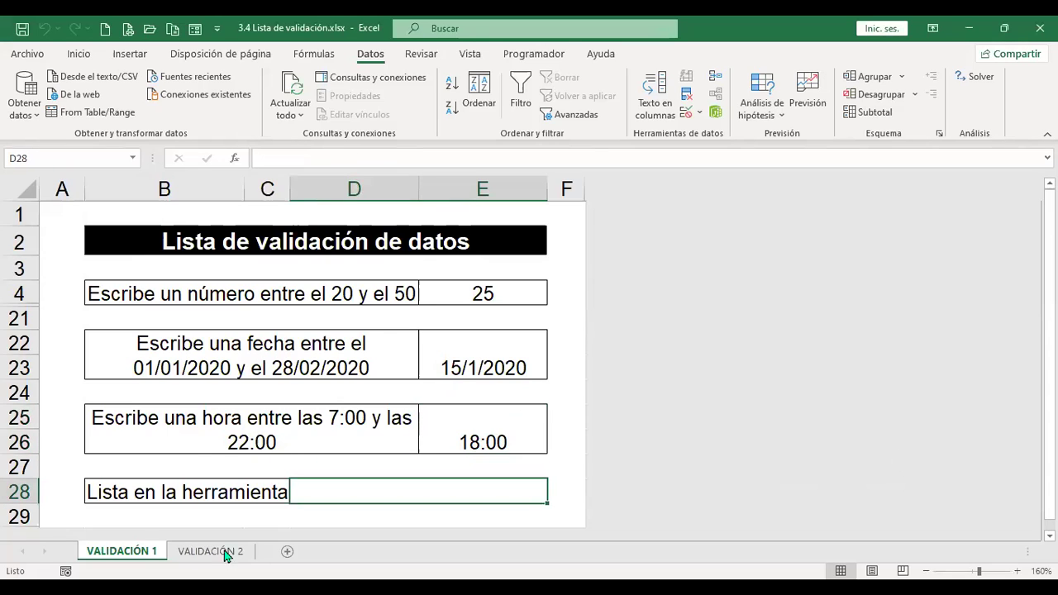
# - Examine the input message settings in the data validation of cell E4
pyautogui.click(491, 293)
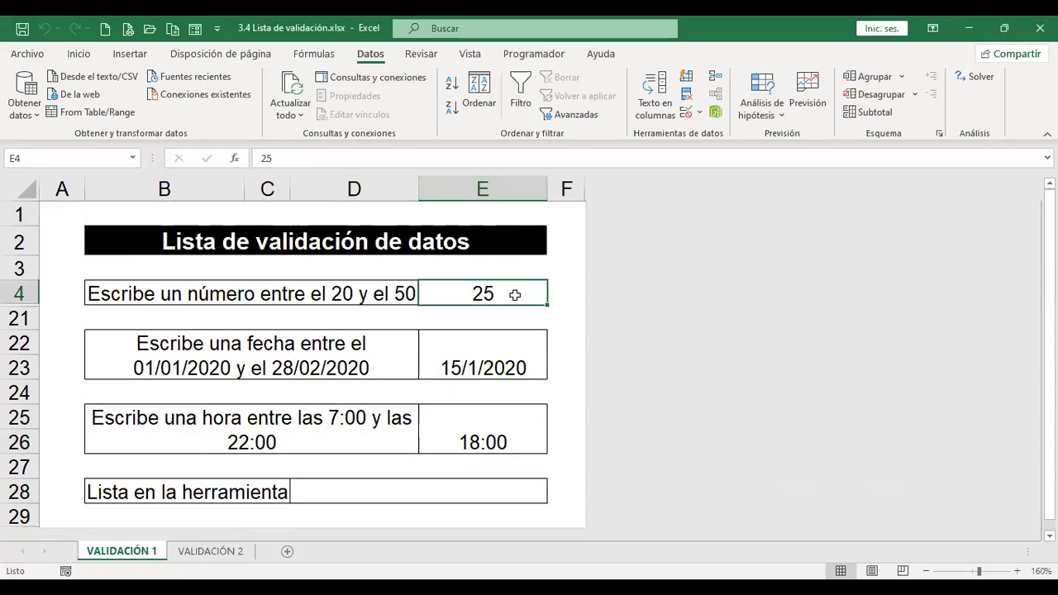
pyautogui.click(686, 116)
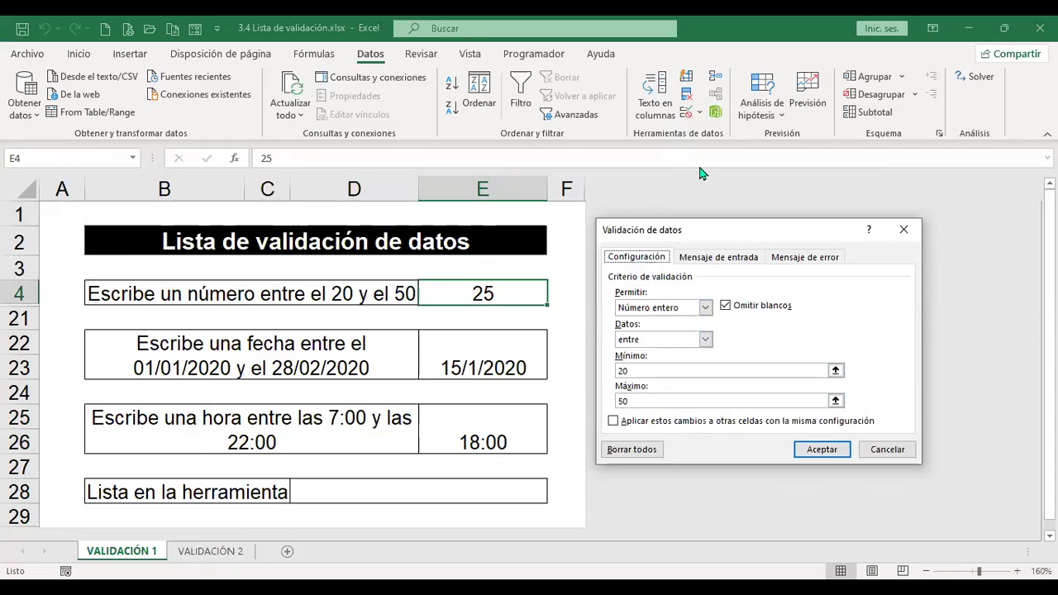
pyautogui.click(734, 261)
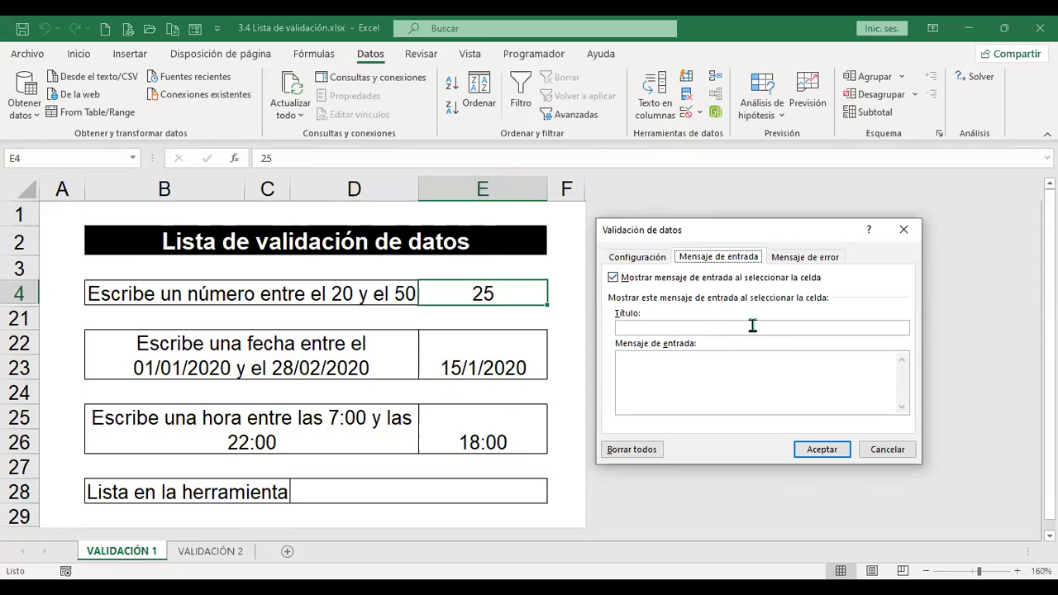
pyautogui.click(678, 328)
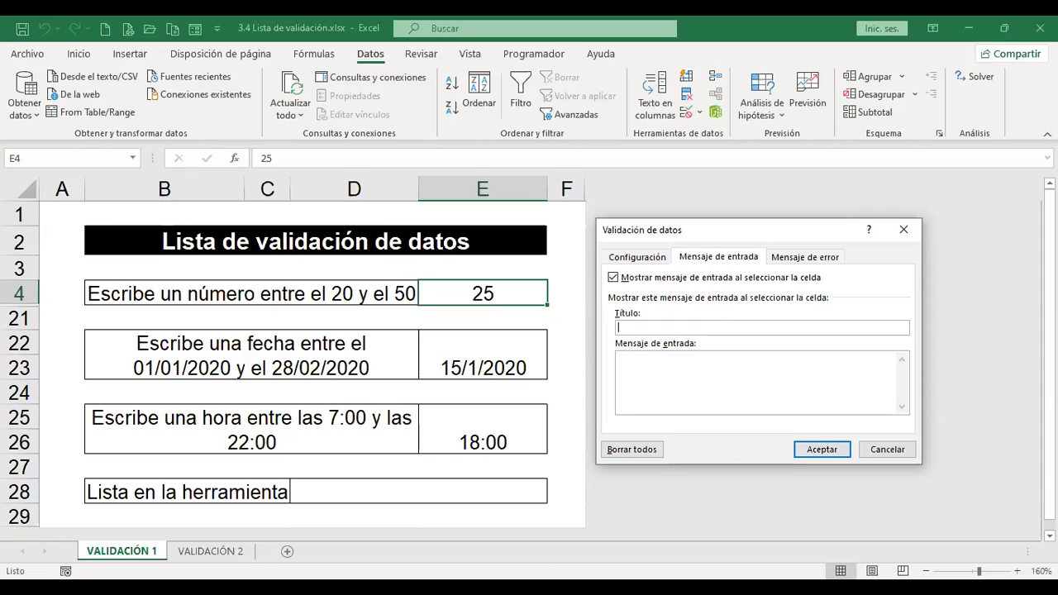
pyautogui.click(661, 327)
pyautogui.press('Return')
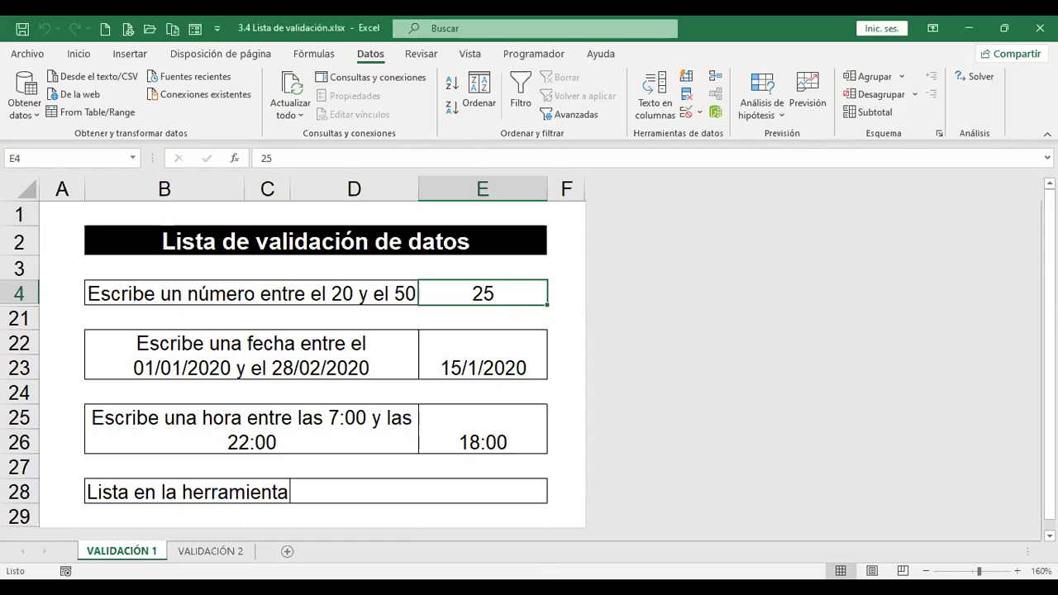
# - Try to replace the value in cell E4 with 15, discarding the entry
pyautogui.press('F2')
pyautogui.press('BackSpace')
pyautogui.press('BackSpace')
pyautogui.write('15')
pyautogui.press('Return')
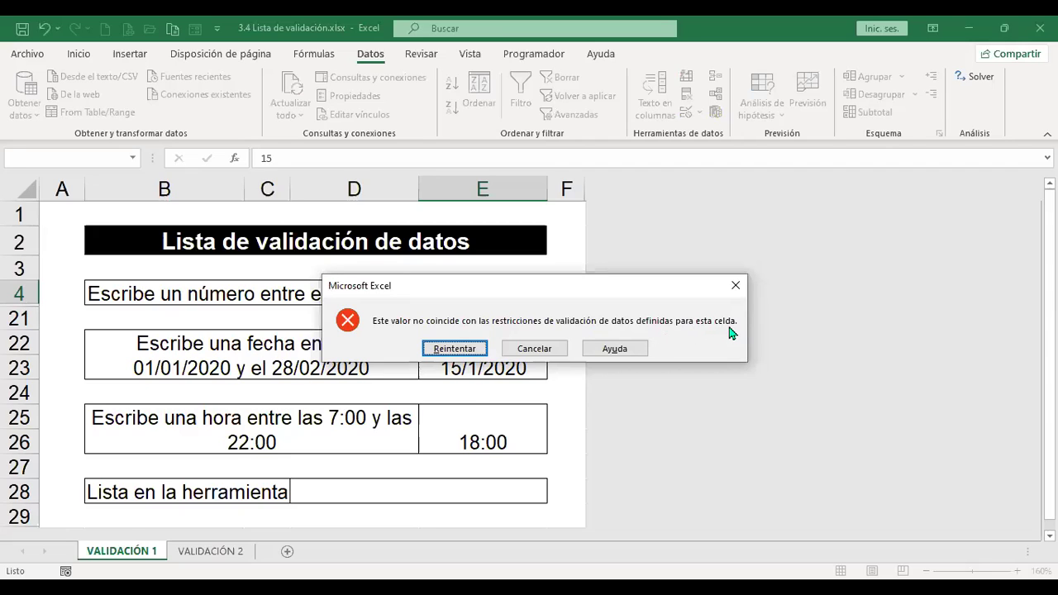
pyautogui.press('Escape')
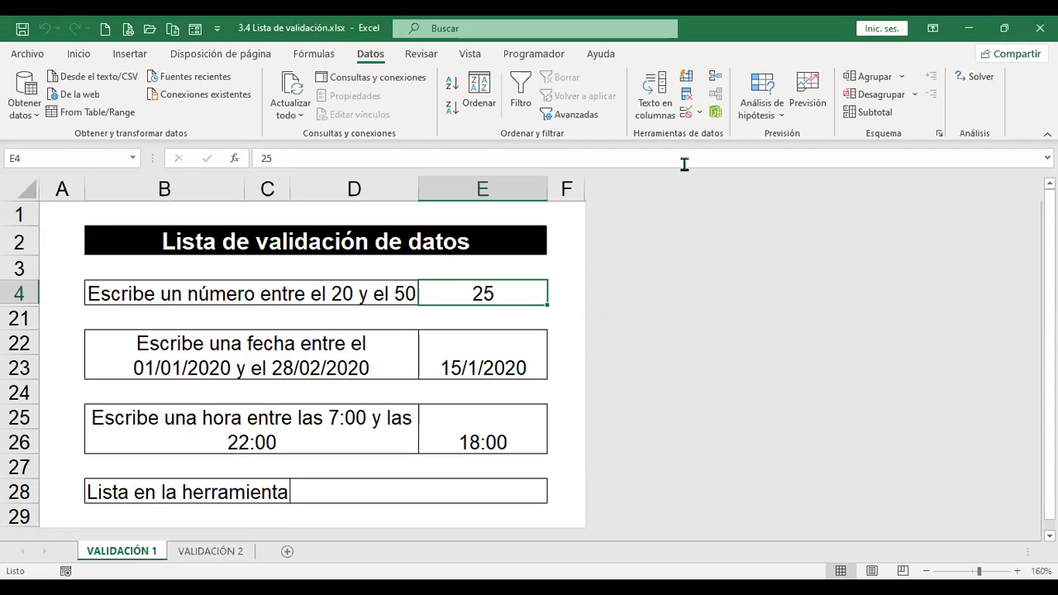
# - Add an input message to cell E4's validation, titled "Números enteros", reading "Ingrese datos permitidos en el rango de 20 a 50."
pyautogui.click(688, 115)
pyautogui.click(671, 328)
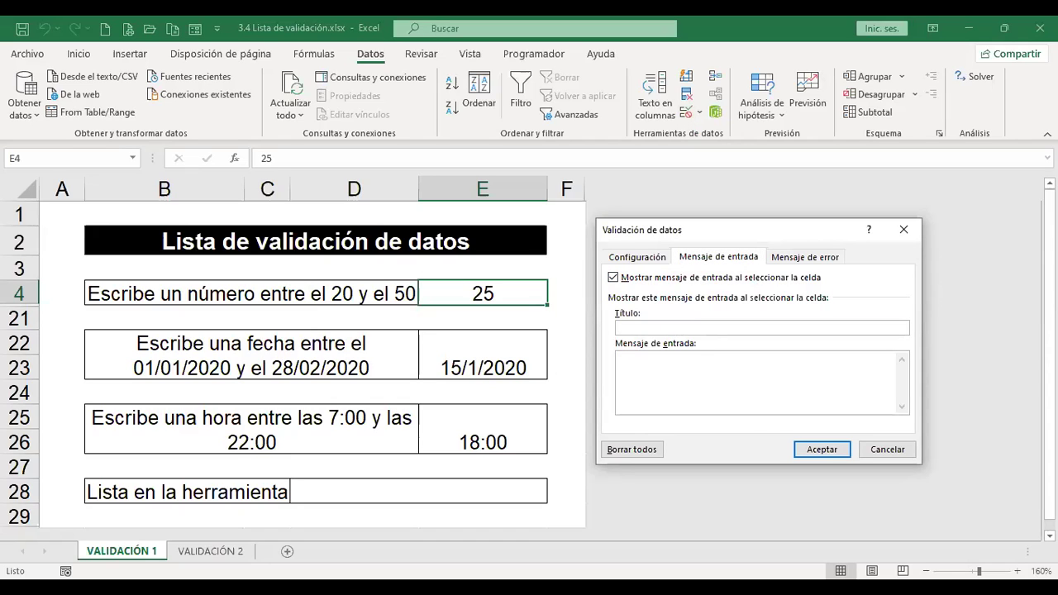
pyautogui.write('Número enteros')
pyautogui.click(652, 328)
pyautogui.write('se e')
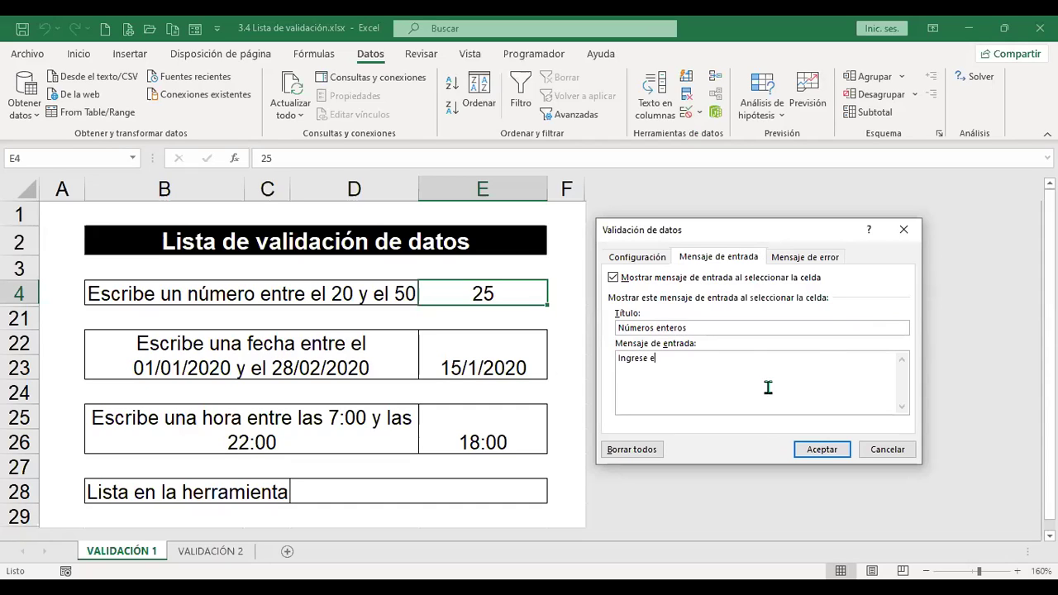
pyautogui.write('atos permitidos en el rango de 20')
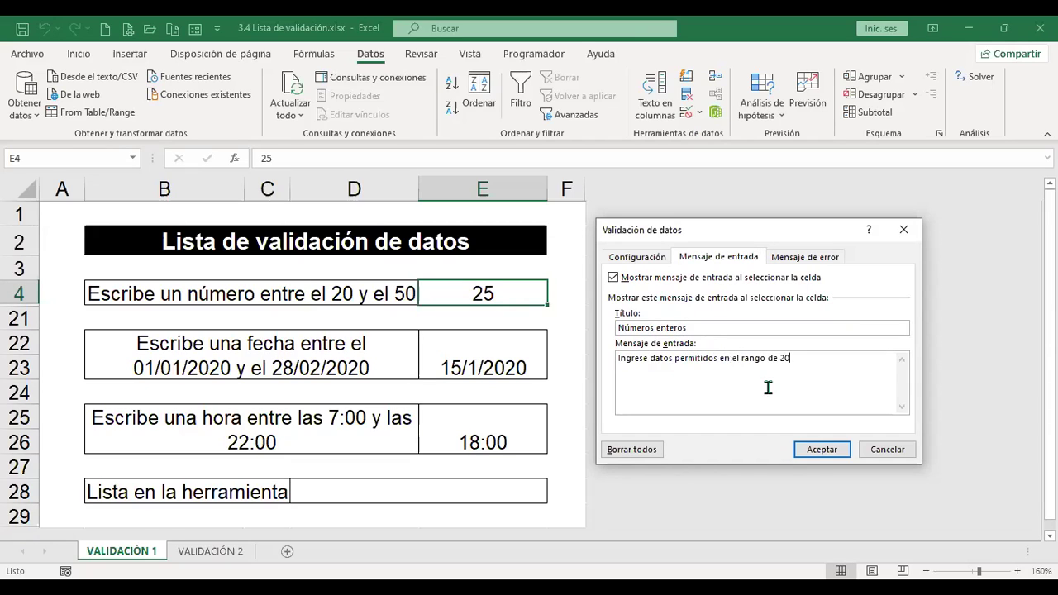
pyautogui.write(' a 50.')
pyautogui.click(818, 457)
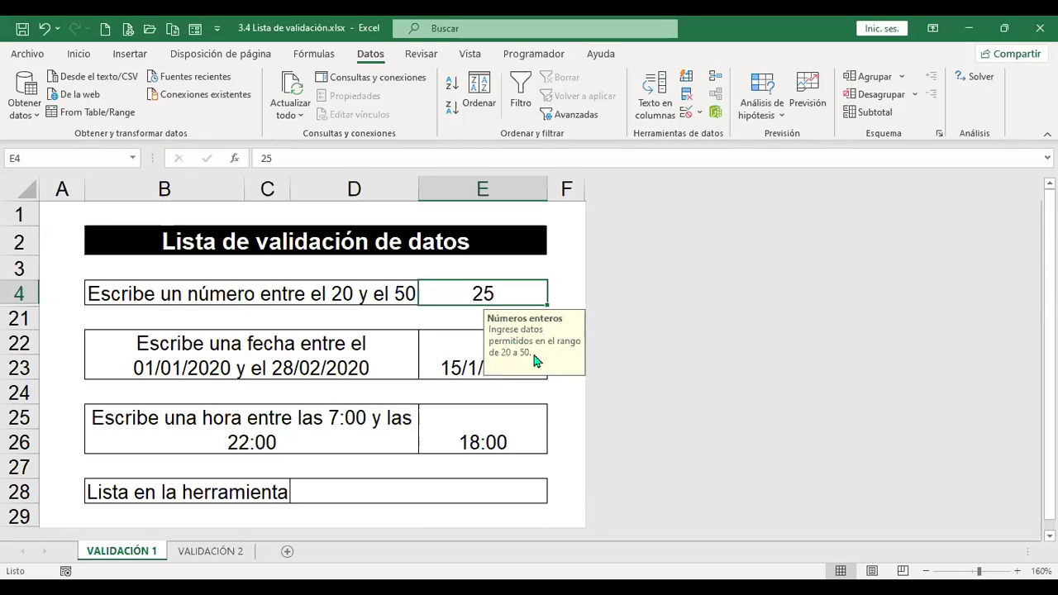
# - Check the input message of cell E4 by selecting other cells and reselecting E4
pyautogui.click(364, 399)
pyautogui.click(207, 299)
pyautogui.click(224, 243)
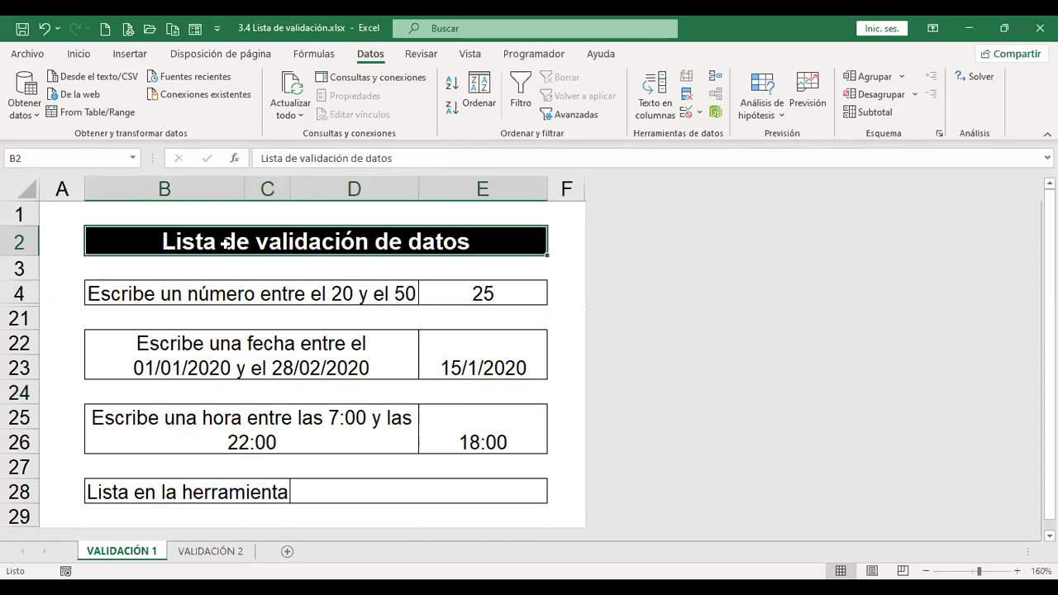
pyautogui.click(489, 292)
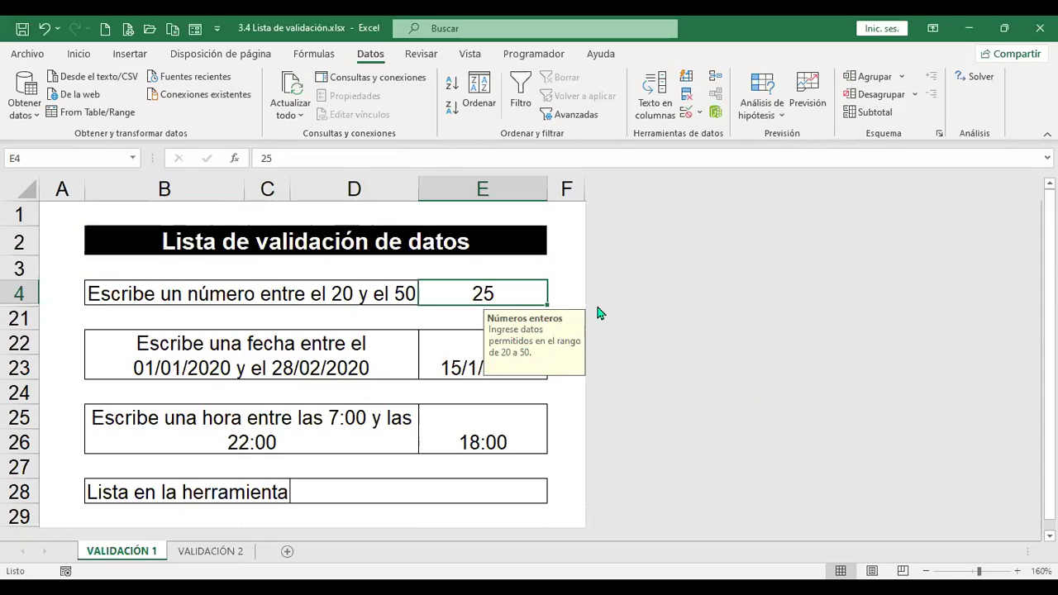
# - Try to replace the value in cell E4 with 60, discarding the entry
pyautogui.press('F2')
pyautogui.press('BackSpace')
pyautogui.press('BackSpace')
pyautogui.write('60')
pyautogui.press('Return')
pyautogui.press('Escape')
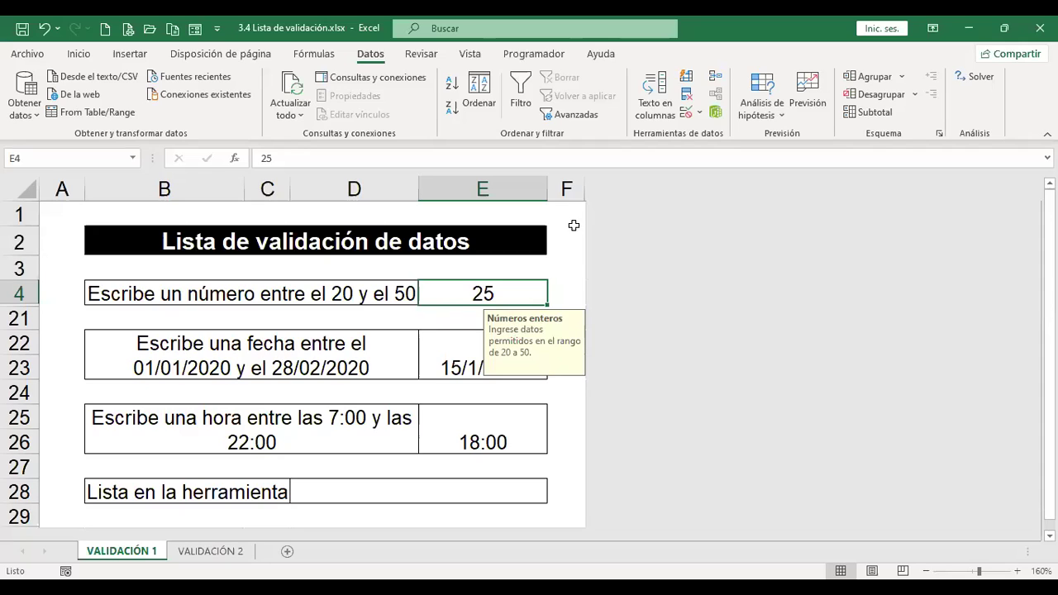
# - Set the error alert of cell E4's data validation to the Alto style with the title "Números enteros"
pyautogui.click(688, 114)
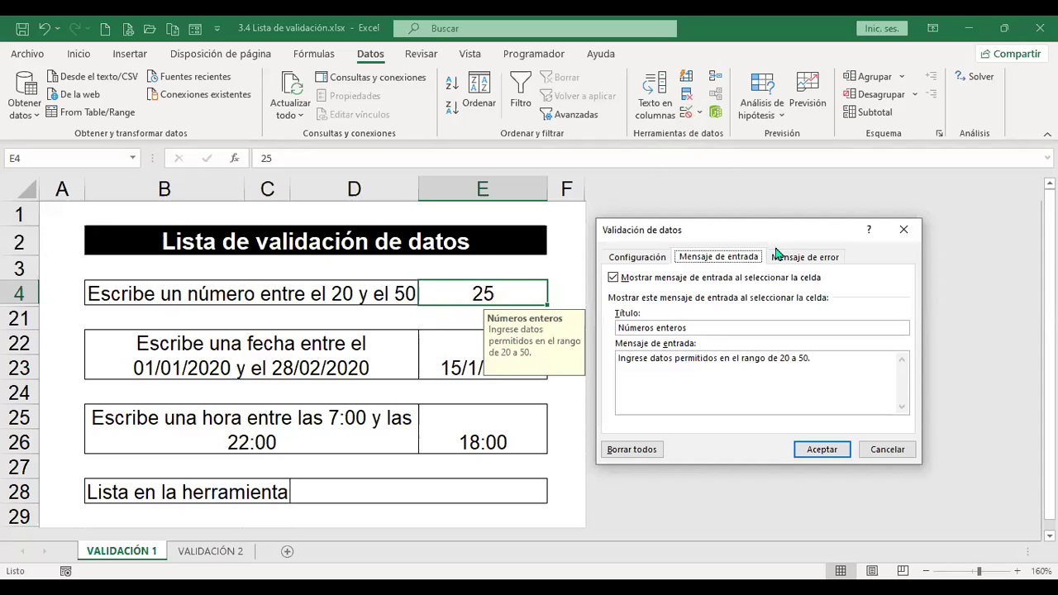
pyautogui.click(809, 258)
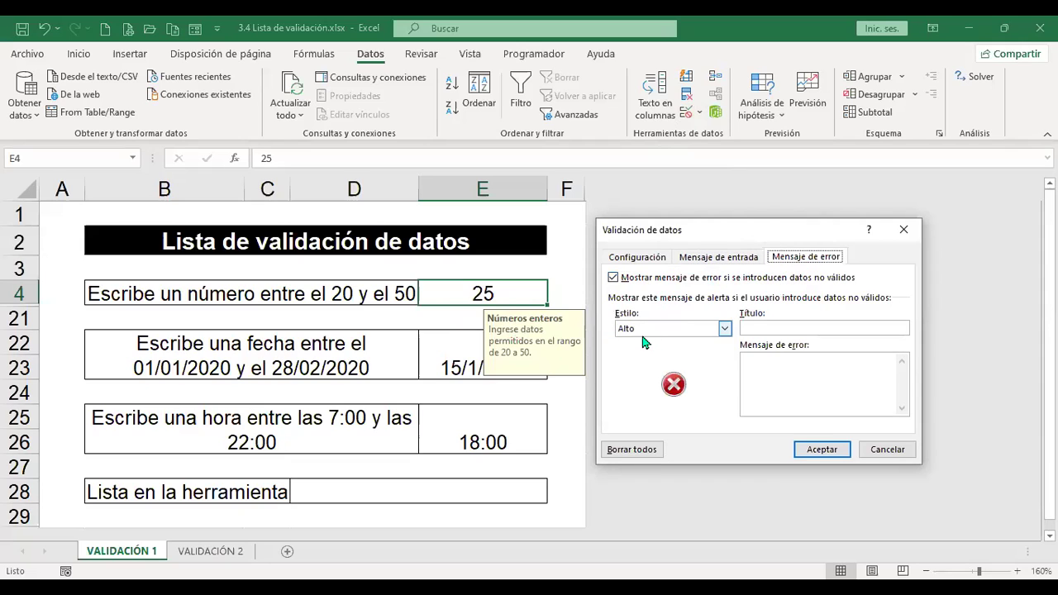
pyautogui.click(725, 330)
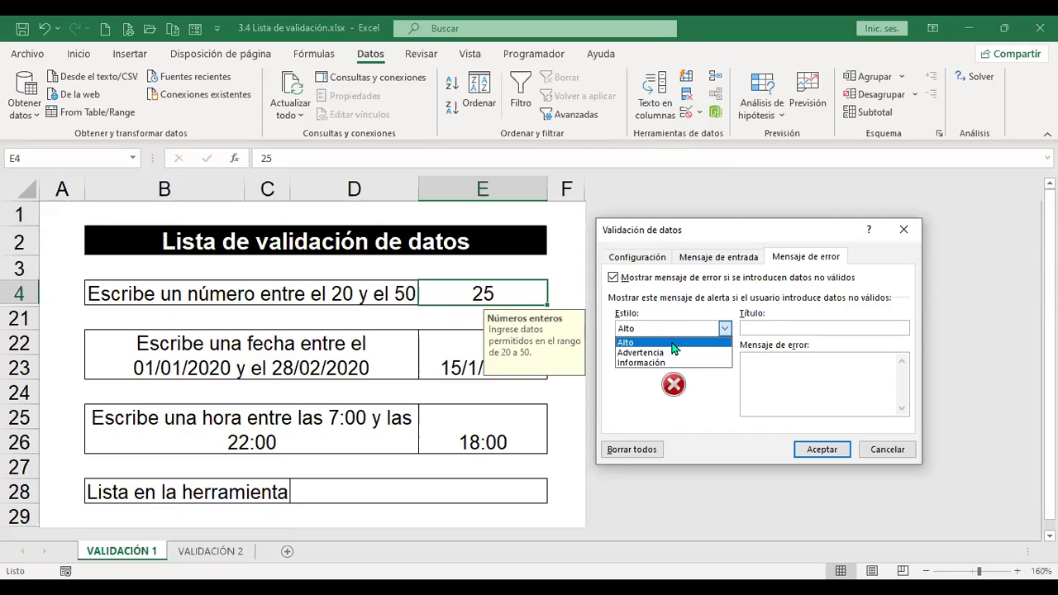
pyautogui.click(672, 343)
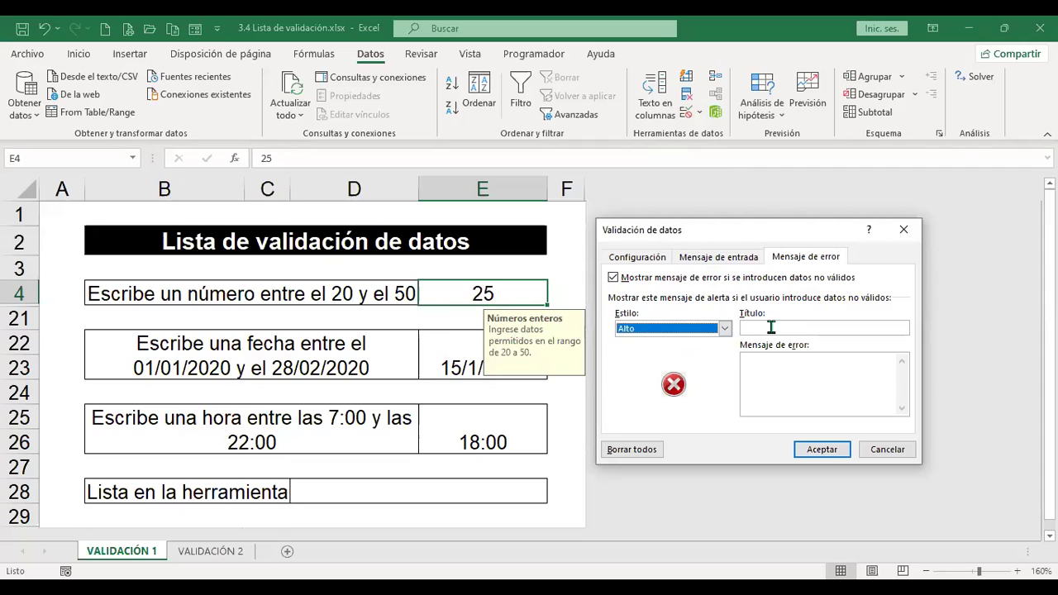
pyautogui.click(713, 258)
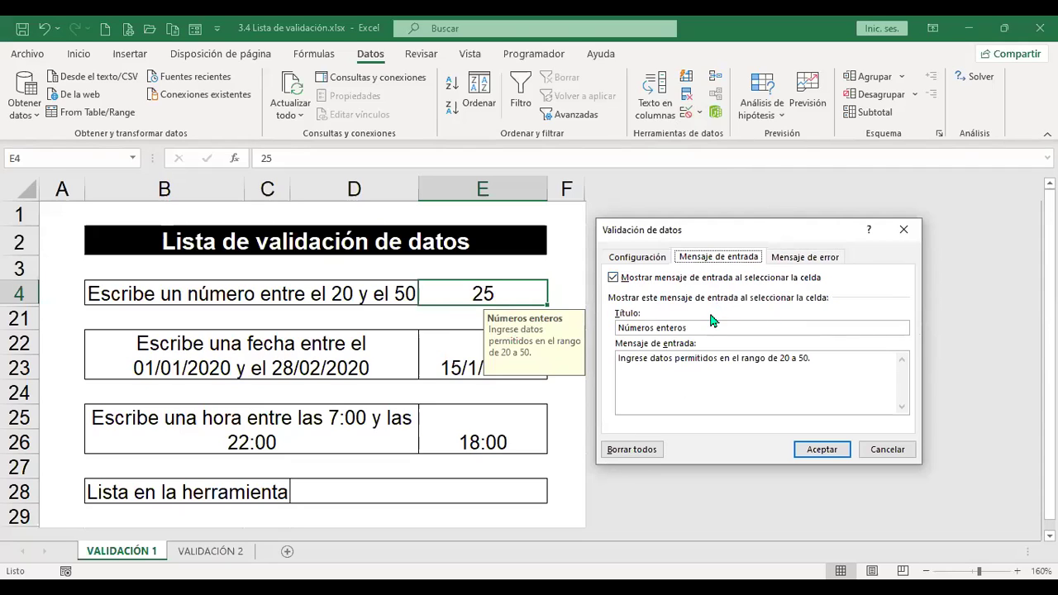
pyautogui.click(795, 258)
pyautogui.click(751, 328)
pyautogui.write('Números enteros')
pyautogui.press('Tab')
# - Copy the input message "Ingrese datos permitidos en el rango de 20 a 50." into E4's error message and apply the validation
pyautogui.click(729, 259)
pyautogui.moveTo(814, 359); pyautogui.dragTo(611, 364)
pyautogui.hotkey('ctrl', 'c')
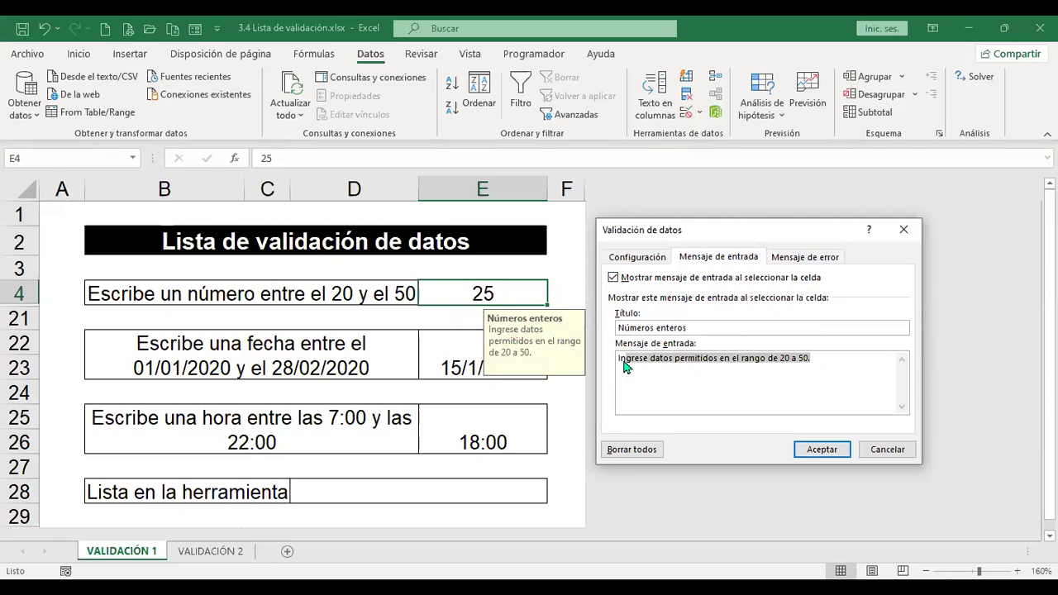
pyautogui.click(791, 258)
pyautogui.click(786, 389)
pyautogui.hotkey('ctrl', 'v')
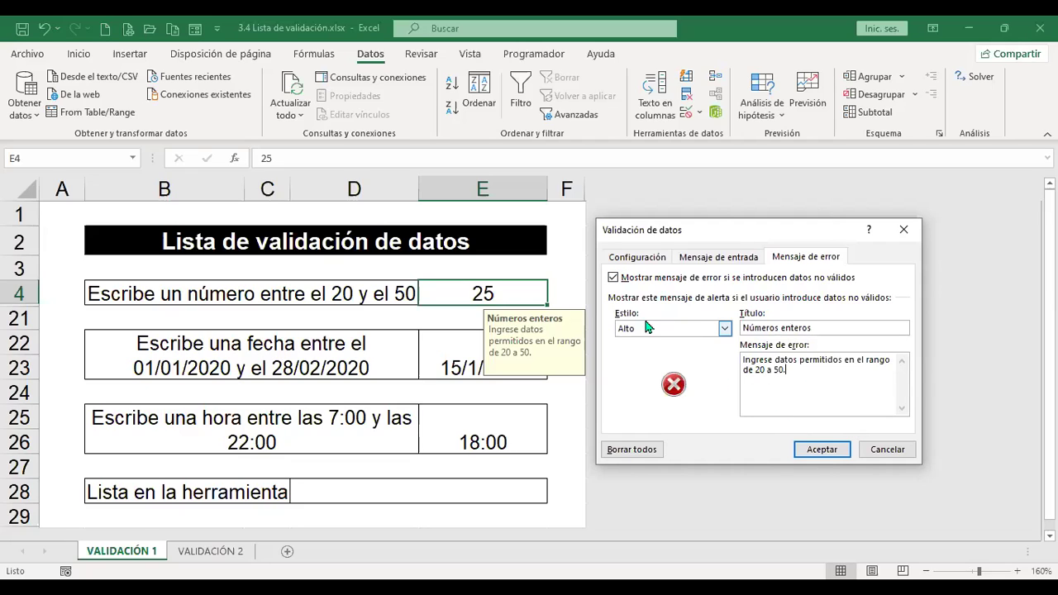
pyautogui.click(835, 453)
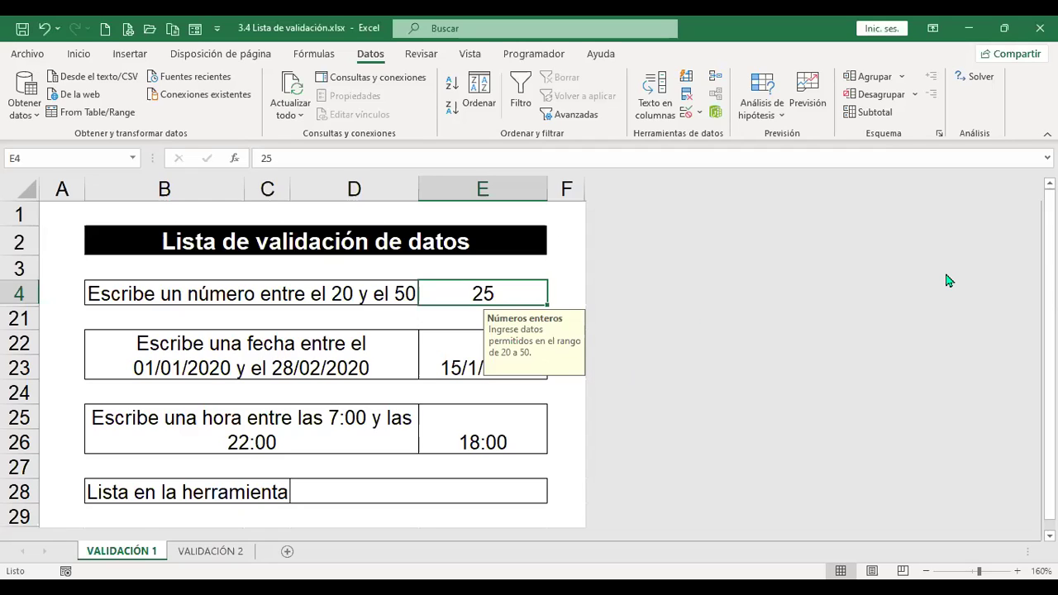
# - Try to enter 10 in cell E4, retry the entry with 25 and reselect the cell
pyautogui.write('10')
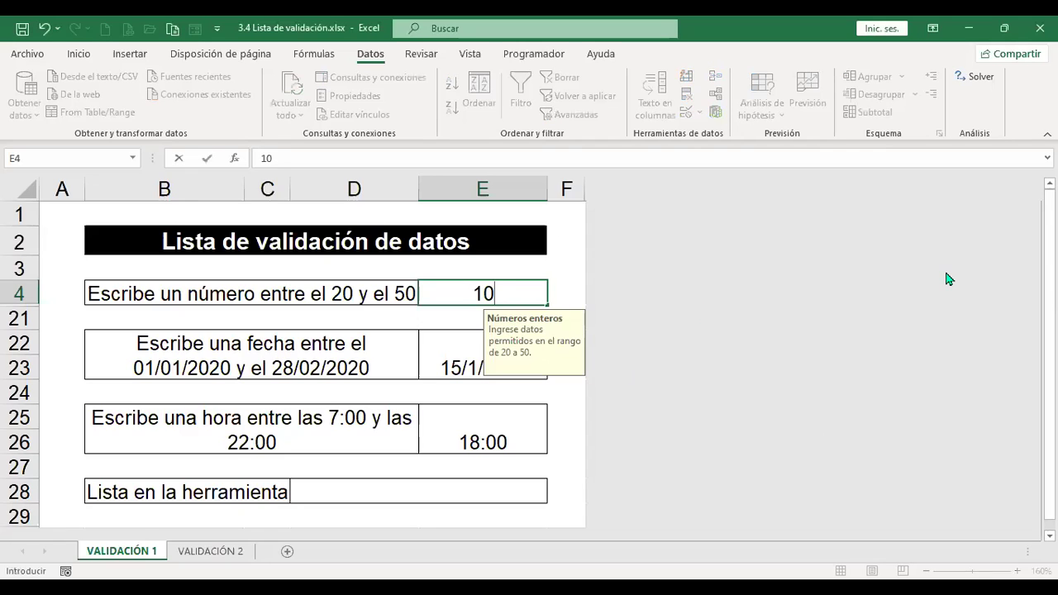
pyautogui.press('Return')
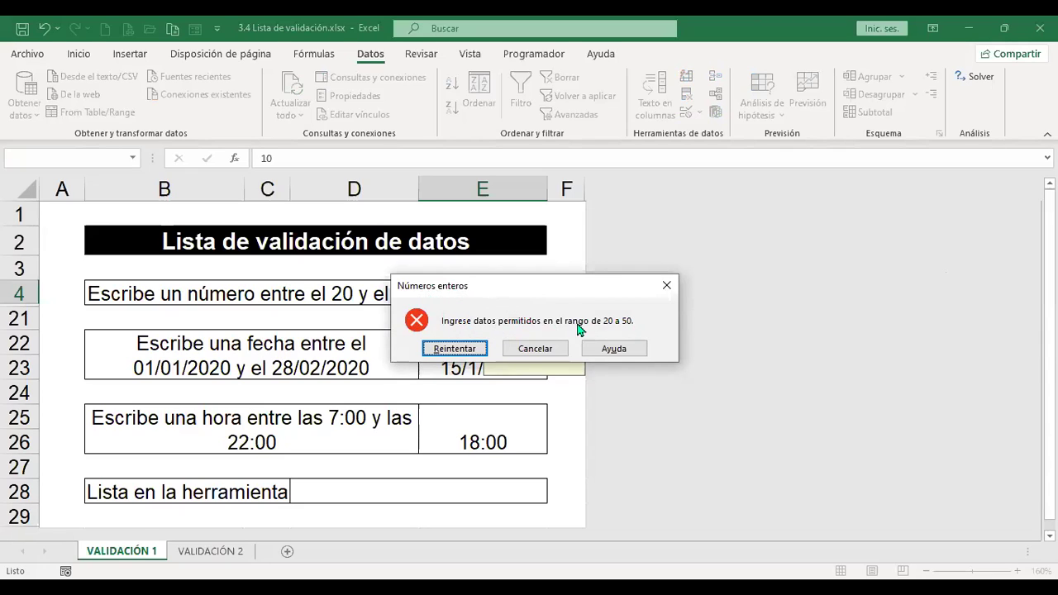
pyautogui.click(455, 349)
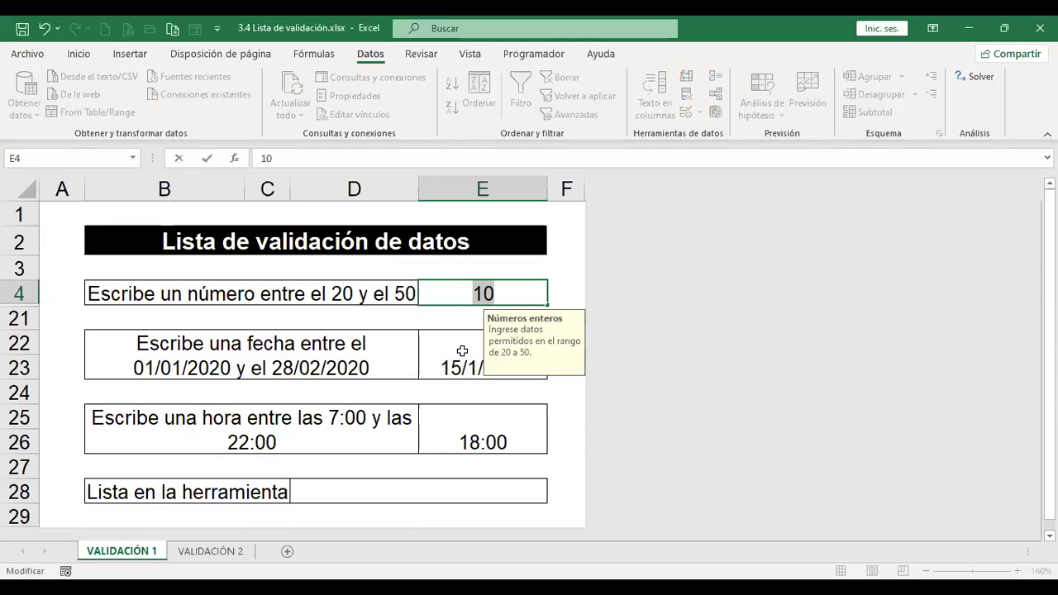
pyautogui.write('25')
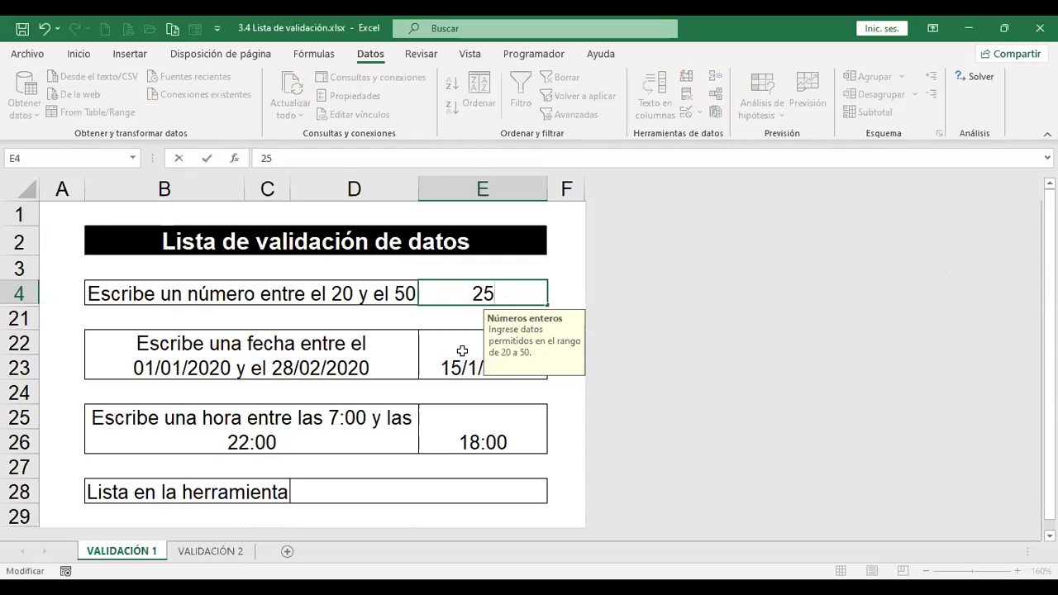
pyautogui.press('Return')
pyautogui.press('Up')
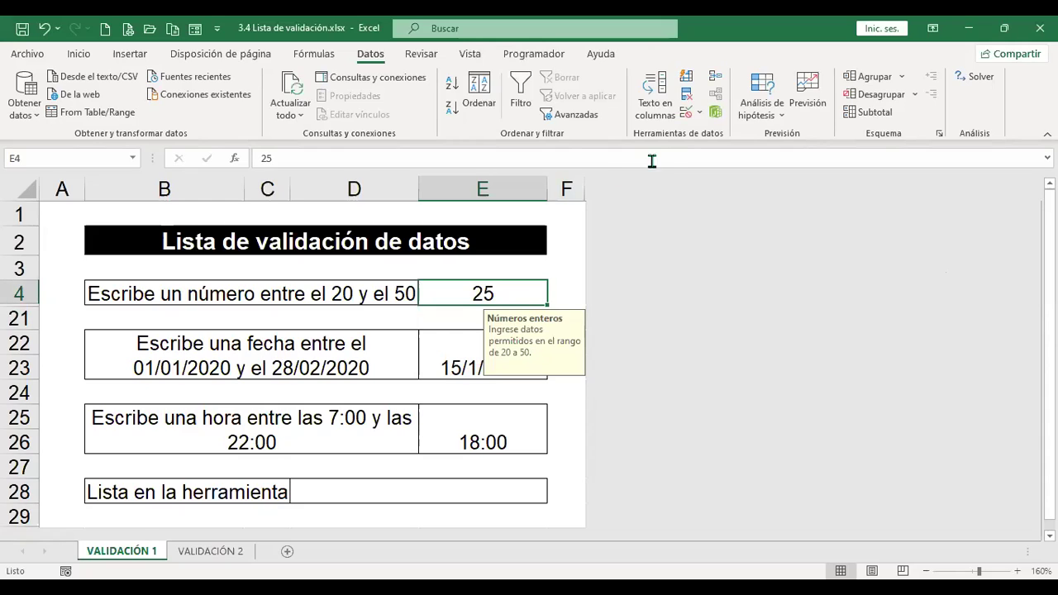
# - Change the error alert style of cell E4's data validation to Advertencia
pyautogui.click(686, 115)
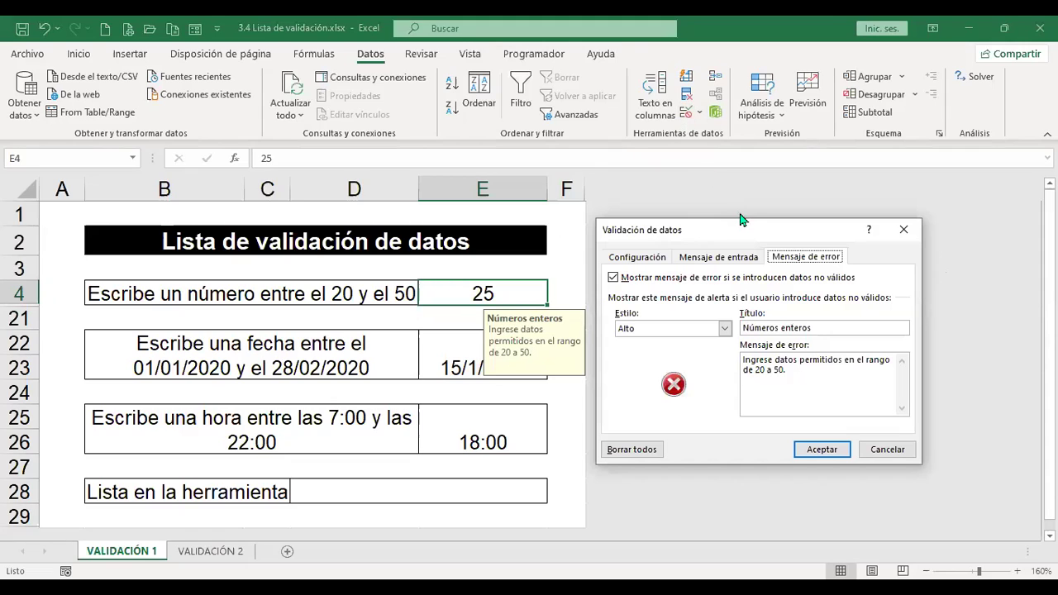
pyautogui.click(725, 328)
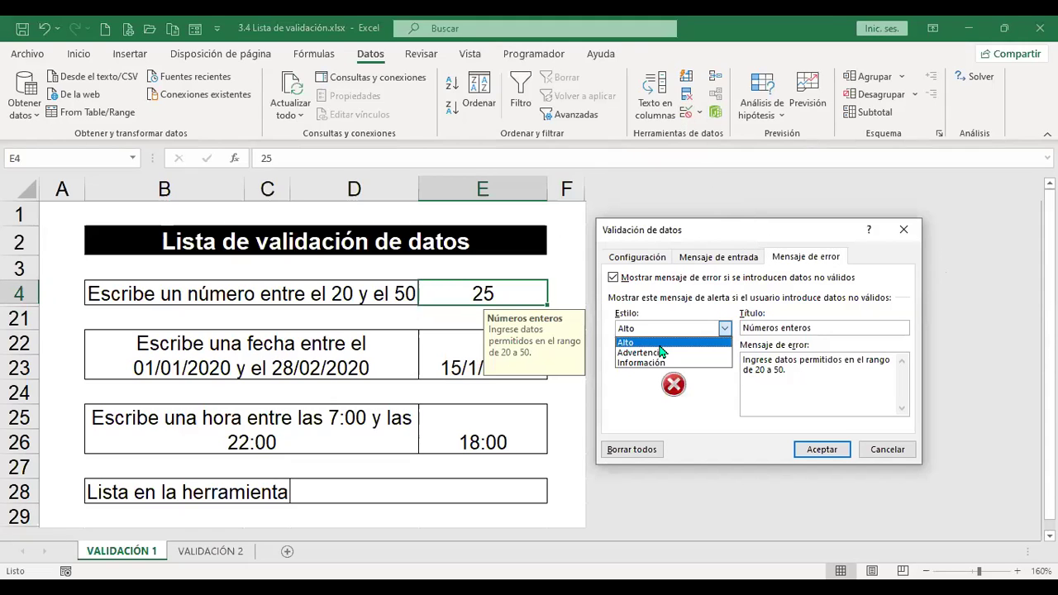
pyautogui.click(667, 354)
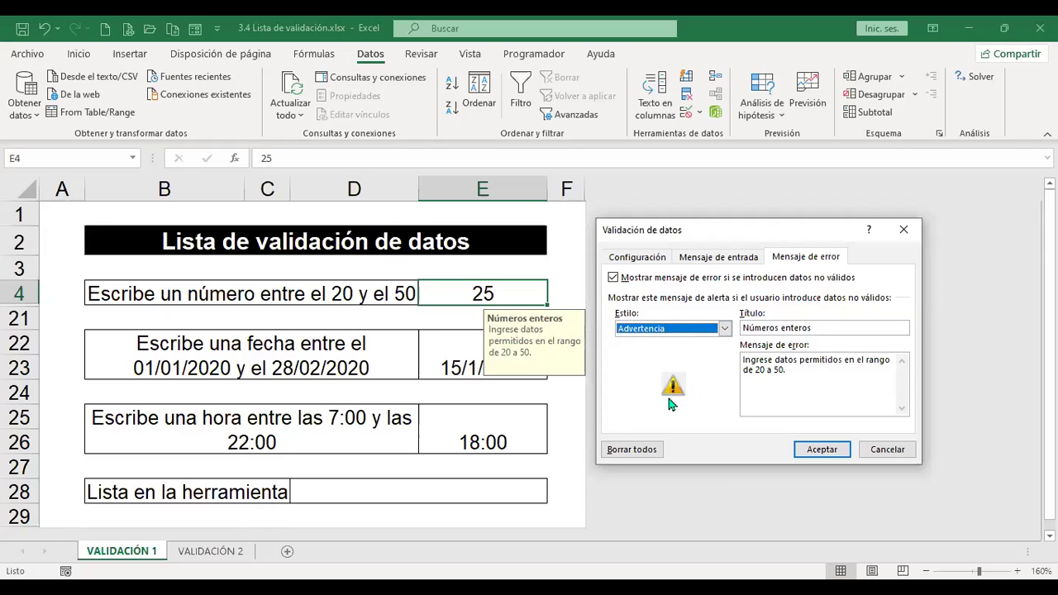
pyautogui.click(830, 452)
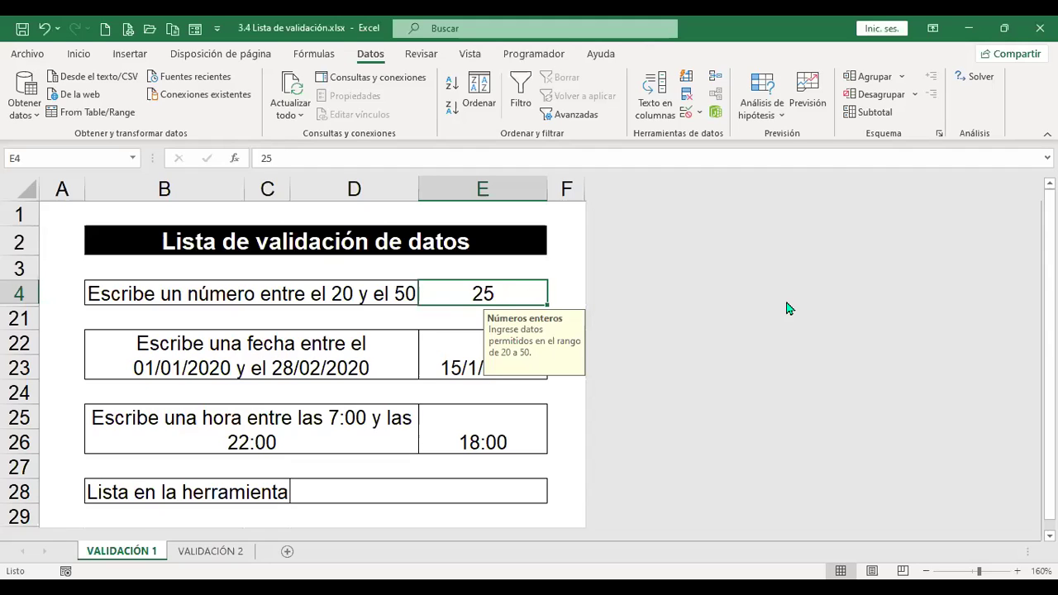
# - Enter 55 in cell E4 and accept the out-of-range value
pyautogui.write('55')
pyautogui.press('Return')
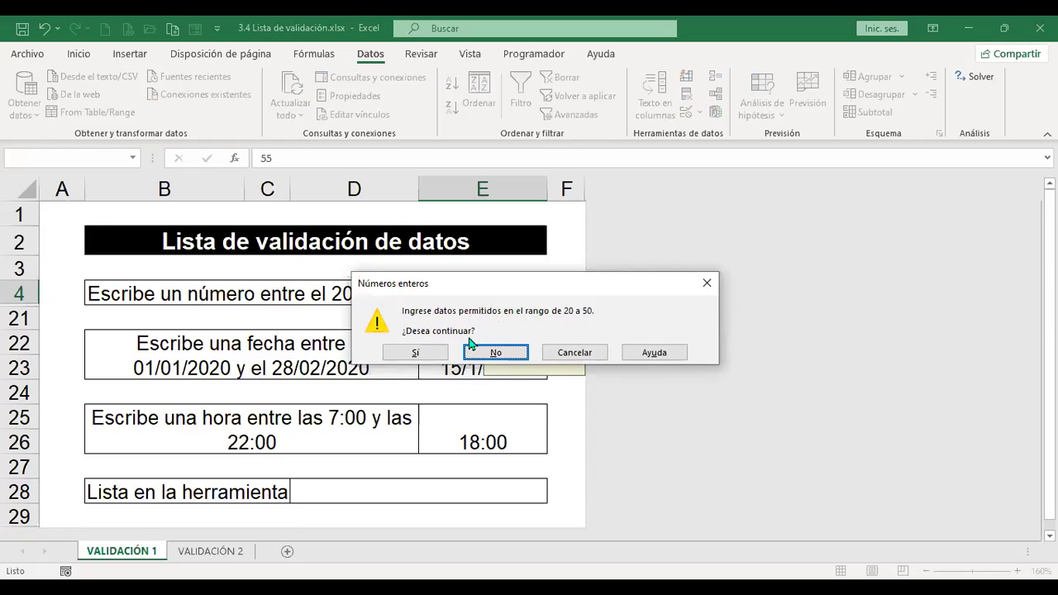
pyautogui.click(422, 353)
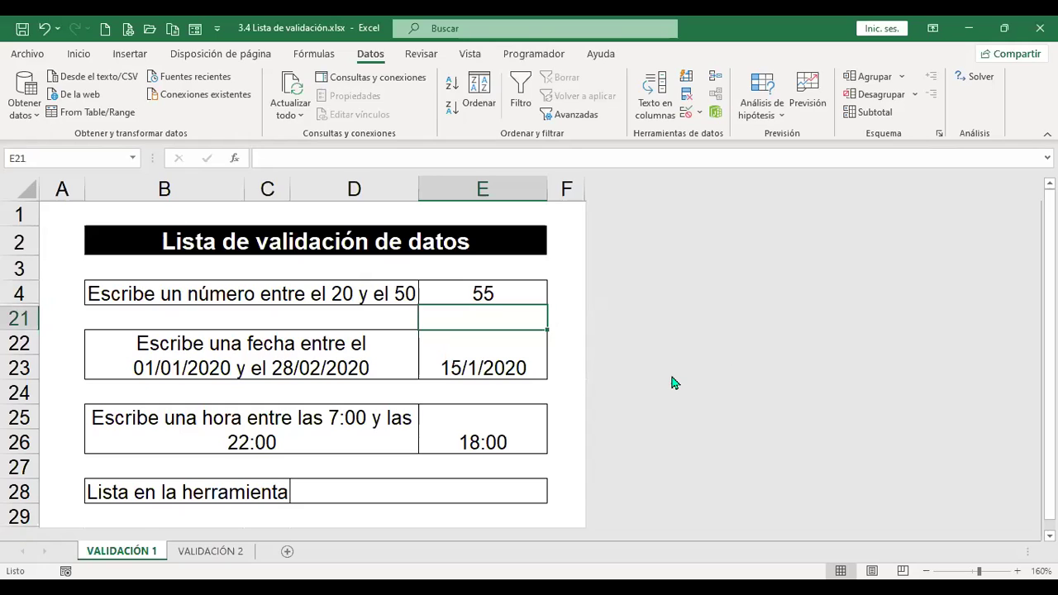
# - Change the error alert style of cell E4's data validation to Información
pyautogui.click(523, 292)
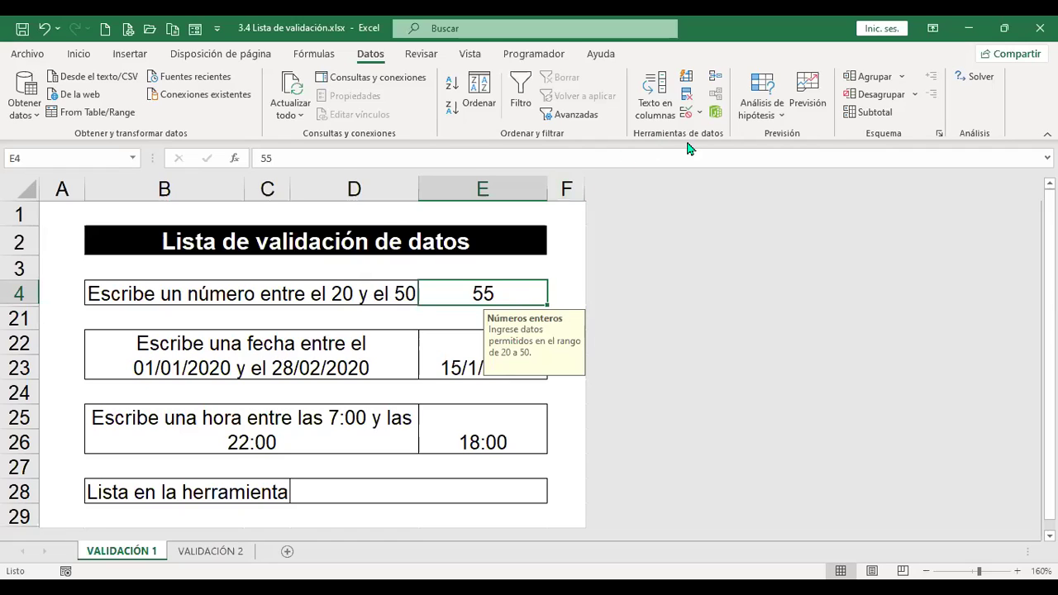
pyautogui.click(686, 109)
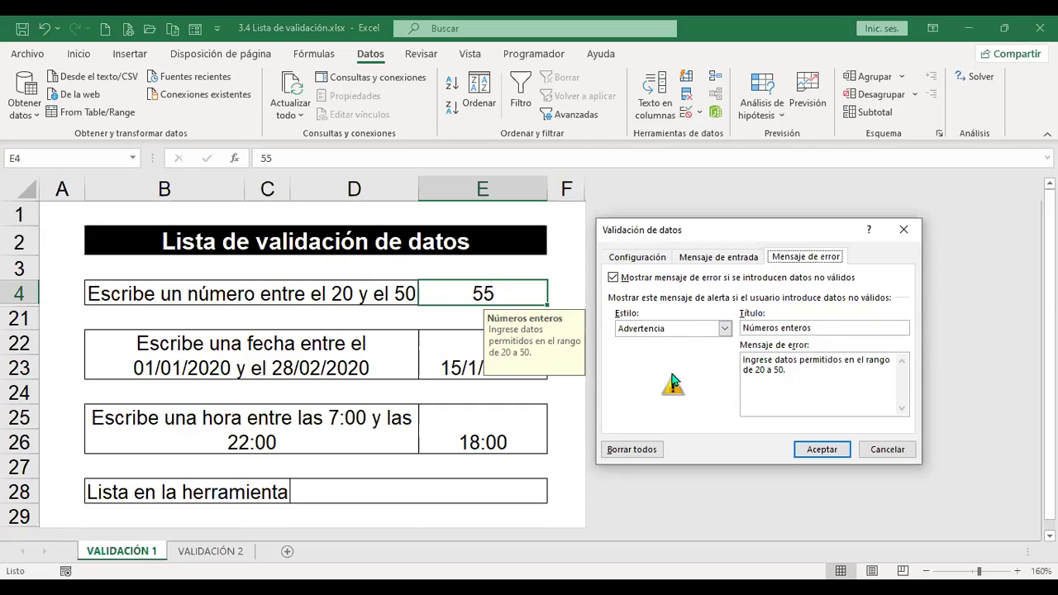
pyautogui.click(725, 329)
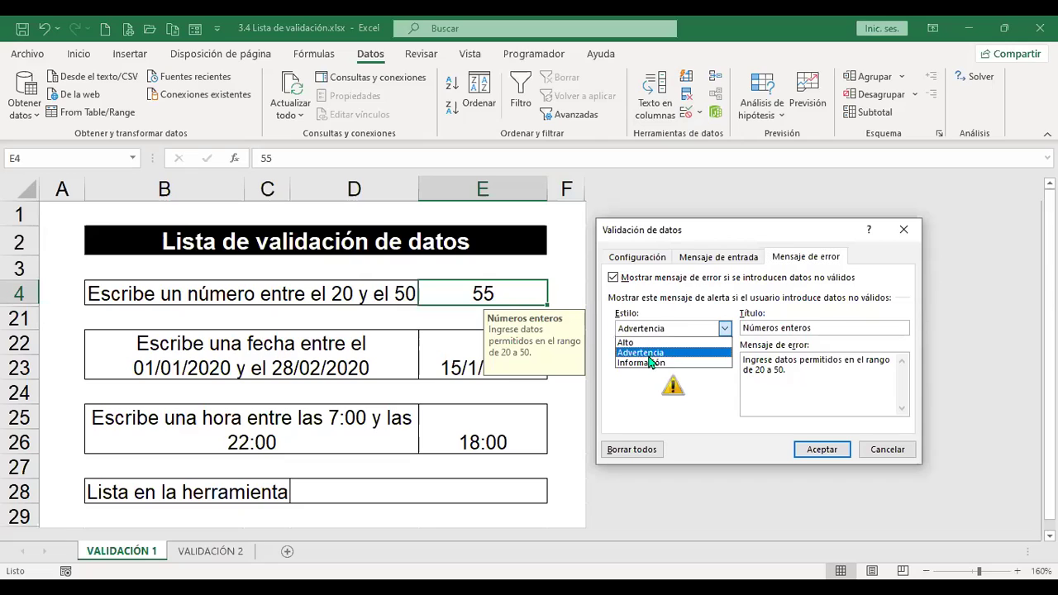
pyautogui.click(650, 364)
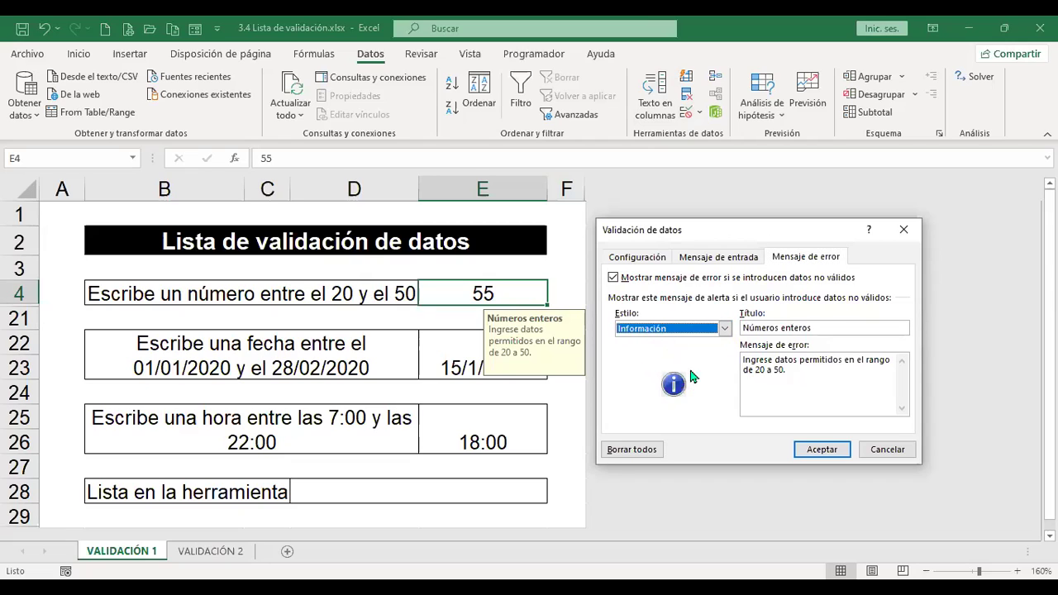
pyautogui.click(822, 449)
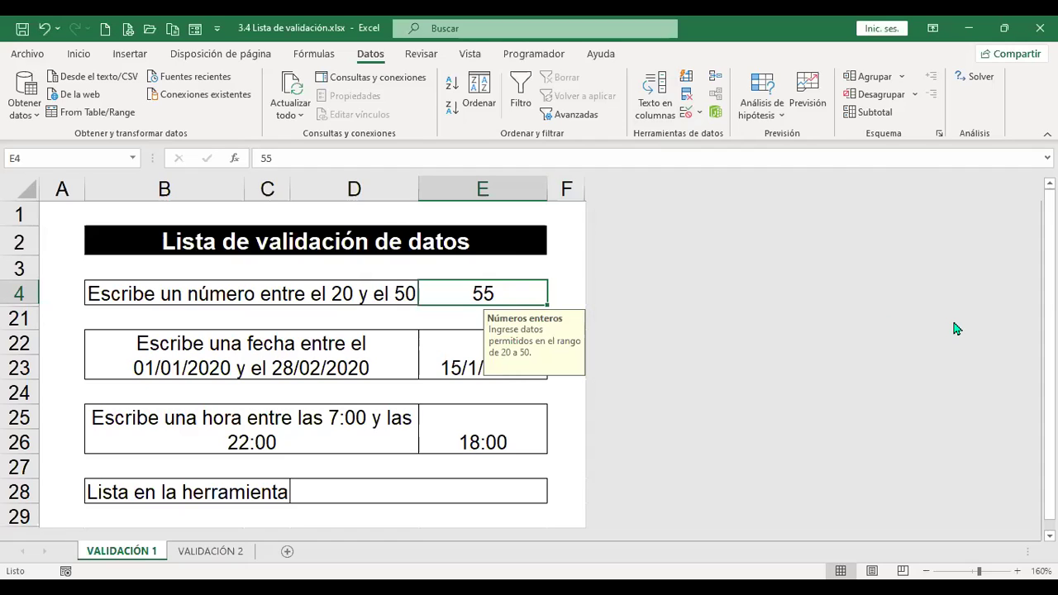
# - Enter 5 in cell E4, accept the out-of-range value and select cell E3
pyautogui.write('5')
pyautogui.press('Return')
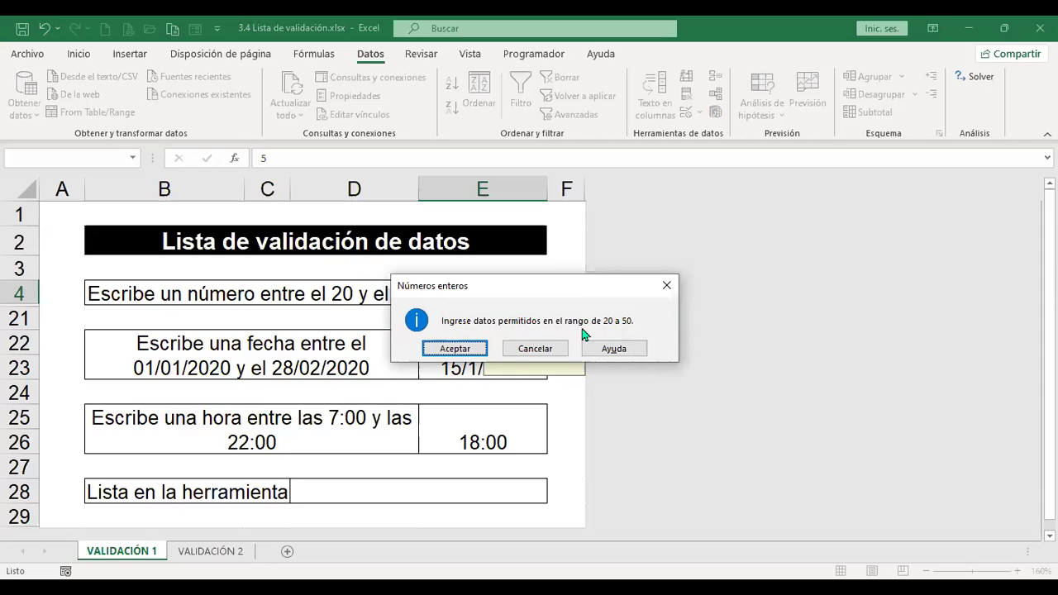
pyautogui.click(454, 349)
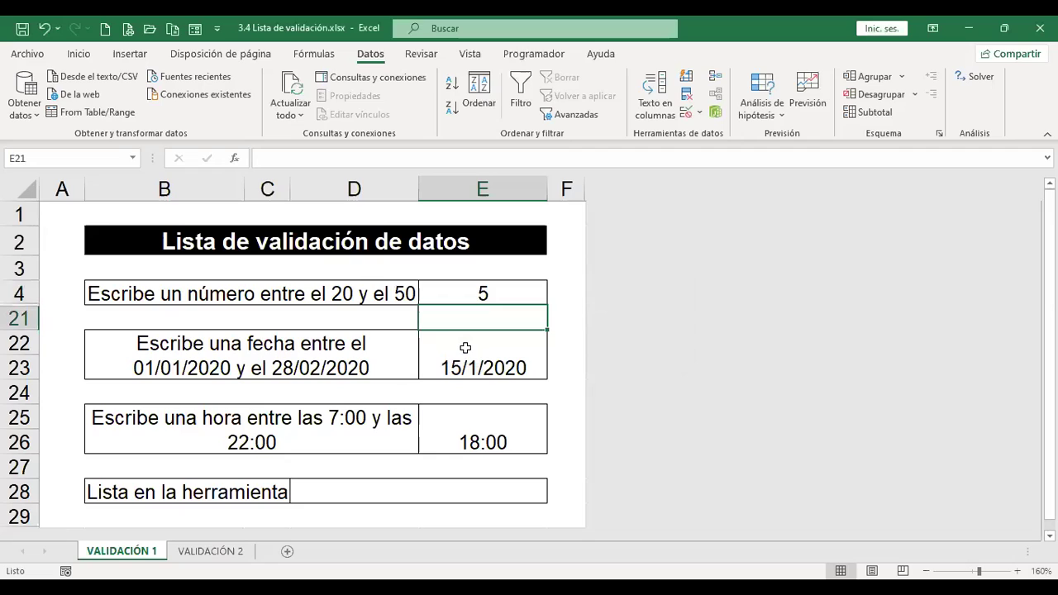
pyautogui.click(501, 268)
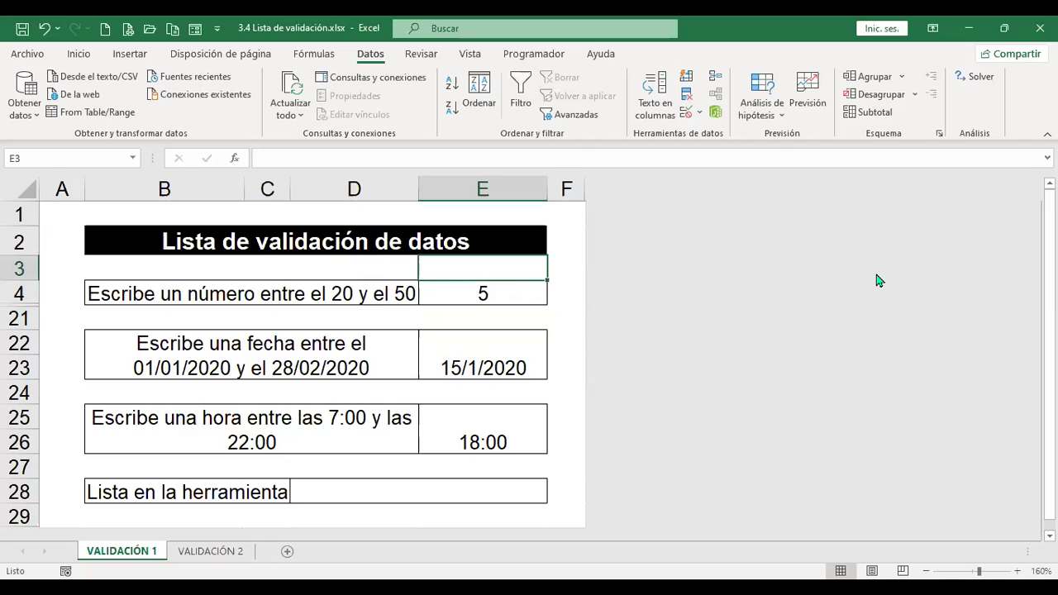
# - Set the error alert style of cell E4's data validation back to Alto and enter 30 in the cell
pyautogui.click(533, 293)
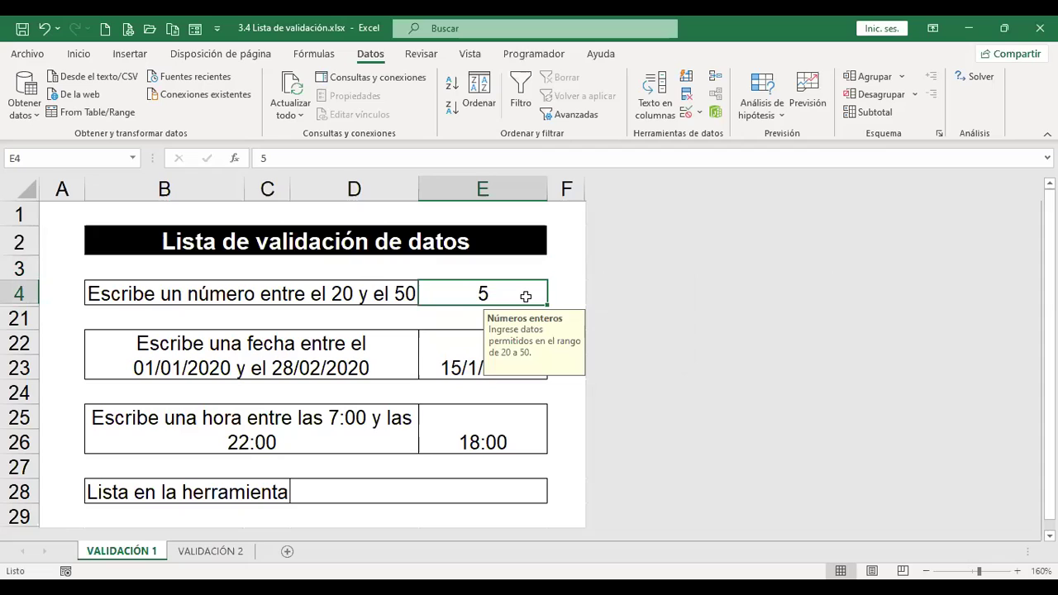
pyautogui.click(690, 117)
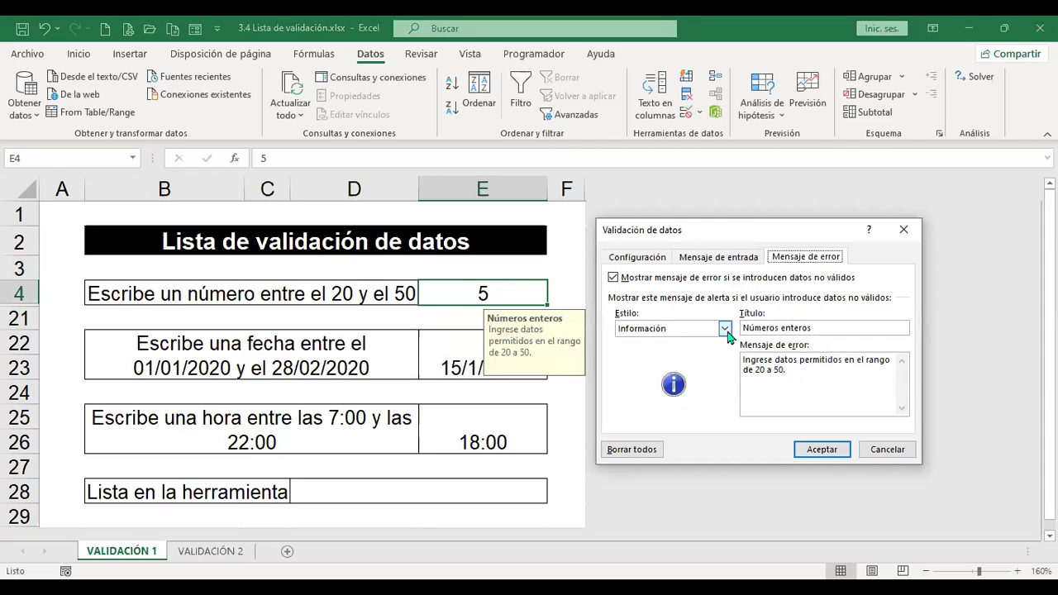
pyautogui.click(725, 331)
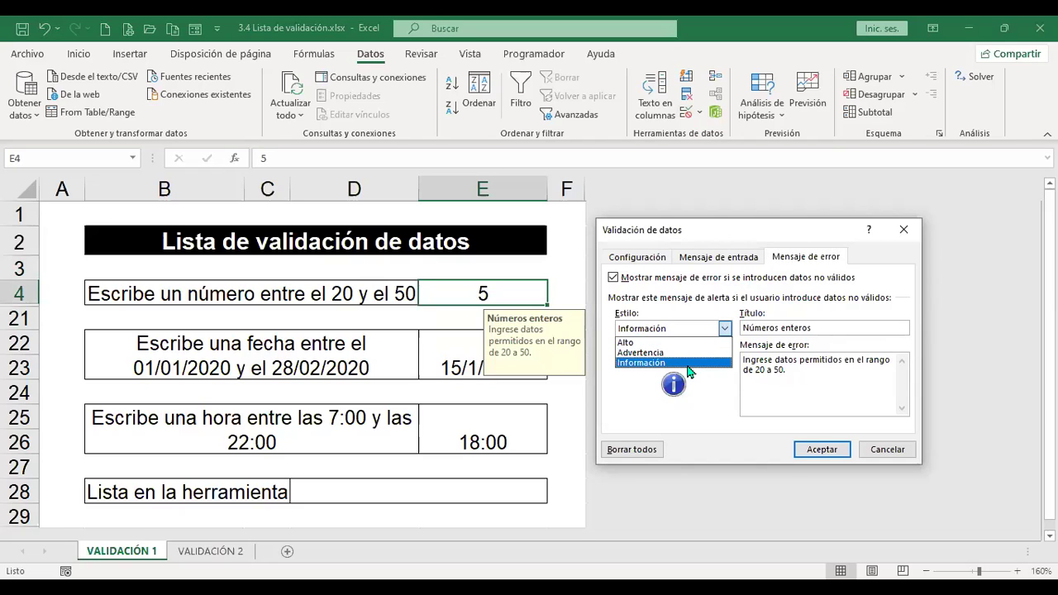
pyautogui.click(650, 330)
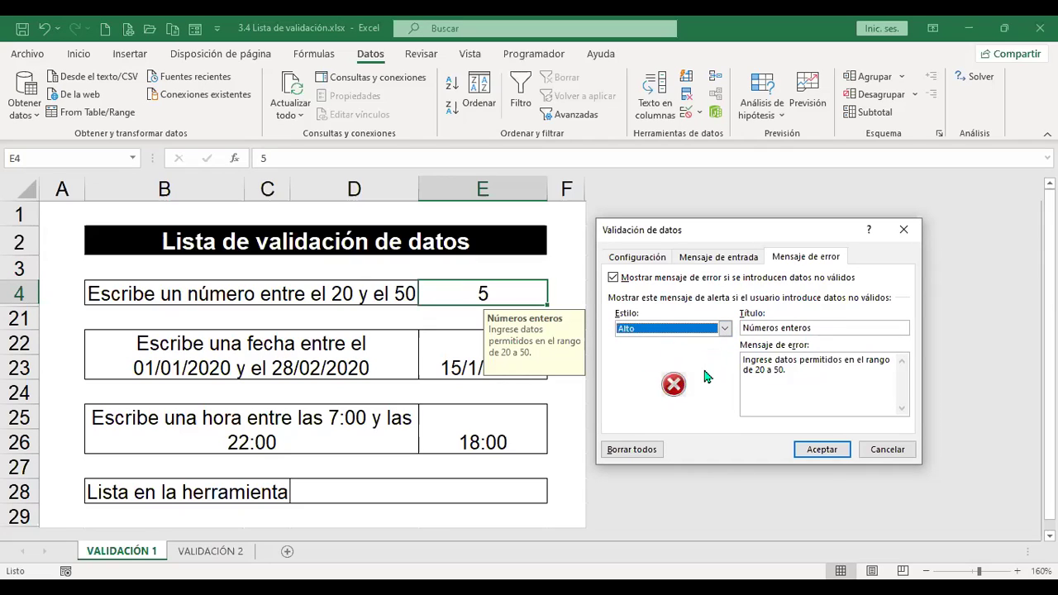
pyautogui.click(834, 457)
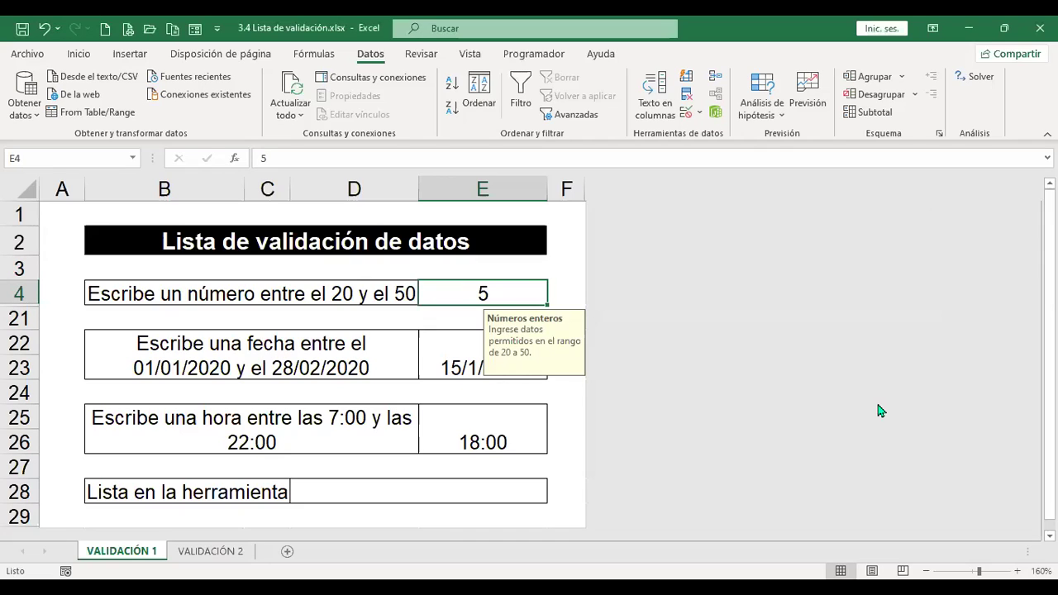
pyautogui.write('30')
pyautogui.press('Return')
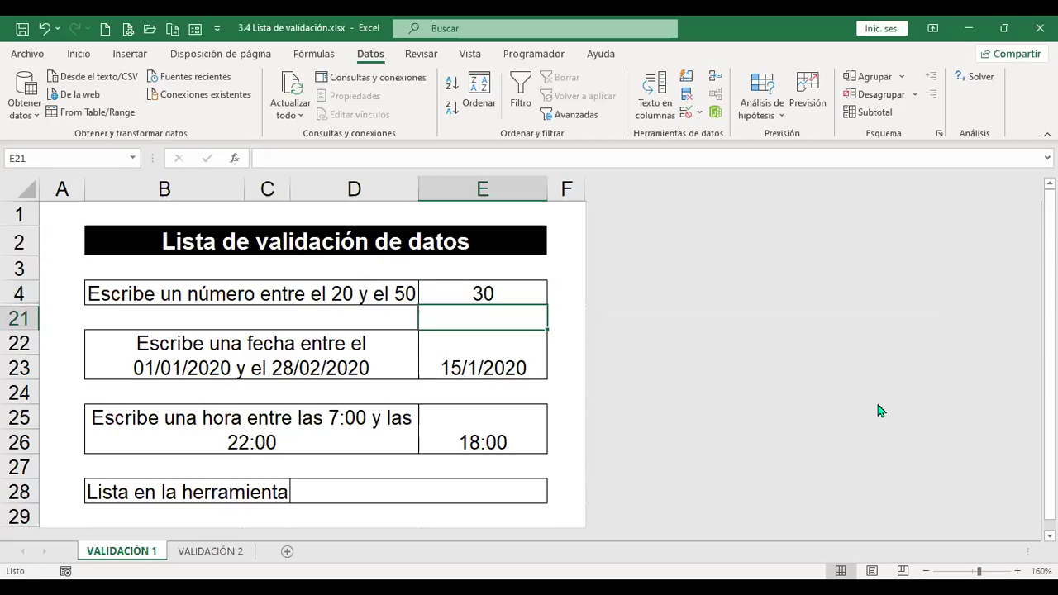
# - Try to enter 55 in cell E4, cancel the entry and reselect the cell
pyautogui.press('Up')
pyautogui.write('55')
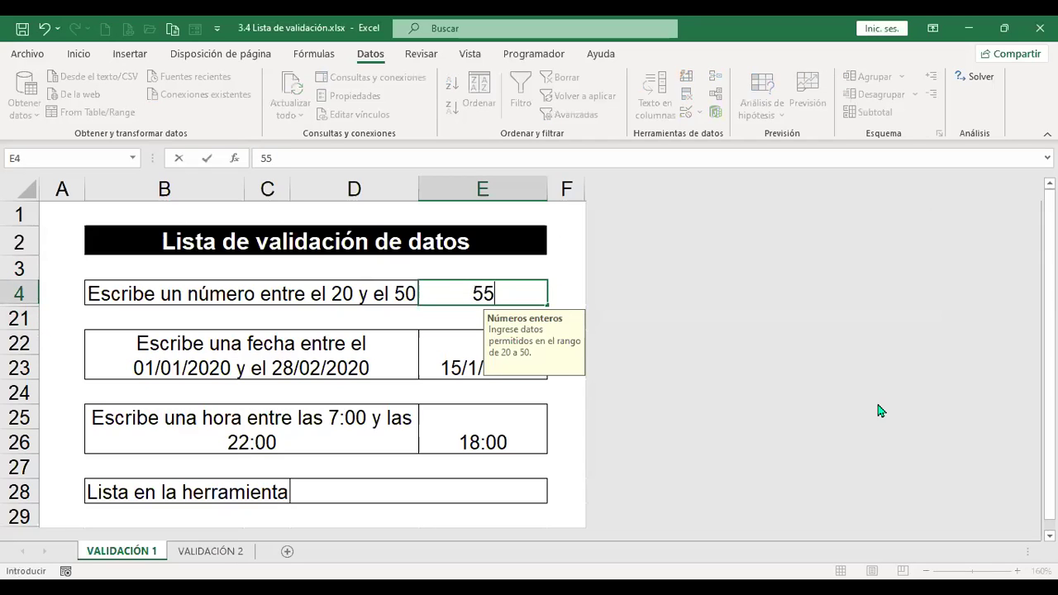
pyautogui.press('Return')
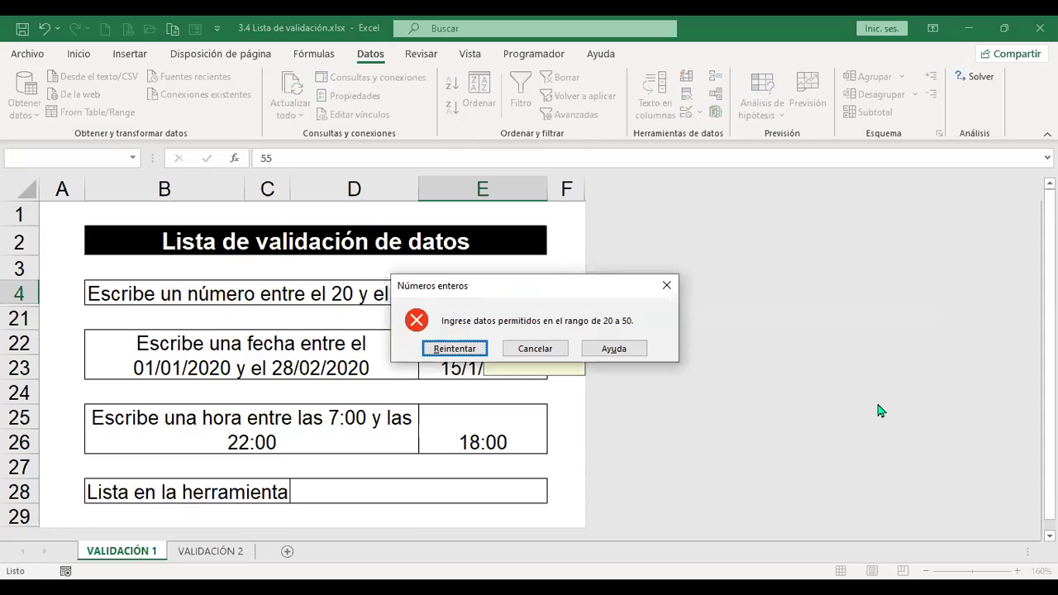
pyautogui.press('Escape')
pyautogui.press('Left')
pyautogui.press('Right')
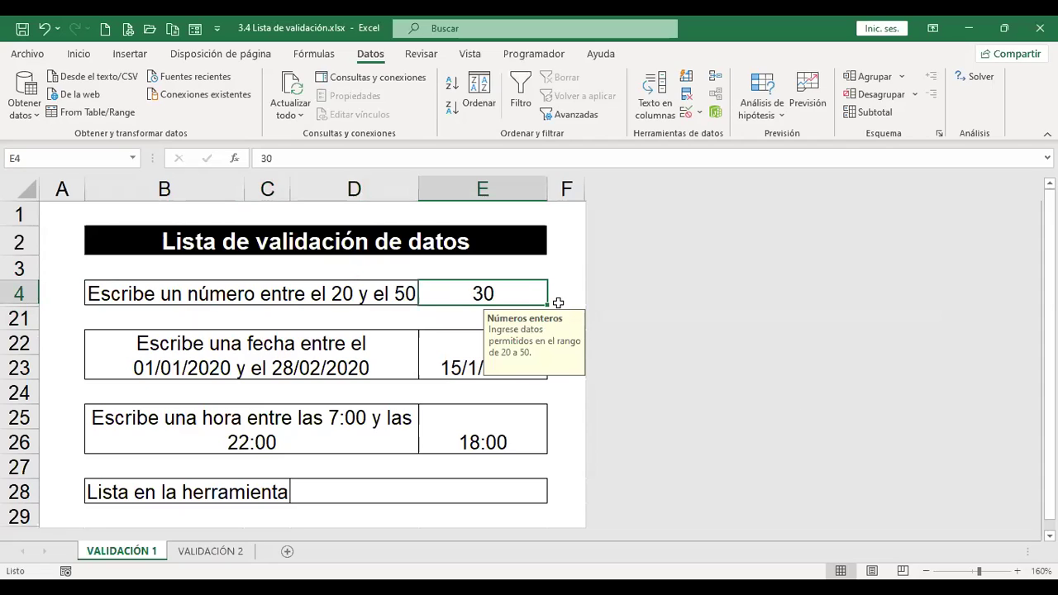
# - Check cells E22, E25 and D28 for an input message and display the one of cell E4
pyautogui.click(457, 356)
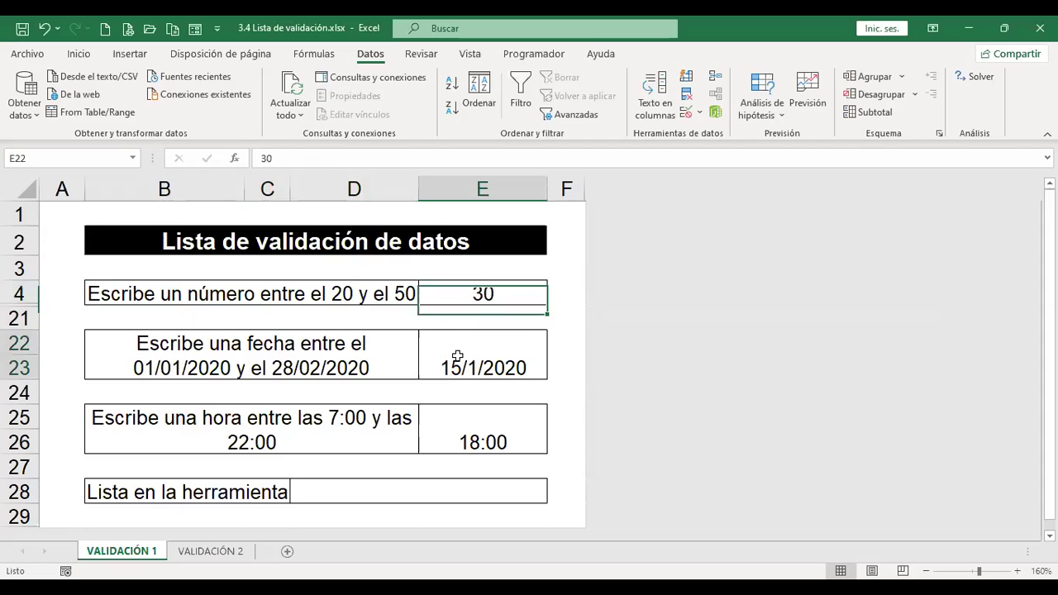
pyautogui.click(476, 431)
pyautogui.press('Down')
pyautogui.press('Down')
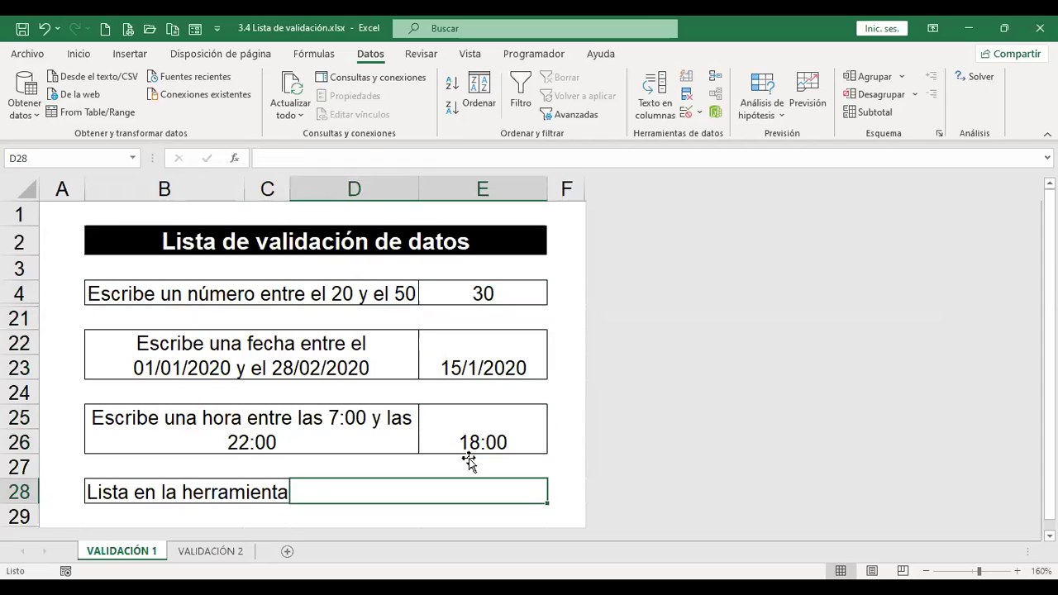
pyautogui.click(505, 297)
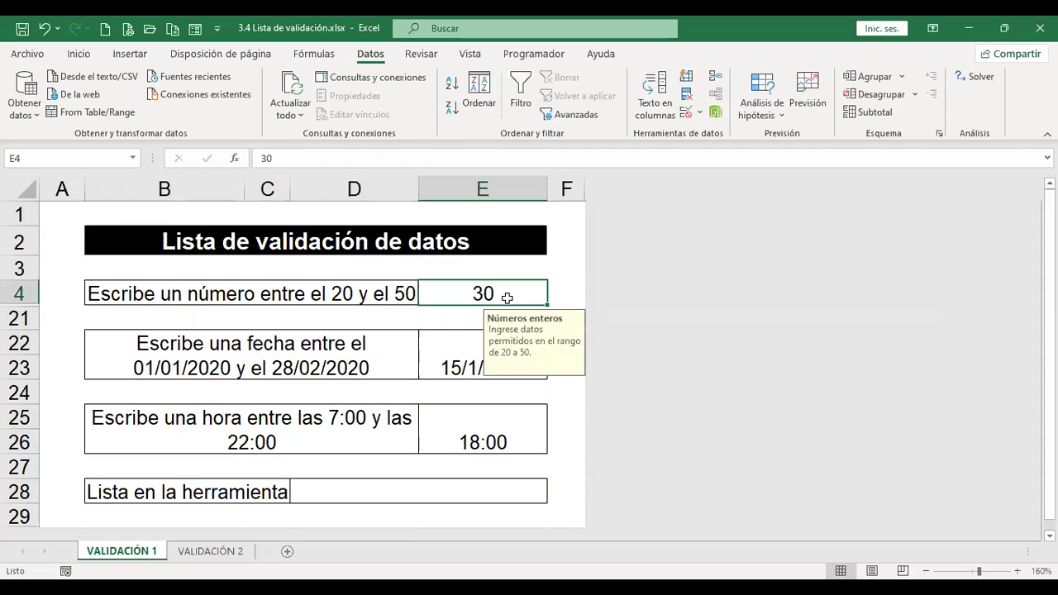
# - Switch to the VALIDACIÓN 2 sheet and select the merged cell E5 beside the seller prompt
pyautogui.click(231, 556)
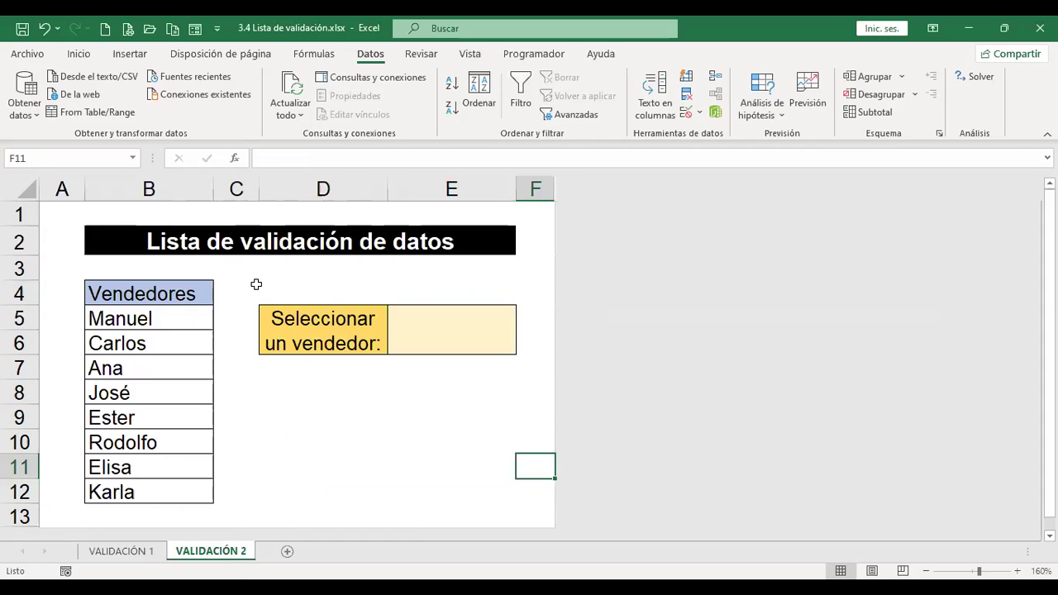
pyautogui.click(431, 320)
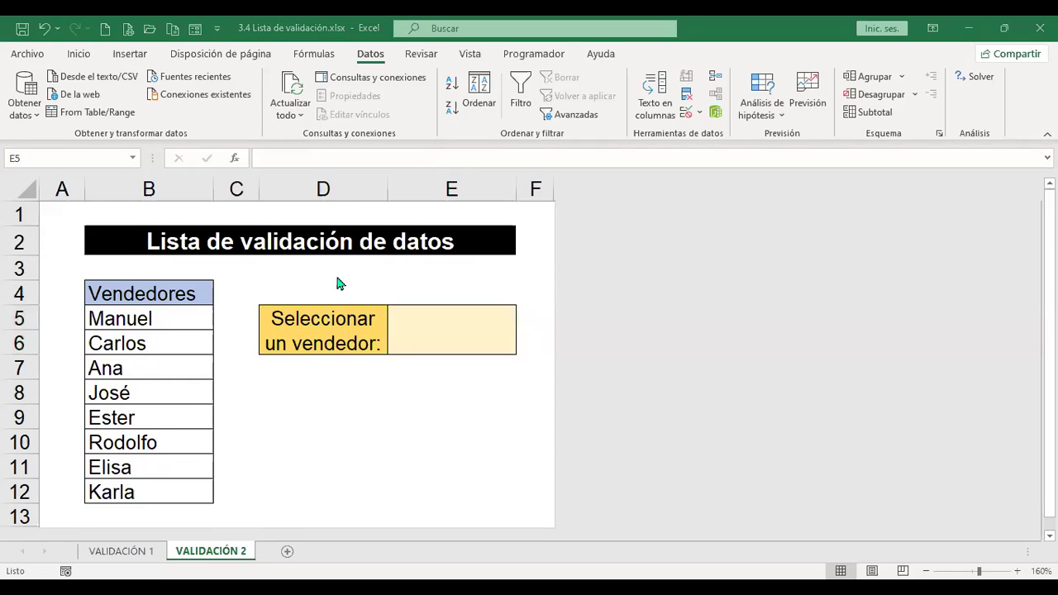
pyautogui.click(431, 345)
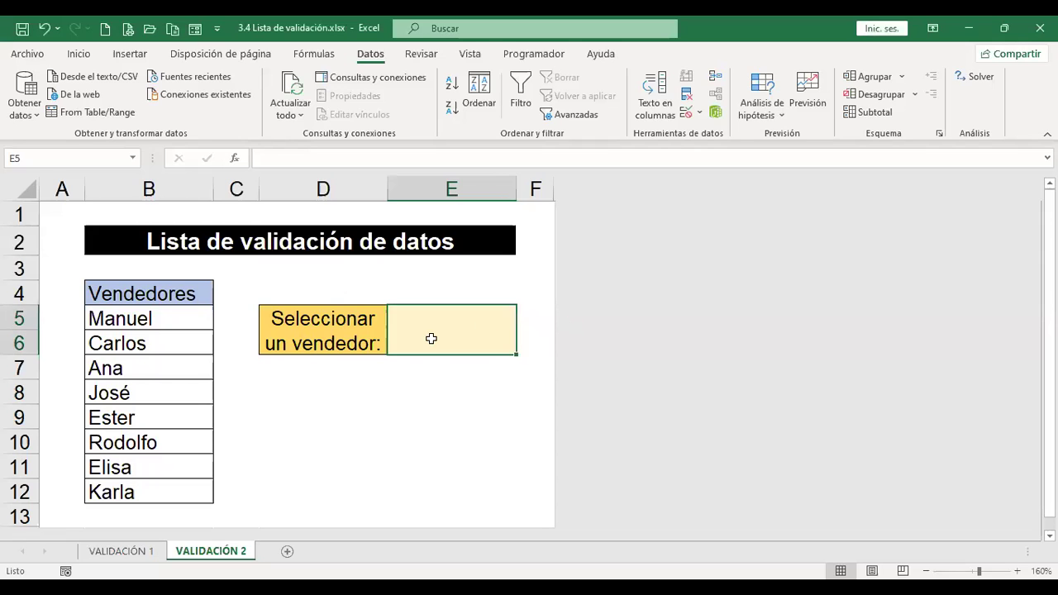
# - Enter a seller name that is missing from the Vendedores list in cell E5 and delete it
pyautogui.write('Anderson')
pyautogui.press('Return')
pyautogui.click(430, 339)
pyautogui.press('Delete')
# - Apply a Lista data validation to cell E5 with the seller names =$B$5:$B$12 as its source
pyautogui.moveTo(149, 318); pyautogui.dragTo(142, 488)
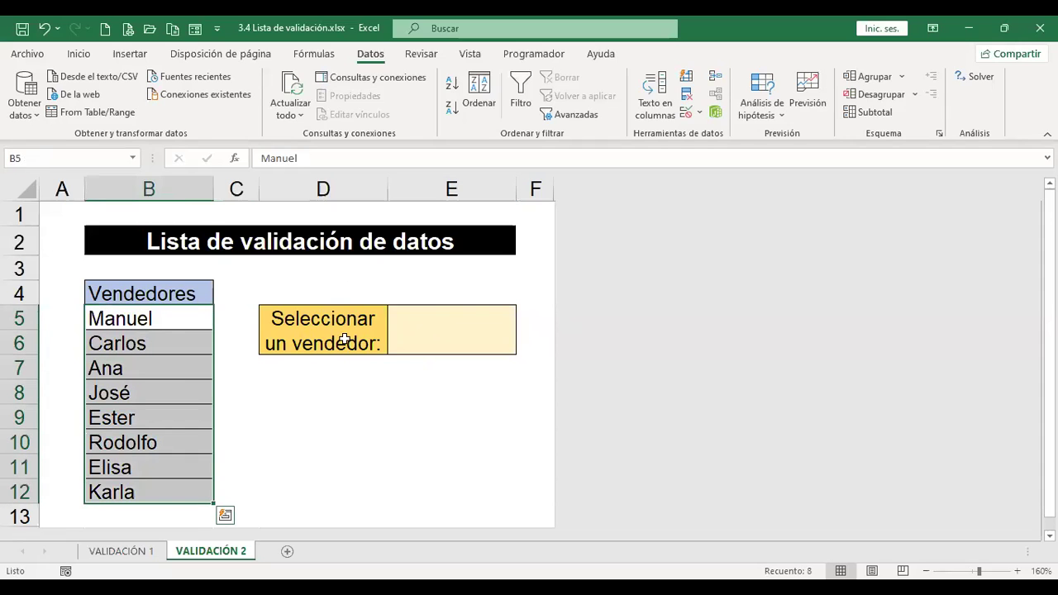
pyautogui.click(480, 317)
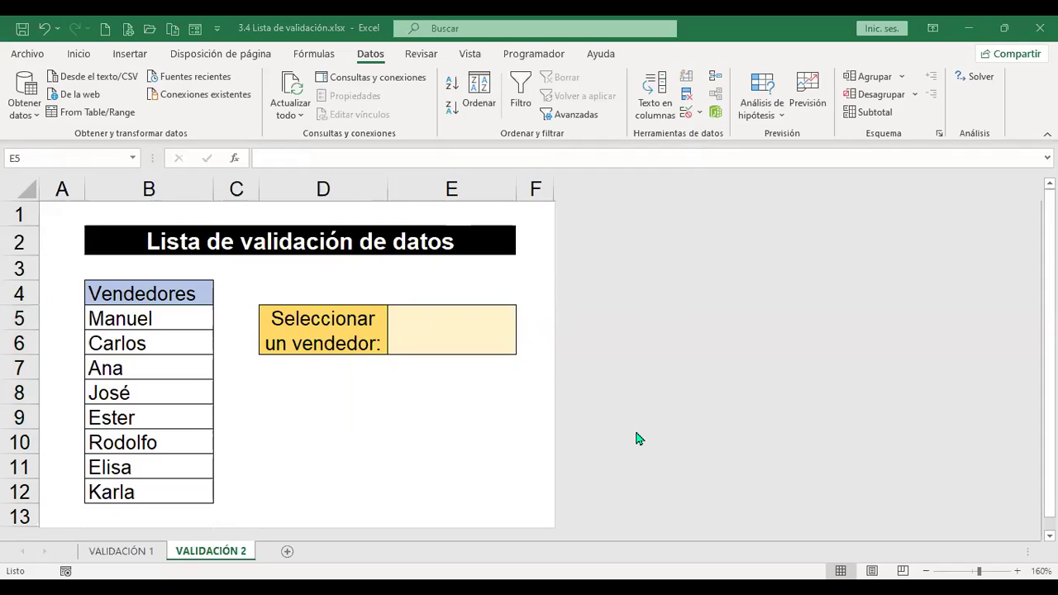
pyautogui.click(688, 123)
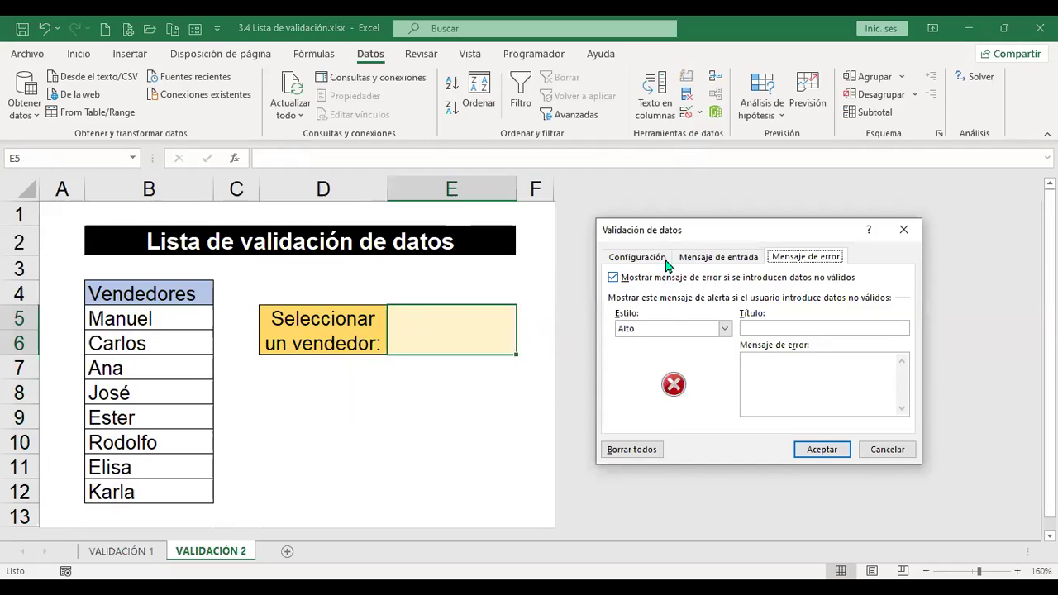
pyautogui.click(642, 256)
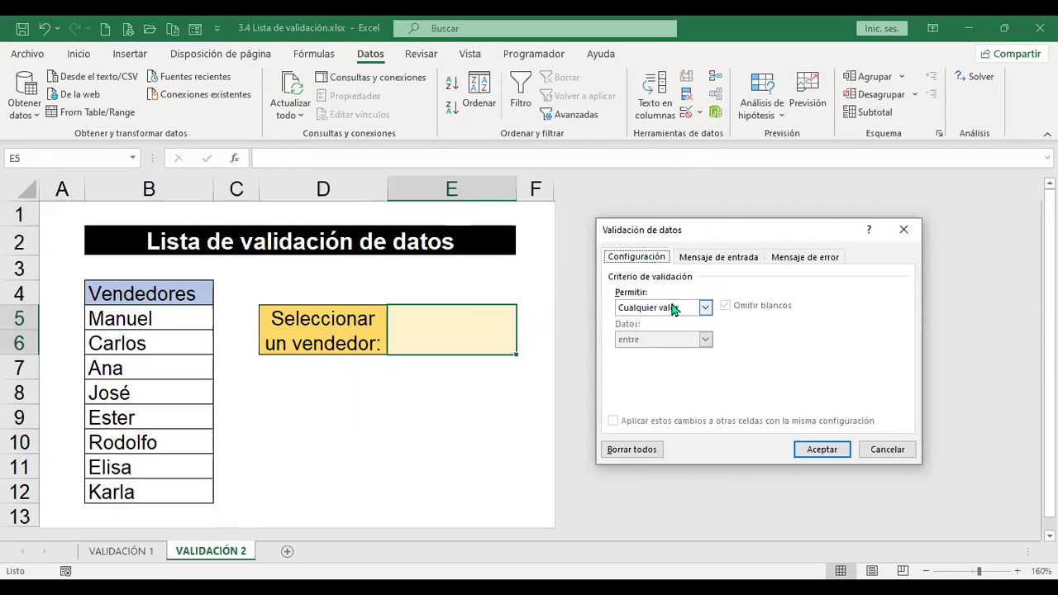
pyautogui.click(705, 309)
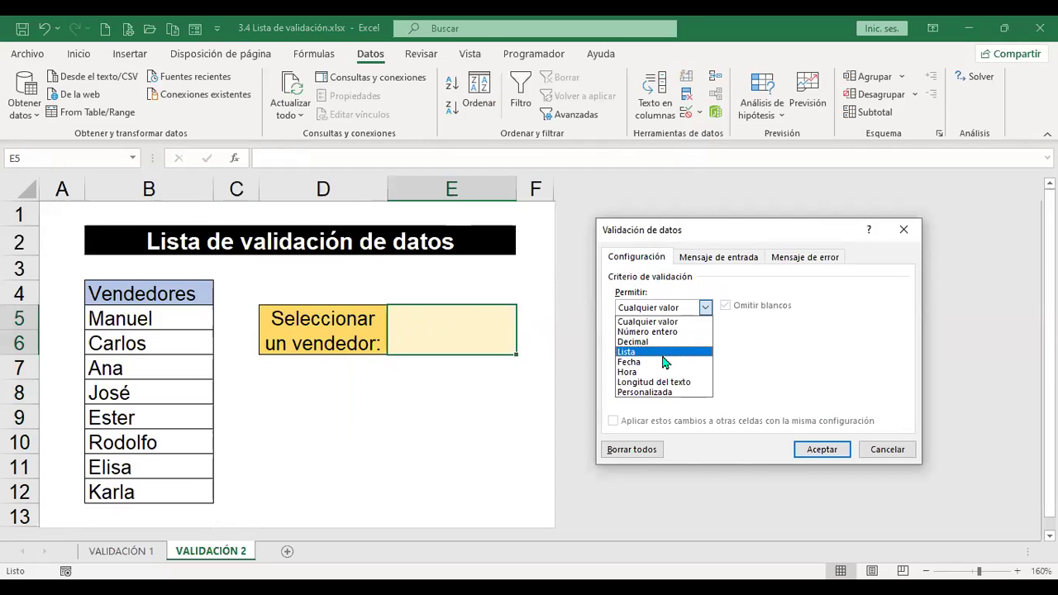
pyautogui.click(661, 353)
pyautogui.click(660, 371)
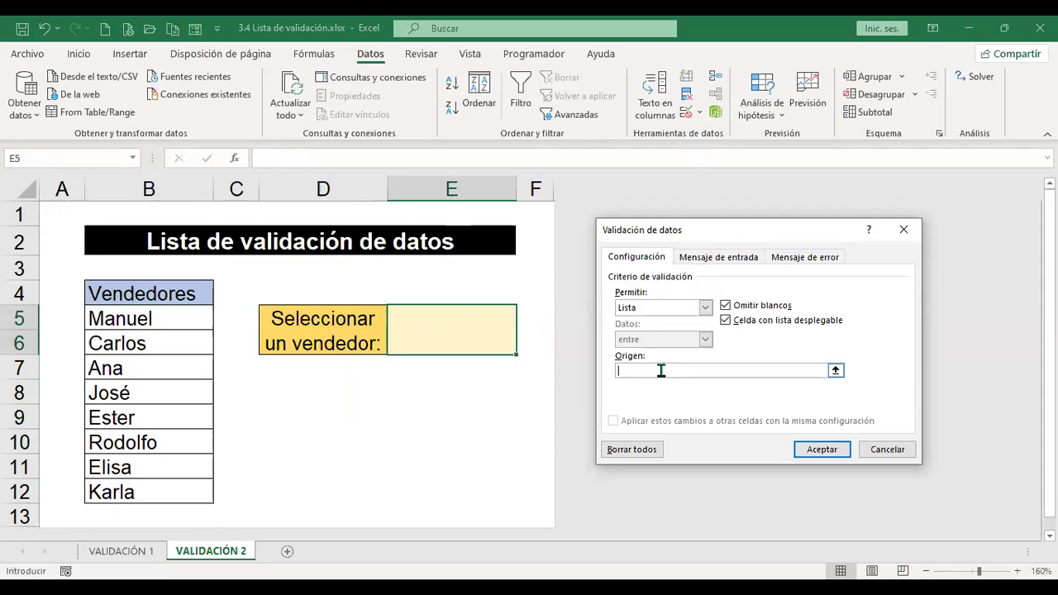
pyautogui.click(143, 318)
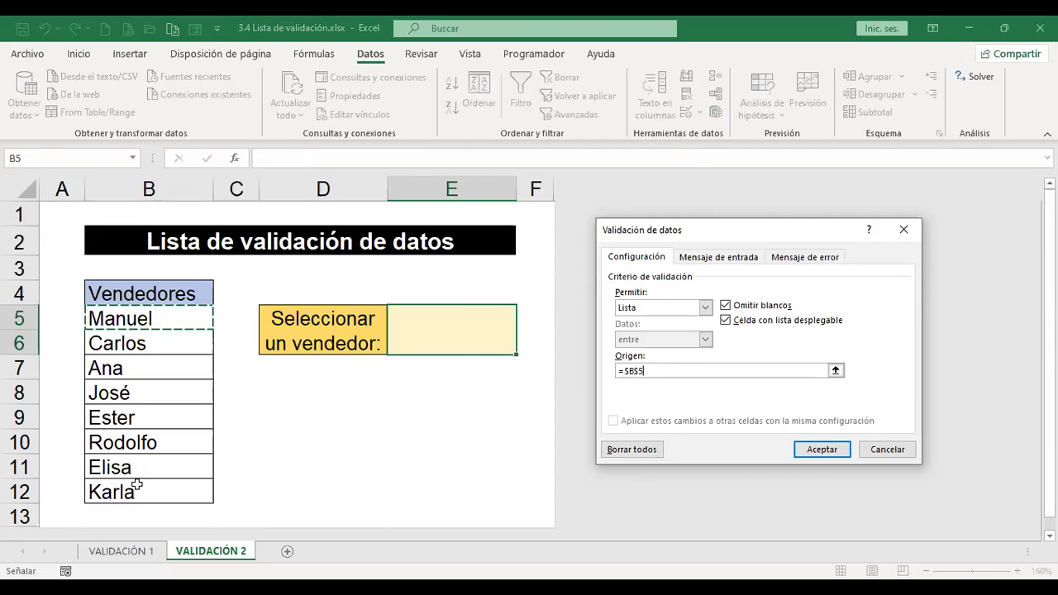
pyautogui.moveTo(136, 486); pyautogui.dragTo(135, 491)
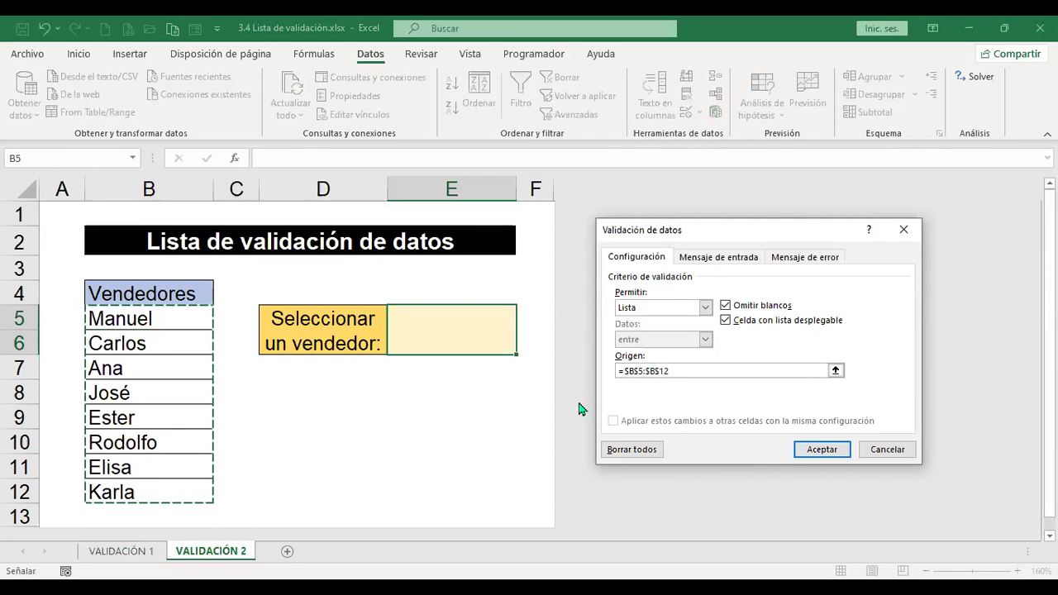
pyautogui.click(822, 449)
# - Choose the fourth seller from the drop-down list of cell E5
pyautogui.click(523, 321)
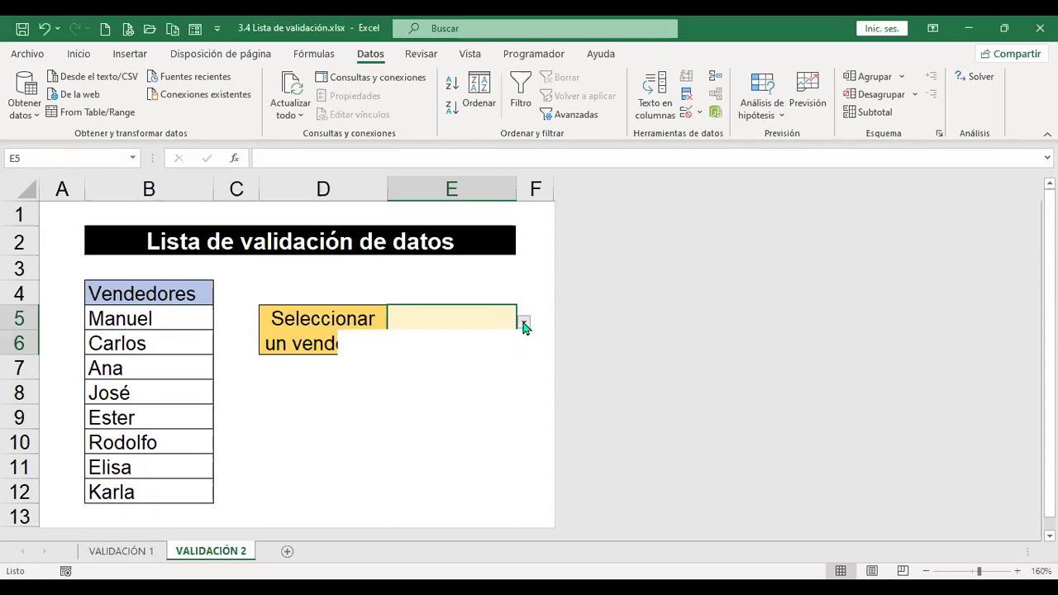
pyautogui.click(386, 357)
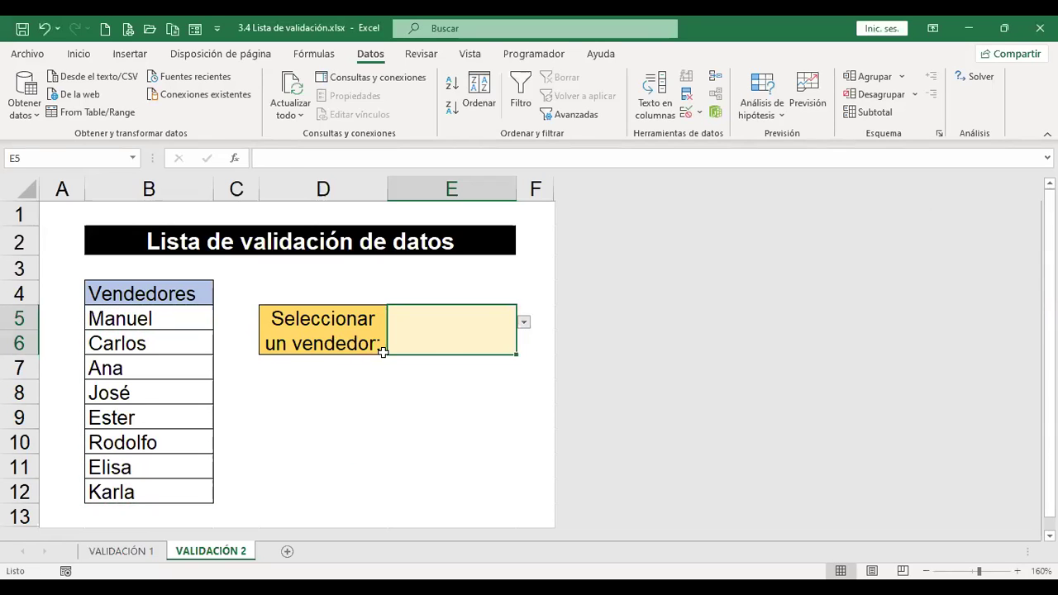
pyautogui.click(524, 322)
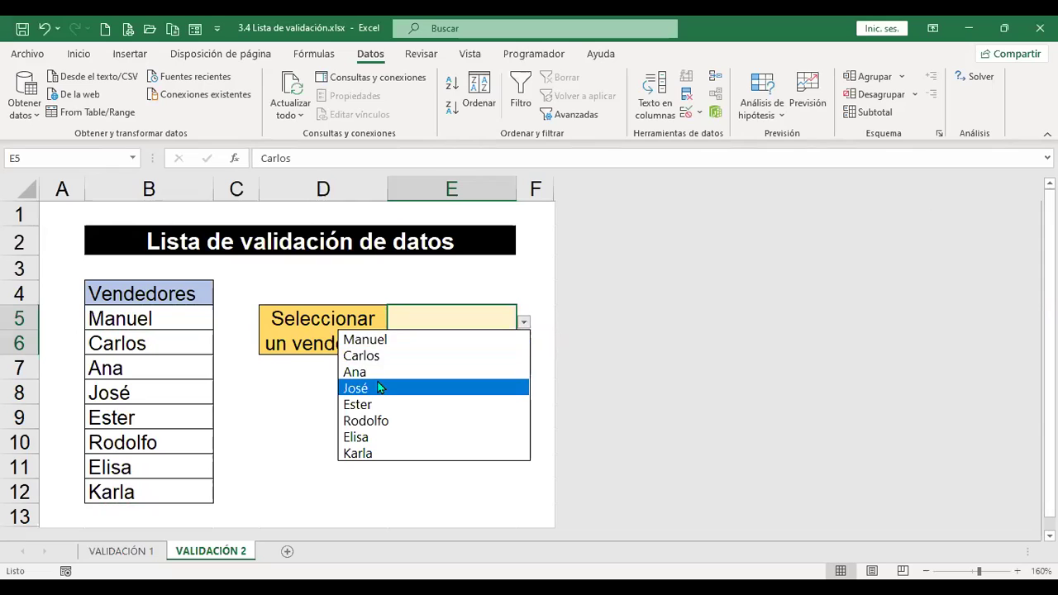
pyautogui.click(415, 389)
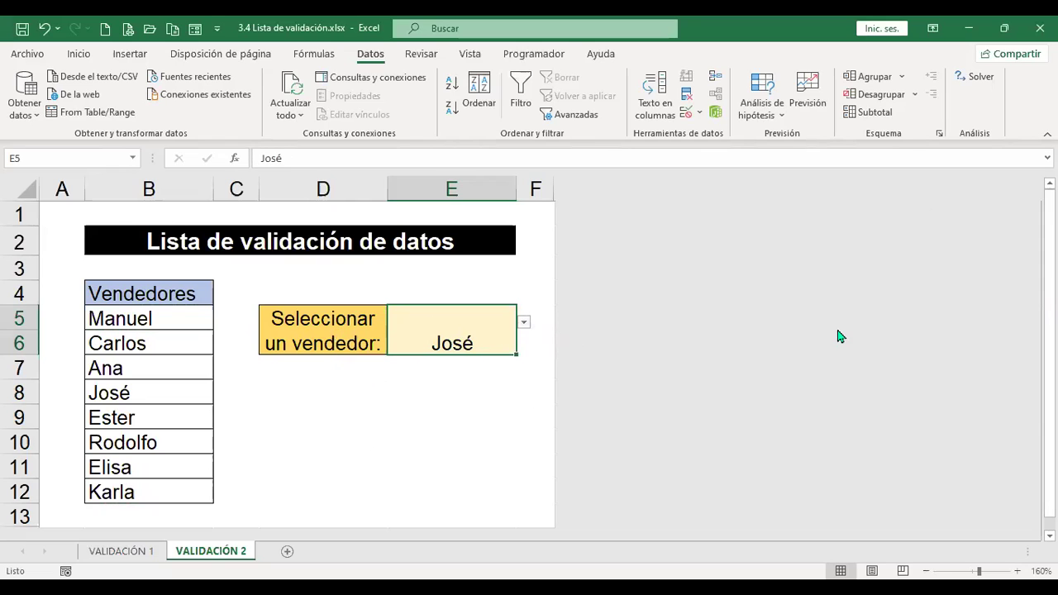
# - Try to enter an unlisted seller name in cell E5, cancel it and choose the sixth seller from the drop-down list
pyautogui.write('Elmer')
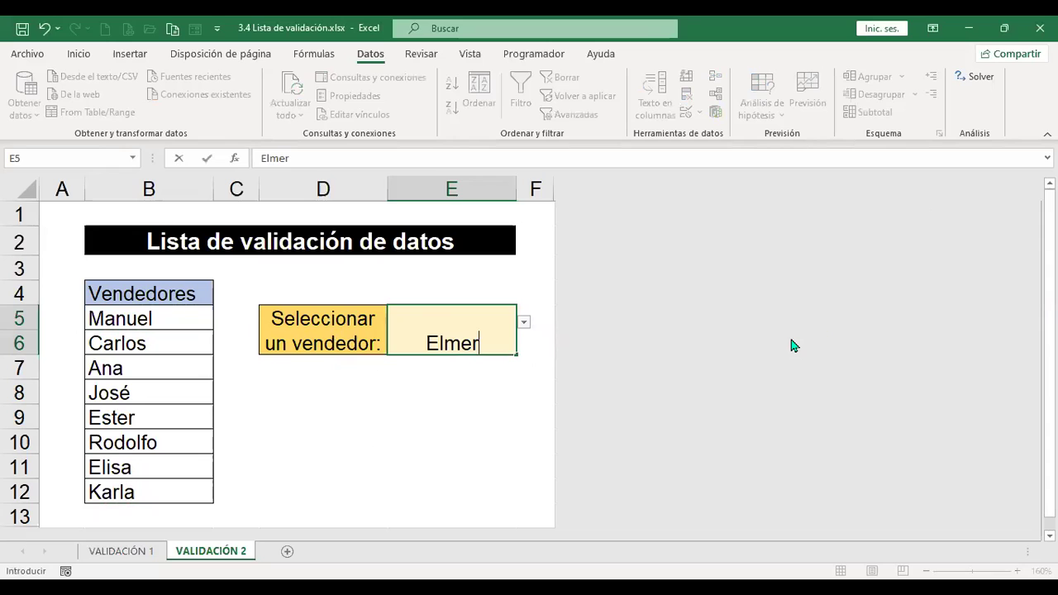
pyautogui.press('Return')
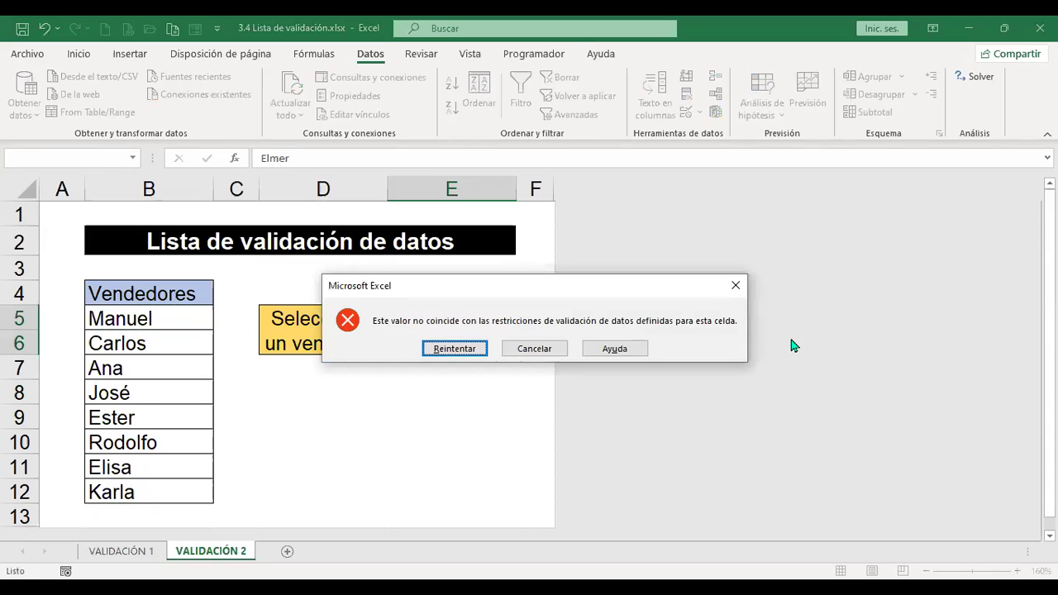
pyautogui.press('Escape')
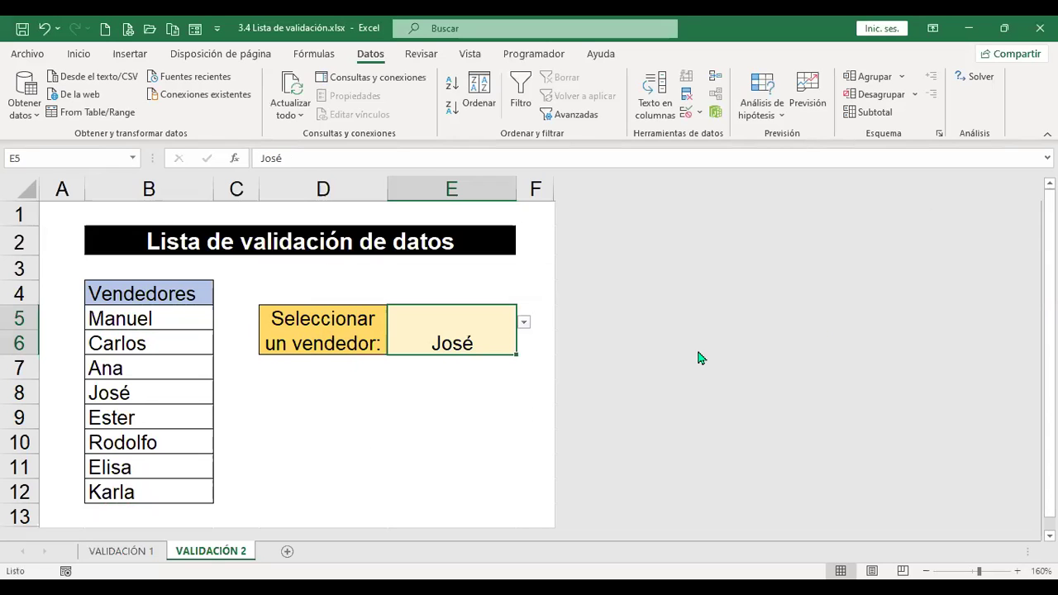
pyautogui.click(523, 323)
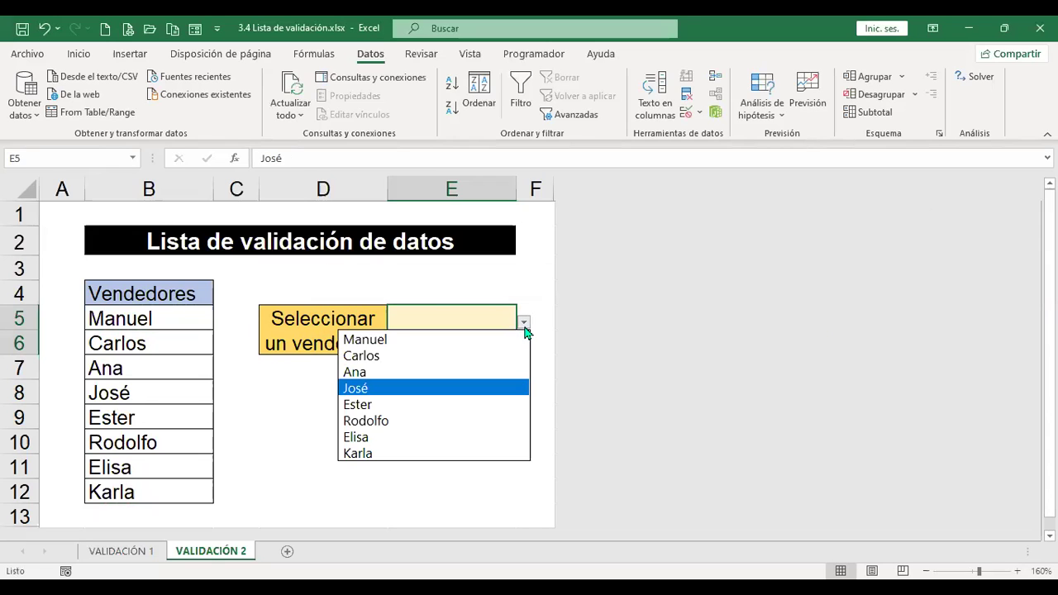
pyautogui.click(416, 425)
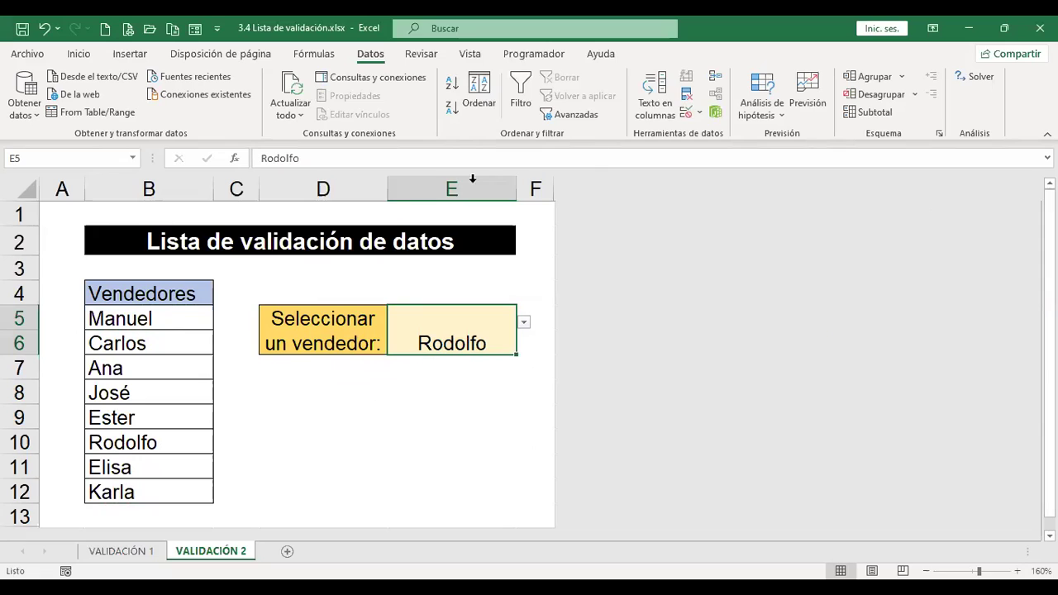
pyautogui.click(687, 114)
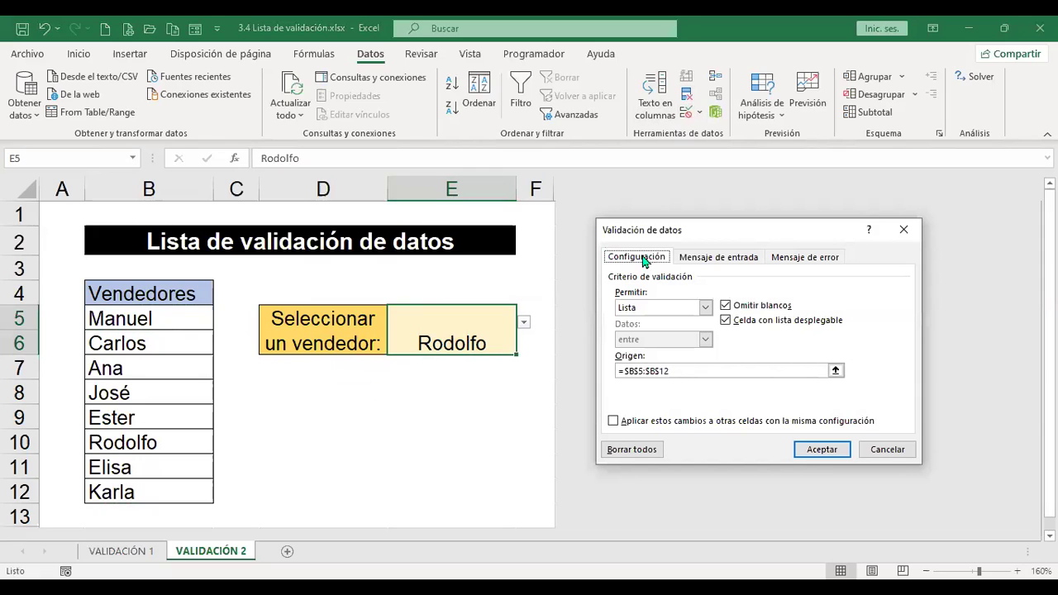
pyautogui.click(705, 308)
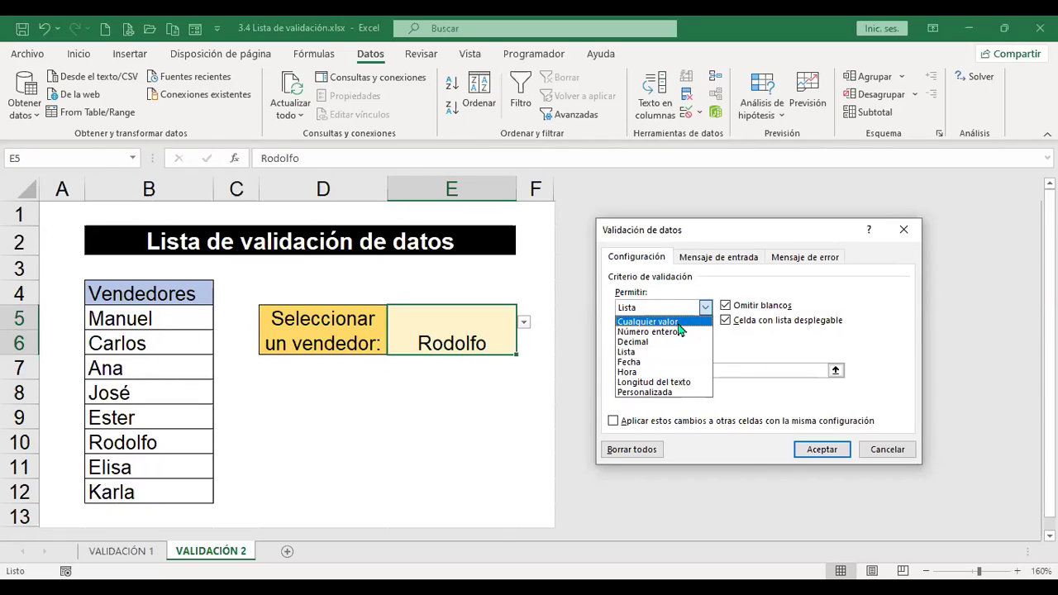
pyautogui.click(678, 324)
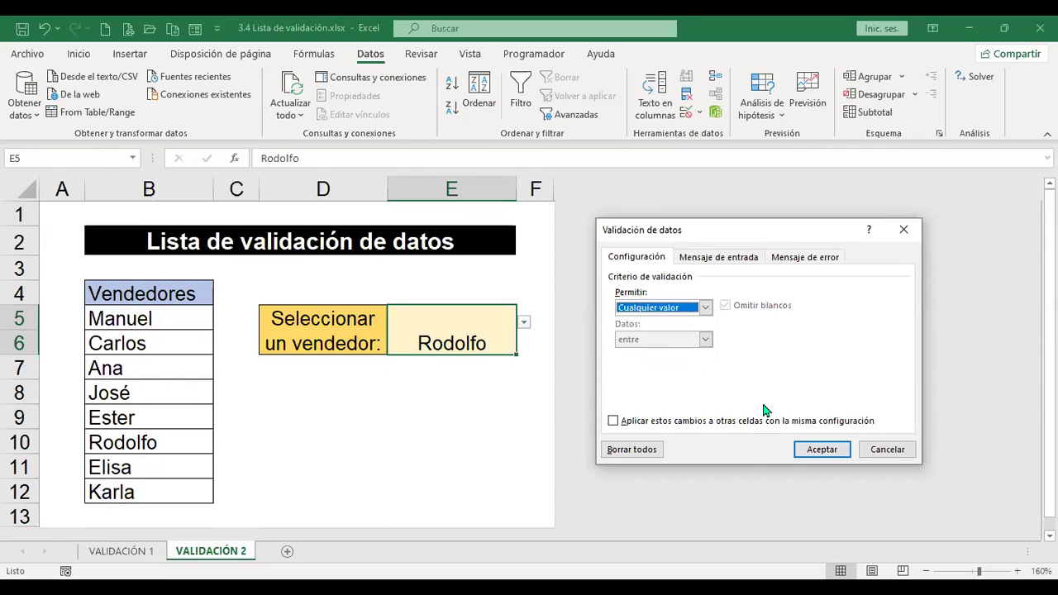
pyautogui.click(881, 460)
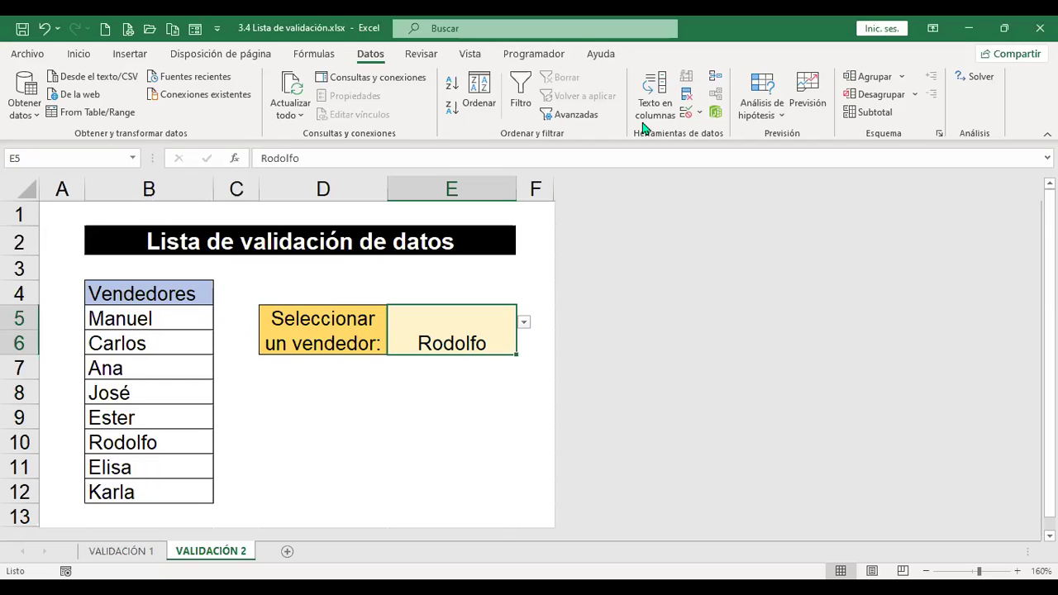
# - Clear all data validation settings of cell E5 and delete the cell's content
pyautogui.click(686, 113)
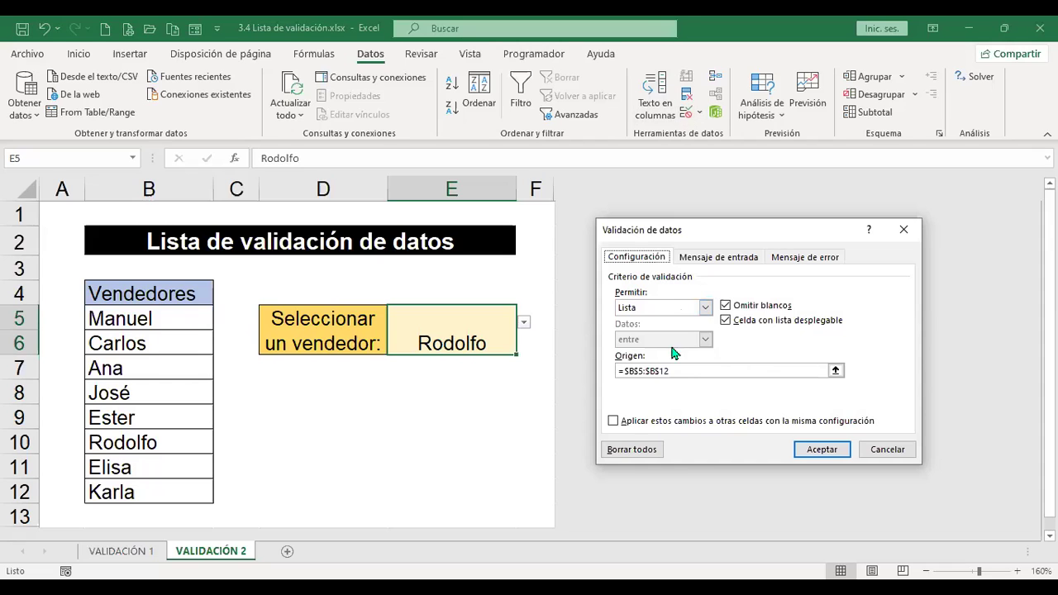
pyautogui.click(643, 453)
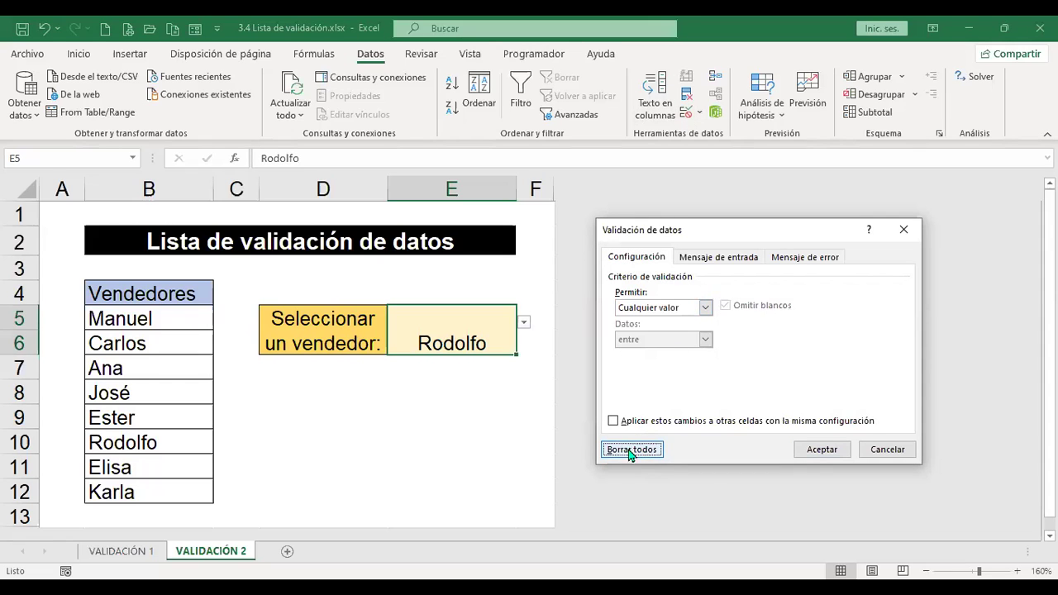
pyautogui.click(827, 455)
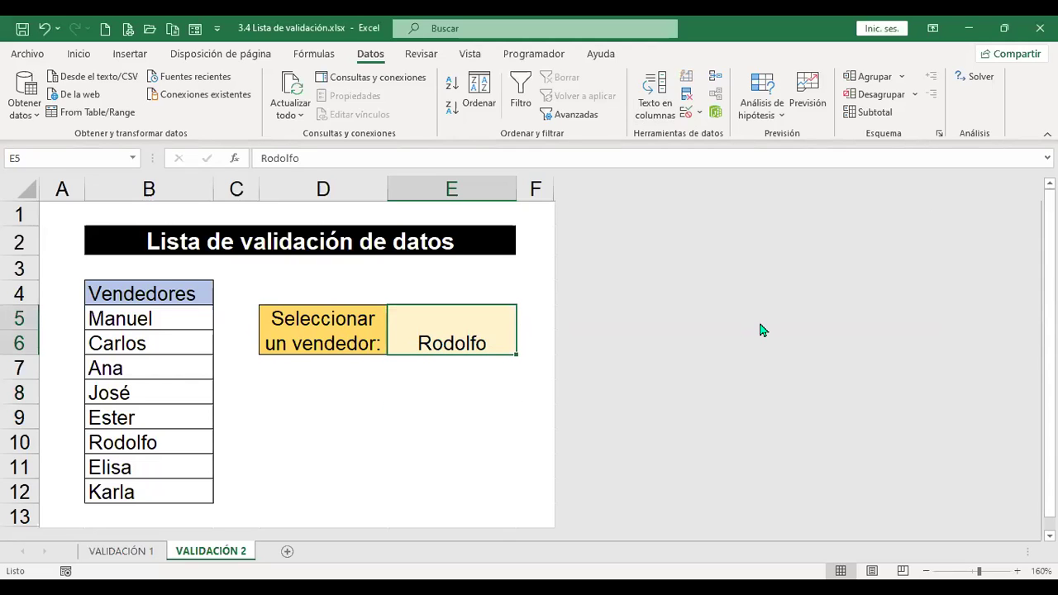
pyautogui.press('Delete')
# - Apply a Lista data validation to cell E5 with the seller names =$B$5:$B$12 as its source
pyautogui.click(686, 116)
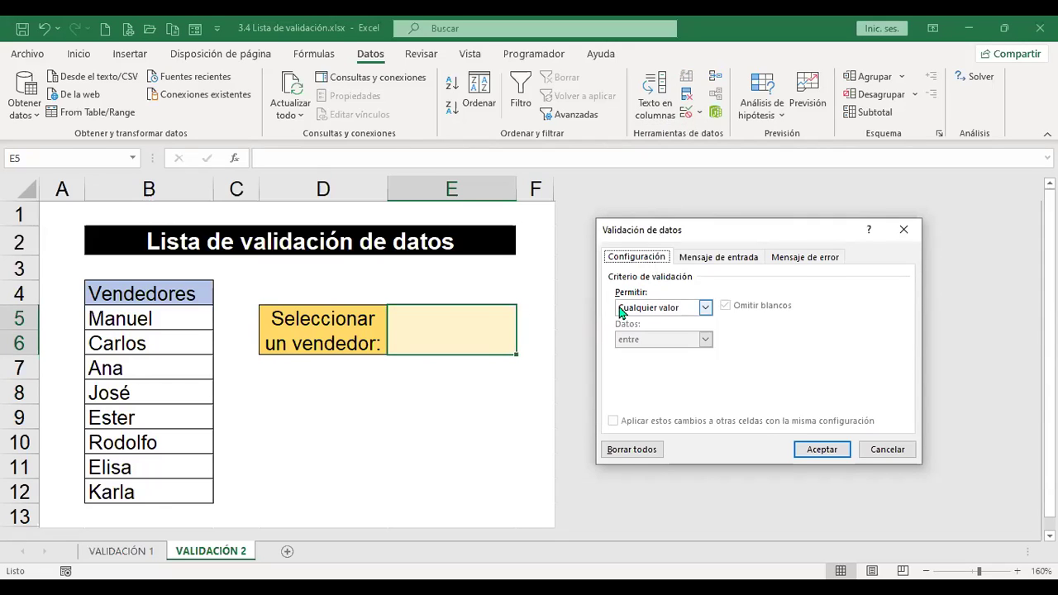
pyautogui.click(705, 309)
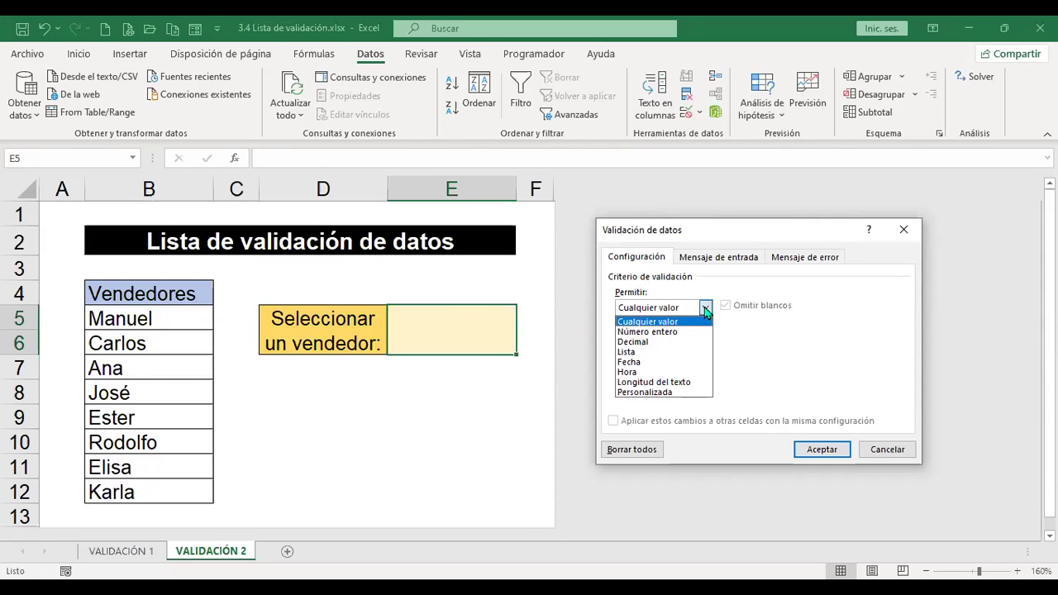
pyautogui.click(625, 352)
pyautogui.click(680, 370)
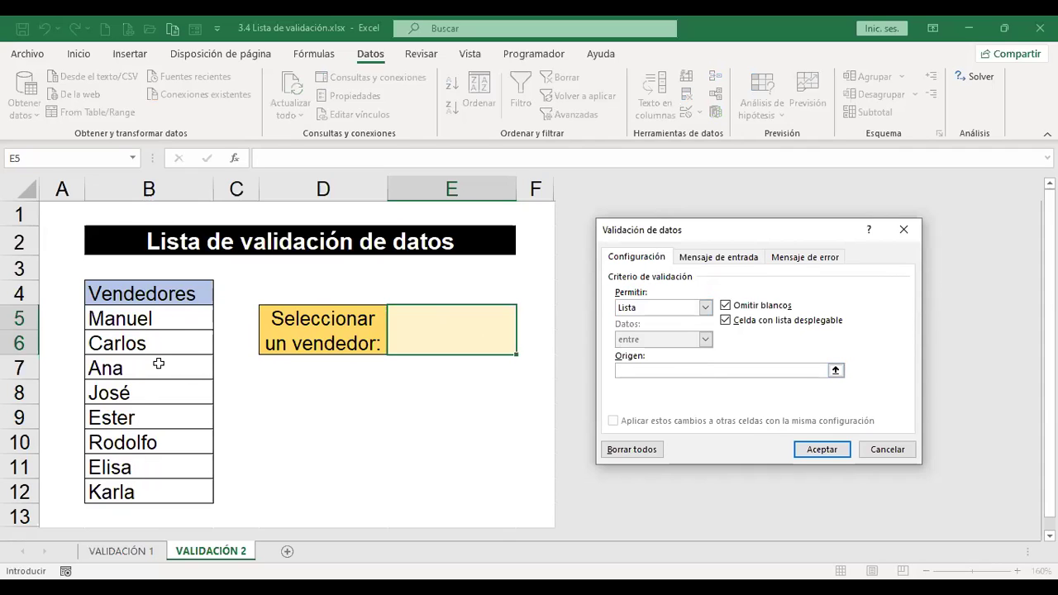
pyautogui.click(171, 317)
pyautogui.keyDown('shift'); pyautogui.click(157, 516); pyautogui.keyUp('shift')
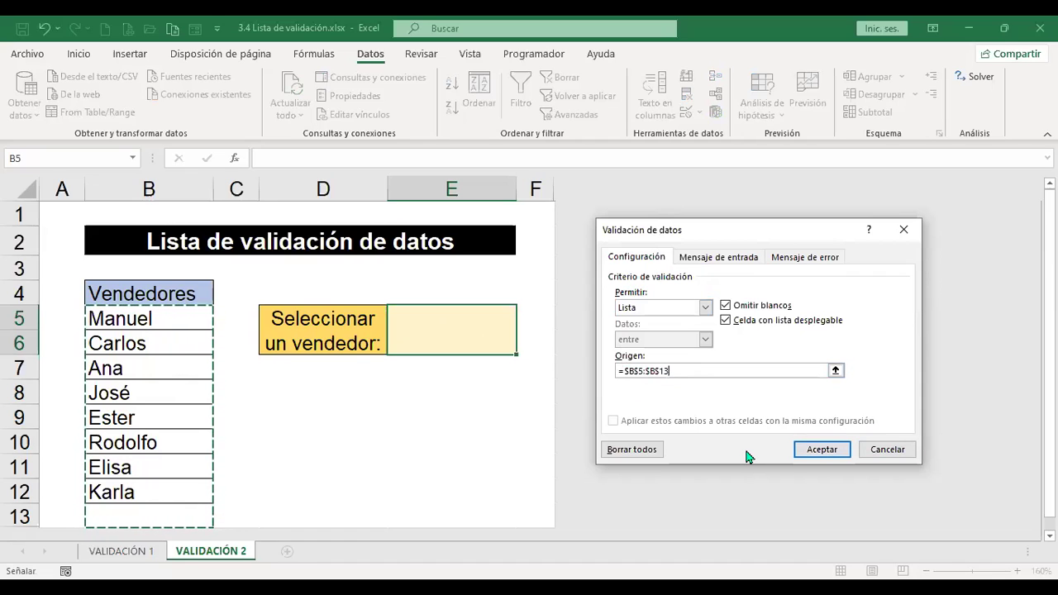
pyautogui.press('BackSpace')
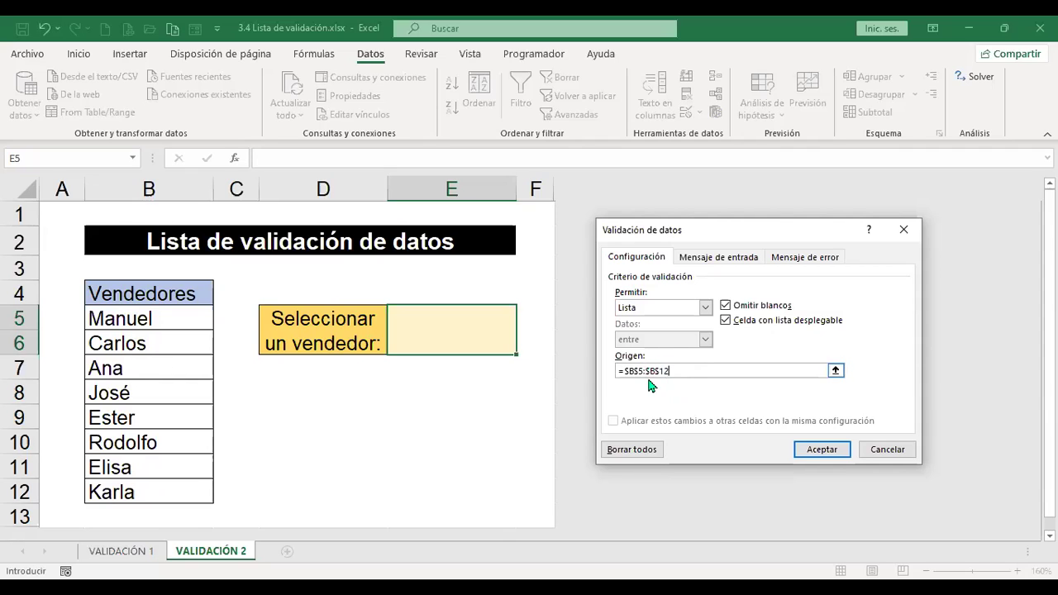
pyautogui.click(831, 449)
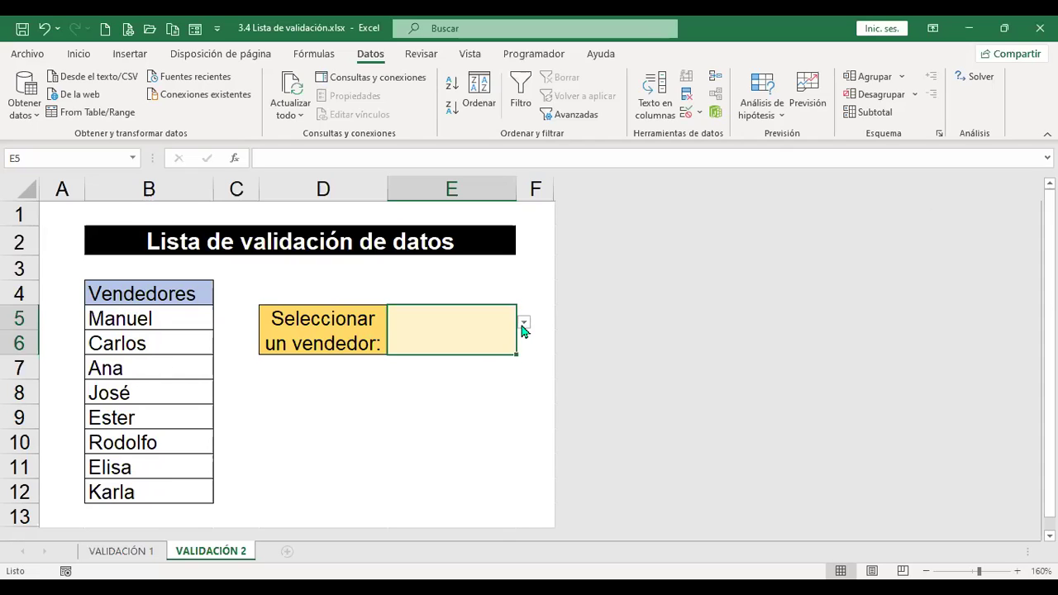
# - Choose the eighth, seventh, sixth and fifth sellers in turn from the drop-down list of cell E5
pyautogui.click(524, 329)
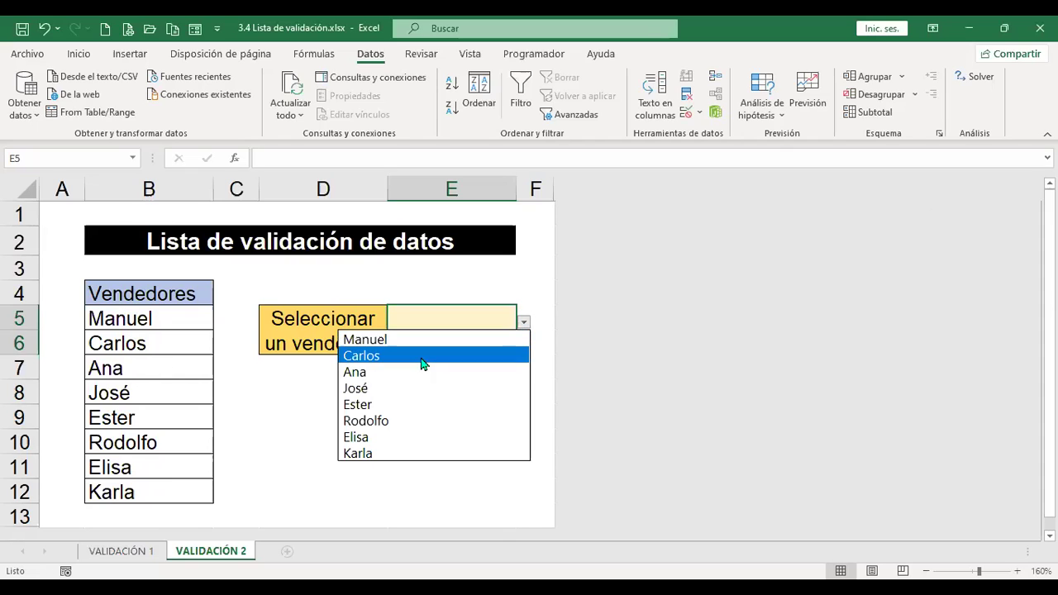
pyautogui.click(364, 453)
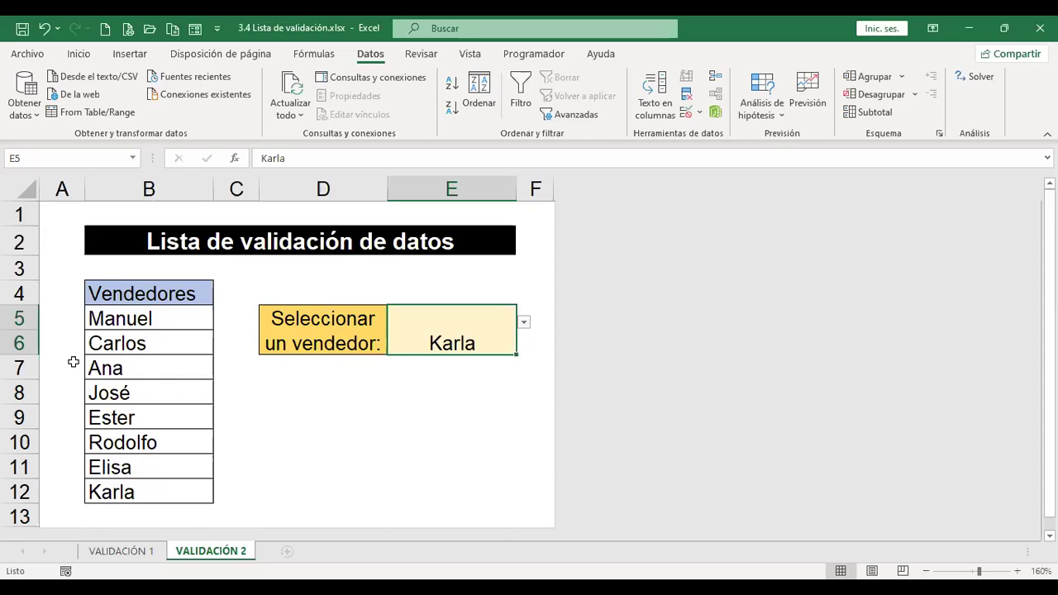
pyautogui.click(527, 323)
pyautogui.click(395, 444)
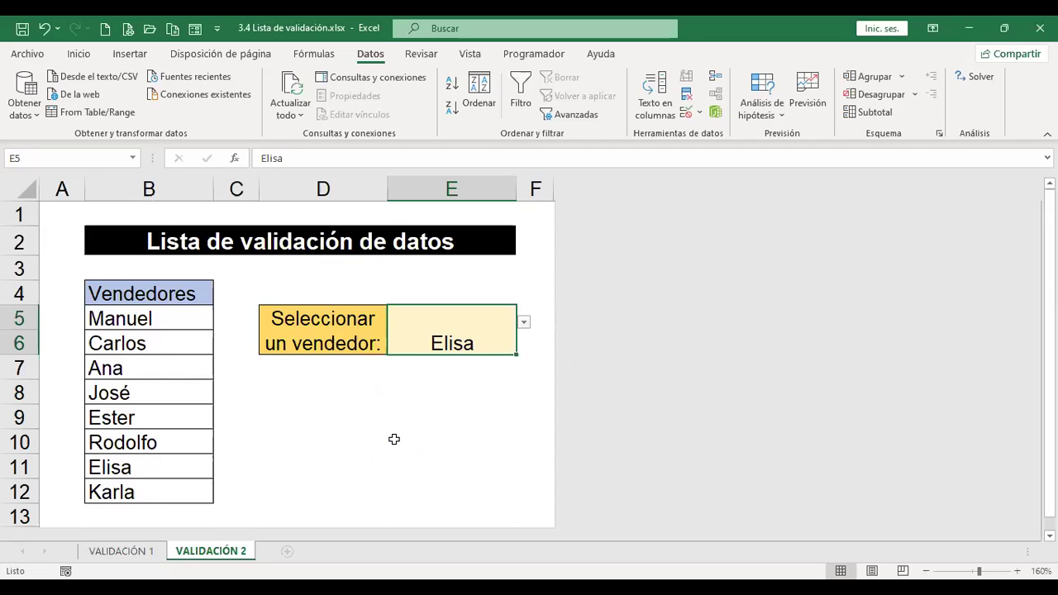
pyautogui.click(524, 323)
pyautogui.click(413, 422)
pyautogui.click(524, 322)
pyautogui.click(415, 405)
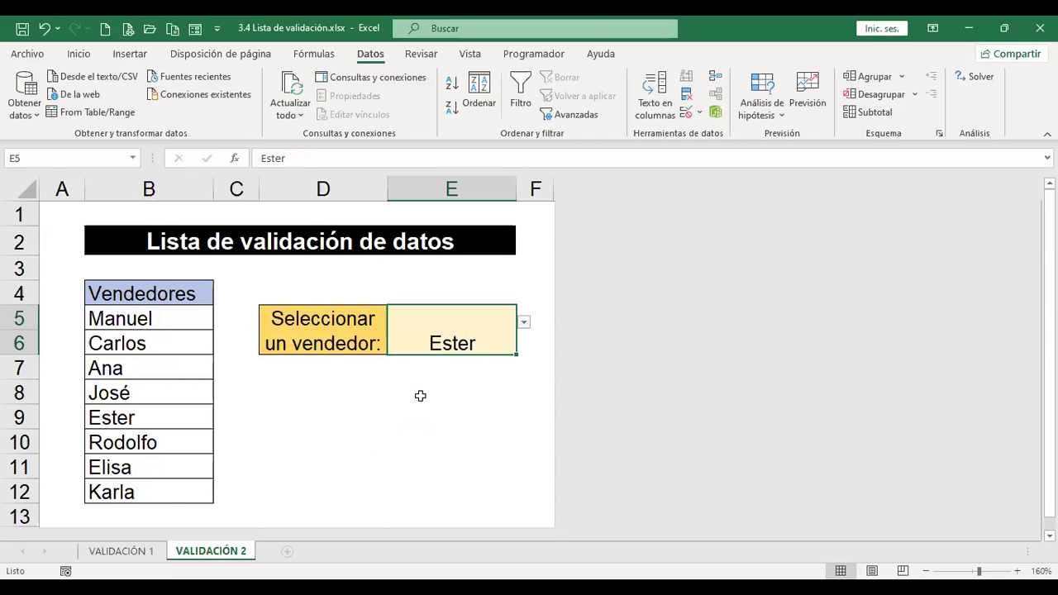
pyautogui.click(524, 323)
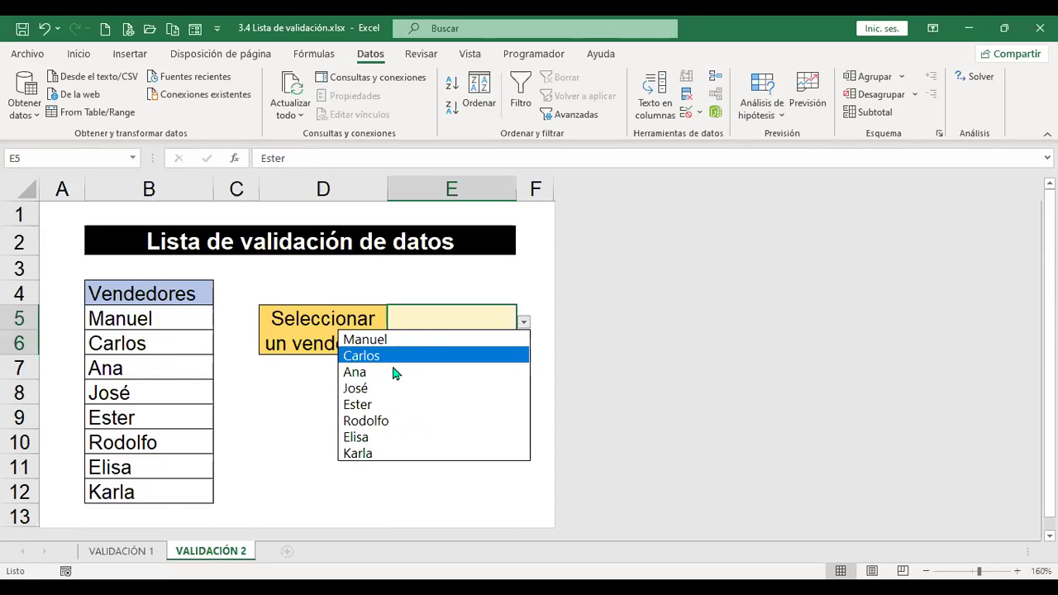
pyautogui.click(314, 429)
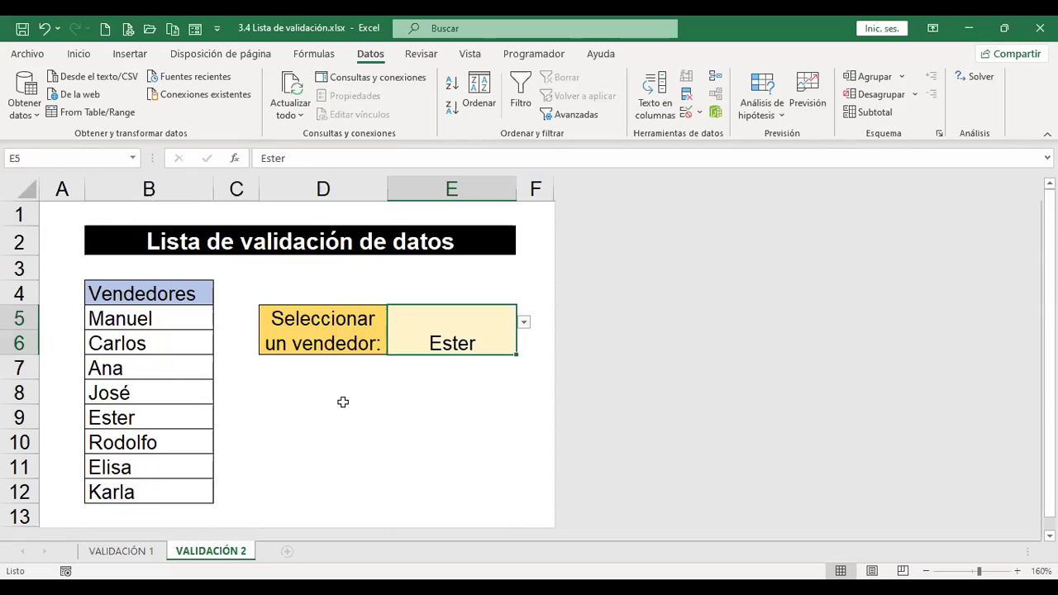
# - Clear all data validation settings of cell E5, keeping the chosen seller in it
pyautogui.click(371, 385)
pyautogui.click(465, 335)
pyautogui.click(687, 112)
pyautogui.click(632, 449)
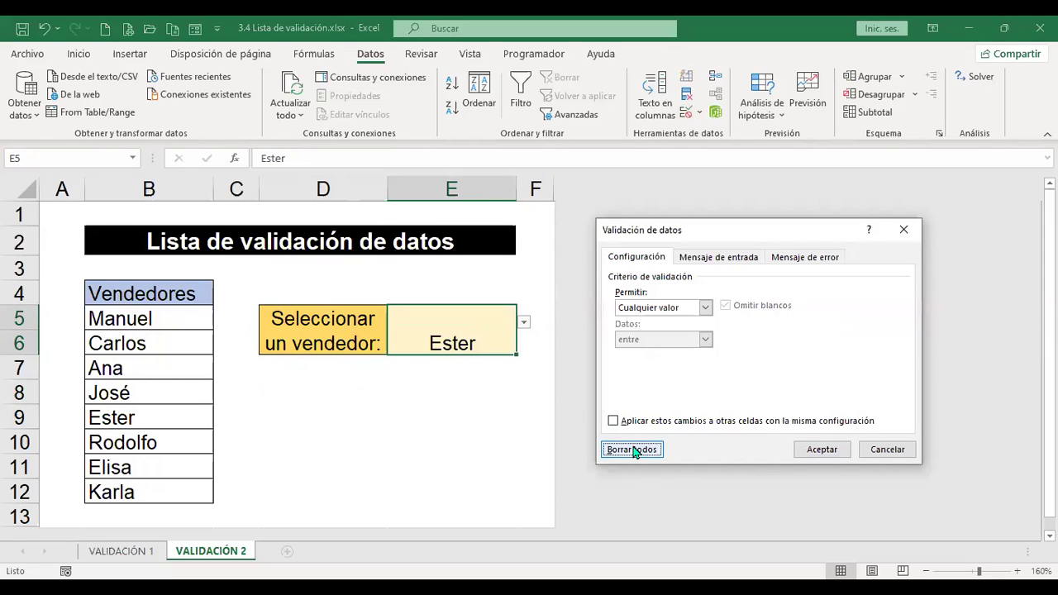
pyautogui.click(822, 450)
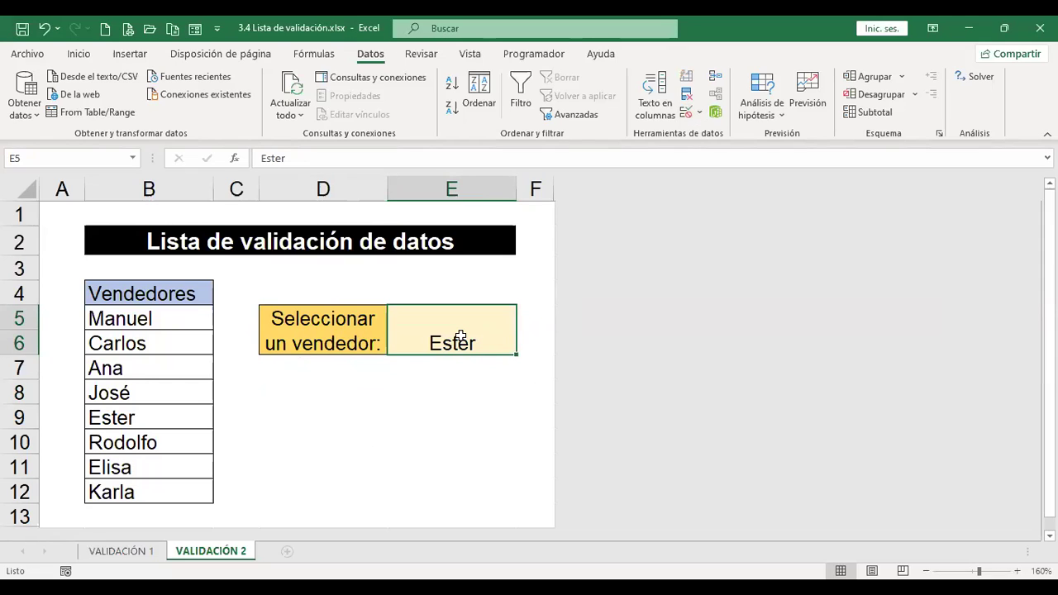
# - Set up a Lista data validation for cell E5 with the range =$B$5:$B$12 as its source
pyautogui.click(687, 113)
pyautogui.click(705, 308)
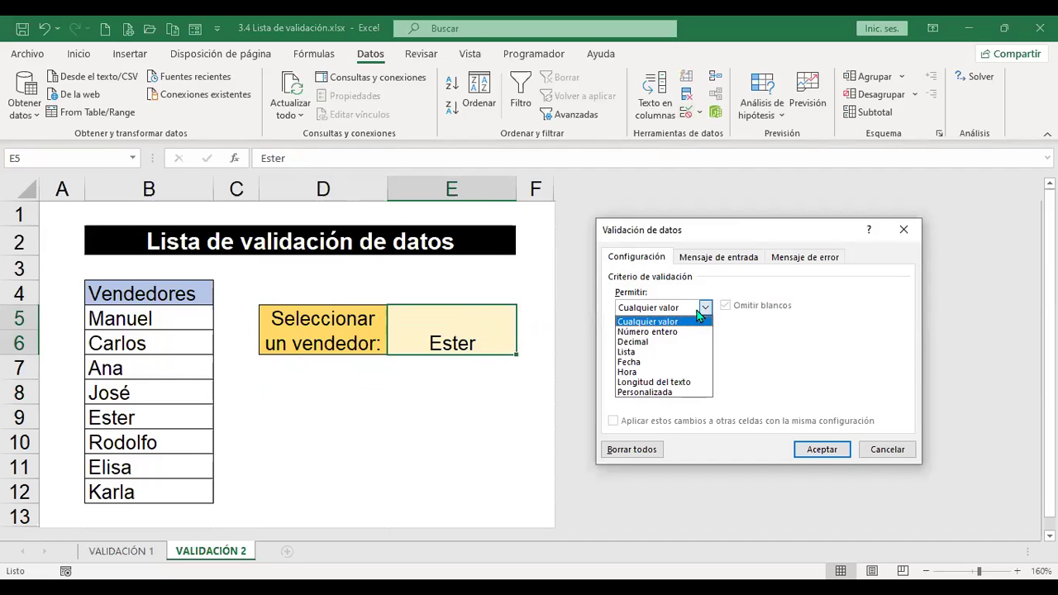
pyautogui.click(646, 354)
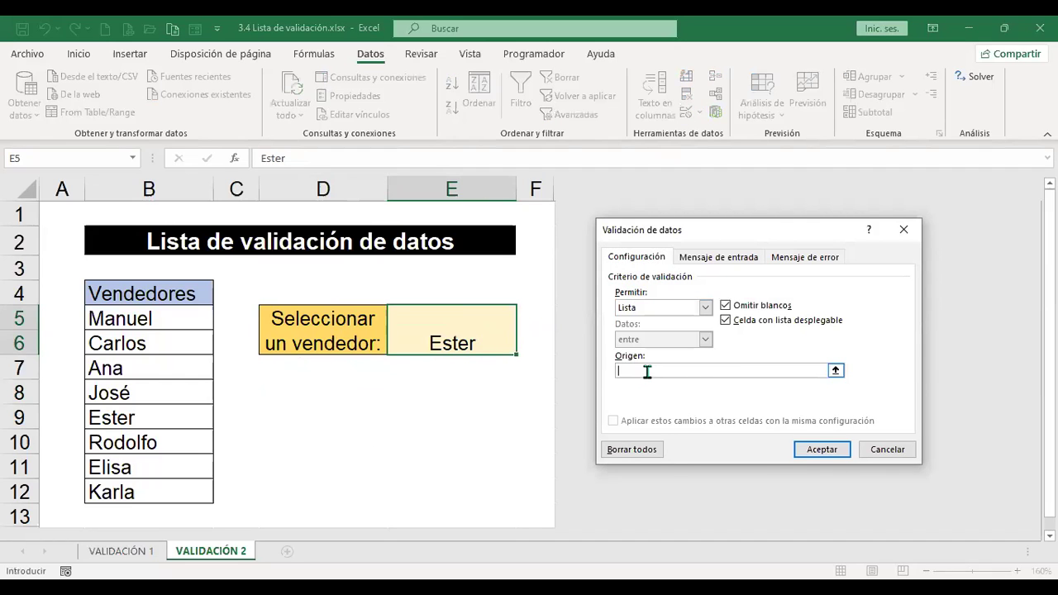
pyautogui.click(734, 370)
pyautogui.moveTo(143, 483); pyautogui.dragTo(144, 491)
# - Replace the list source with four other seller names separated by semicolons, apply it, and choose the fourth name in cell E5
pyautogui.moveTo(688, 371); pyautogui.dragTo(581, 371)
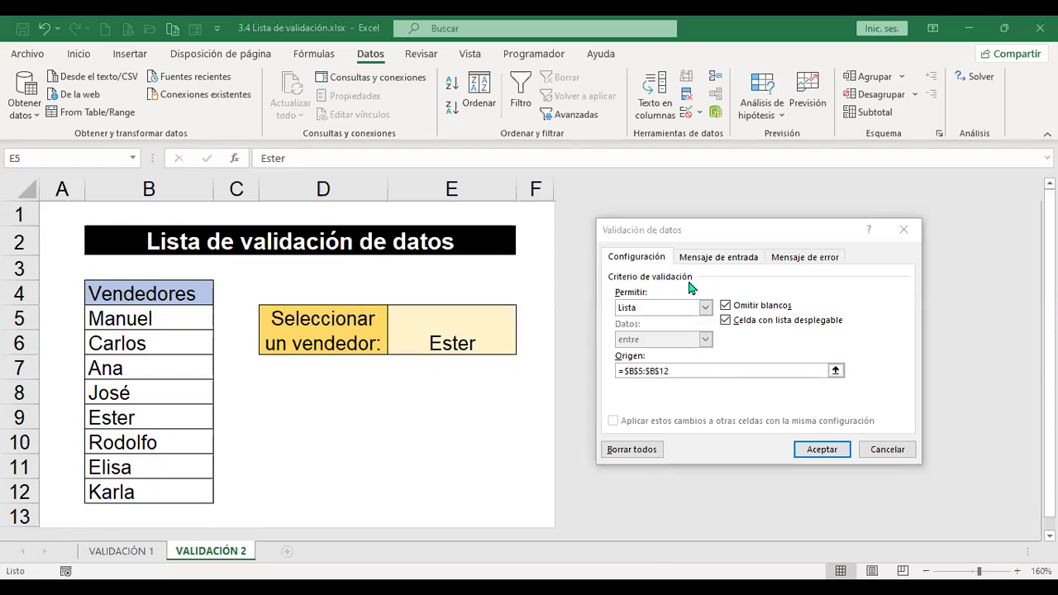
pyautogui.click(710, 376)
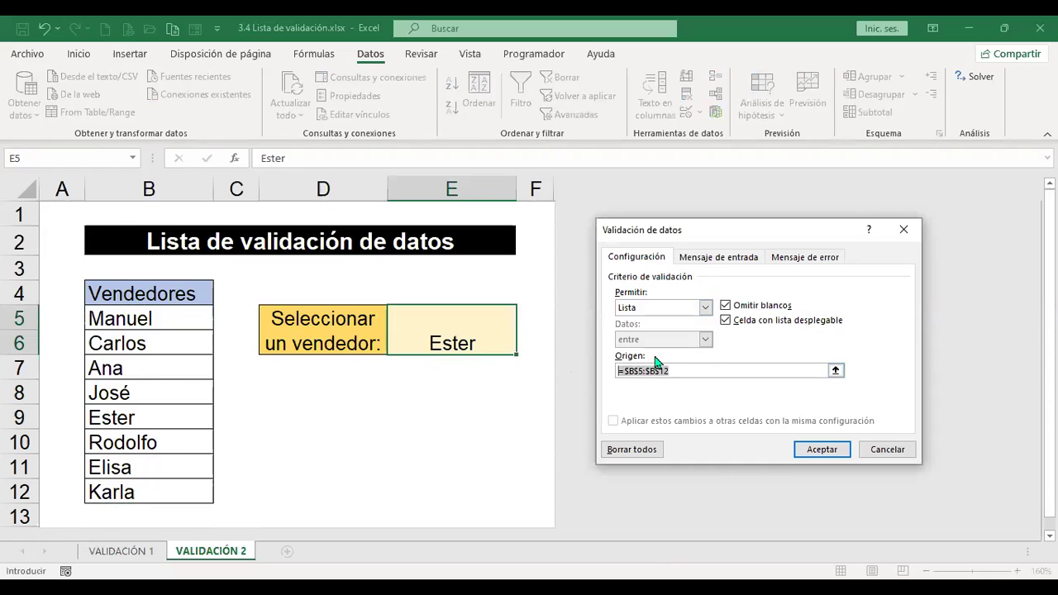
pyautogui.write('Esteysi;Javier;Jorge;Pedro')
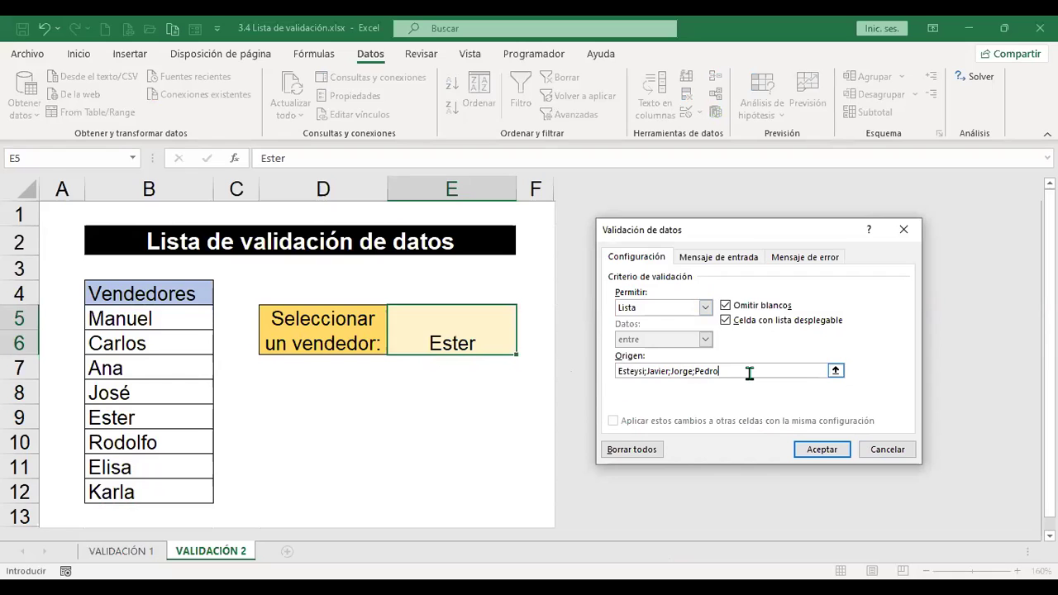
pyautogui.click(813, 453)
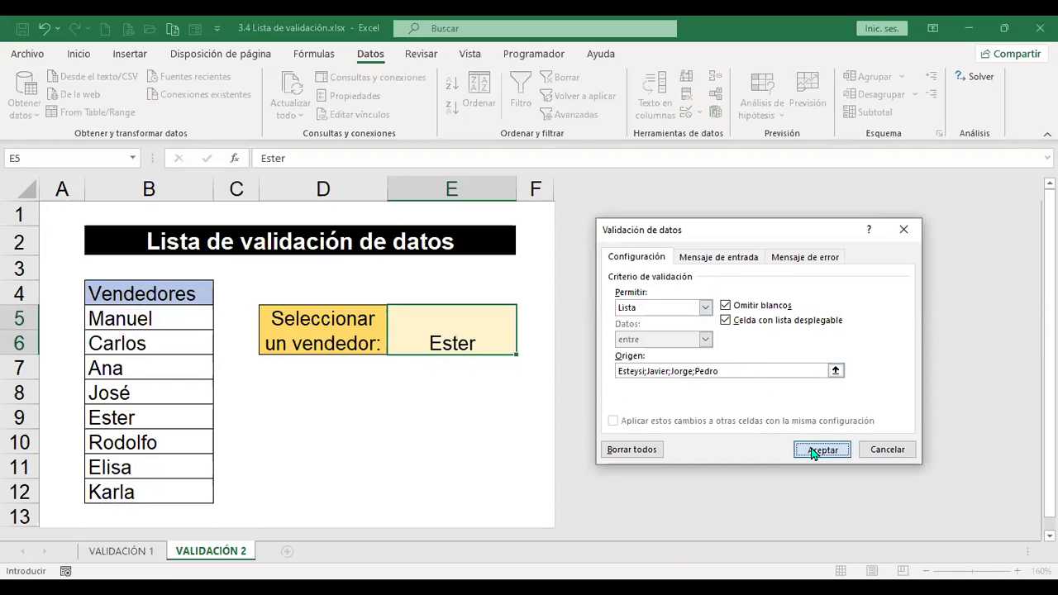
pyautogui.click(525, 322)
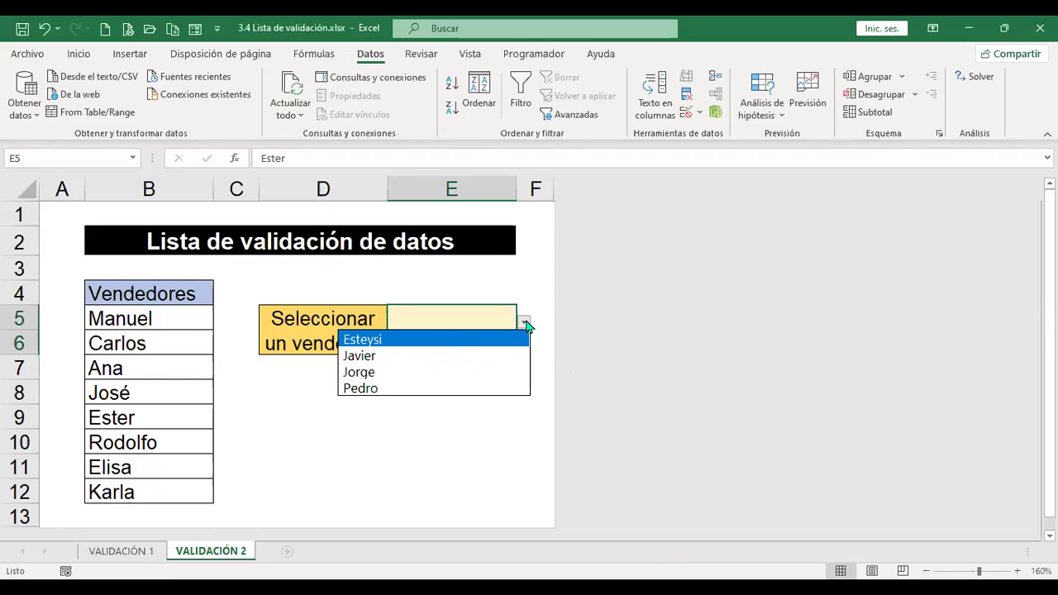
pyautogui.click(377, 390)
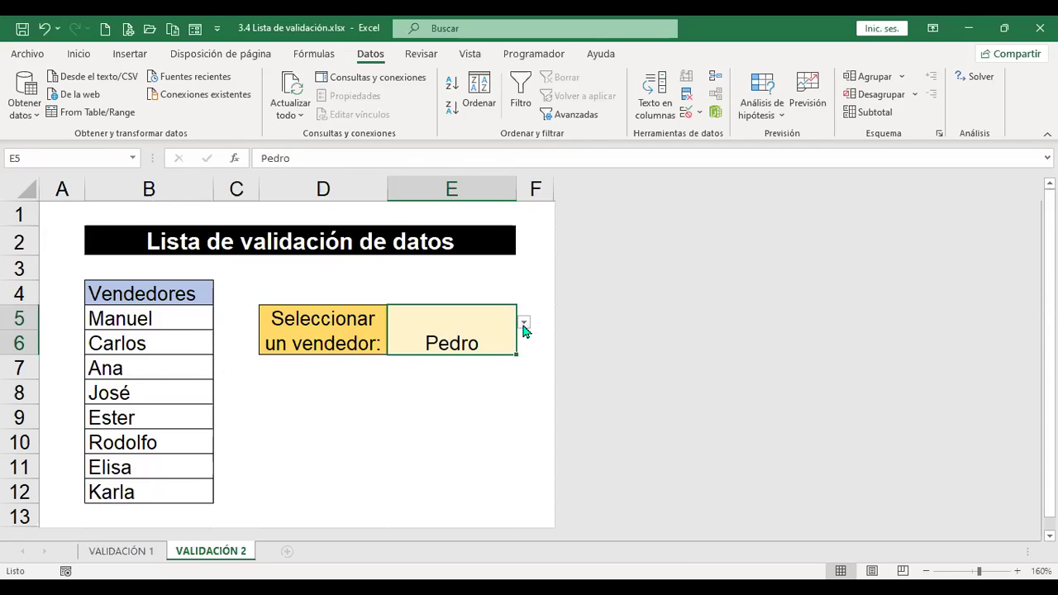
# - Remove the manually typed seller list by clearing all data validation settings of cell E5
pyautogui.click(686, 118)
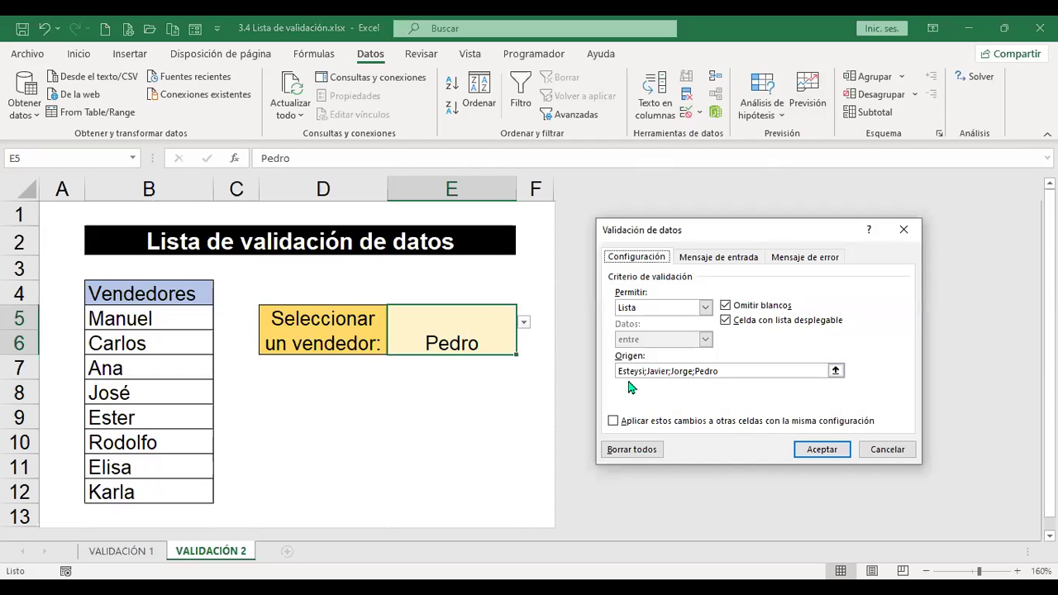
pyautogui.click(642, 452)
pyautogui.click(843, 452)
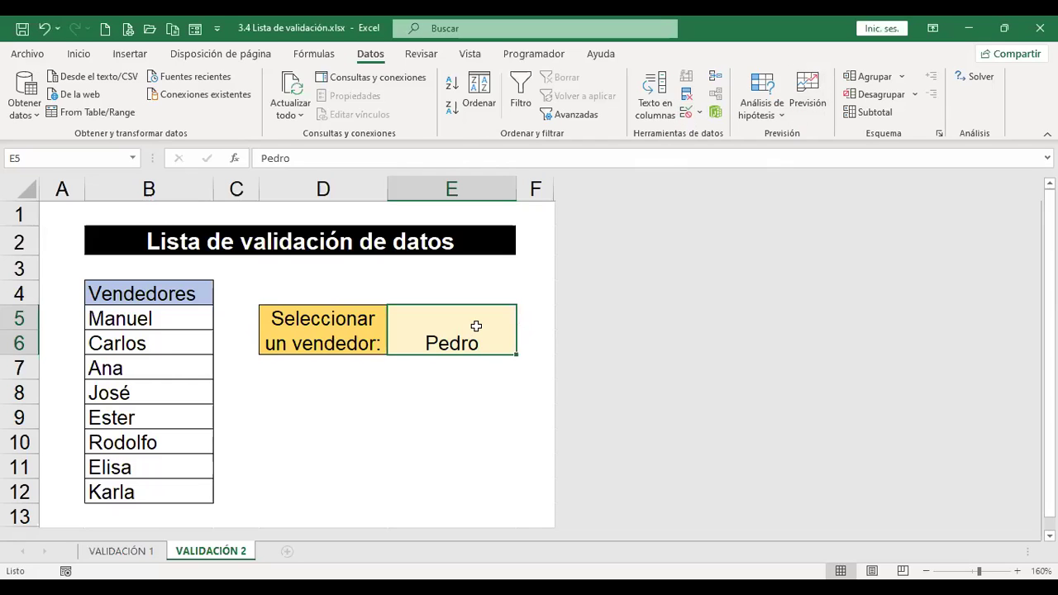
# - Apply a Lista data validation to cell E5 with =$B$5:$B$12 as its source and check its drop-down list without choosing a name
pyautogui.click(687, 112)
pyautogui.click(705, 308)
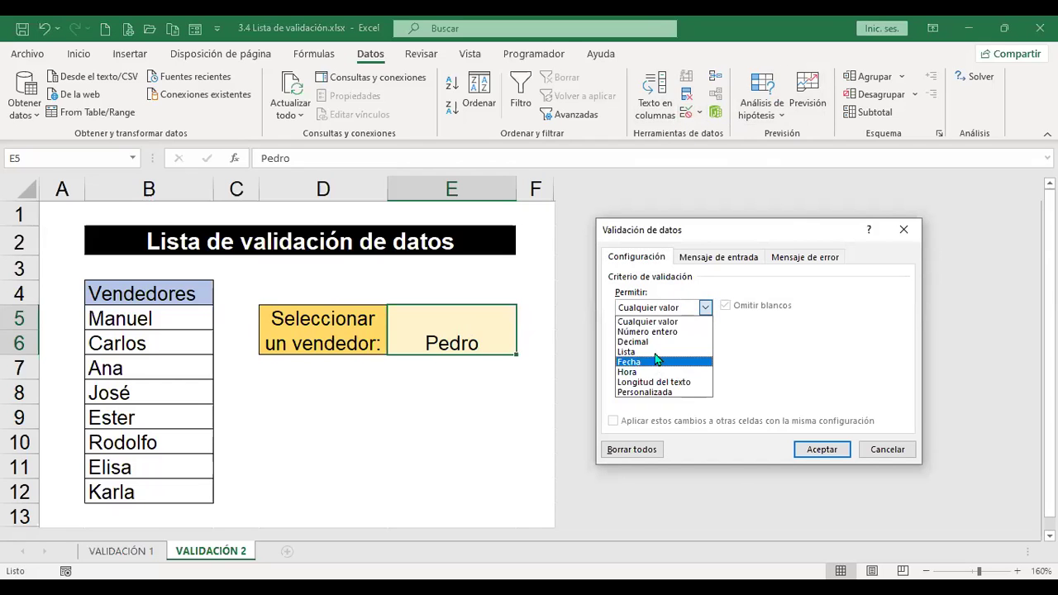
pyautogui.click(649, 356)
pyautogui.click(692, 370)
pyautogui.click(170, 323)
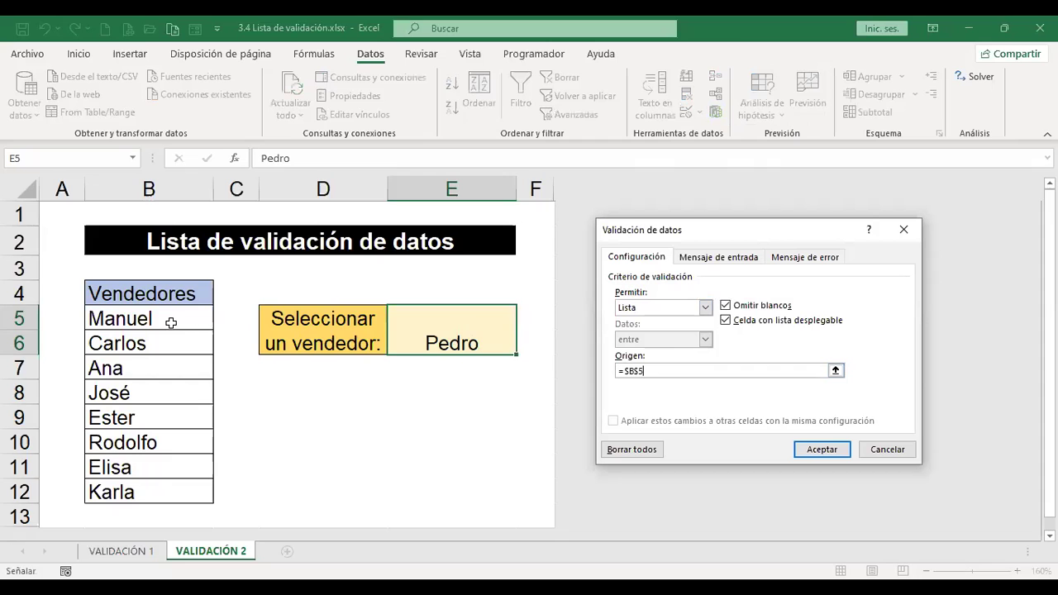
pyautogui.moveTo(170, 323); pyautogui.dragTo(152, 499)
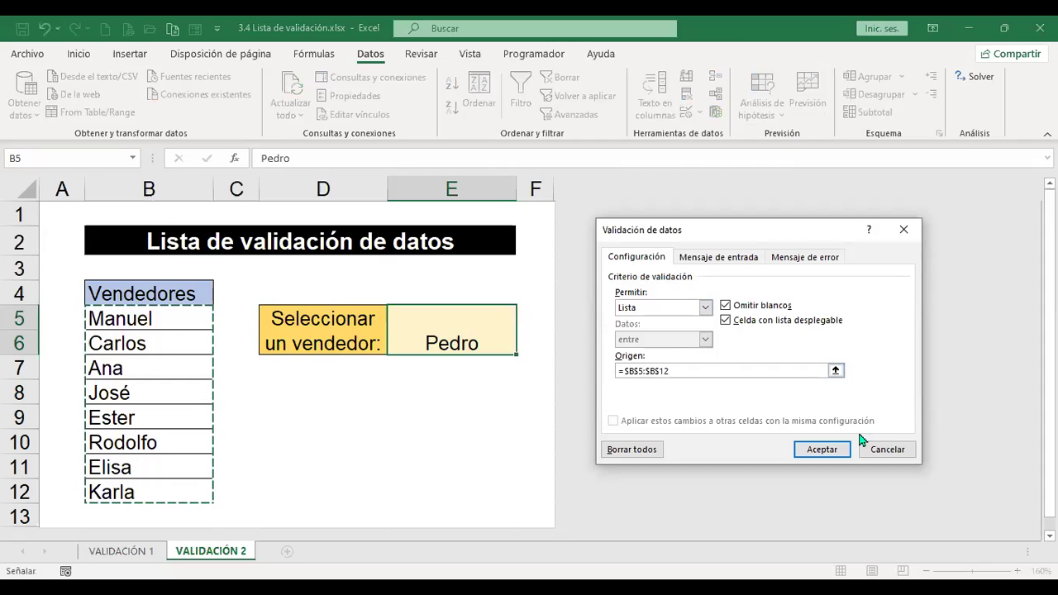
pyautogui.click(823, 450)
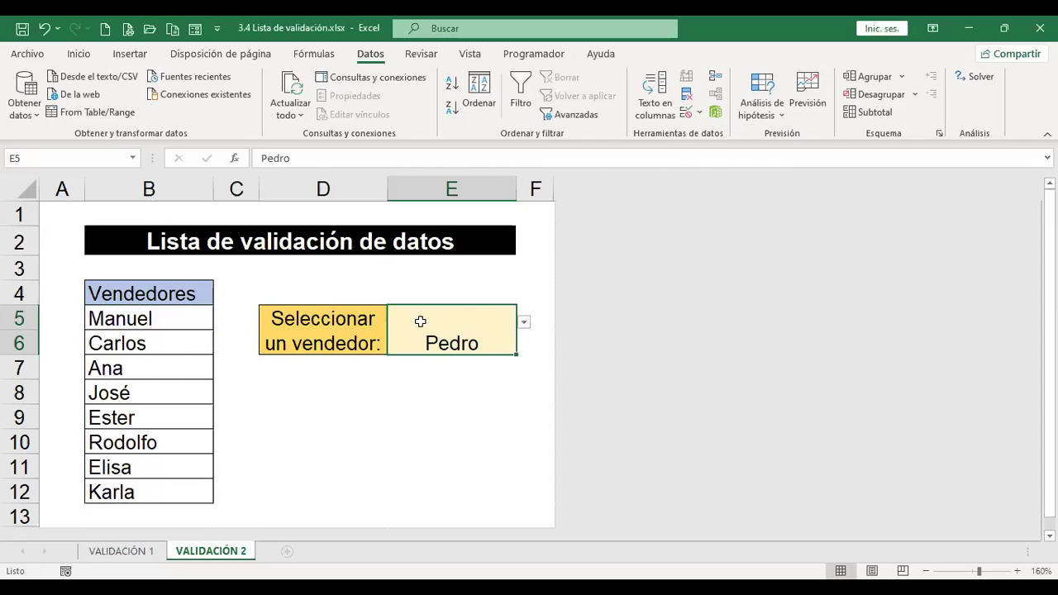
pyautogui.click(523, 323)
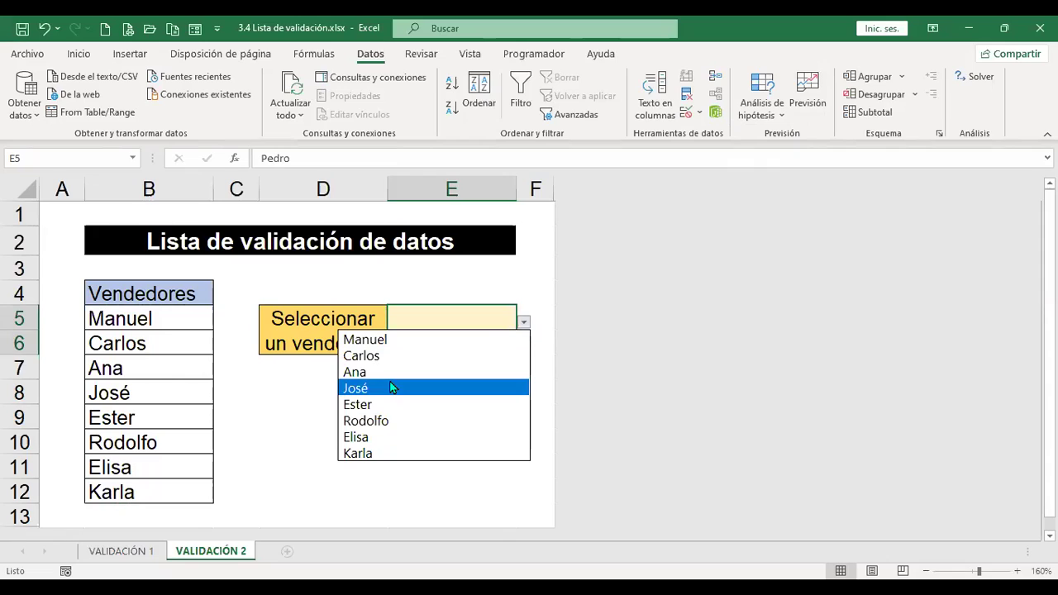
pyautogui.click(289, 387)
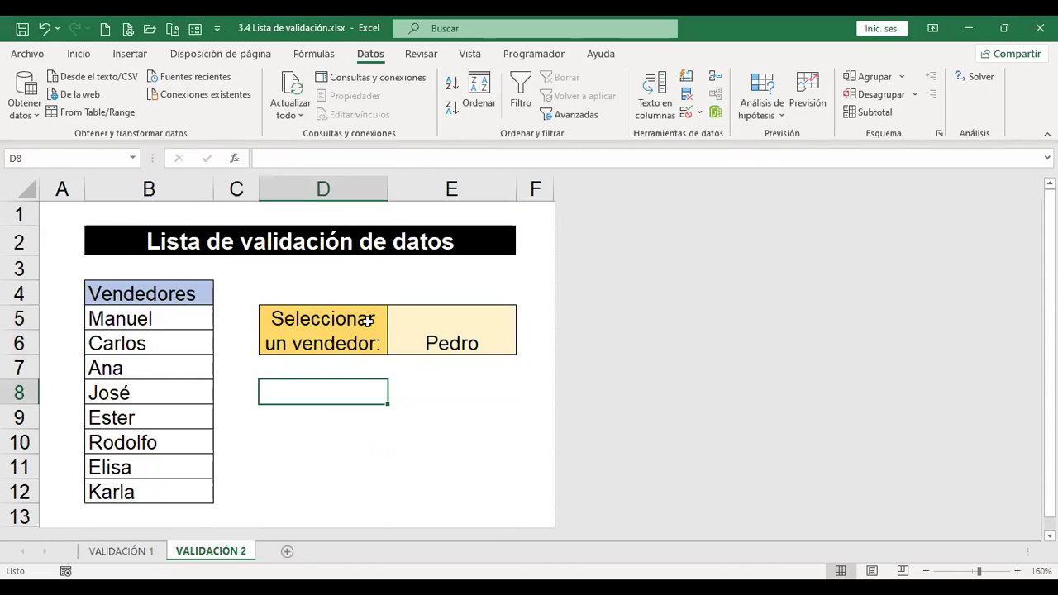
# - Review the types of validation criteria available for the empty cell D8 and close the settings without applying any
pyautogui.click(686, 111)
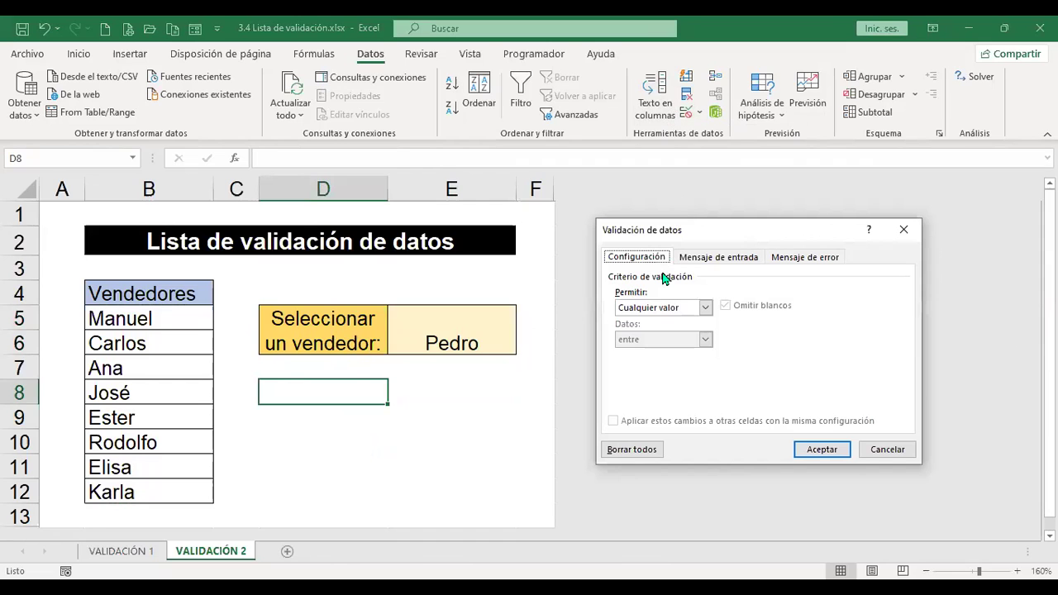
pyautogui.click(705, 308)
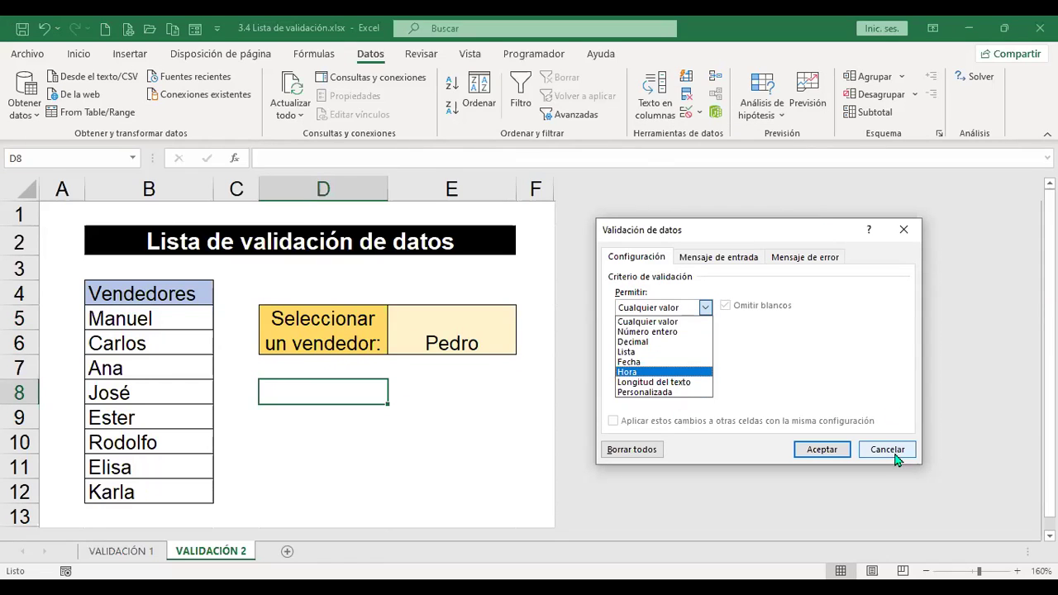
pyautogui.press('Escape')
pyautogui.press('Escape')
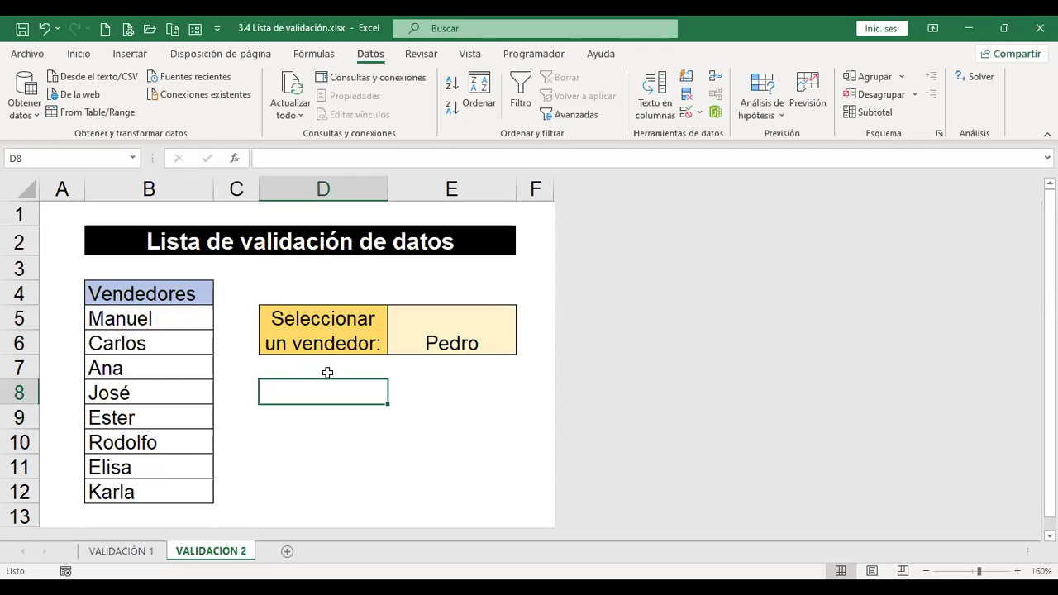
# - Search the online workbook templates for "validacion"
pyautogui.click(38, 56)
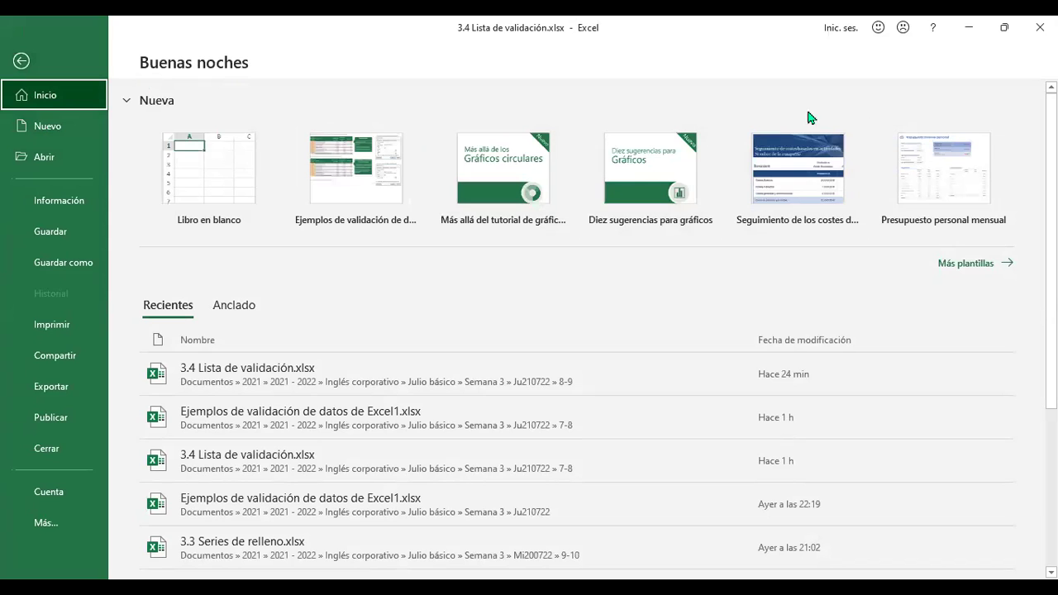
pyautogui.click(982, 267)
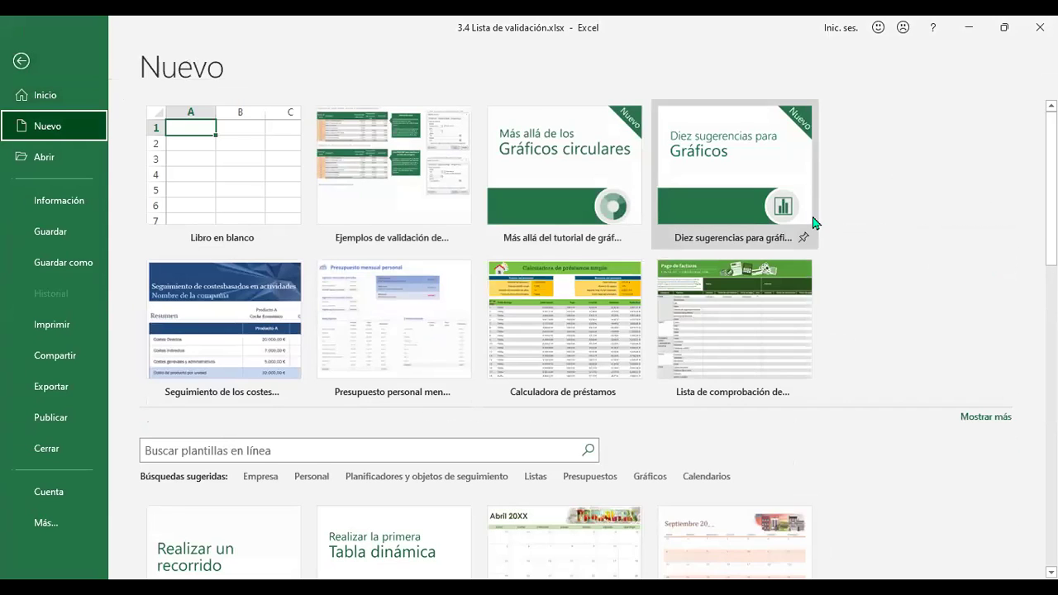
pyautogui.click(541, 449)
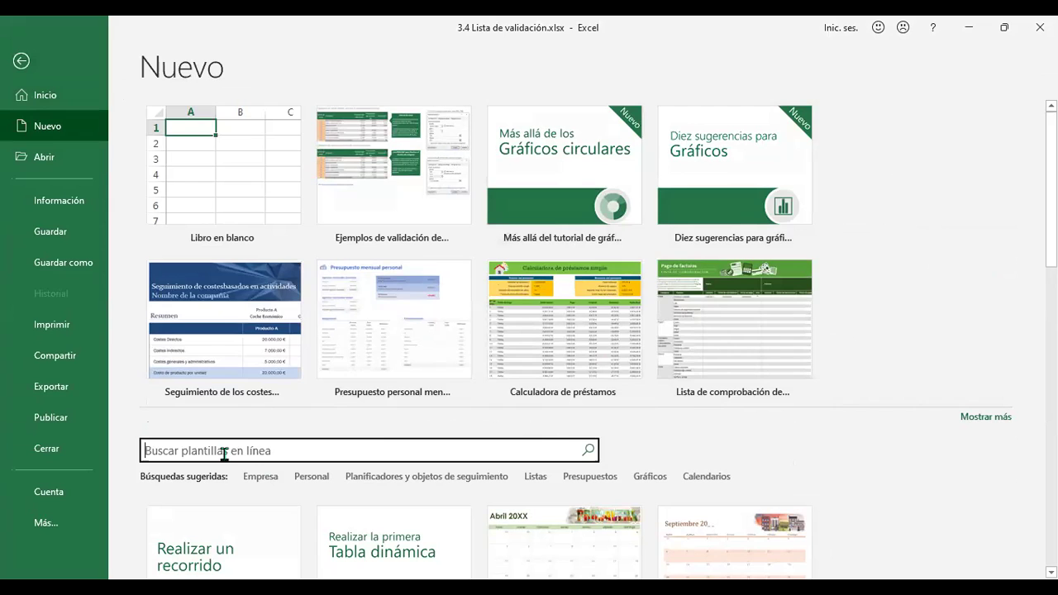
pyautogui.write('val')
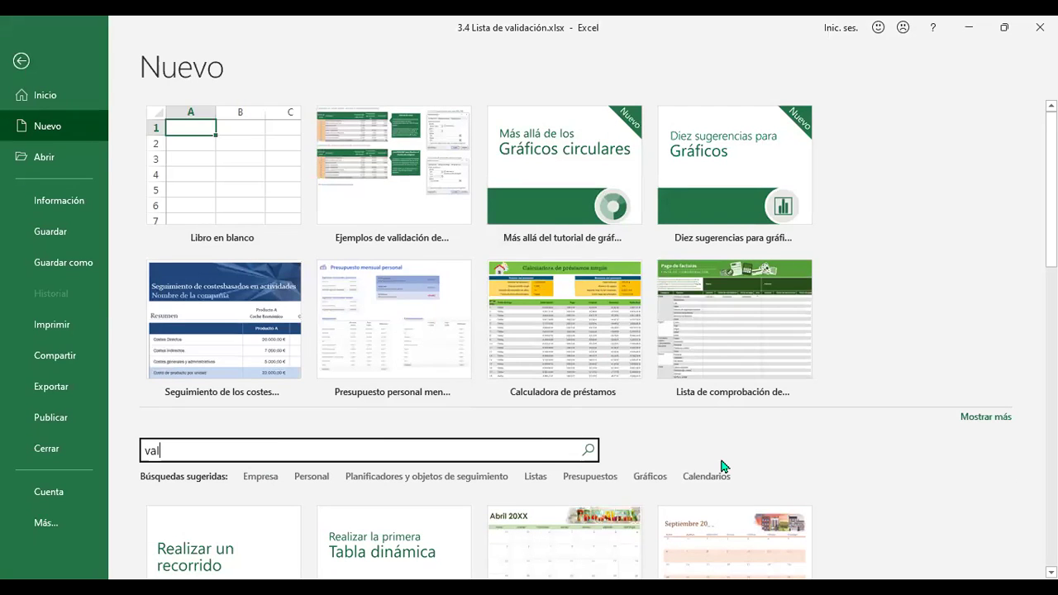
pyautogui.write('idacion')
pyautogui.press('BackSpace')
pyautogui.press('BackSpace')
pyautogui.press('BackSpace')
pyautogui.write('cion')
pyautogui.press('Return')
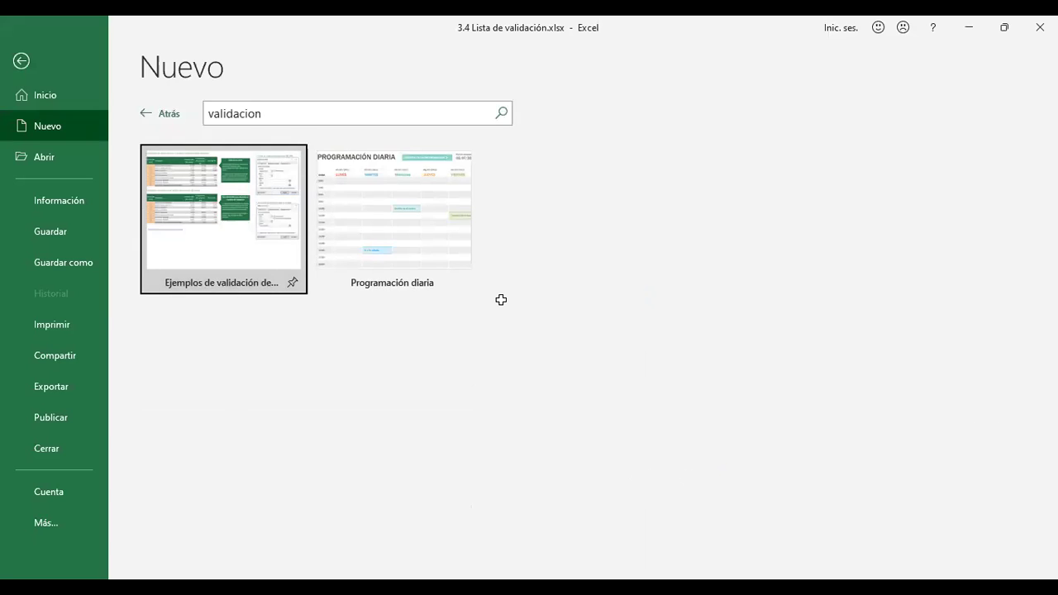
# - Leave the template search, close the unsaved Ejemplos de validación de datos de Excel1 workbook without saving, and bring up Ejemplos de validación de datos de Excel1.xlsx
pyautogui.press('Escape')
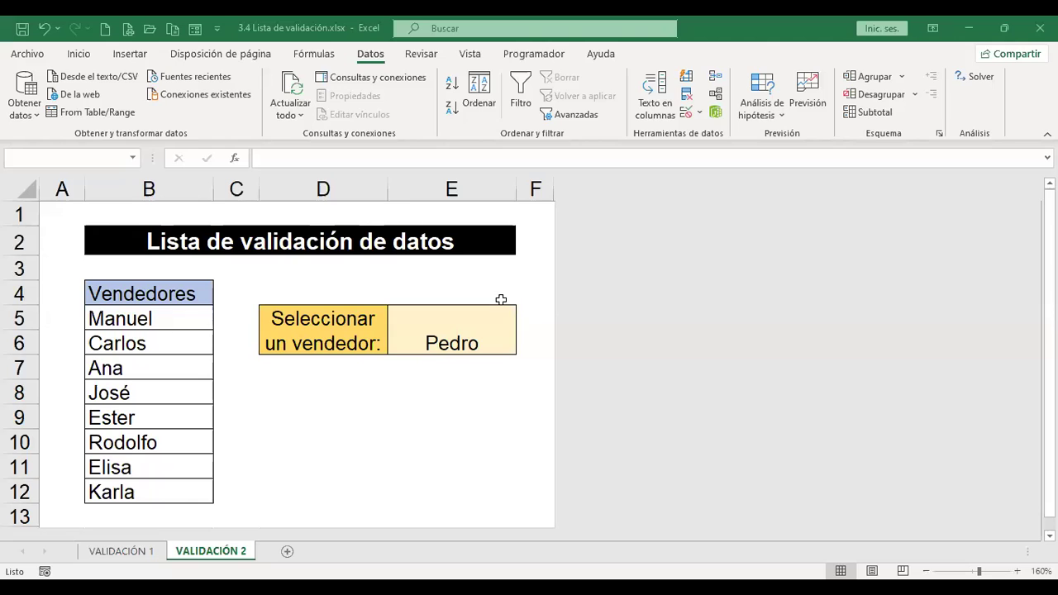
pyautogui.hotkey('ctrl', 'w')
pyautogui.press('Tab')
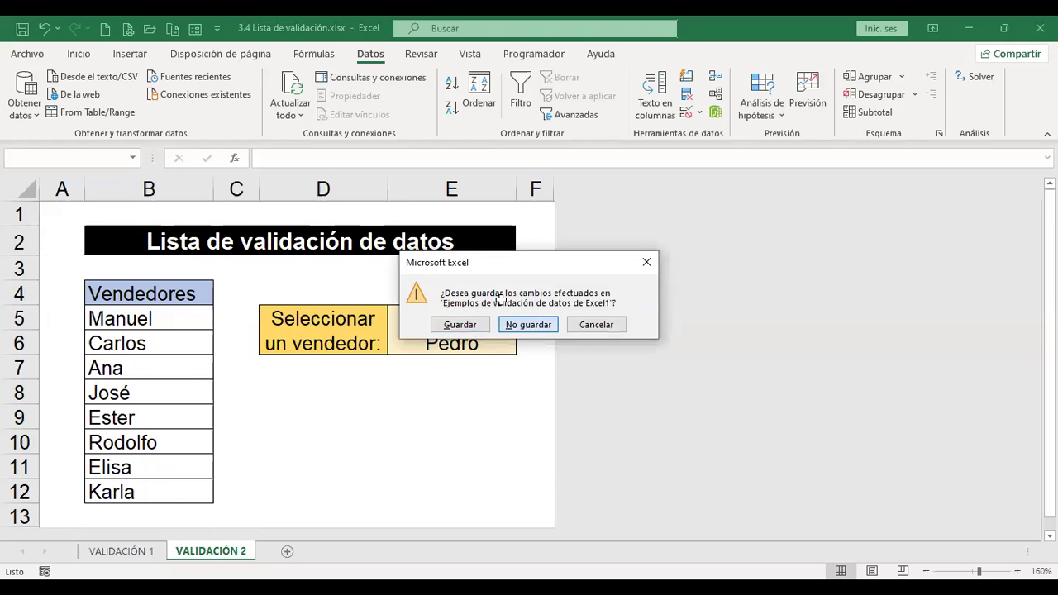
pyautogui.press('Return')
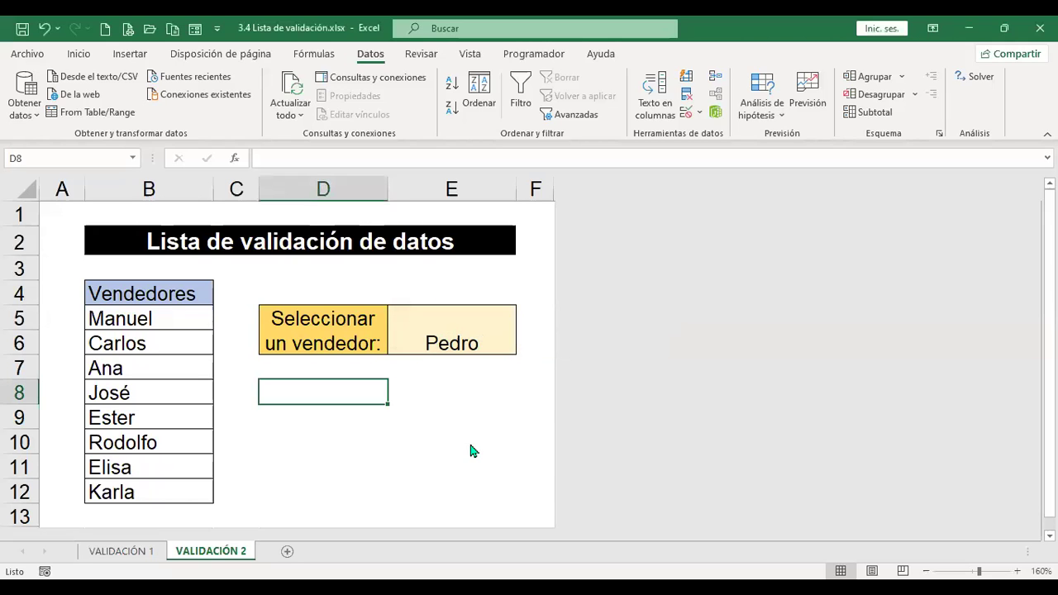
pyautogui.hotkey('ctrl', 'w')
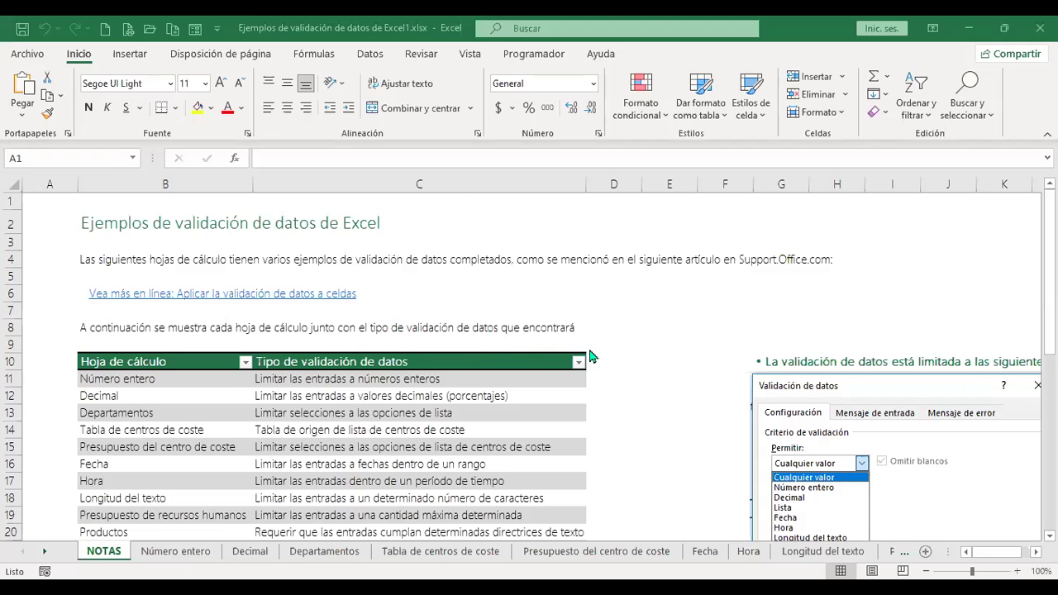
# - Review the NOTAS sheet's table of validation types and the picture of the criteria offered by Validación de datos
pyautogui.keyDown('ctrl'); pyautogui.scroll(2, 588, 348); pyautogui.keyUp('ctrl')
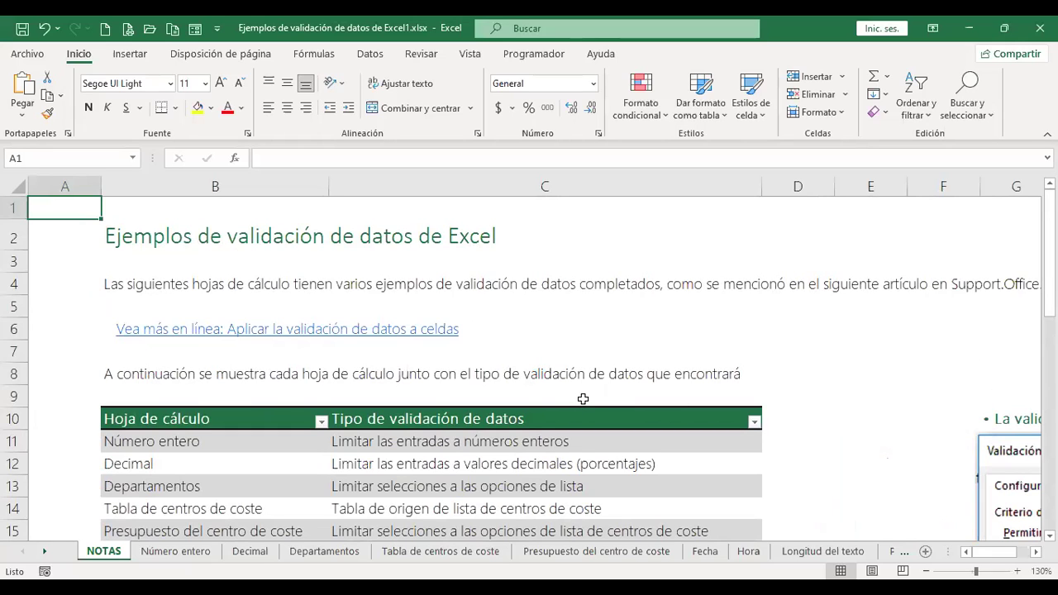
pyautogui.scroll(-1, 583, 400)
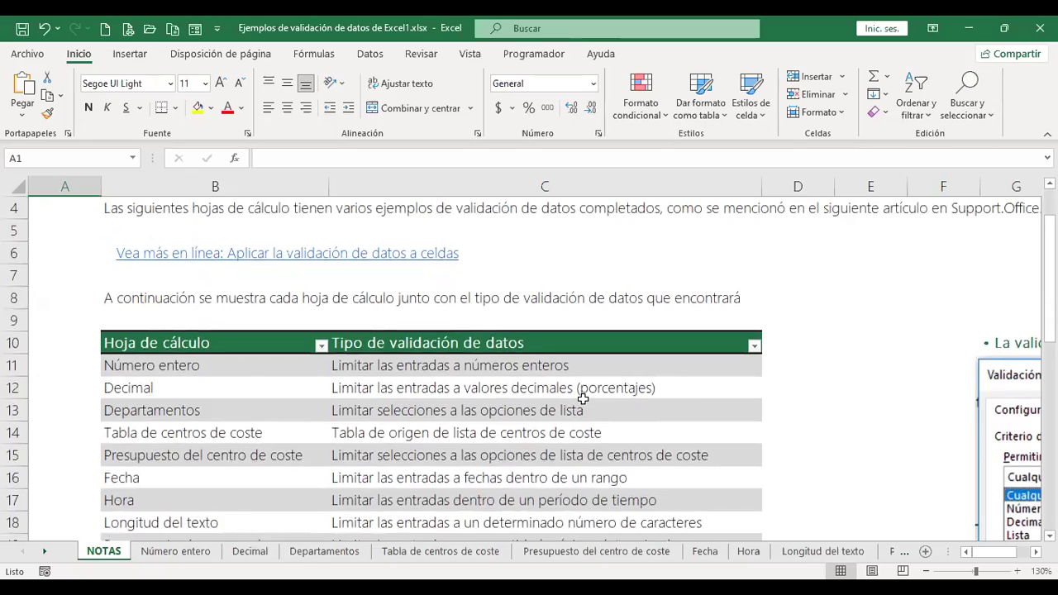
pyautogui.scroll(-1, 583, 400)
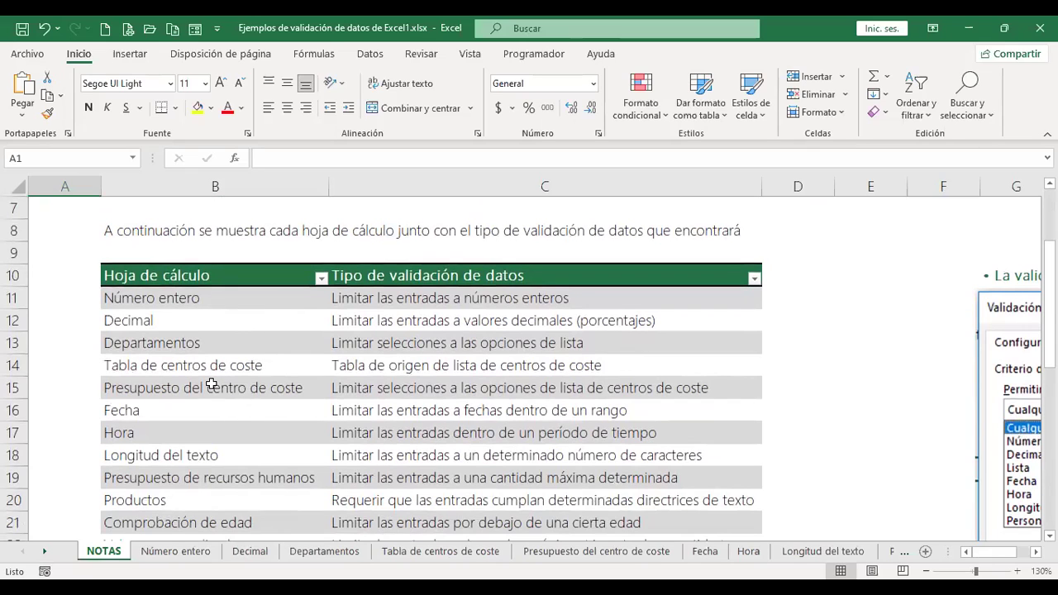
pyautogui.click(211, 299)
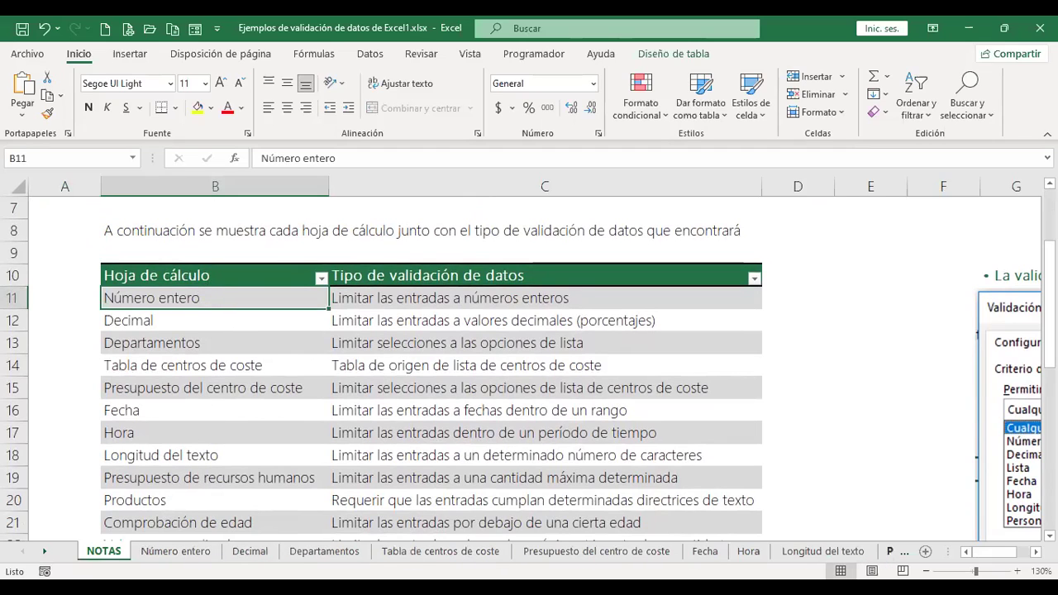
pyautogui.click(498, 300)
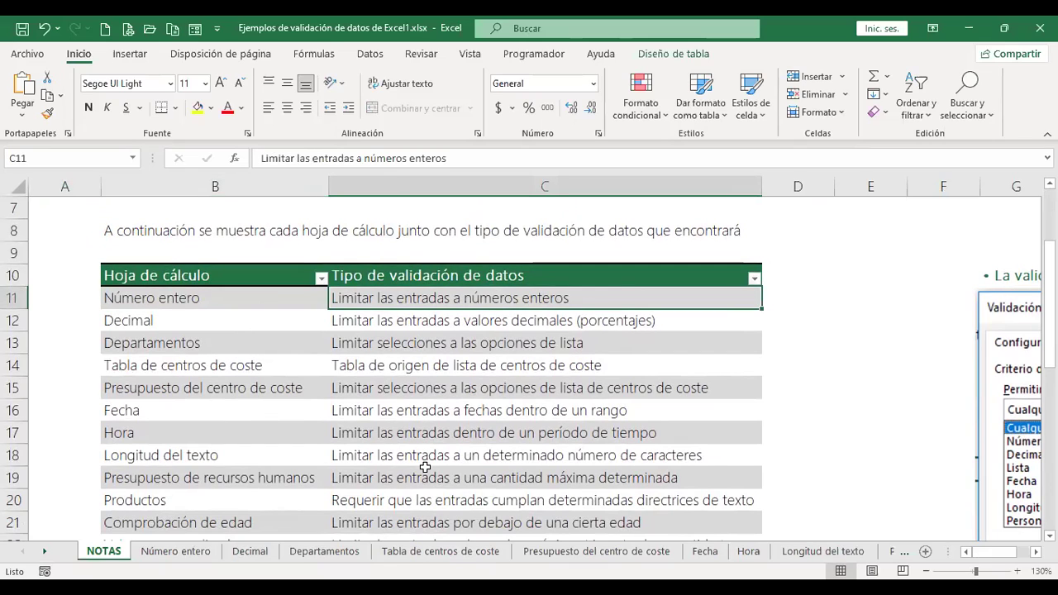
pyautogui.hscroll(4, 529, 364)
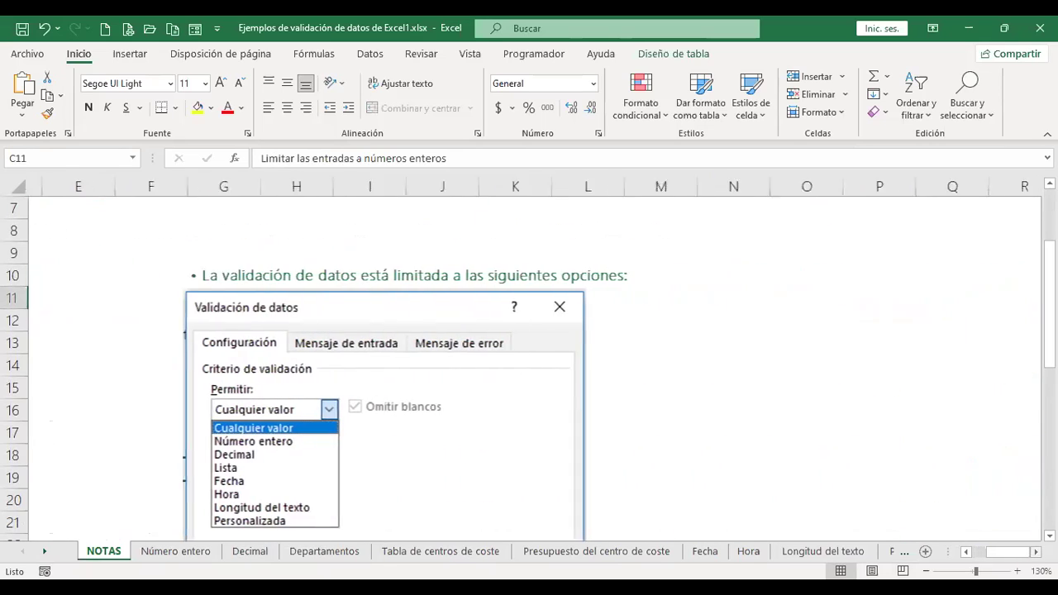
pyautogui.click(792, 386)
pyautogui.scroll(-1, 438, 349)
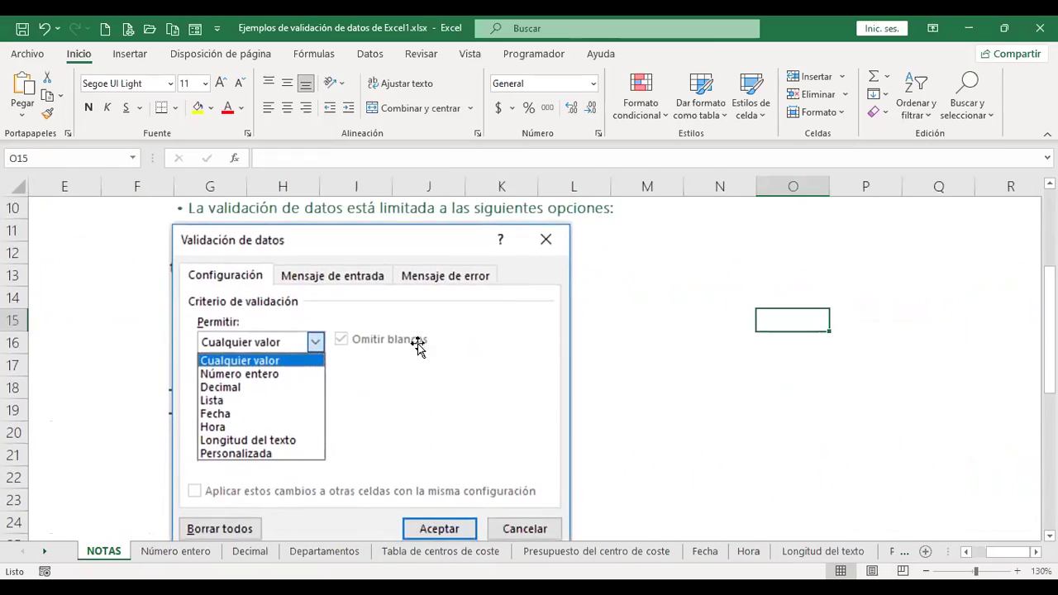
pyautogui.scroll(-1, 324, 293)
pyautogui.scroll(1, 315, 355)
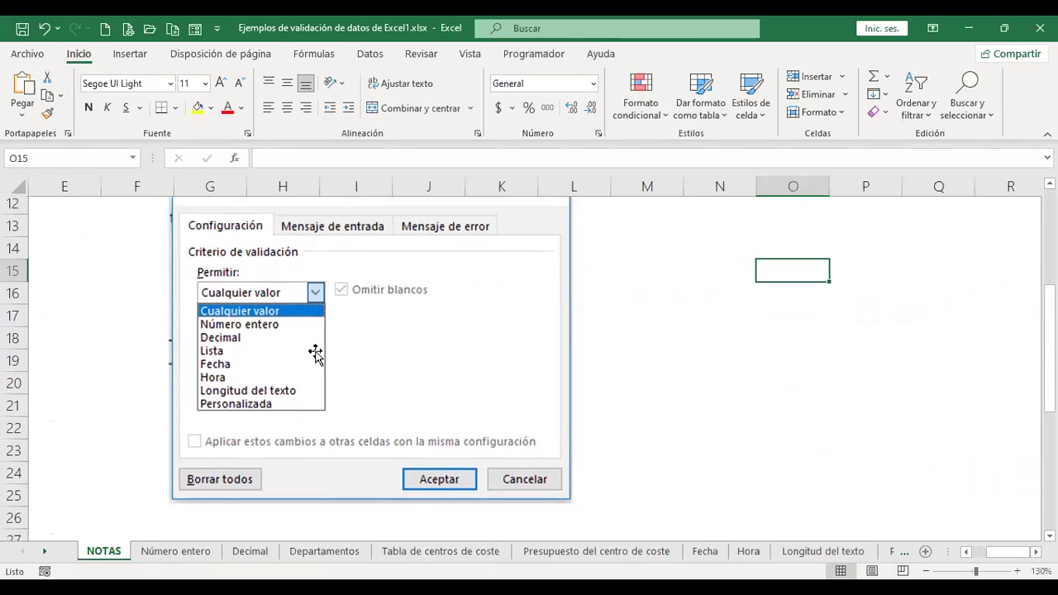
pyautogui.scroll(1, 315, 355)
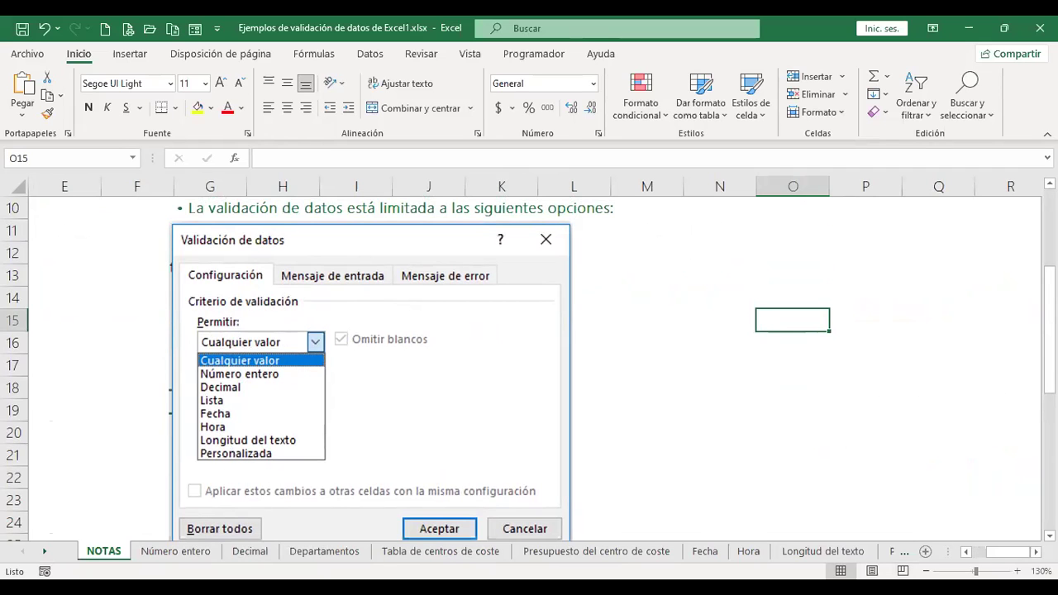
# - Check the remaining rows of the NOTAS table and the highlighted sample entry cell B27, and return to the sheet's beginning
pyautogui.click(980, 552)
pyautogui.scroll(-2, 220, 361)
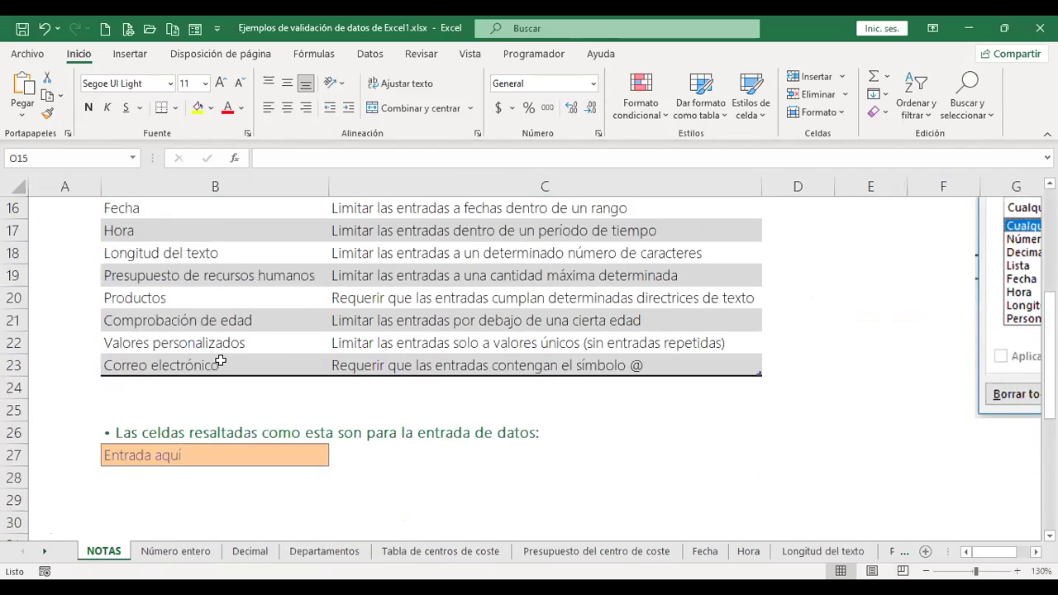
pyautogui.scroll(-1, 221, 362)
pyautogui.click(196, 387)
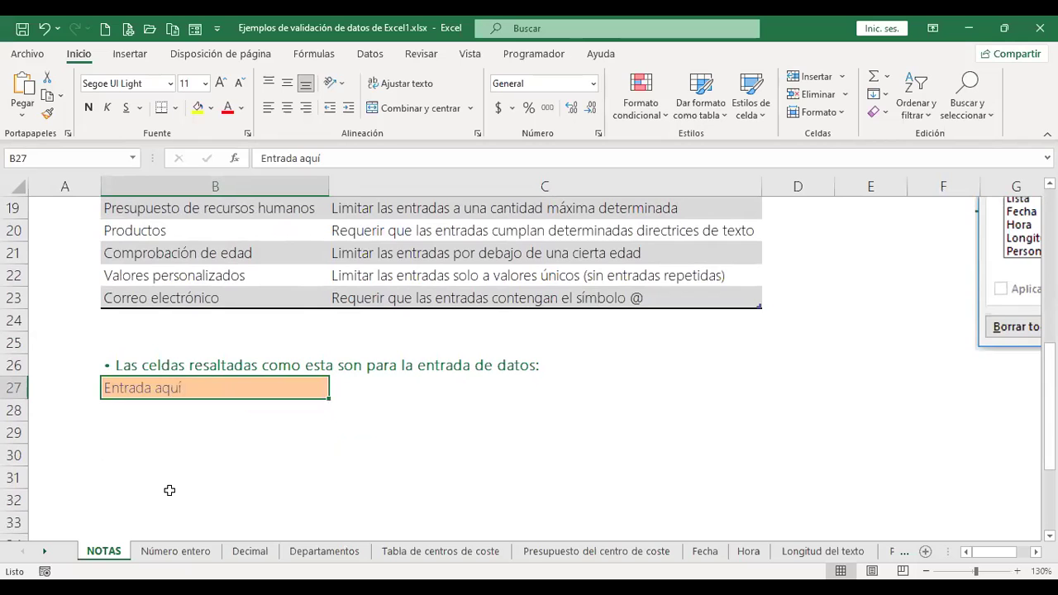
pyautogui.scroll(6, 168, 500)
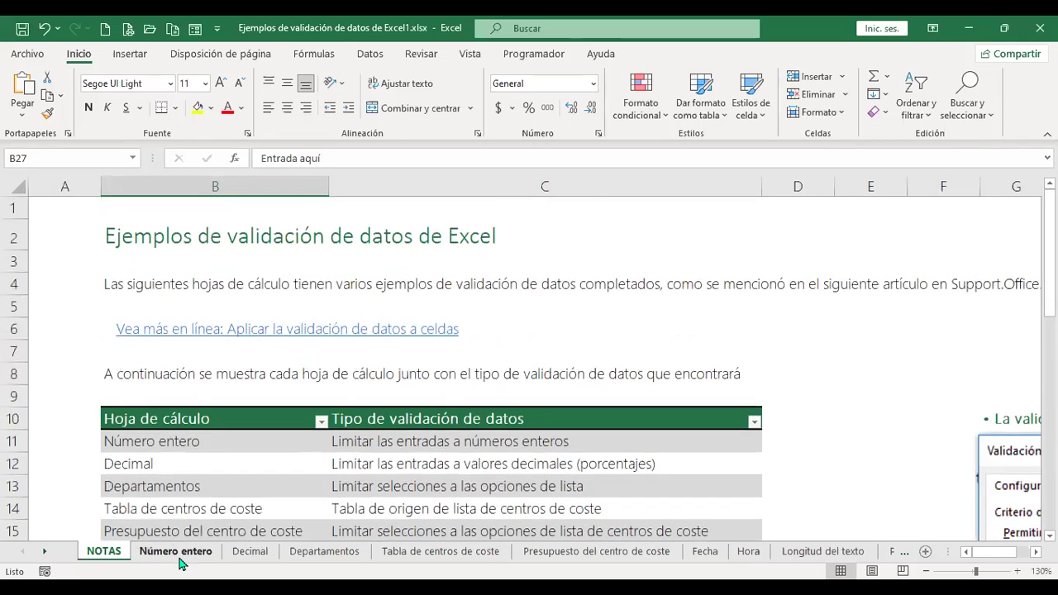
# - Enter 11 in the Clasificación cell A4 of the Número entero sheet and reselect that cell
pyautogui.click(176, 551)
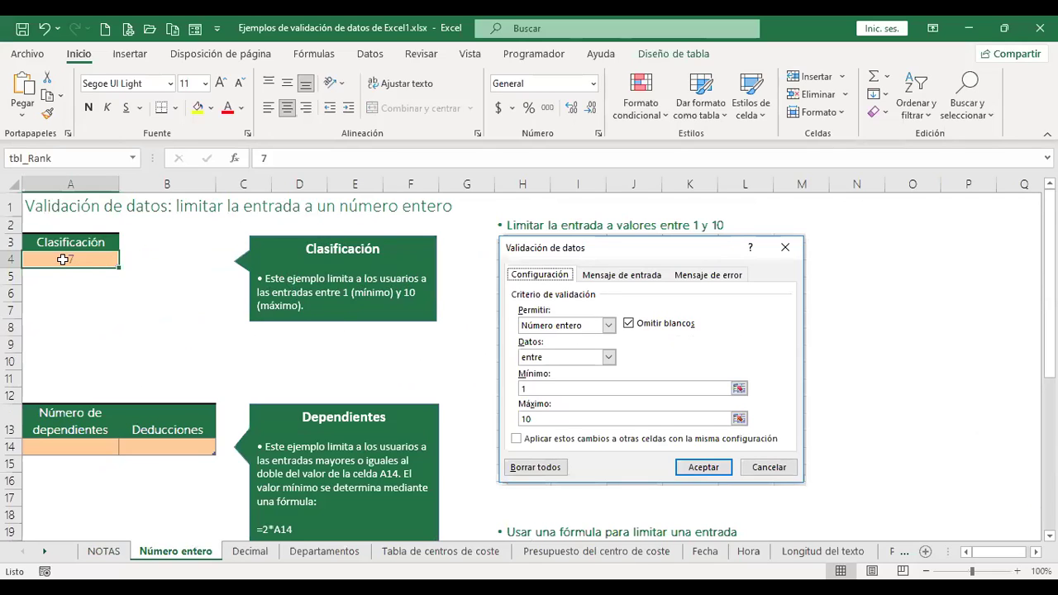
pyautogui.write('11')
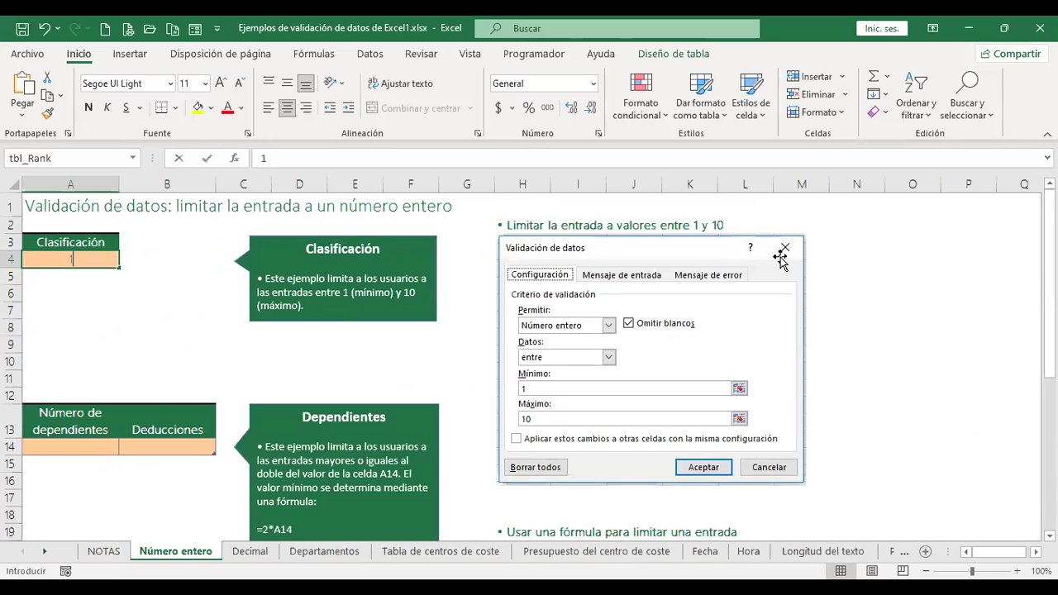
pyautogui.press('Return')
pyautogui.press('Up')
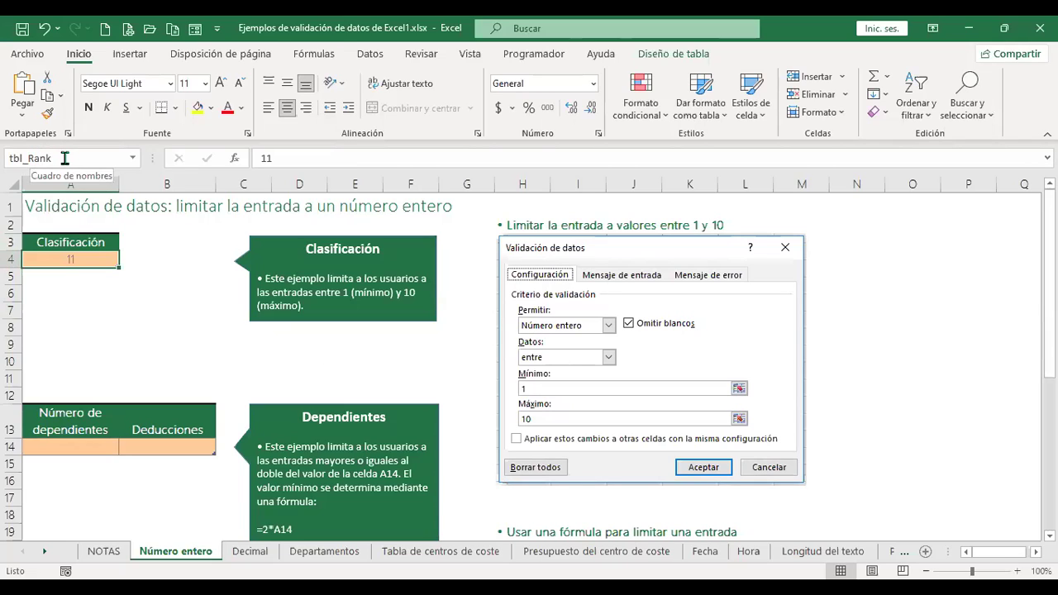
# - Review the workbook's list of defined names without choosing any, and reselect the Clasificación cell A4
pyautogui.click(133, 164)
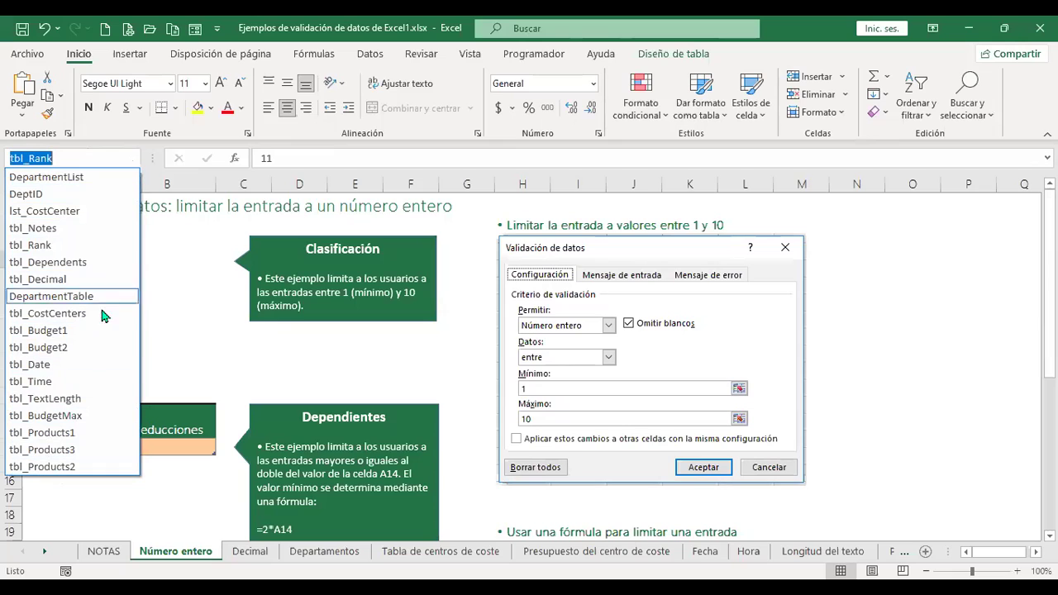
pyautogui.click(185, 276)
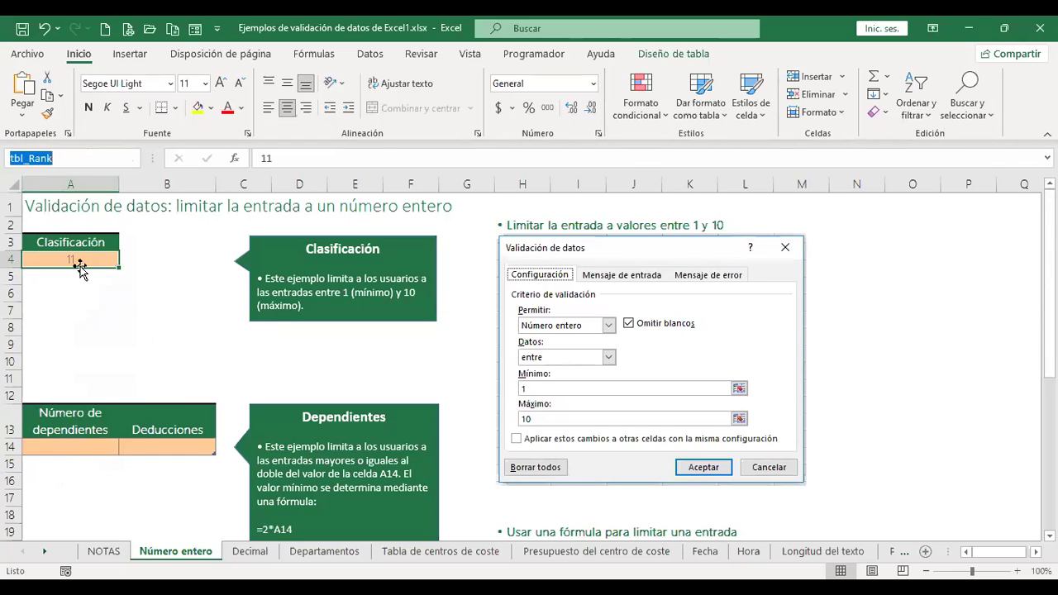
pyautogui.click(154, 299)
pyautogui.click(74, 256)
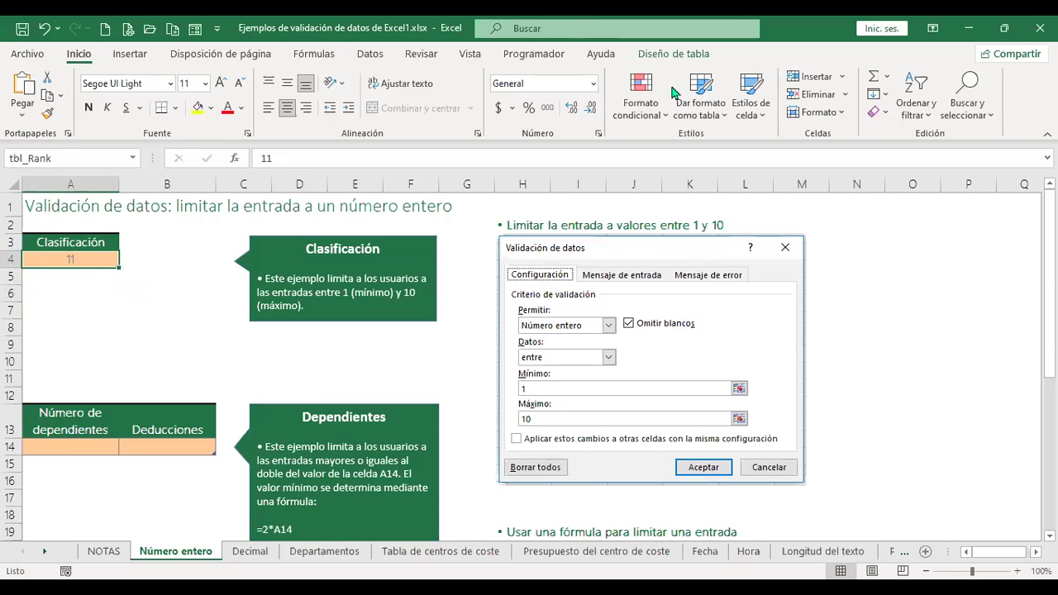
# - Apply a Número entero data validation to cell A4 allowing values between a minimum of 1 and a maximum of 10
pyautogui.click(372, 56)
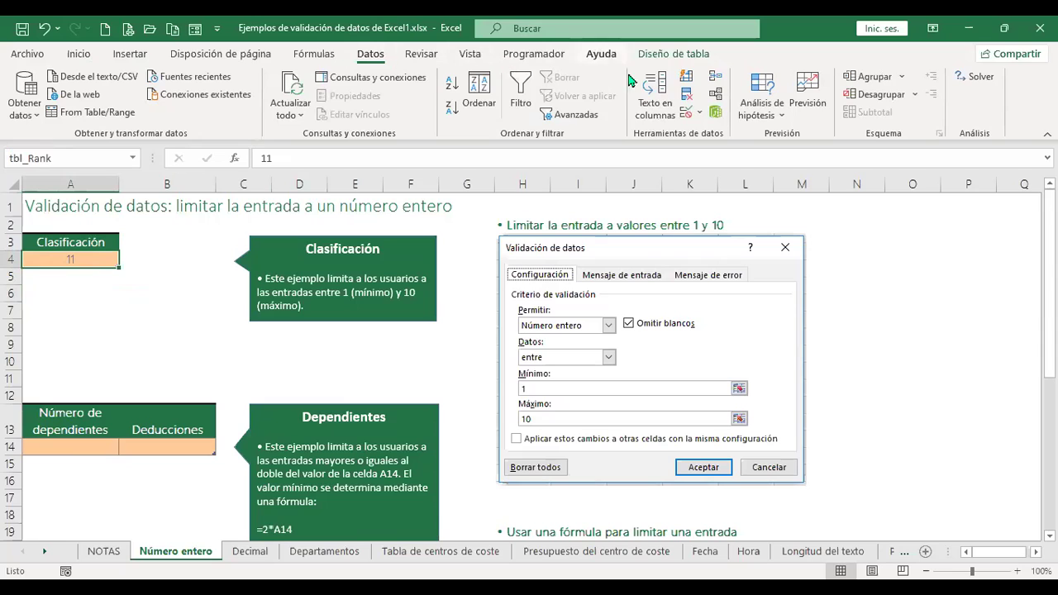
pyautogui.click(693, 120)
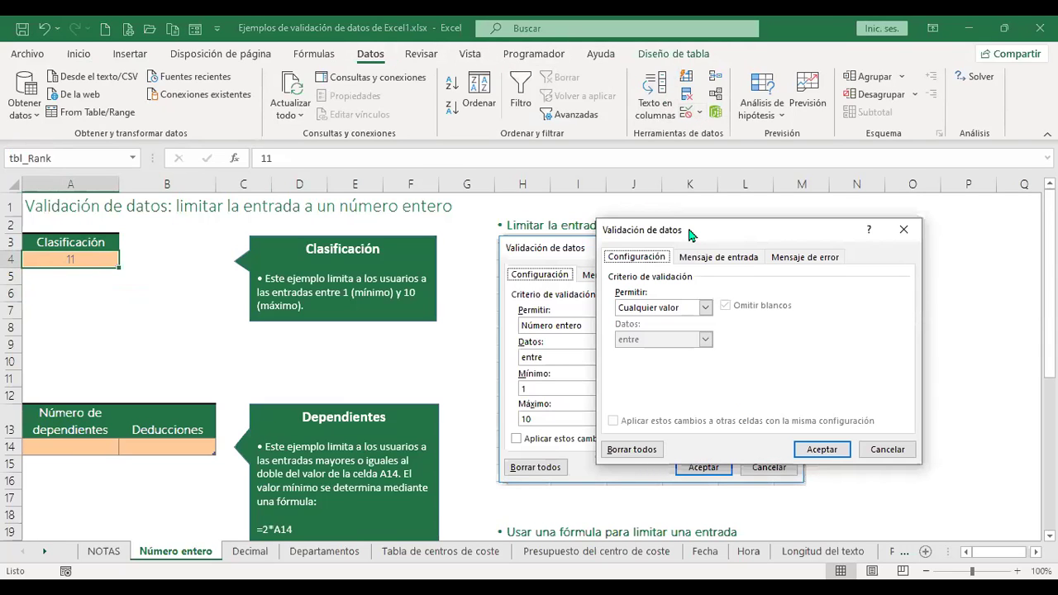
pyautogui.moveTo(687, 224); pyautogui.dragTo(900, 240)
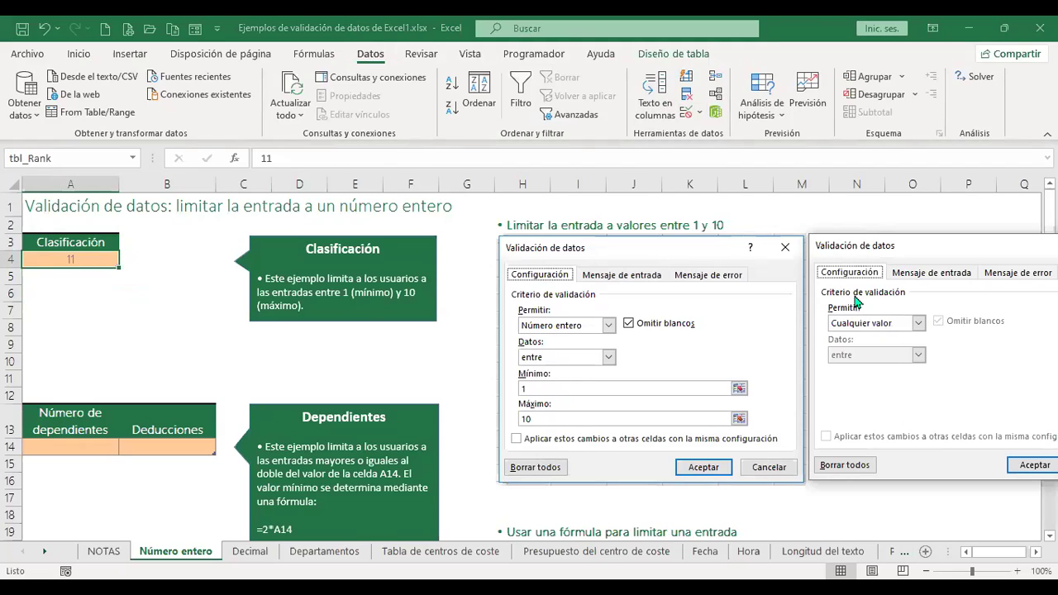
pyautogui.click(918, 323)
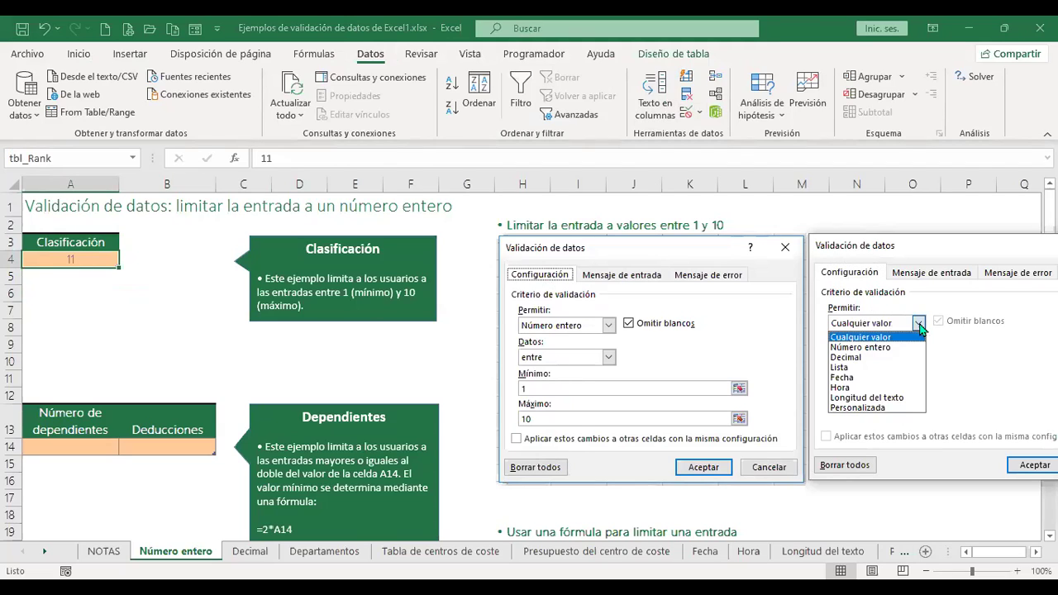
pyautogui.click(892, 348)
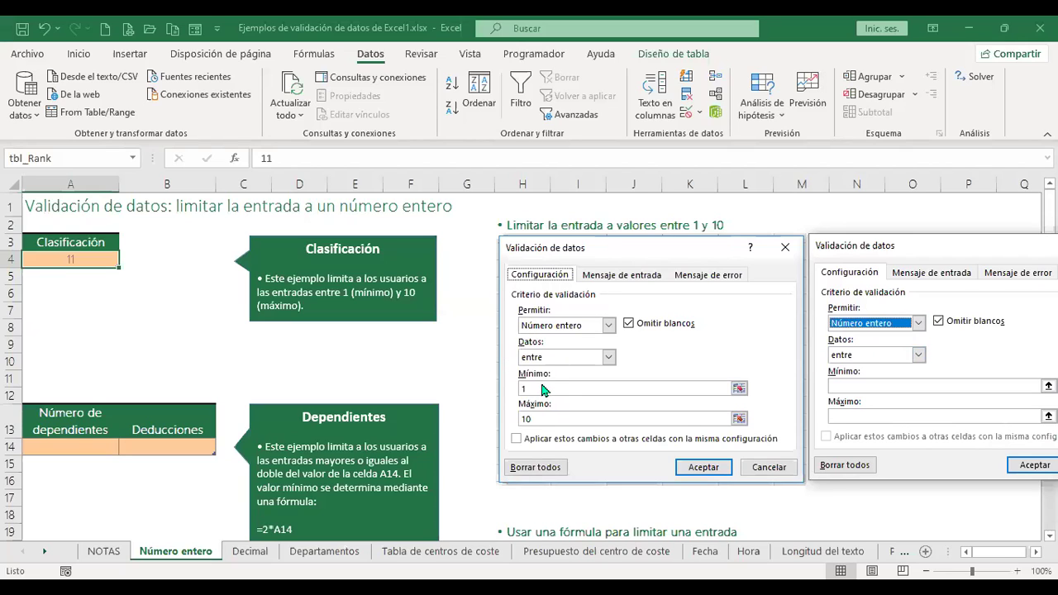
pyautogui.click(860, 384)
pyautogui.write('1')
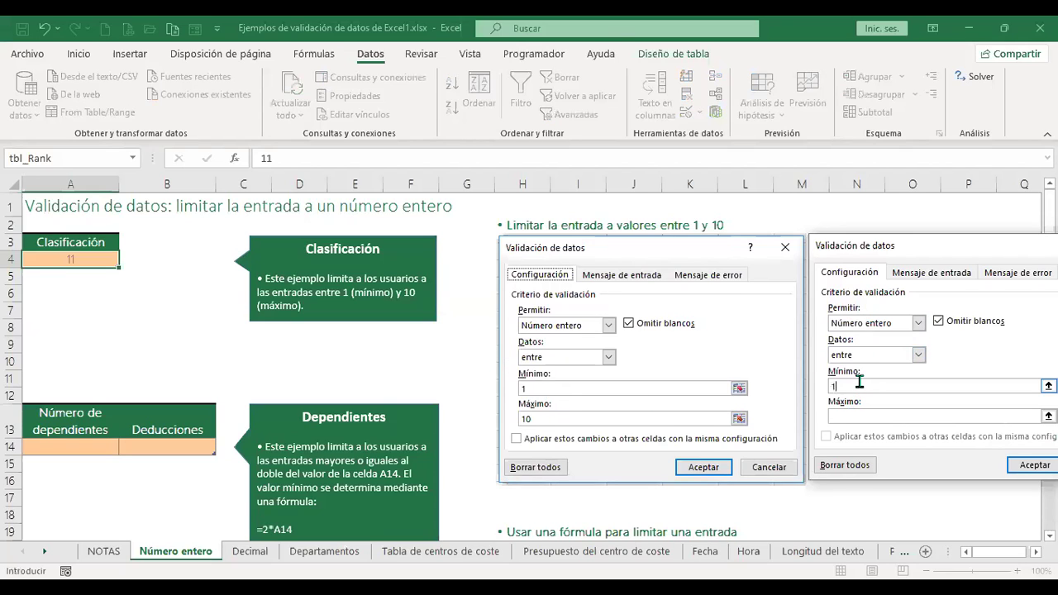
pyautogui.click(849, 416)
pyautogui.write('10')
pyautogui.click(1026, 465)
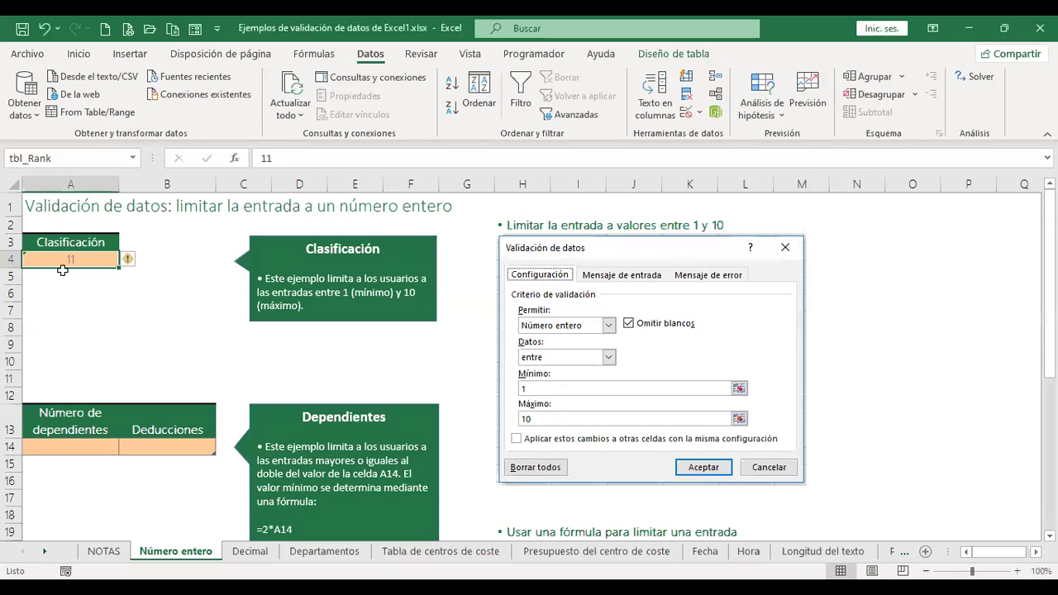
# - Try 1.5 in the Clasificación cell A4, discard it and enter 8 instead
pyautogui.write('1.5')
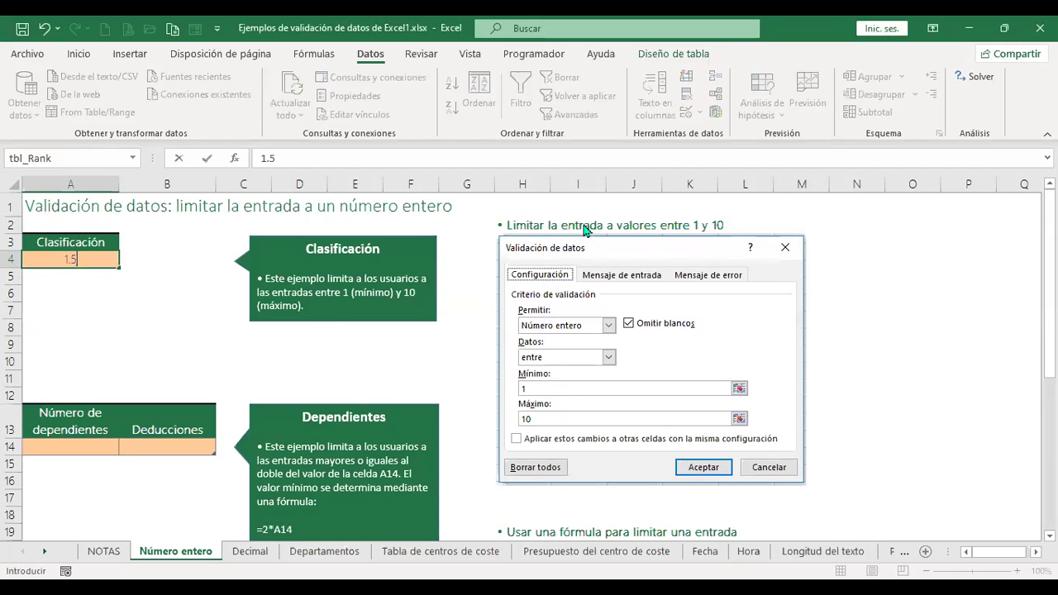
pyautogui.press('Return')
pyautogui.press('Escape')
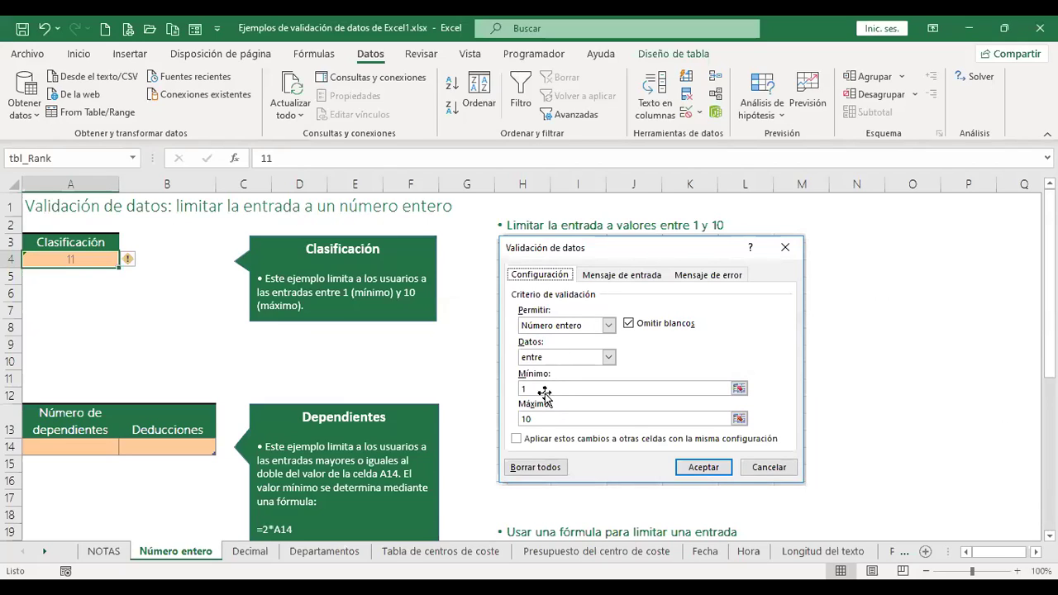
pyautogui.write('8')
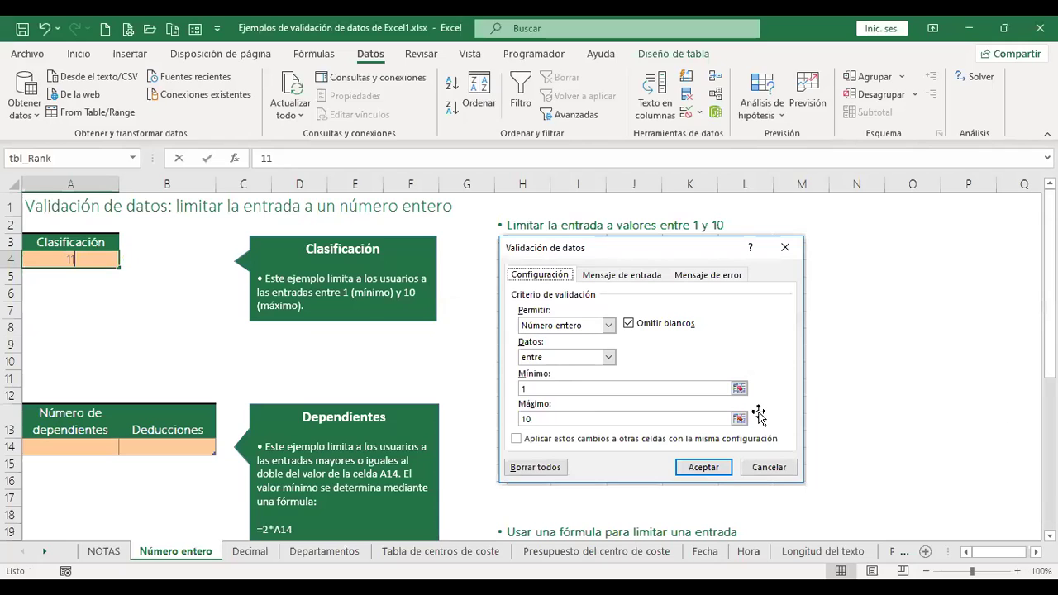
pyautogui.press('Return')
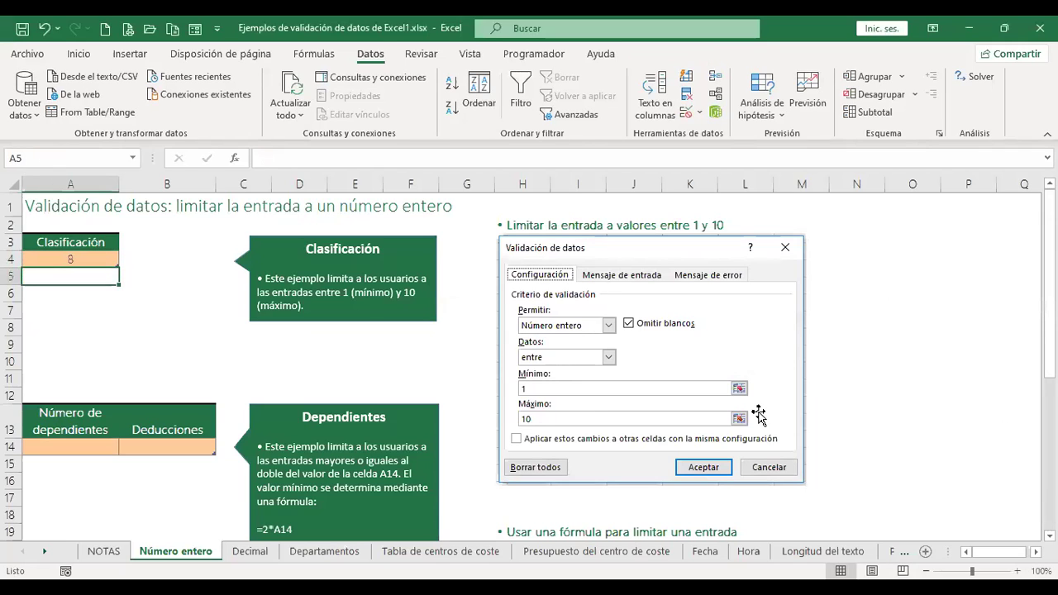
# - Try to enter 11 in the Clasificación cell A4 and cancel the entry
pyautogui.press('Up')
pyautogui.write('11')
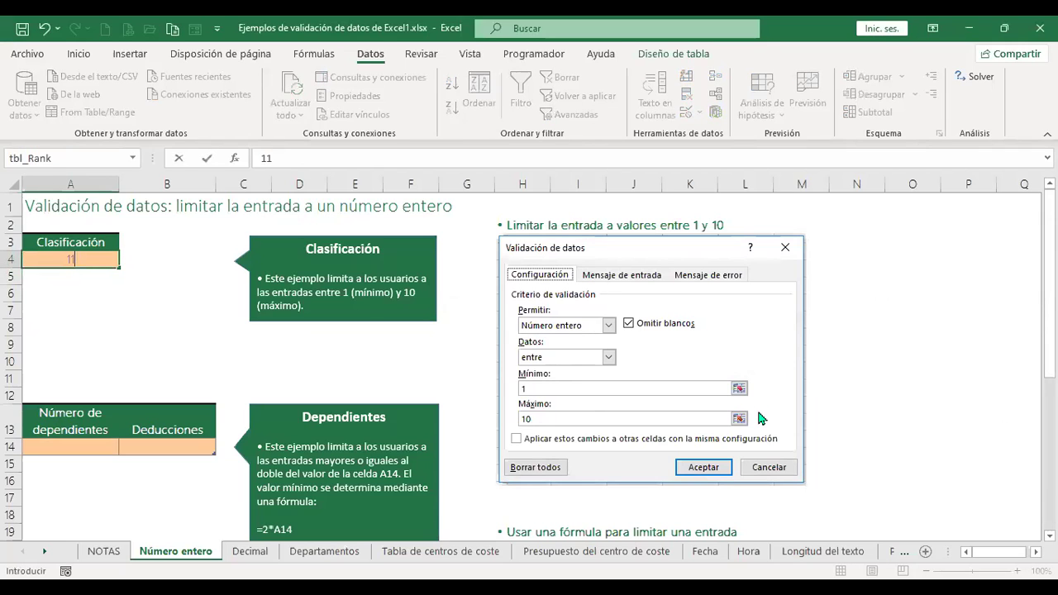
pyautogui.press('Escape')
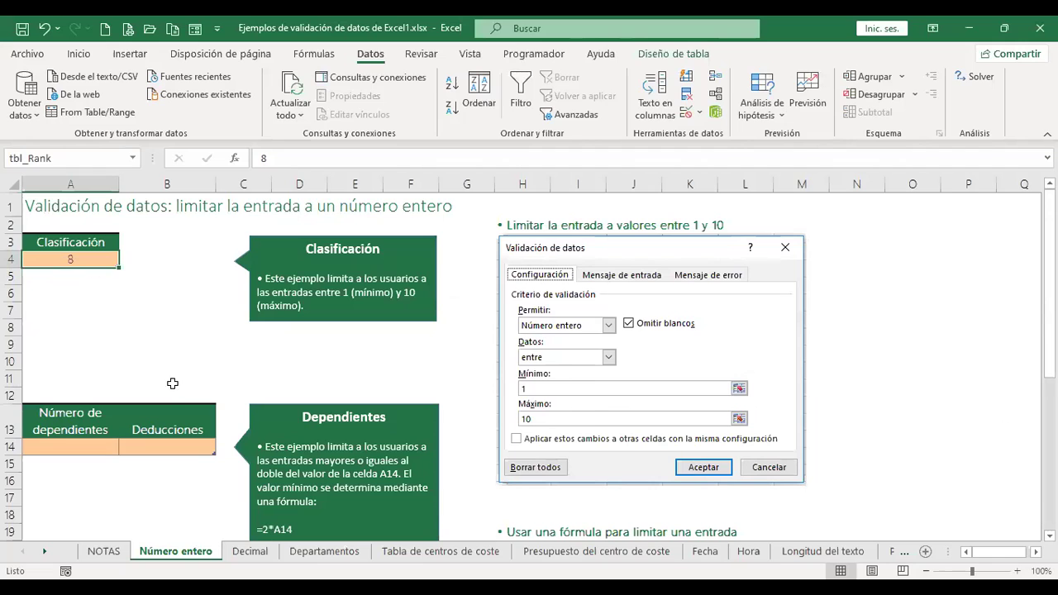
# - Examine the Dependientes example and its Número de dependientes and Deducciones cells, A14 and B14
pyautogui.click(299, 340)
pyautogui.scroll(-2, 299, 341)
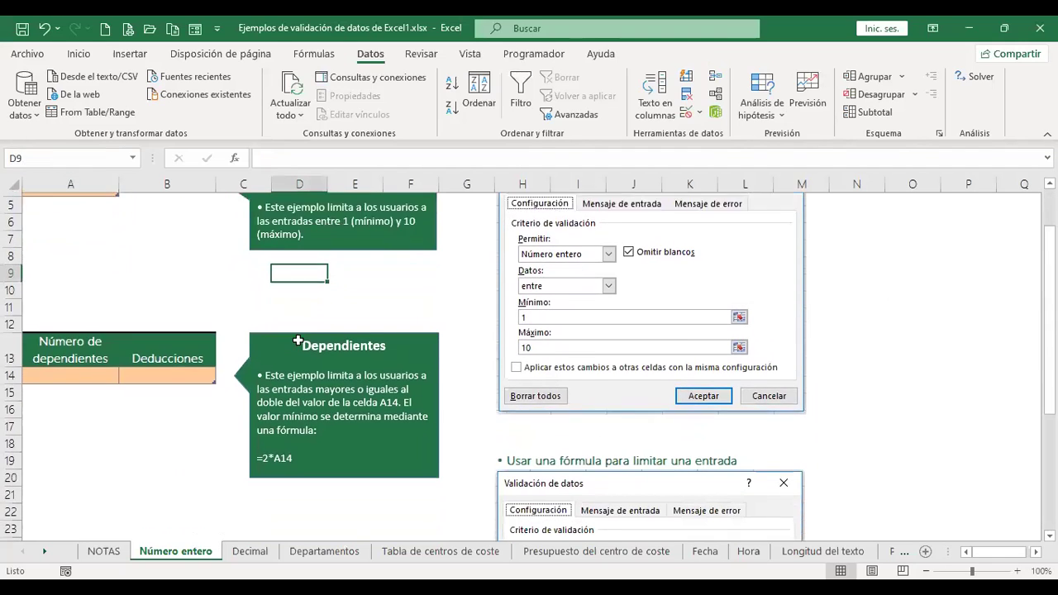
pyautogui.click(124, 405)
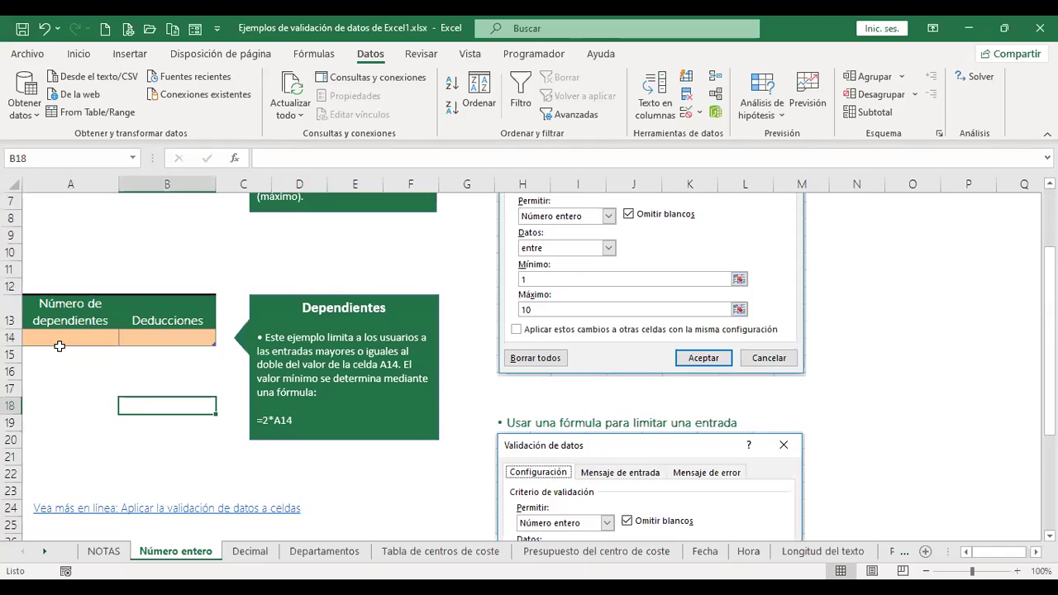
pyautogui.scroll(-1, 59, 346)
pyautogui.click(83, 285)
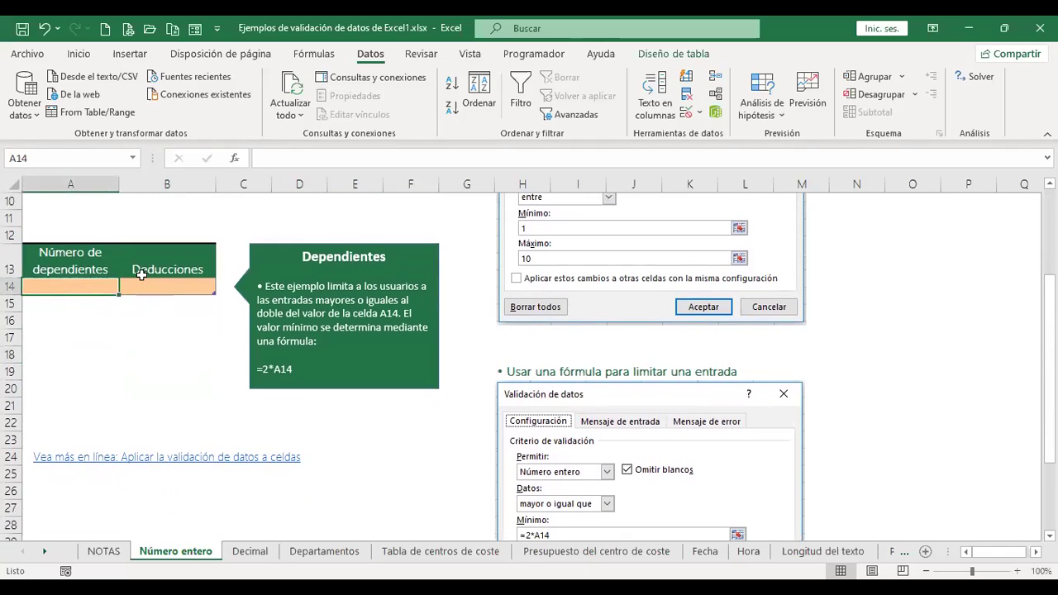
pyautogui.click(168, 288)
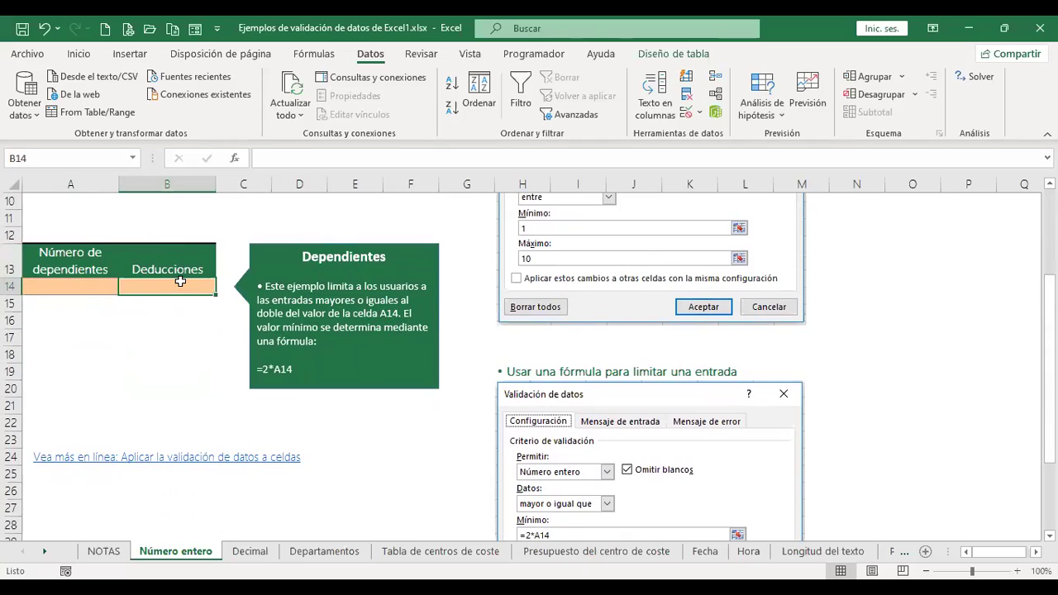
pyautogui.click(69, 281)
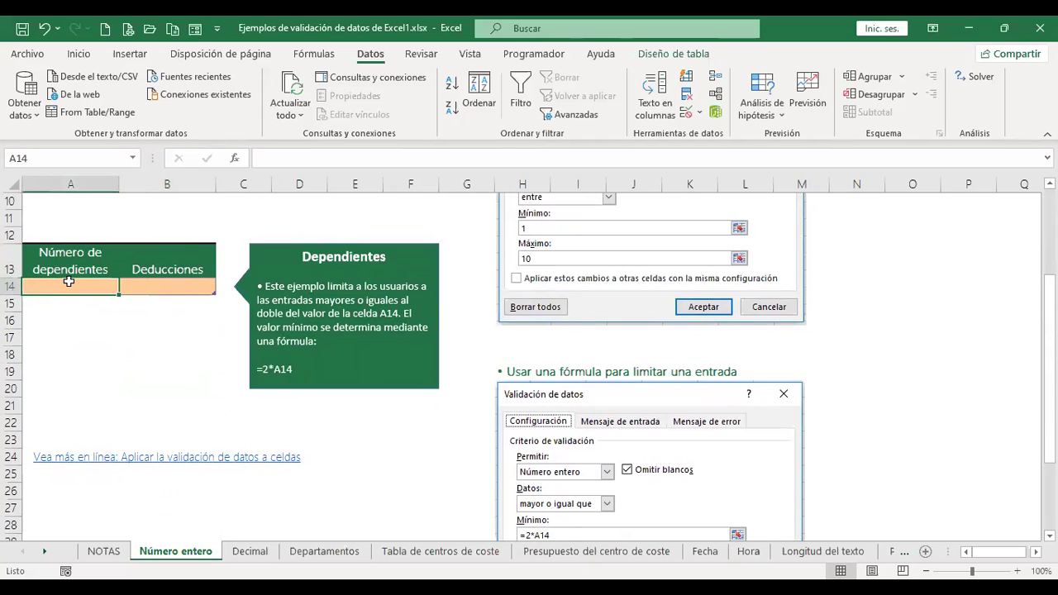
# - Apply a Número entero data validation to the Deducciones cell B14, mayor o igual que, with the minimum =2*A14
pyautogui.click(183, 290)
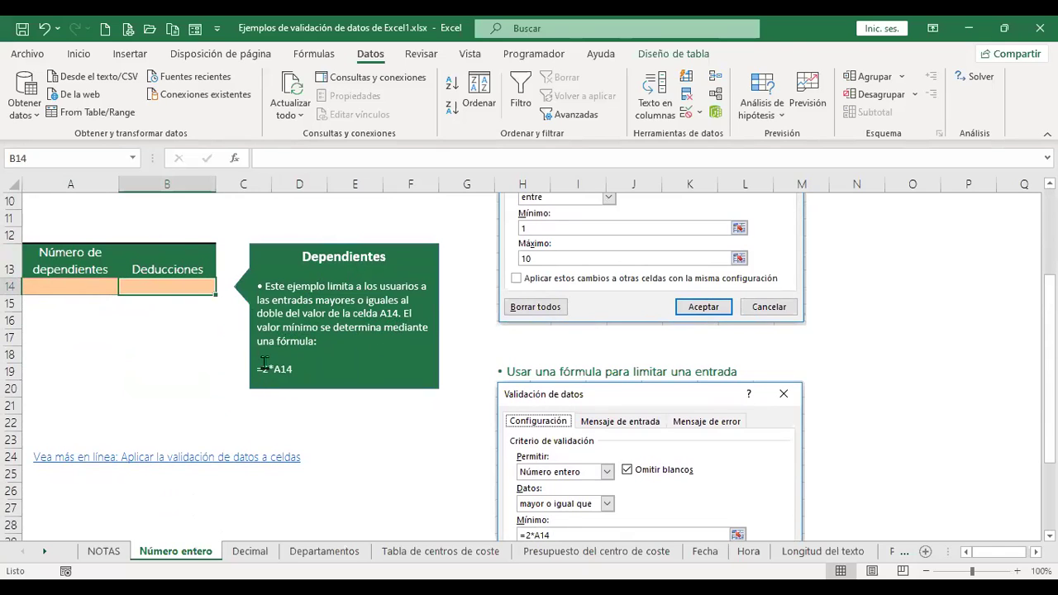
pyautogui.scroll(-1, 377, 371)
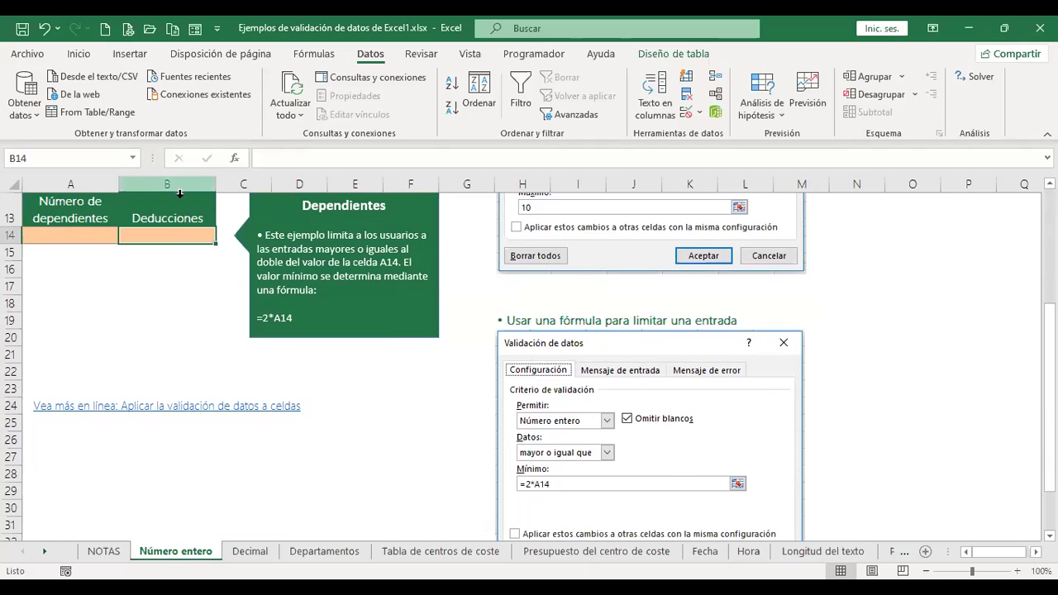
pyautogui.click(686, 114)
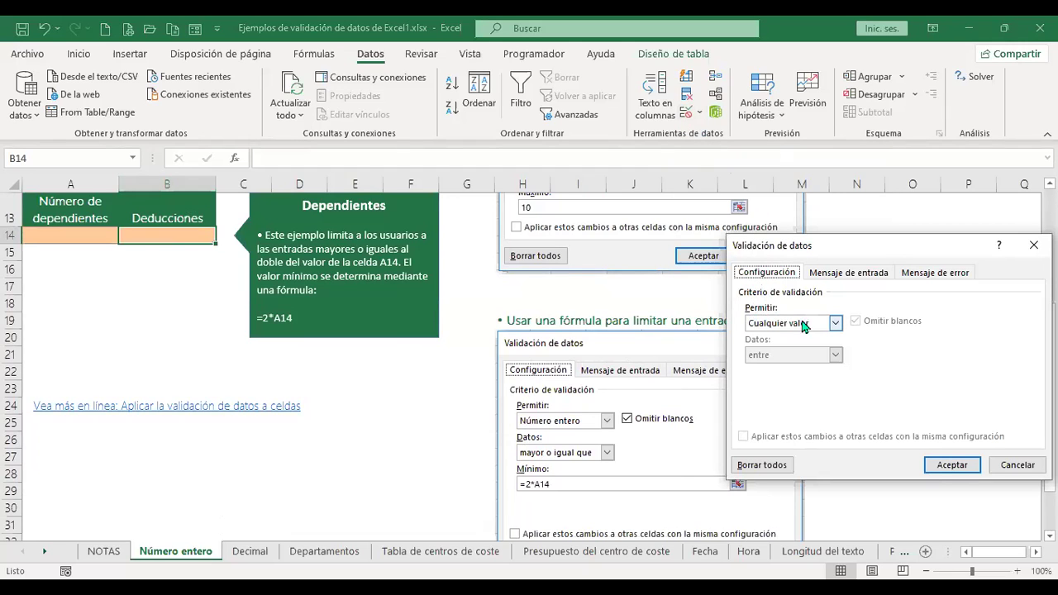
pyautogui.click(835, 325)
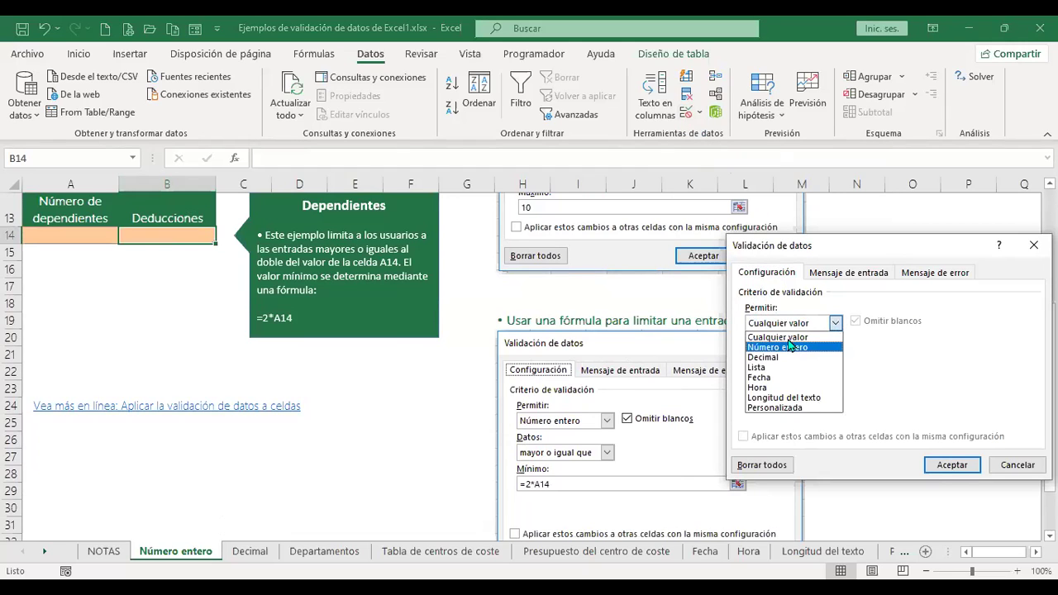
pyautogui.click(790, 346)
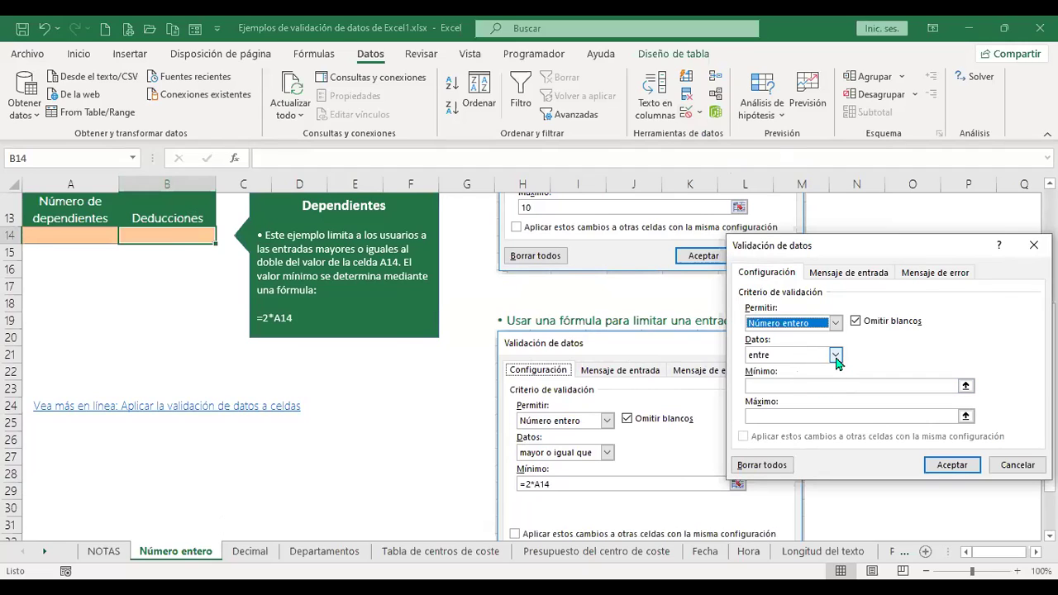
pyautogui.click(836, 356)
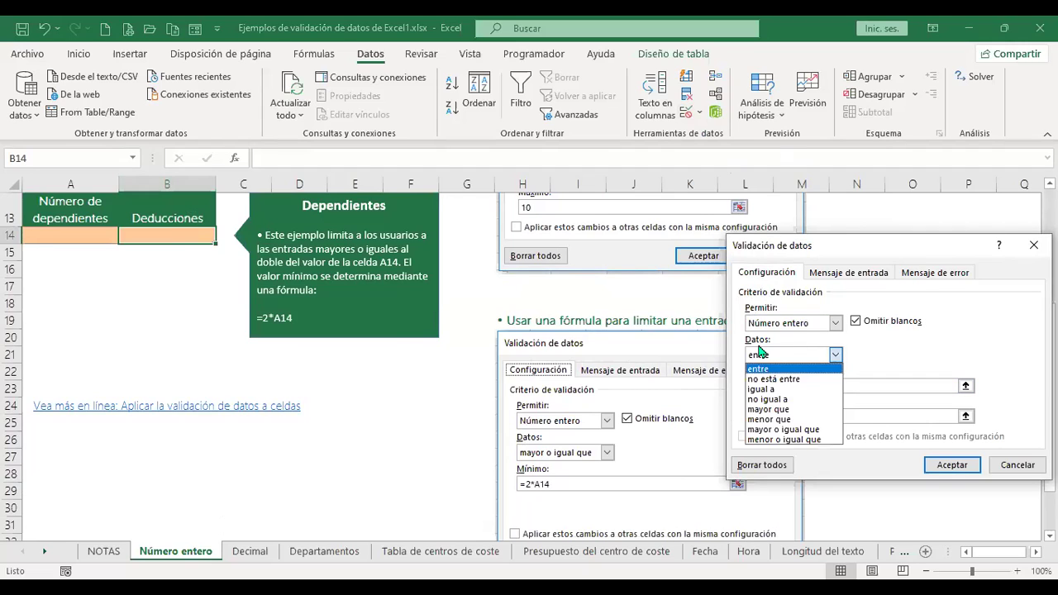
pyautogui.click(804, 430)
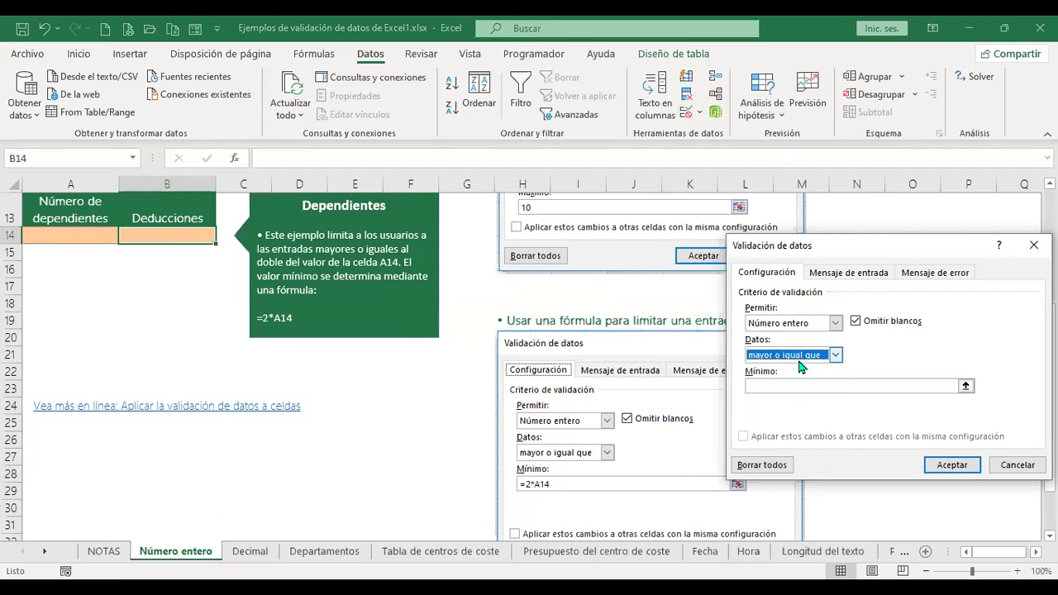
pyautogui.click(788, 386)
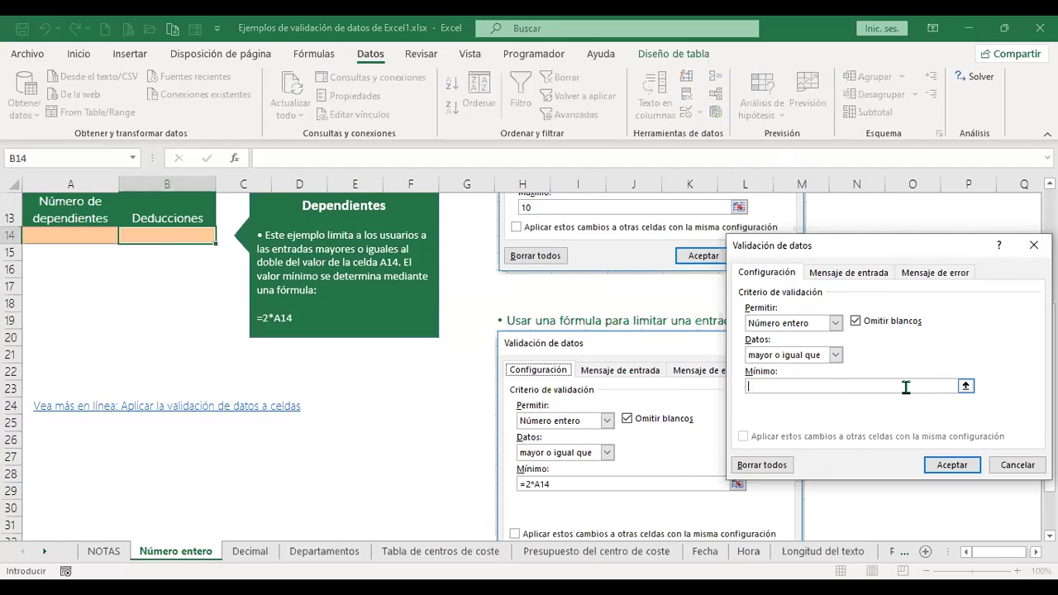
pyautogui.write('=2*')
pyautogui.click(81, 234)
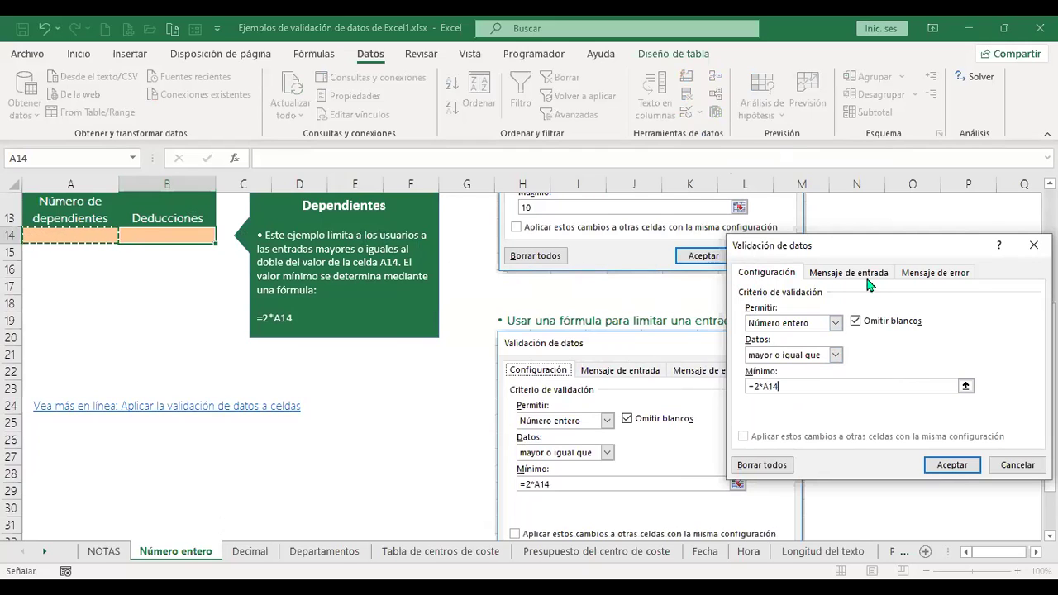
pyautogui.click(953, 467)
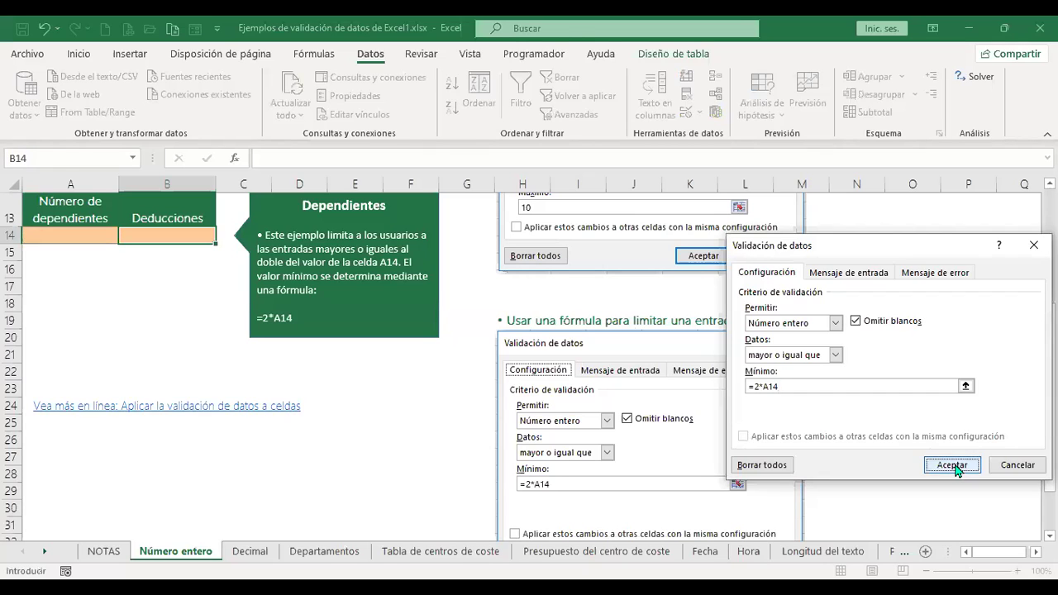
# - Enter 1 in the Número de dependientes cell A14 and try 1 in the Deducciones cell B14, cancelling that entry
pyautogui.click(59, 234)
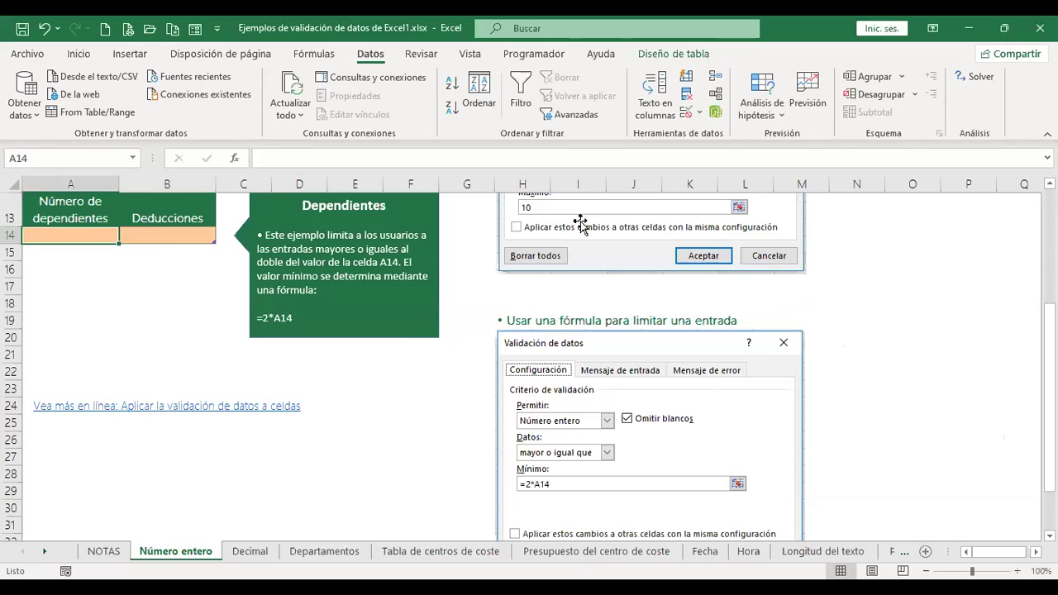
pyautogui.write('1')
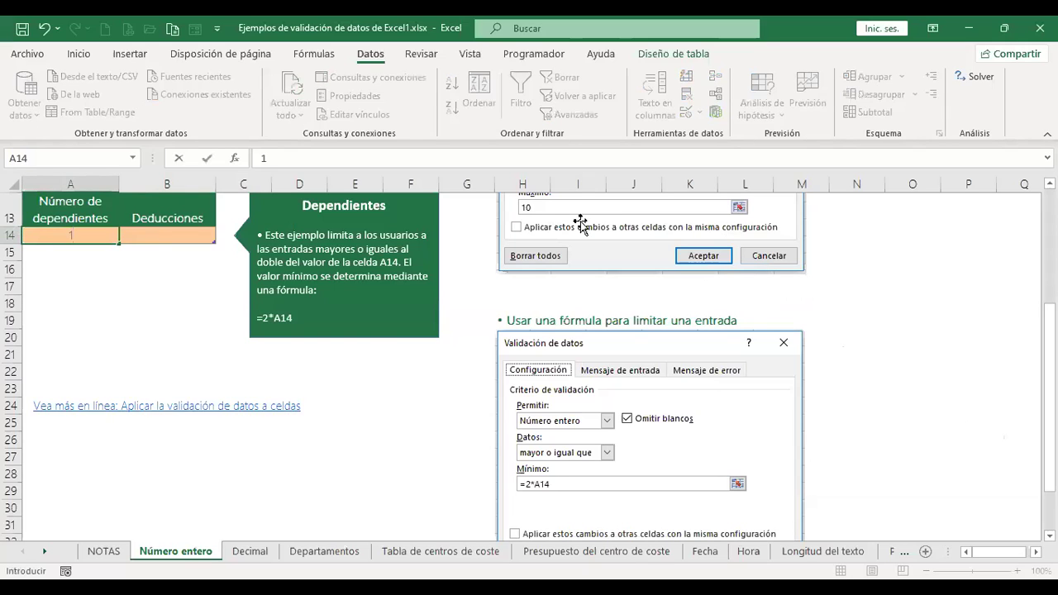
pyautogui.press('Tab')
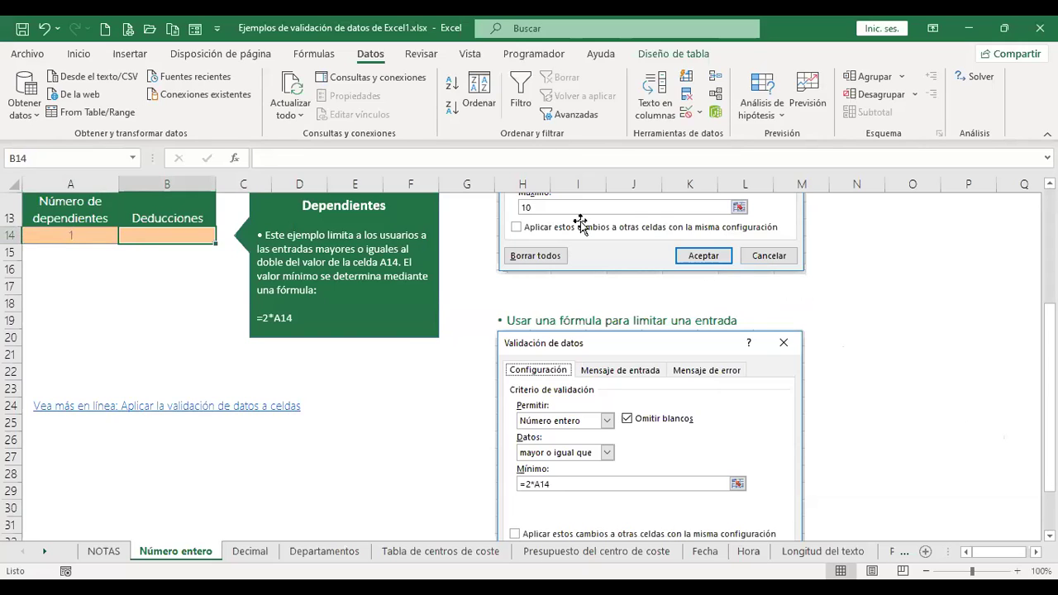
pyautogui.write('1')
pyautogui.press('Return')
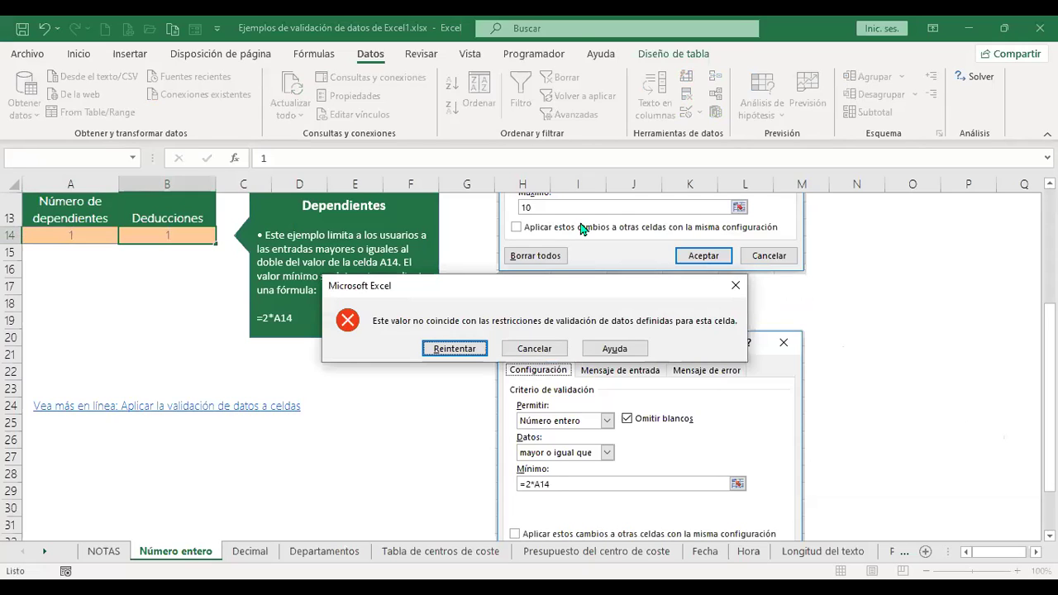
pyautogui.press('Escape')
# - Enter 2 in the Deducciones cell B14
pyautogui.press('Left')
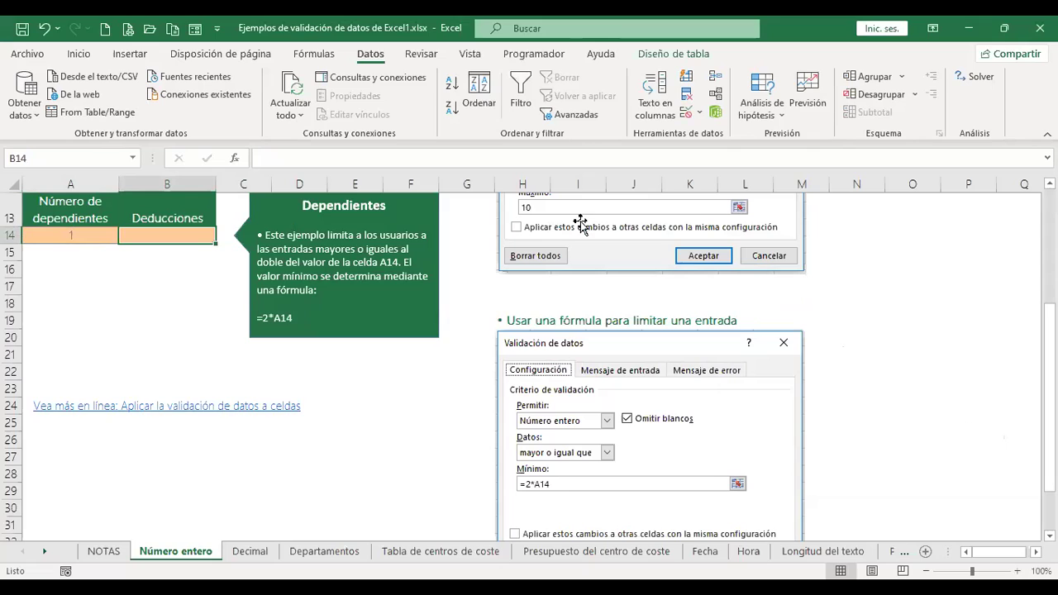
pyautogui.press('Left')
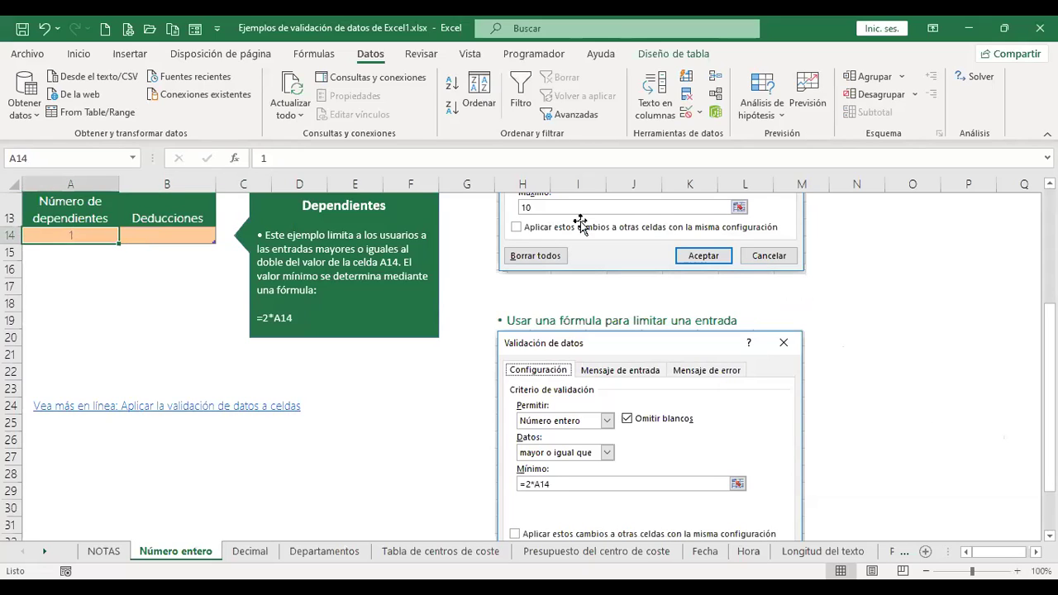
pyautogui.press('Right')
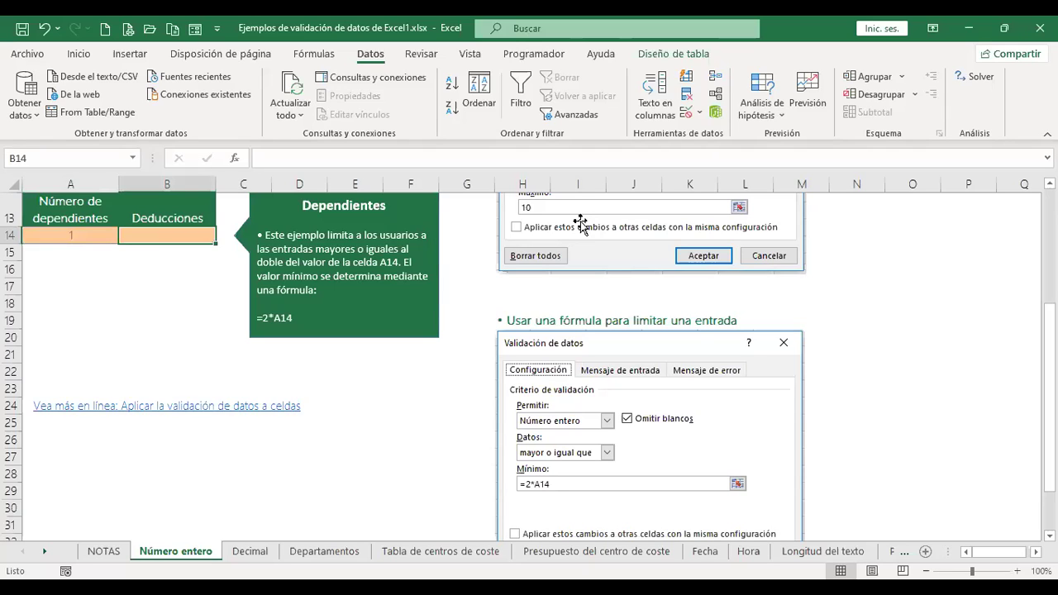
pyautogui.write('2')
pyautogui.press('Return')
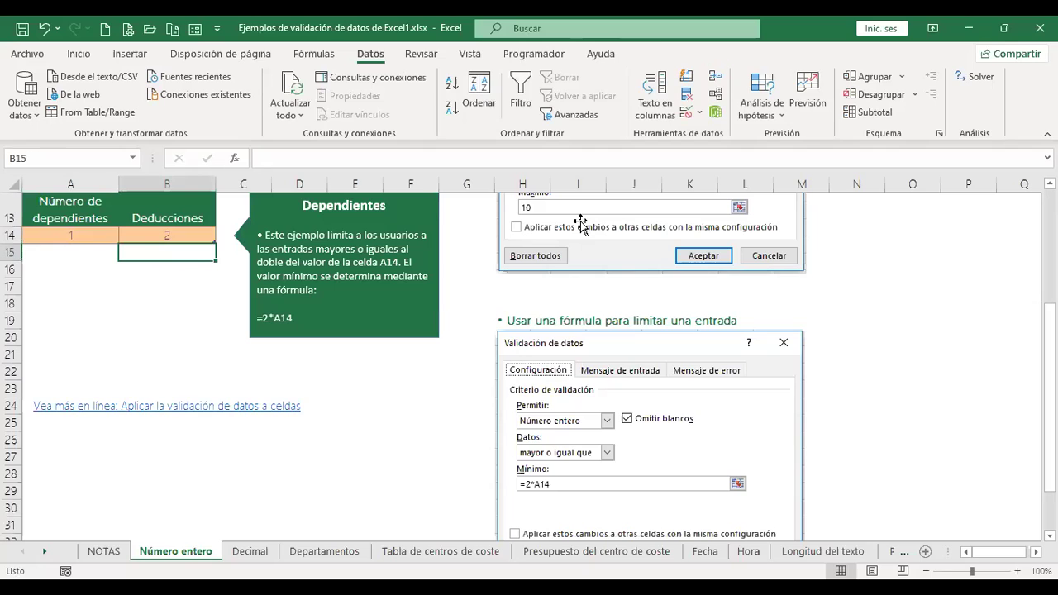
# - Set the Número de dependientes cell A14 to 2 and try 3 in the Deducciones cell B14
pyautogui.press('Up')
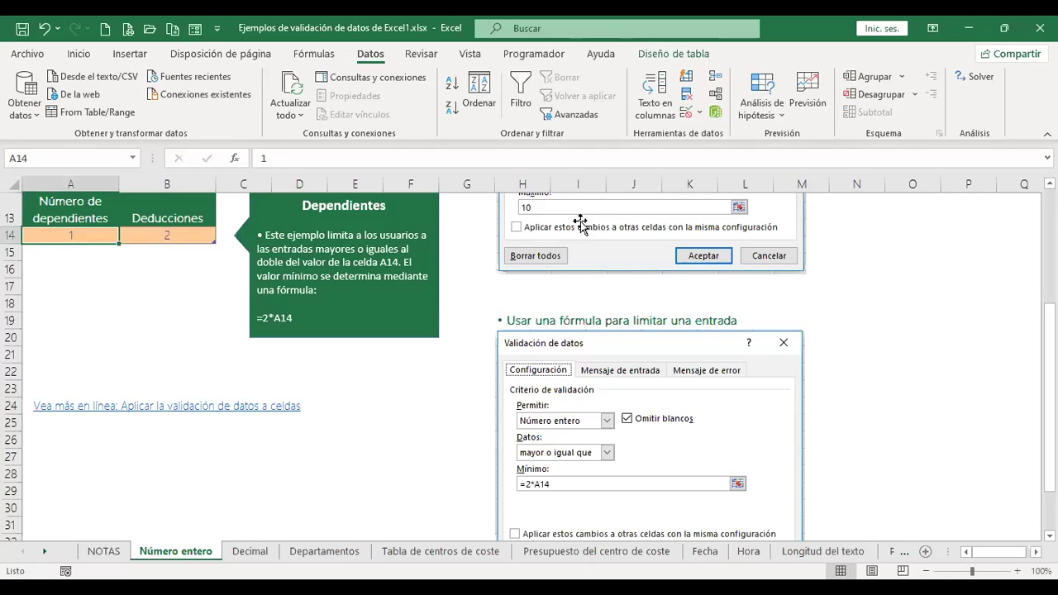
pyautogui.write('2')
pyautogui.press('Tab')
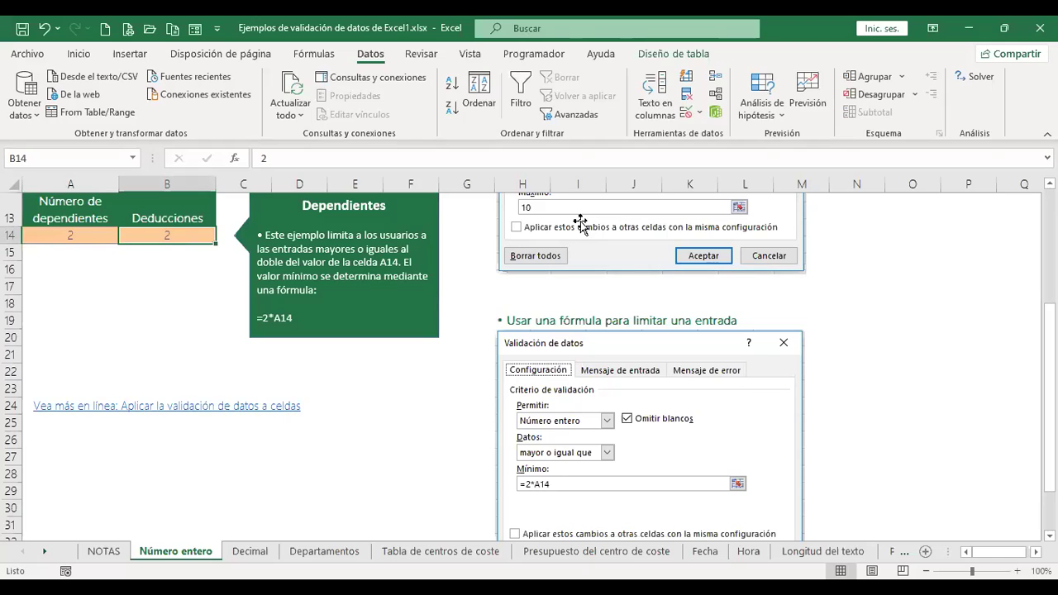
pyautogui.write('3')
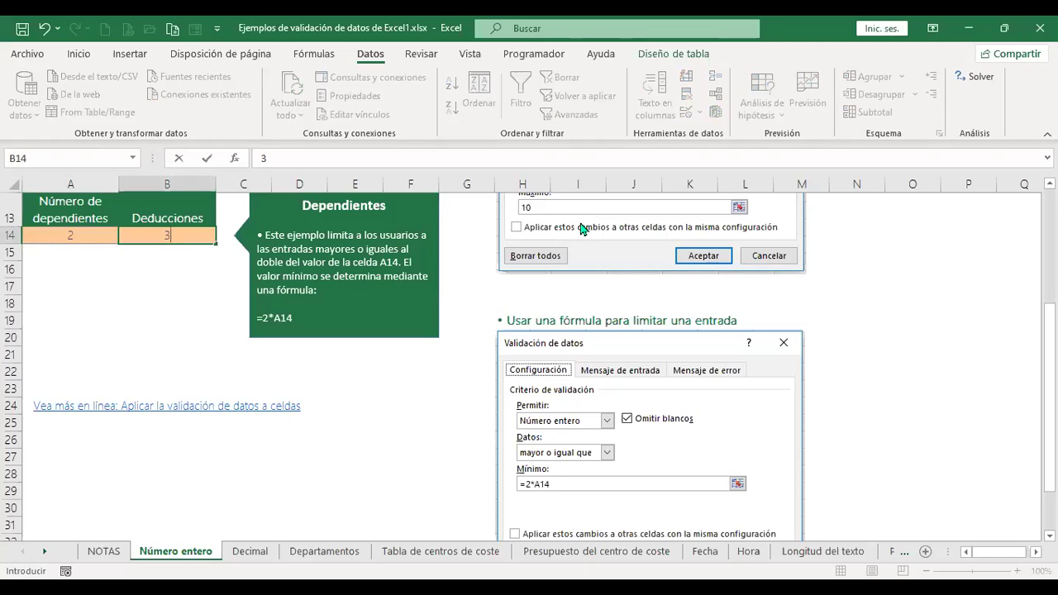
pyautogui.press('Return')
pyautogui.press('Return')
# - Replace the attempted Deducciones entry in cell B14 with 4 and reselect that cell
pyautogui.write('4')
pyautogui.press('Return')
pyautogui.press('Up')
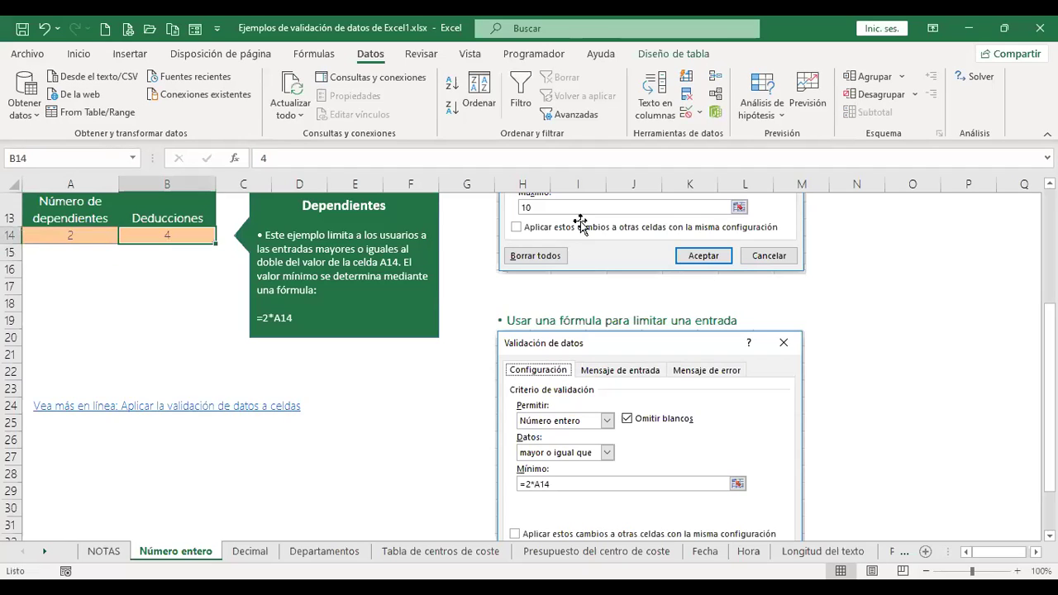
# - Set the Número de dependientes cell A14 to 3 and the Deducciones cell B14 to 6
pyautogui.press('Left')
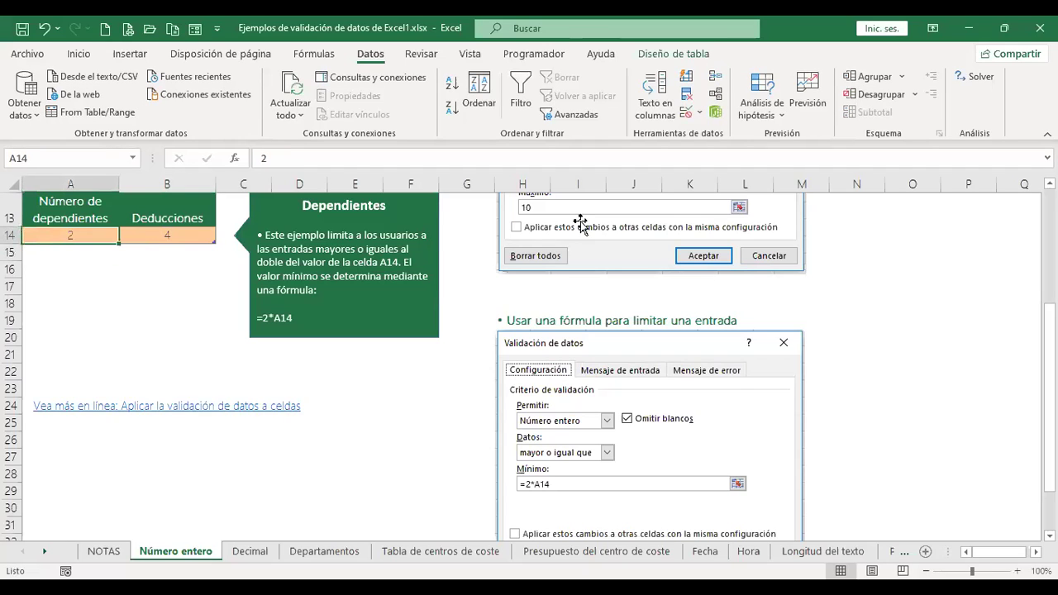
pyautogui.write('3')
pyautogui.press('Tab')
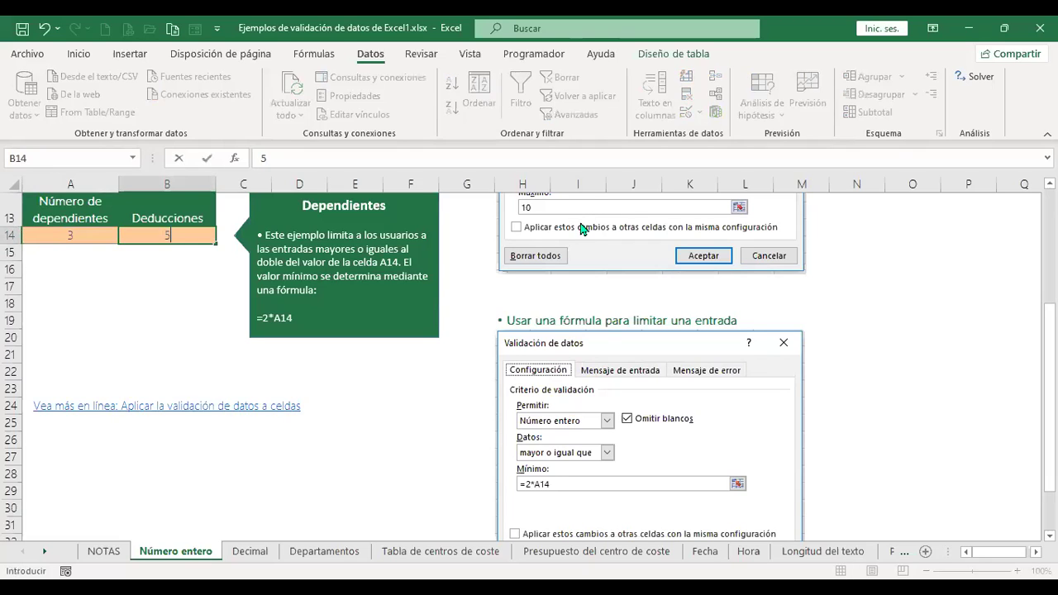
pyautogui.write('6')
pyautogui.press('Return')
# - Set the Número de dependientes cell A14 to 4 and the Deducciones cell B14 to 8
pyautogui.press('Up')
pyautogui.press('Left')
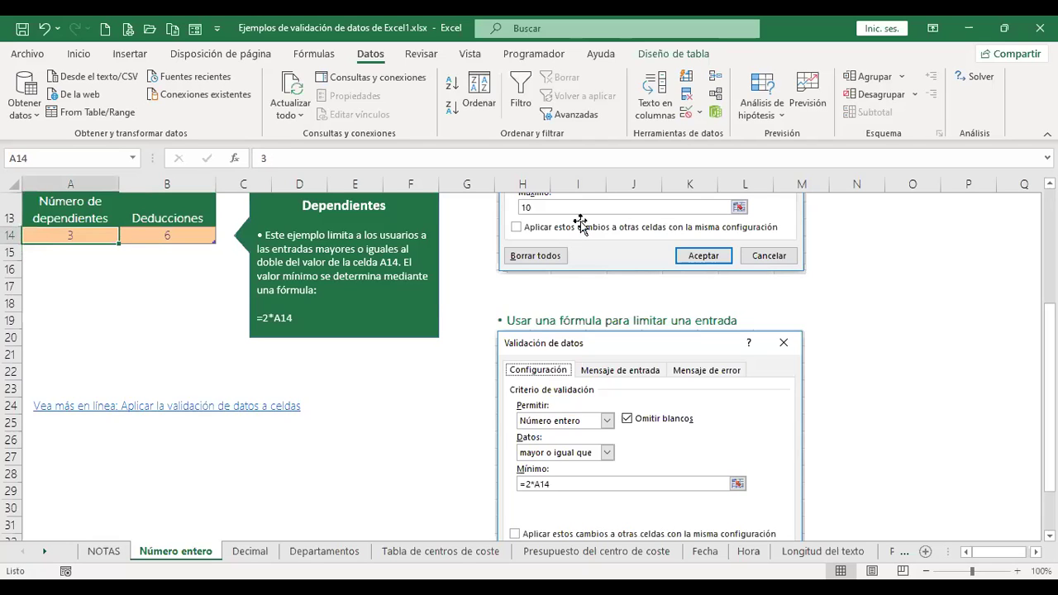
pyautogui.write('4')
pyautogui.press('Tab')
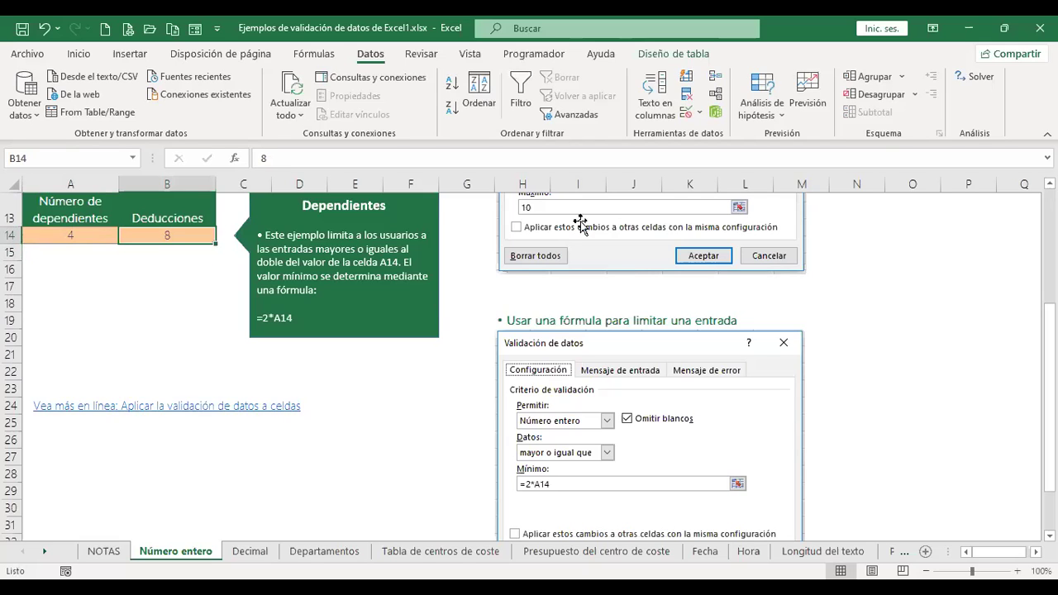
pyautogui.write('7')
pyautogui.press('BackSpace')
pyautogui.write('8')
pyautogui.hotkey('ctrl', 'Return')
# - On the Decimal sheet, restrict the Aumento por cell B4 to decimal values between 0 and 3 with data validation
pyautogui.click(250, 552)
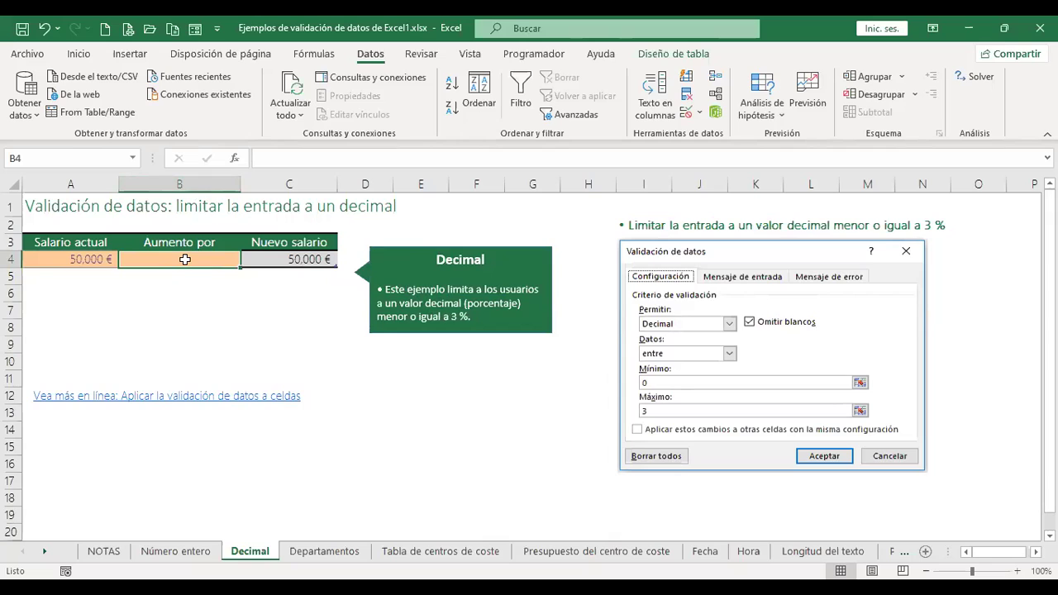
pyautogui.click(683, 117)
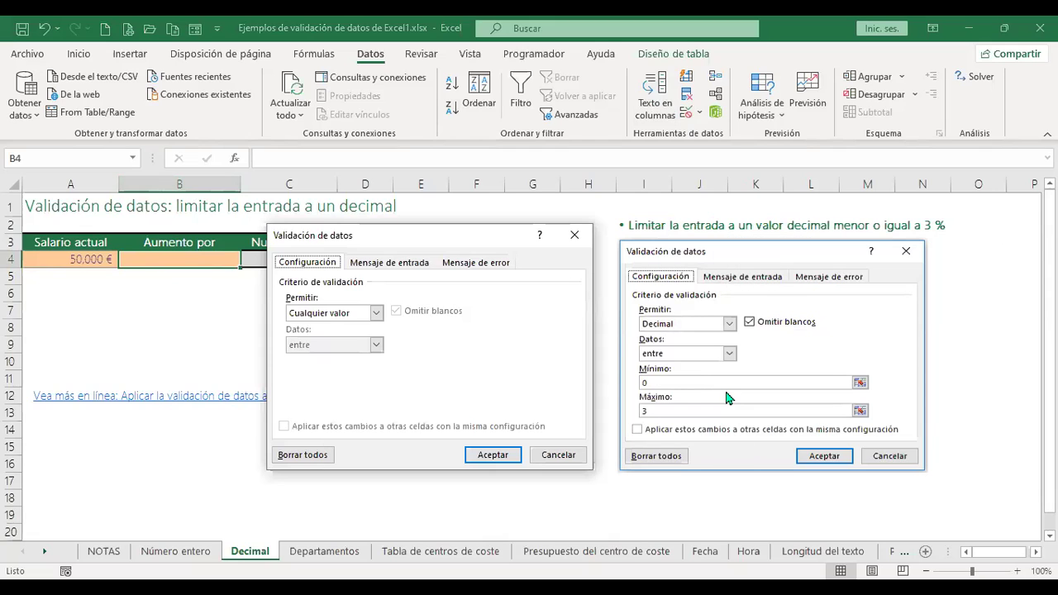
pyautogui.click(375, 313)
pyautogui.click(338, 348)
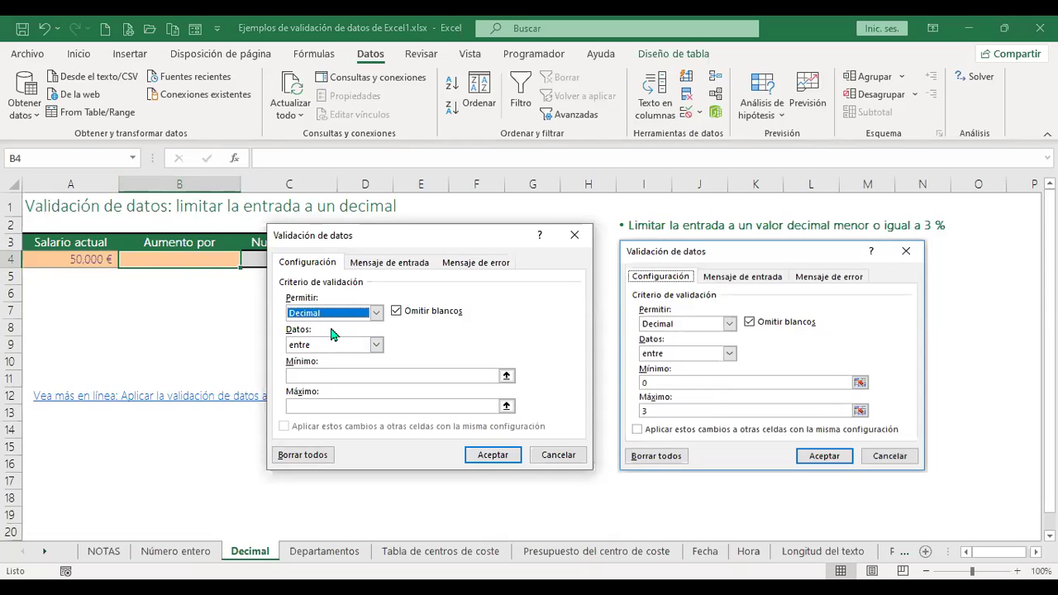
pyautogui.click(357, 376)
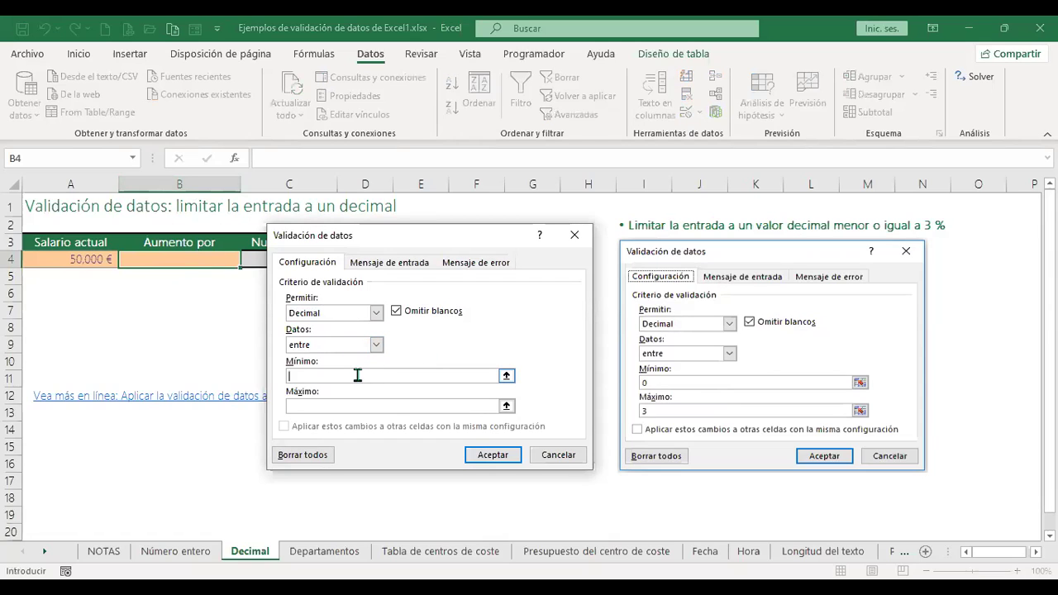
pyautogui.write('0')
pyautogui.click(339, 406)
pyautogui.write('3')
pyautogui.click(497, 456)
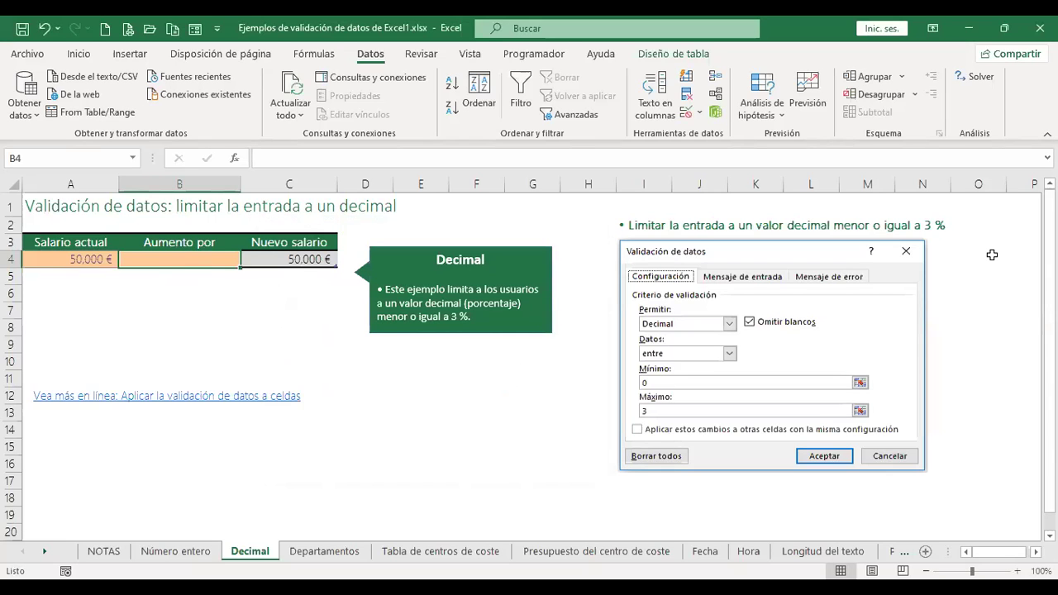
# - Enter 0.5 in the Aumento por cell B4 and try 4 there, cancelling that entry
pyautogui.write('0.5')
pyautogui.press('Return')
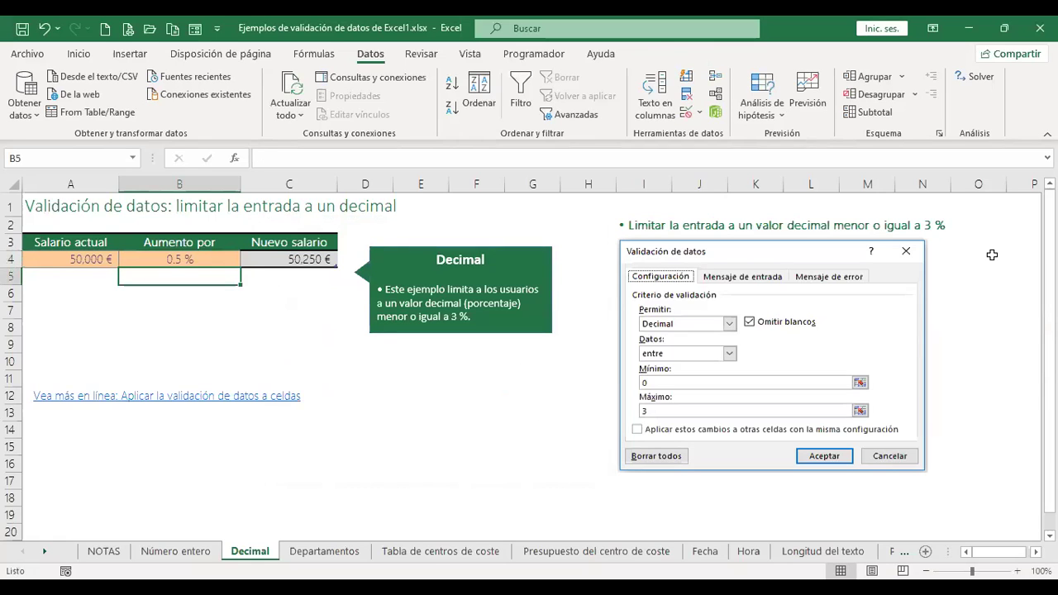
pyautogui.press('Up')
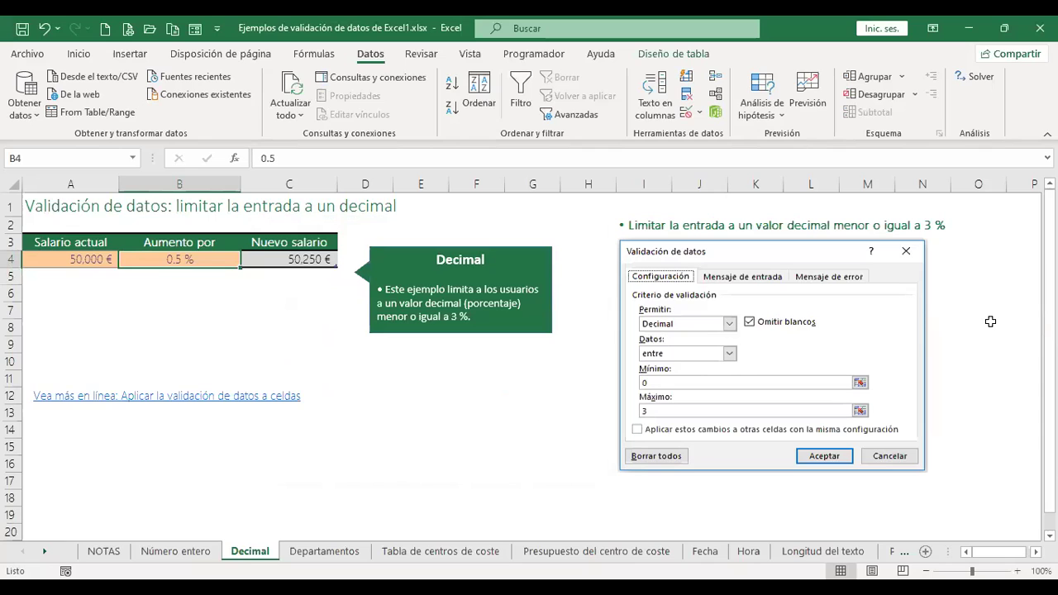
pyautogui.write('4')
pyautogui.press('Return')
pyautogui.press('Escape')
# - Test 3 in the Aumento por cell B4 and replace it with 2.8, keeping the cell selected
pyautogui.write('3')
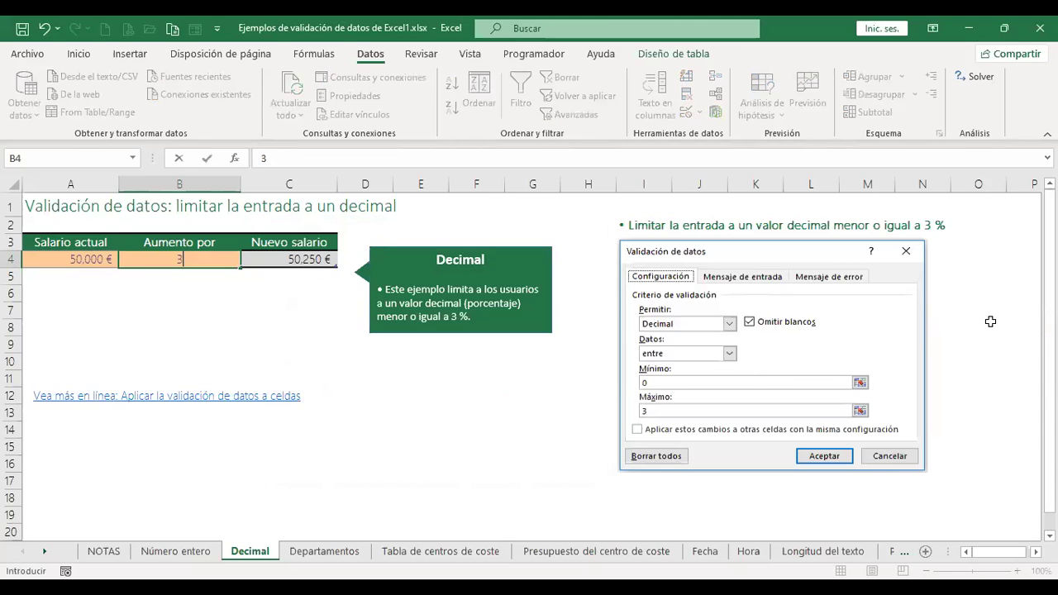
pyautogui.press('Return')
pyautogui.press('Up')
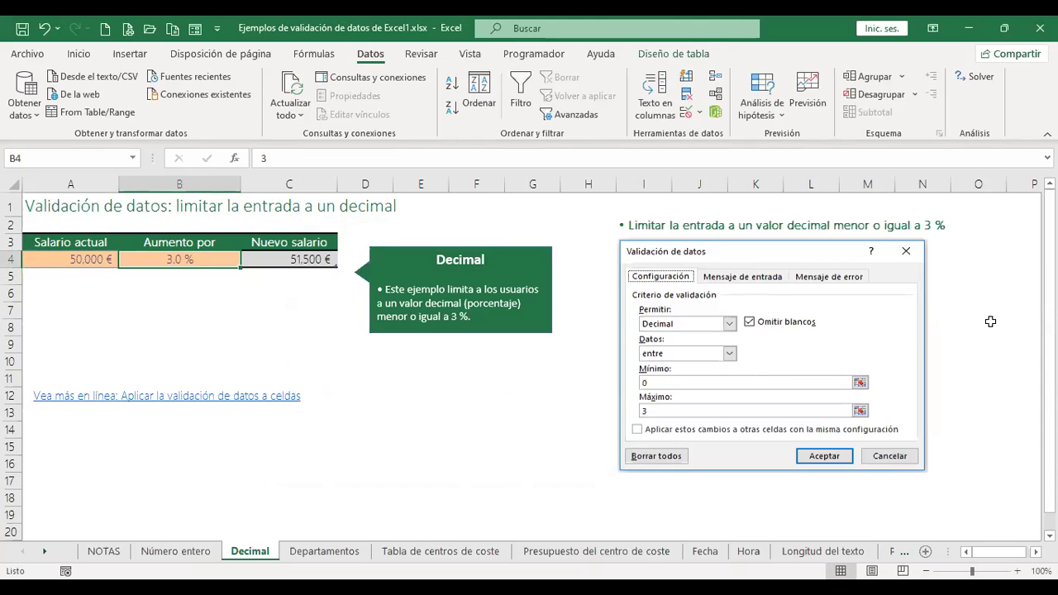
pyautogui.write('2.8')
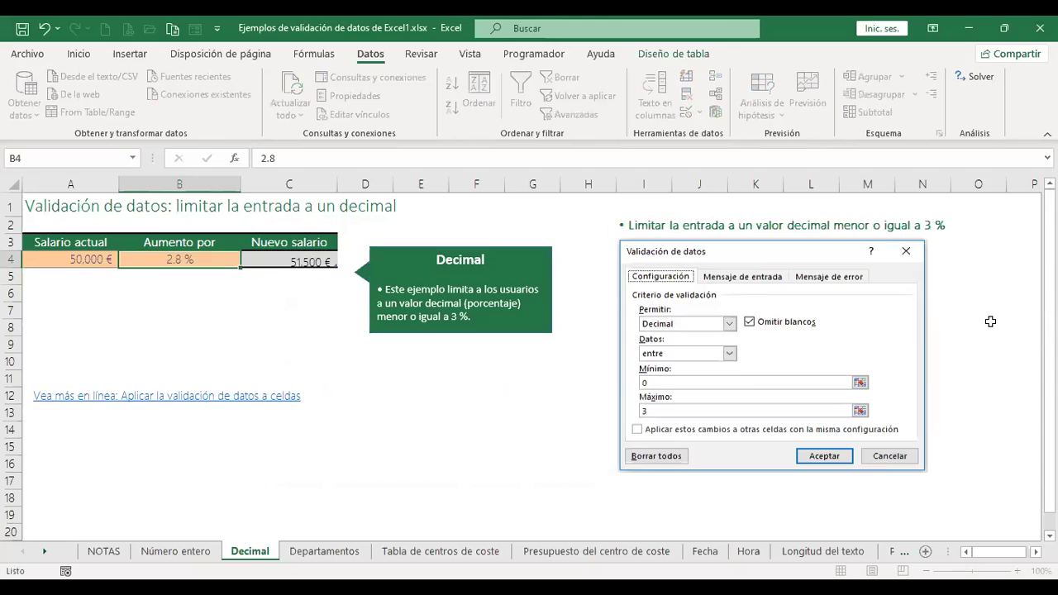
pyautogui.press('Return')
pyautogui.press('Up')
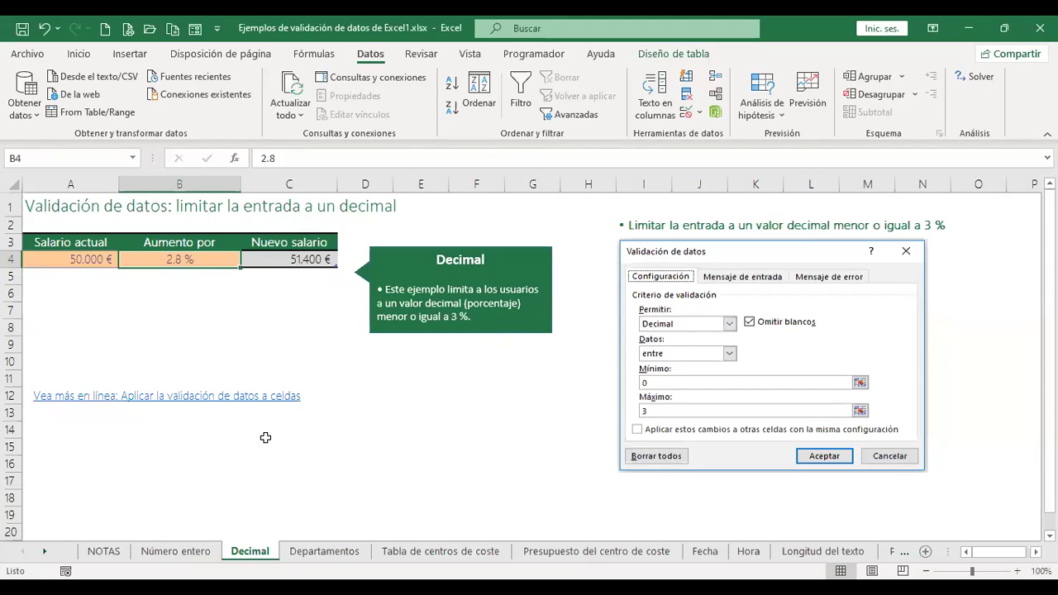
# - Look at the Departamentos sheet and check the note about highlighted data-entry cells on the NOTAS sheet
pyautogui.click(327, 554)
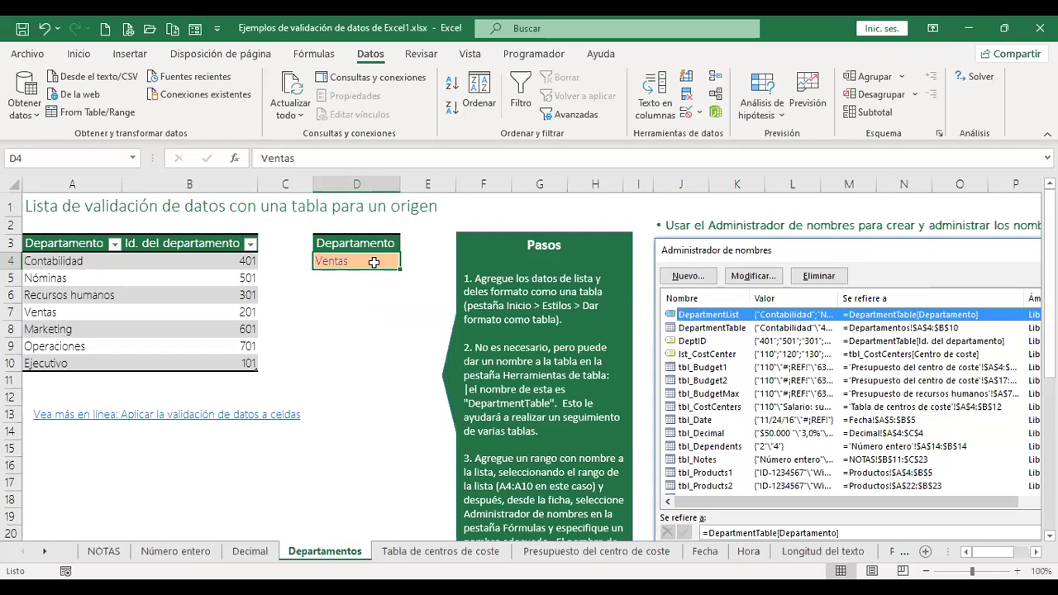
pyautogui.click(97, 553)
pyautogui.scroll(-6, 243, 428)
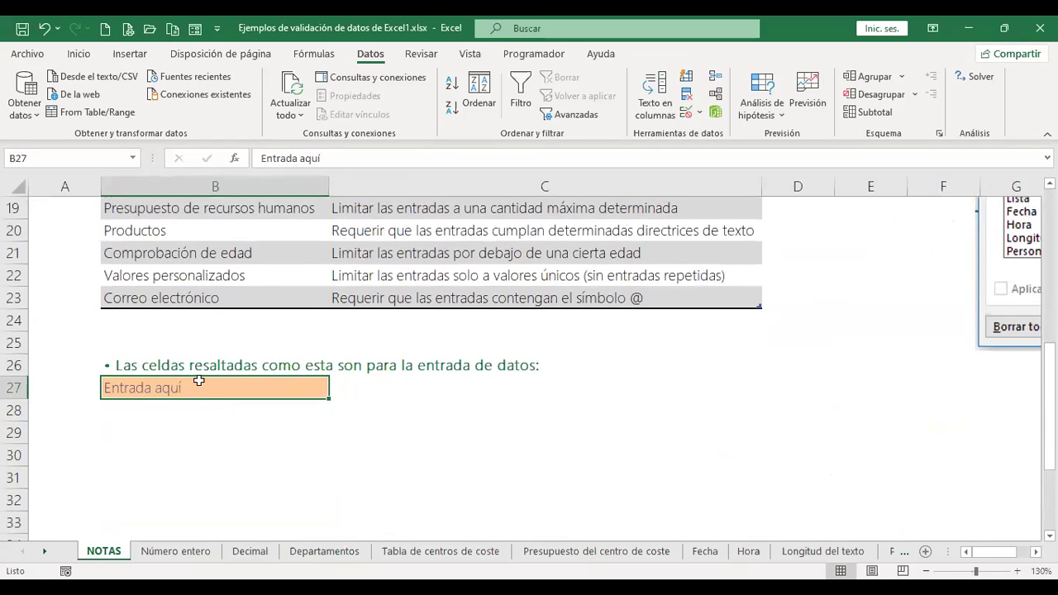
# - On the Departamentos sheet, point out the department list A4:A10 and enter RRHH in the Departamento cell D4
pyautogui.click(346, 562)
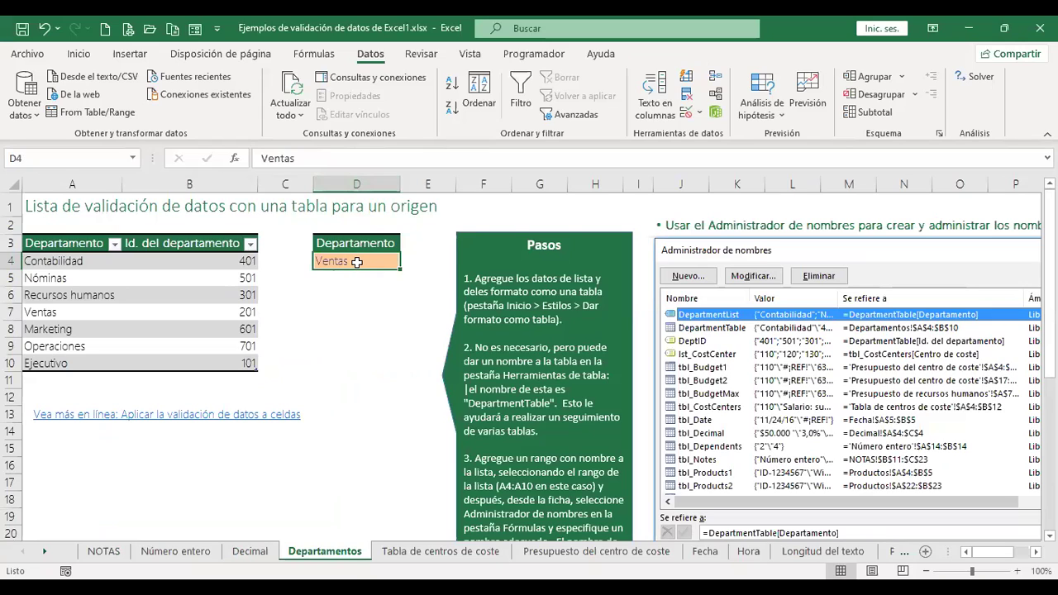
pyautogui.moveTo(56, 261); pyautogui.dragTo(54, 361)
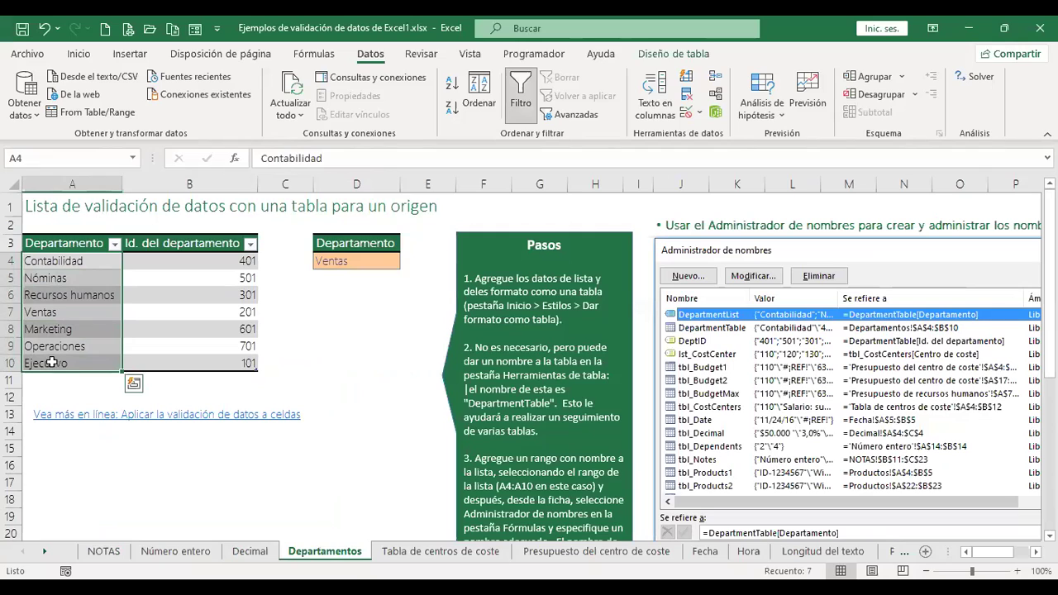
pyautogui.click(368, 261)
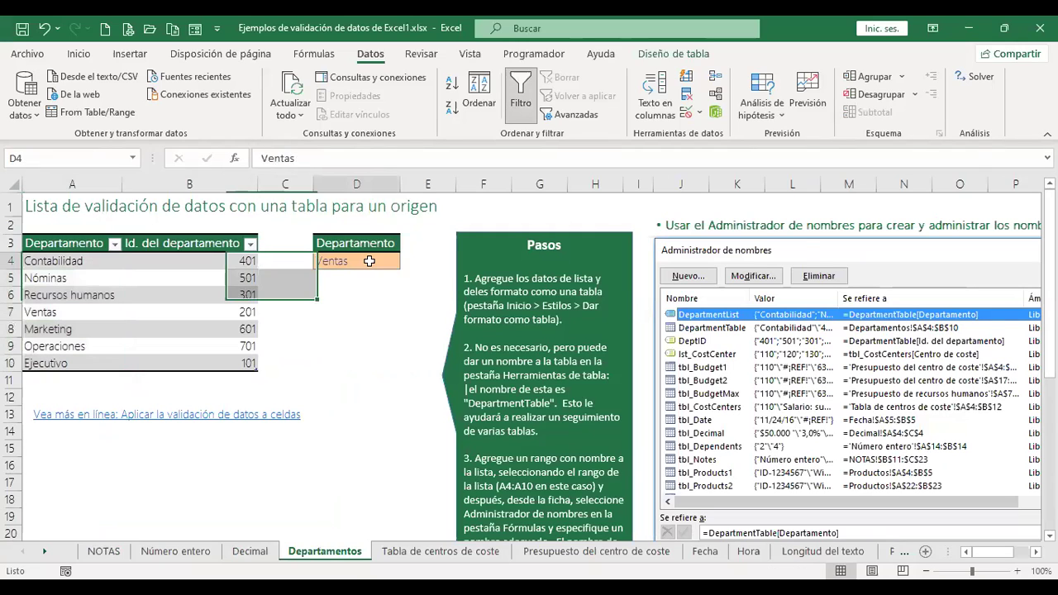
pyautogui.write('RRHH')
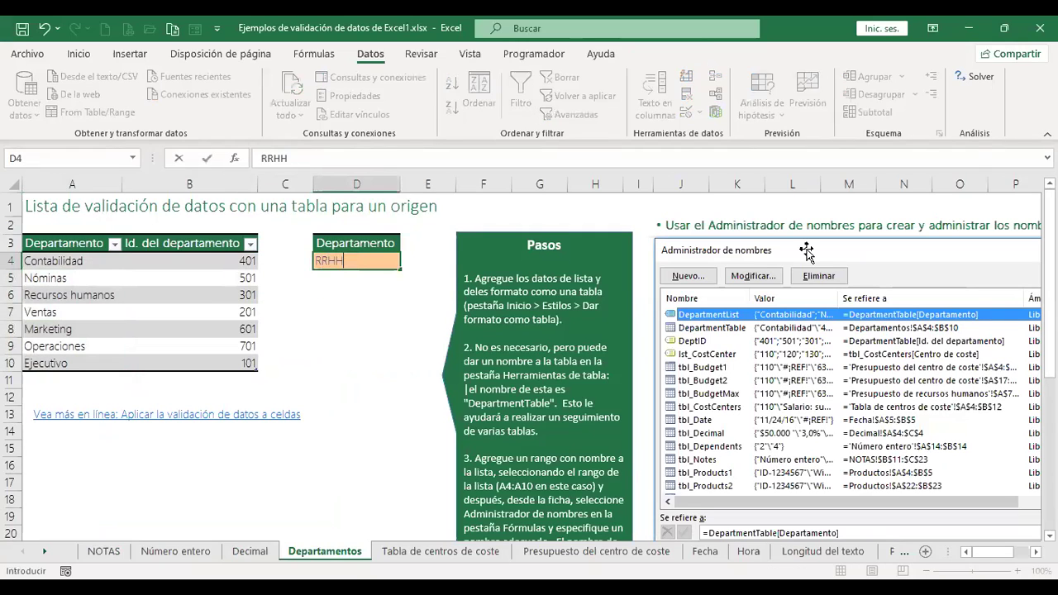
pyautogui.press('Return')
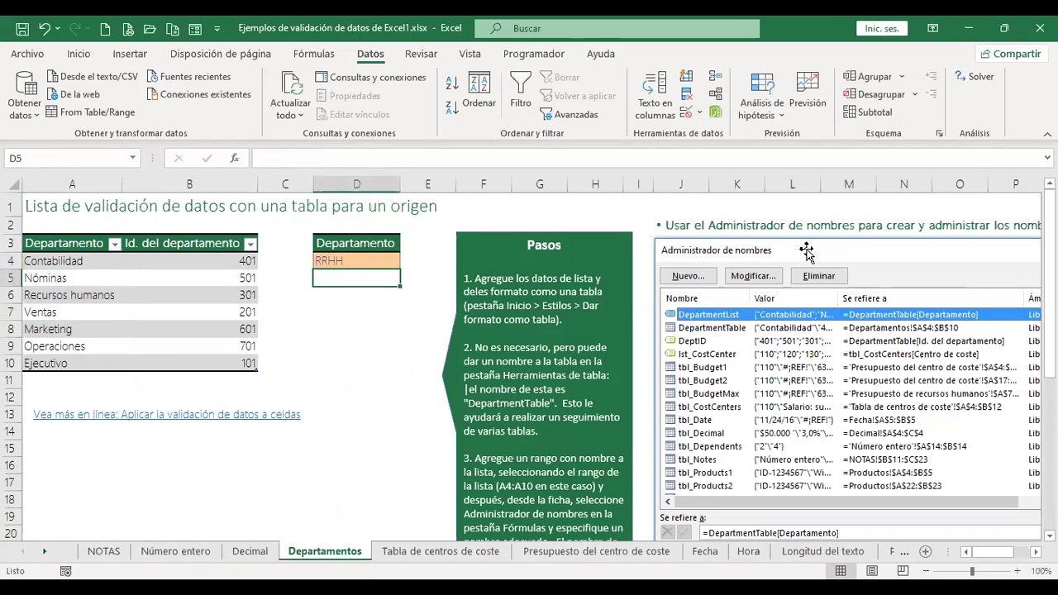
pyautogui.press('Up')
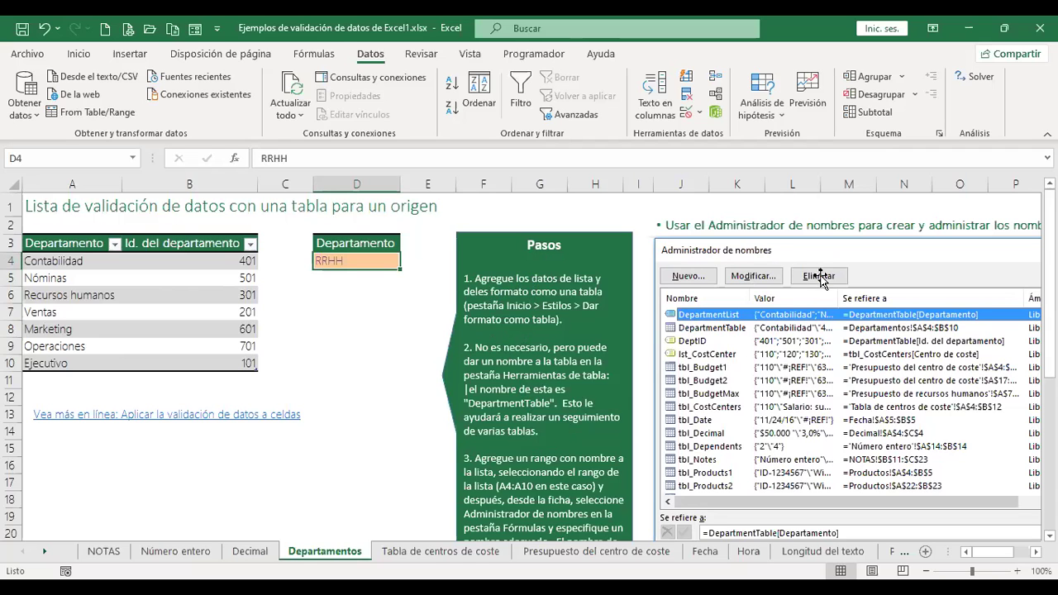
# - Go to the DepartmentList named range to check which cells it covers, and reselect the Departamento cell D4
pyautogui.scroll(-1, 749, 259)
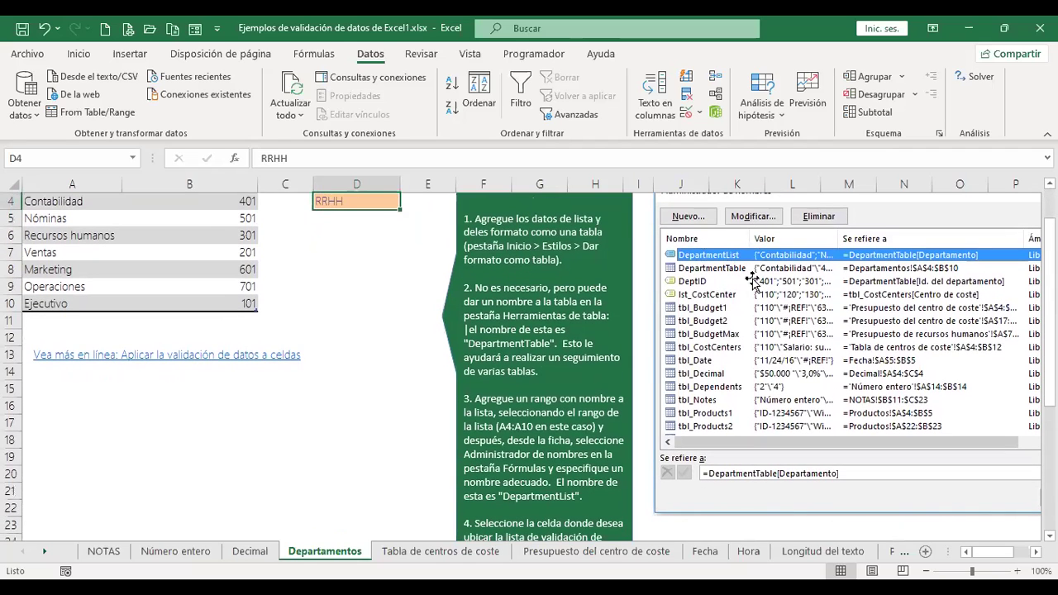
pyautogui.scroll(1, 821, 361)
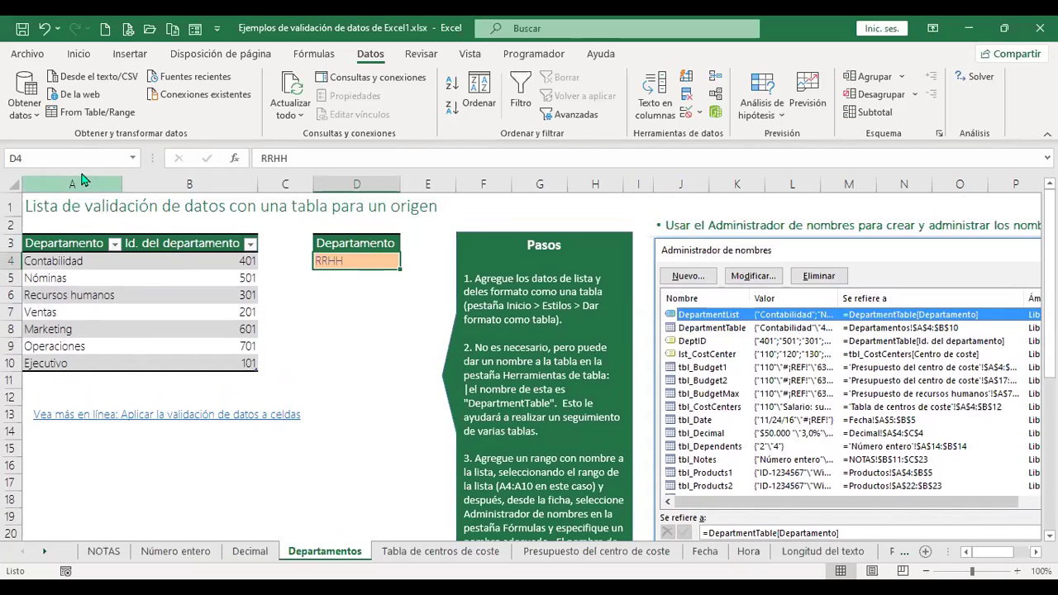
pyautogui.click(133, 158)
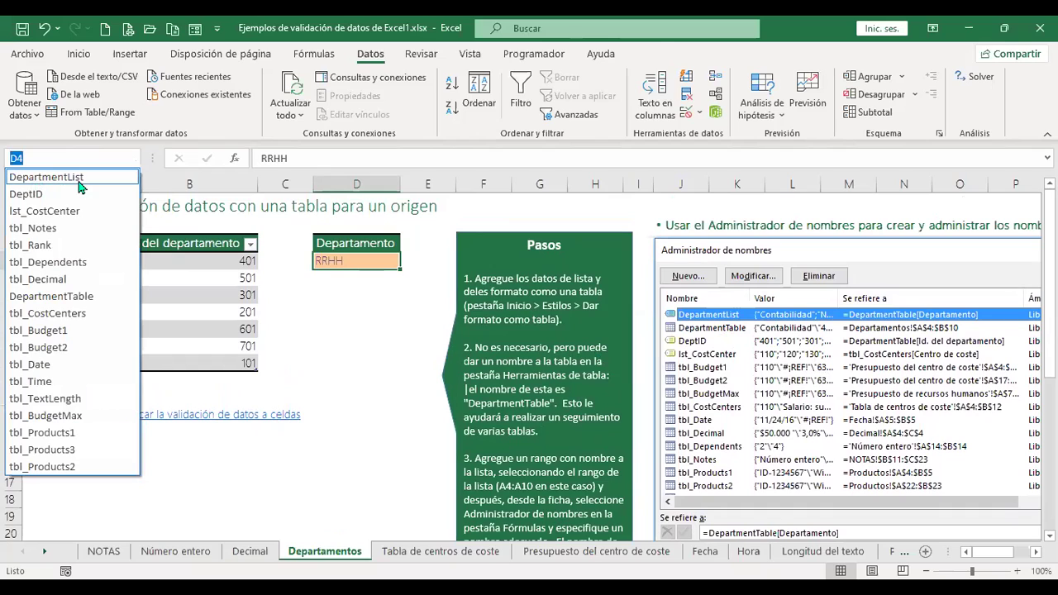
pyautogui.click(81, 189)
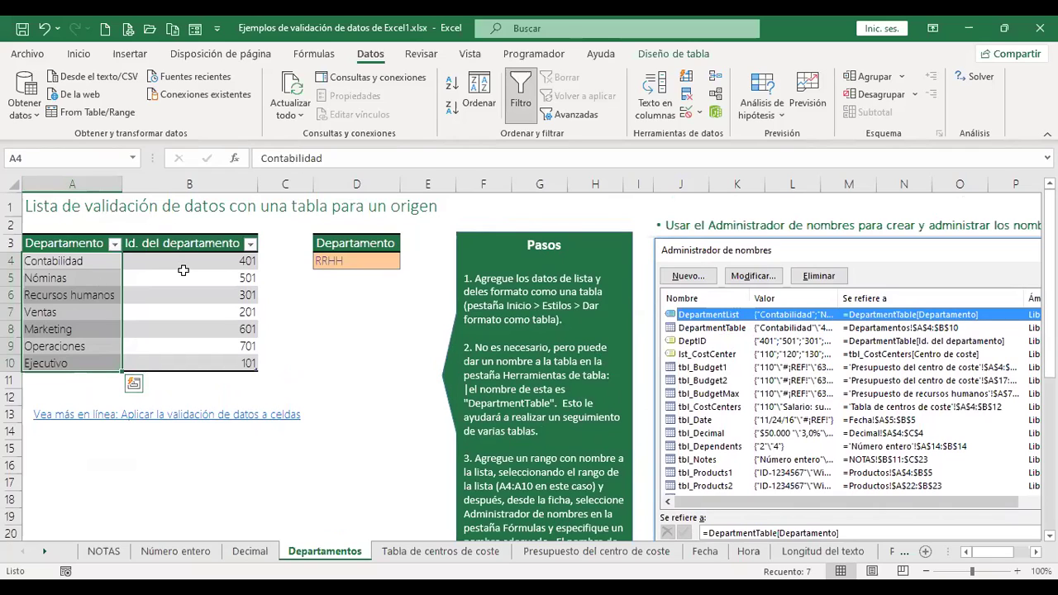
pyautogui.click(369, 260)
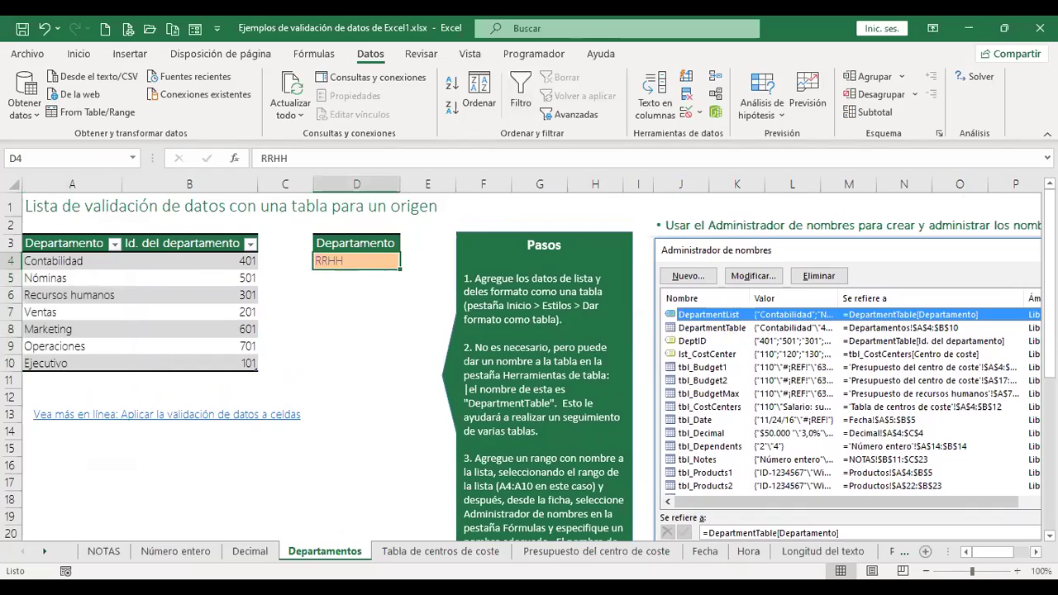
# - Examine the Departamentos sheet's sample images for defined names, the list validation with source =DepartmentList, and the input message
pyautogui.hscroll(5, 529, 380)
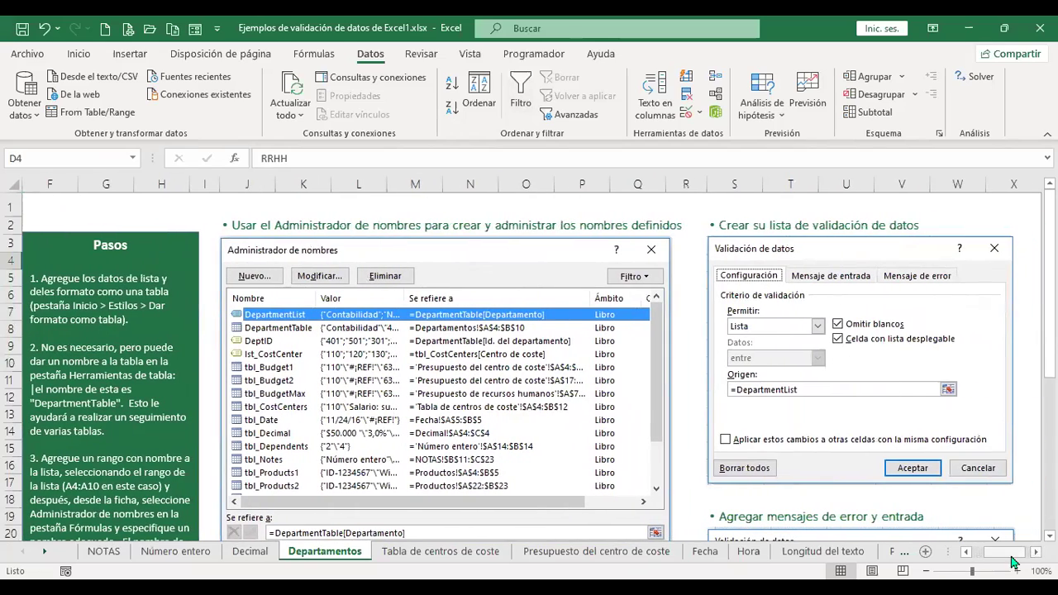
pyautogui.hscroll(4, 867, 358)
pyautogui.click(868, 311)
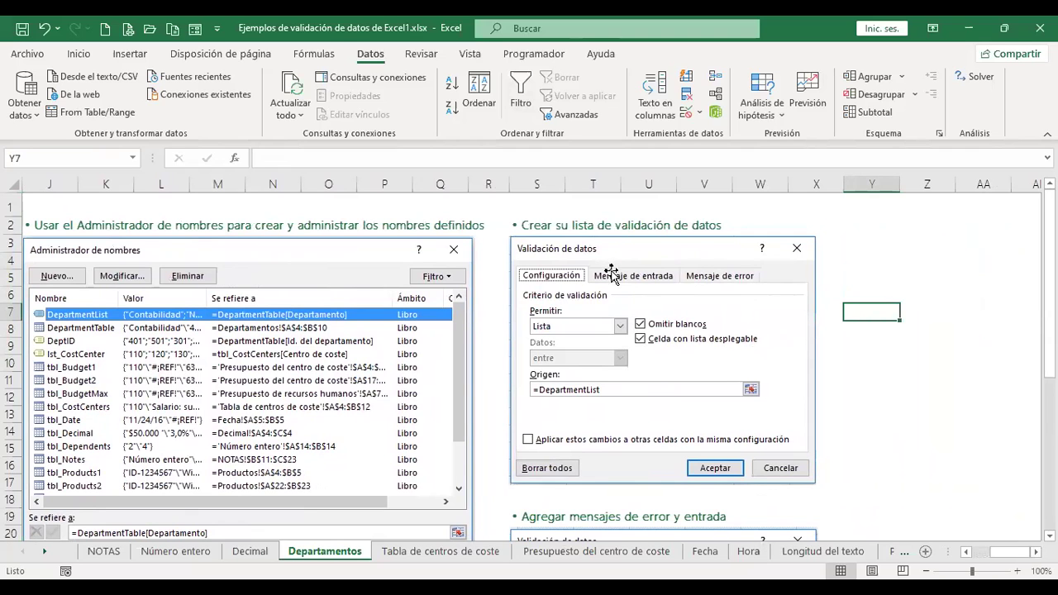
pyautogui.scroll(-1, 595, 401)
pyautogui.scroll(-3, 594, 401)
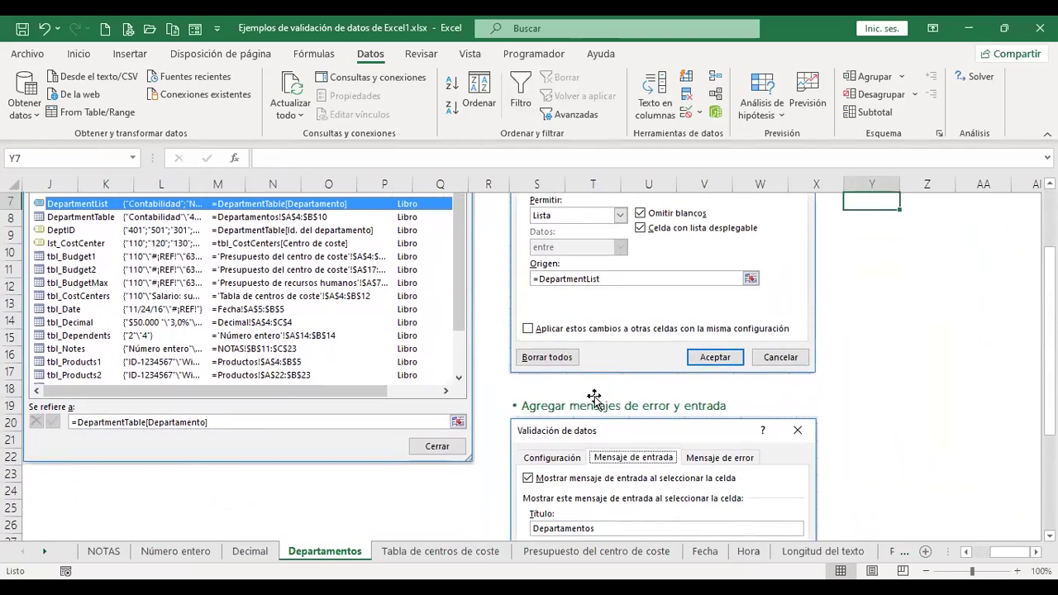
pyautogui.scroll(4, 595, 310)
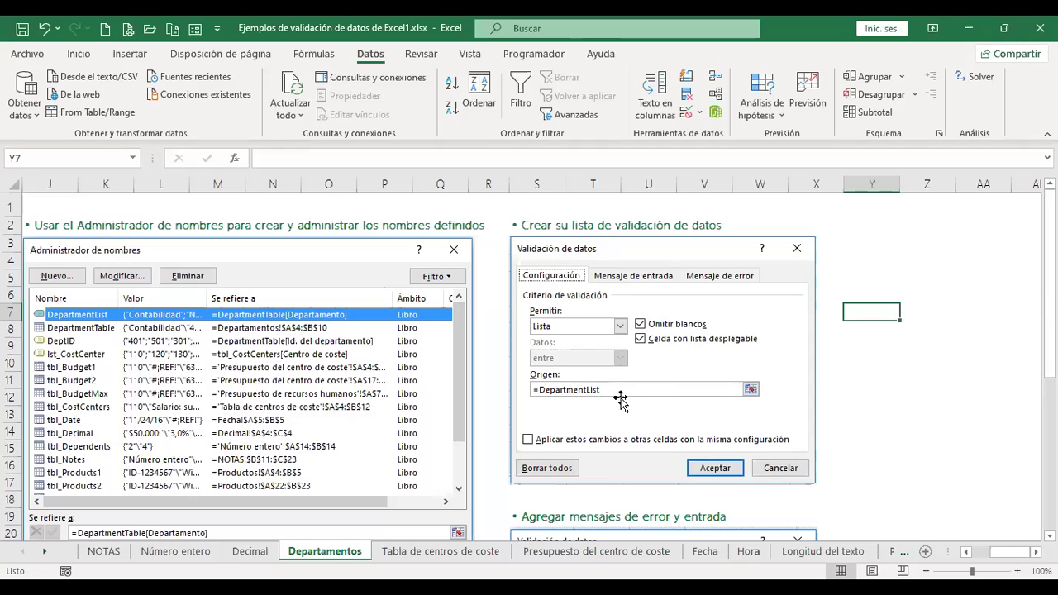
pyautogui.scroll(-5, 883, 411)
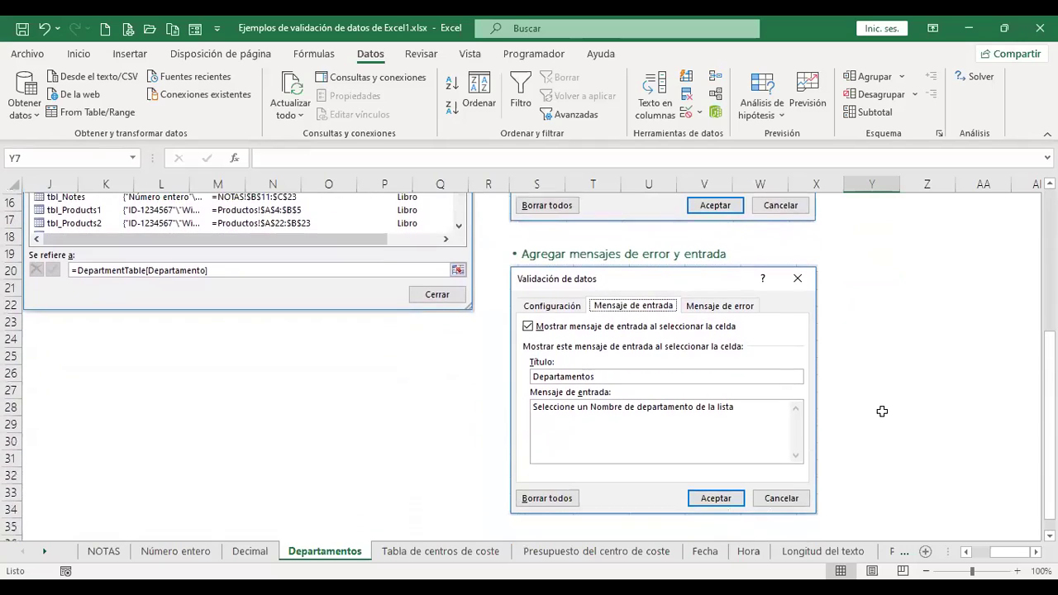
pyautogui.scroll(-2, 882, 411)
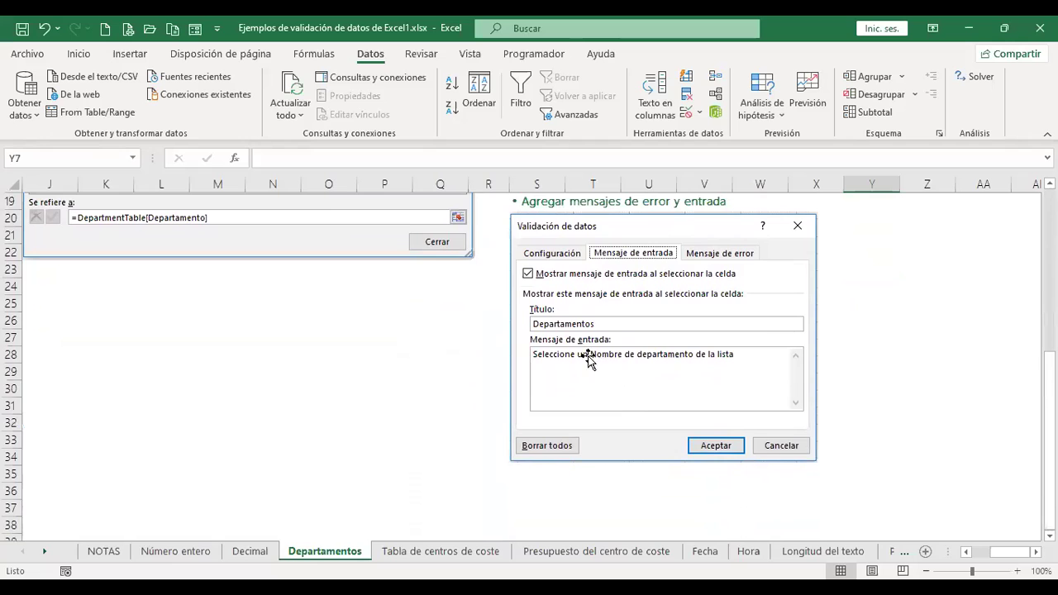
pyautogui.scroll(1, 686, 379)
pyautogui.scroll(6, 744, 335)
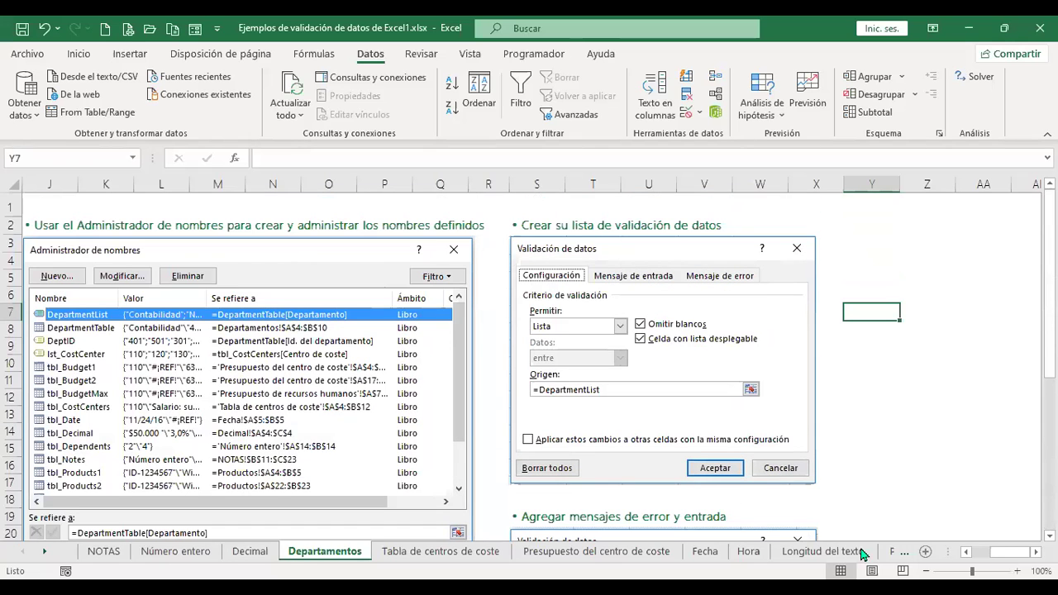
# - Apply a Lista data validation to the Departamento cell D4 with source =$A$4:$A$10, and display the cell's department choices
pyautogui.moveTo(1007, 559); pyautogui.dragTo(980, 560)
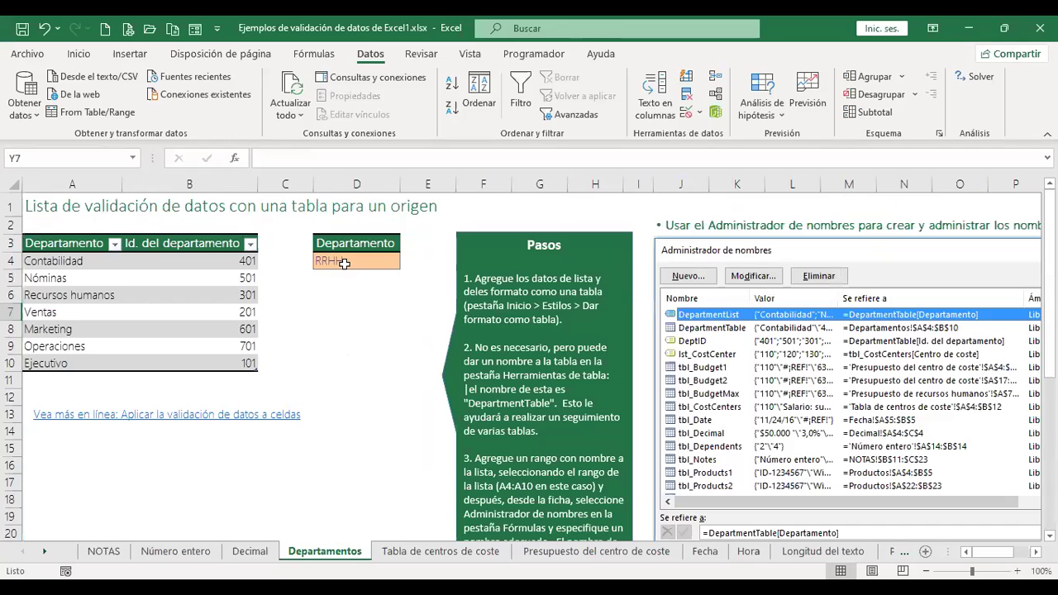
pyautogui.click(355, 260)
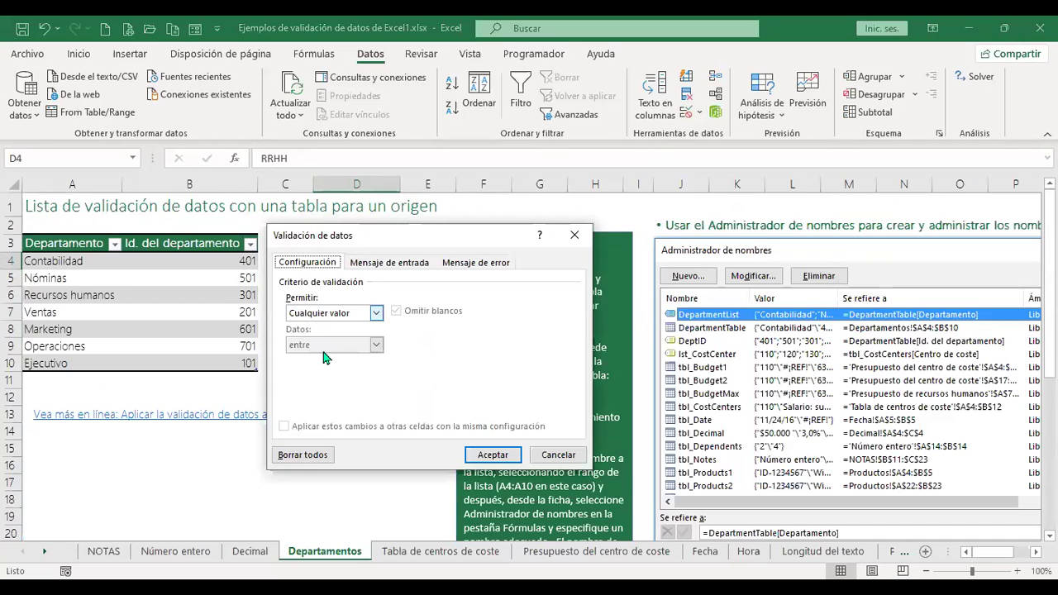
pyautogui.click(331, 312)
pyautogui.click(322, 361)
pyautogui.moveTo(372, 244); pyautogui.dragTo(628, 190)
pyautogui.click(574, 323)
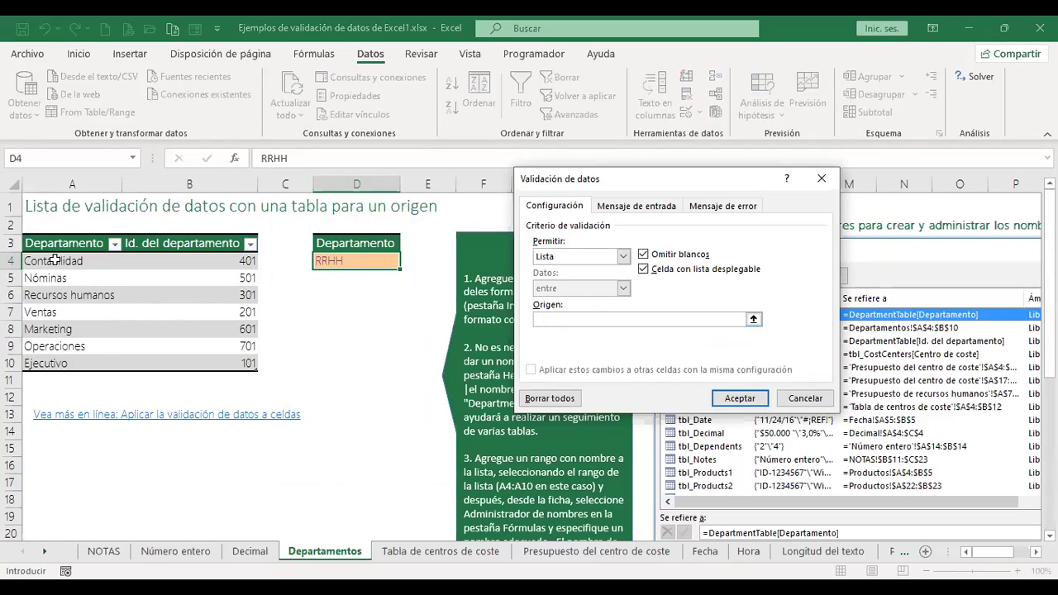
pyautogui.moveTo(34, 260); pyautogui.dragTo(33, 362)
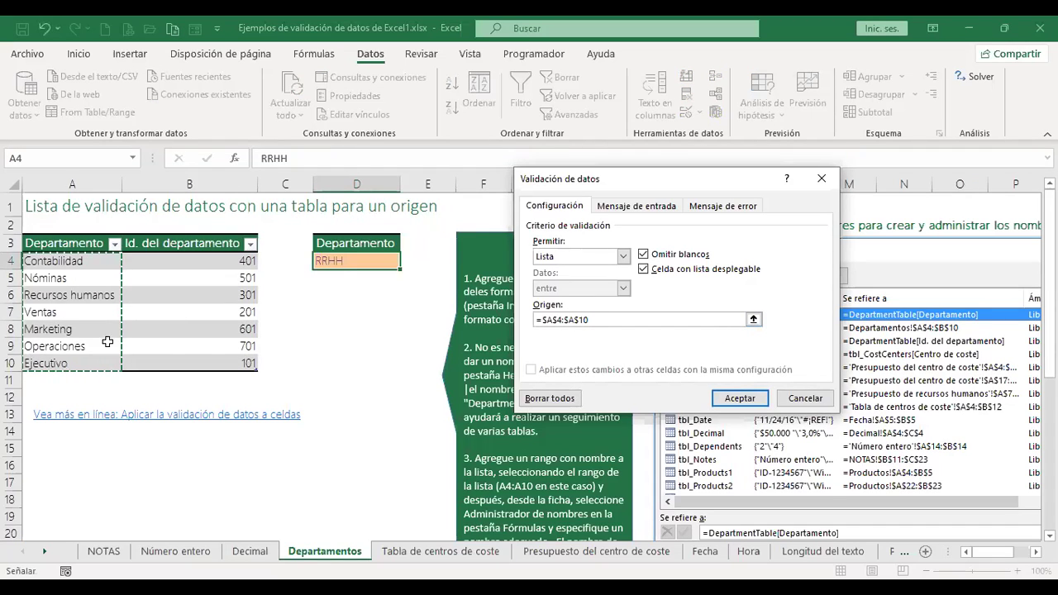
pyautogui.click(741, 400)
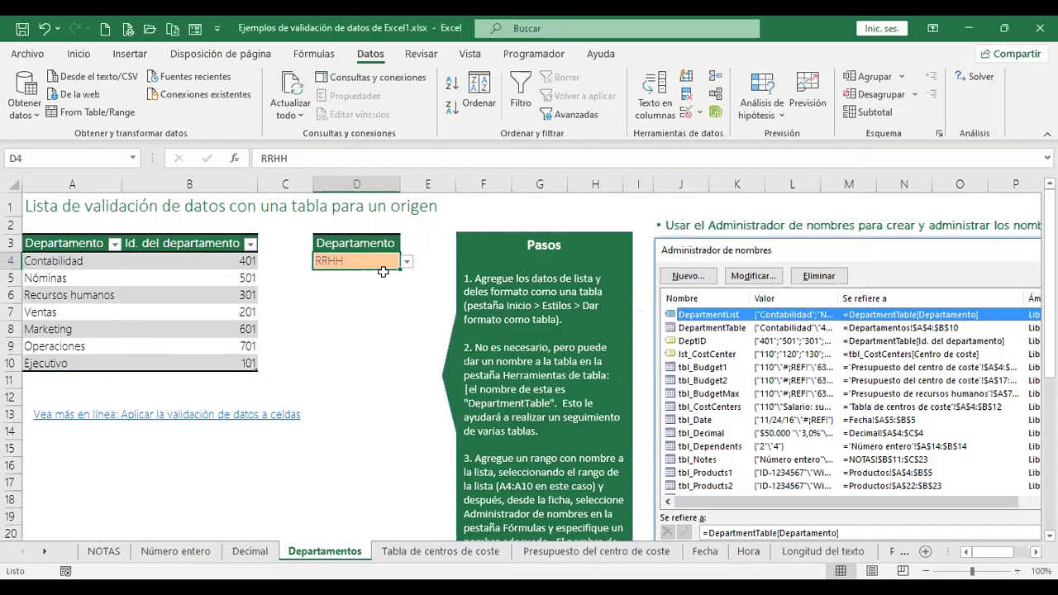
pyautogui.click(408, 262)
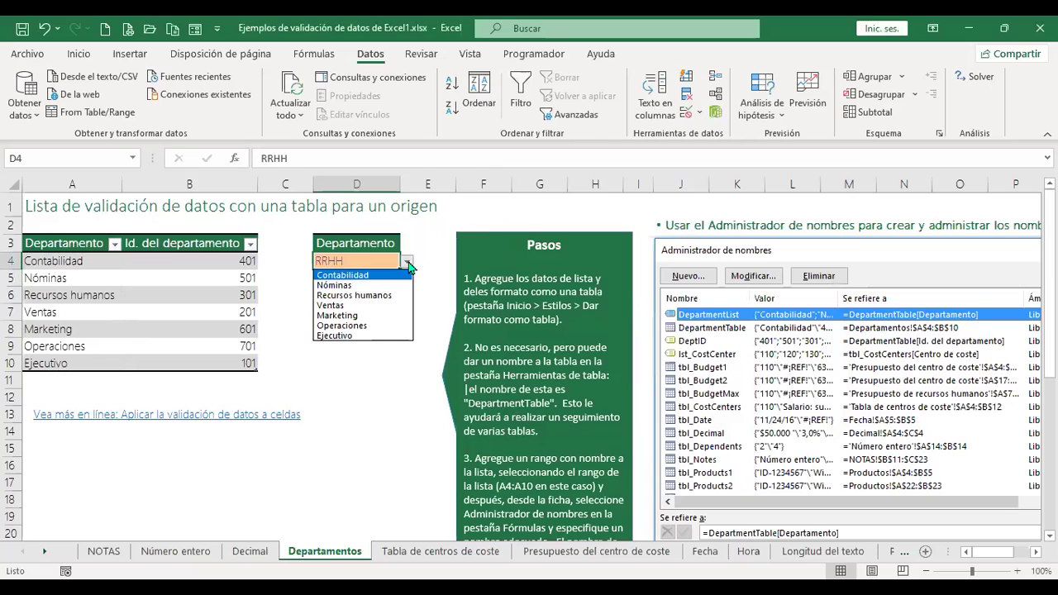
# - Choose Nóminas and then Operaciones from the Departamento drop-down list in cell D4
pyautogui.click(361, 285)
pyautogui.click(407, 262)
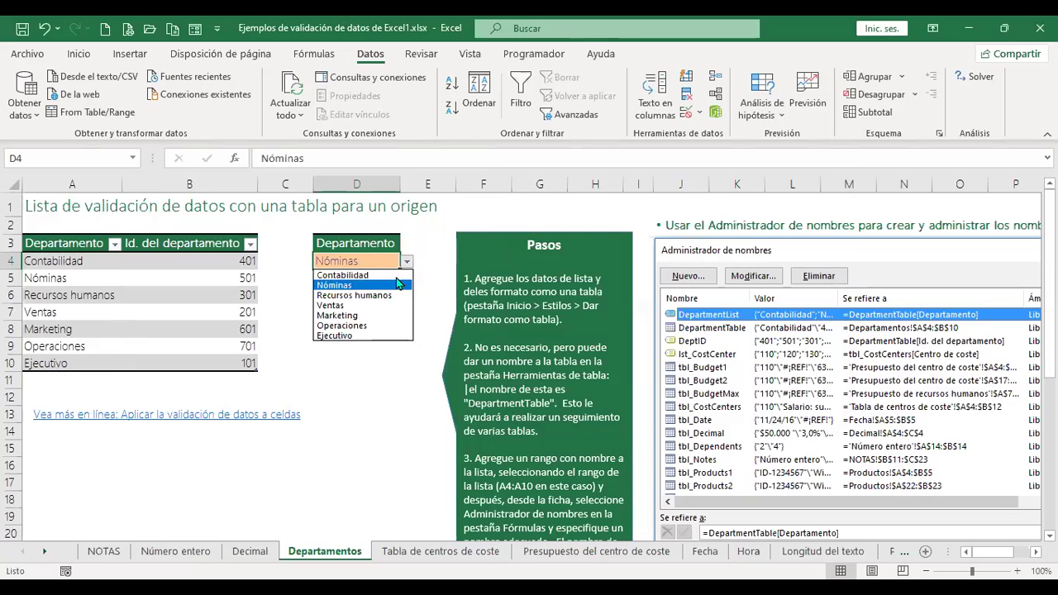
pyautogui.click(364, 327)
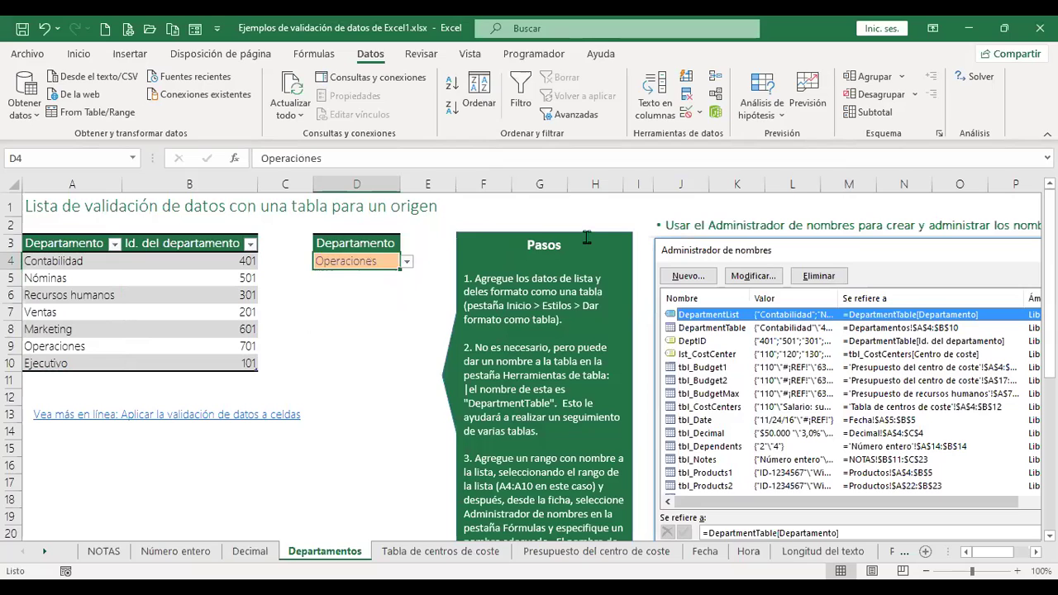
# - Try to enter RRHH in cell D4, then choose Marketing from its drop-down list instead
pyautogui.write('RRHH')
pyautogui.press('Return')
pyautogui.press('Escape')
pyautogui.click(407, 261)
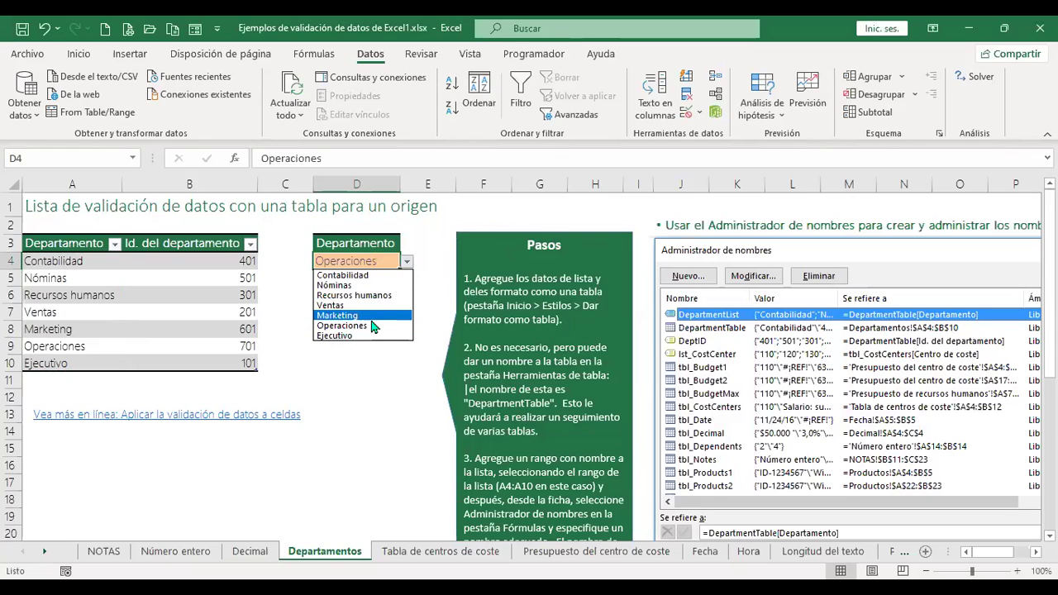
pyautogui.click(372, 316)
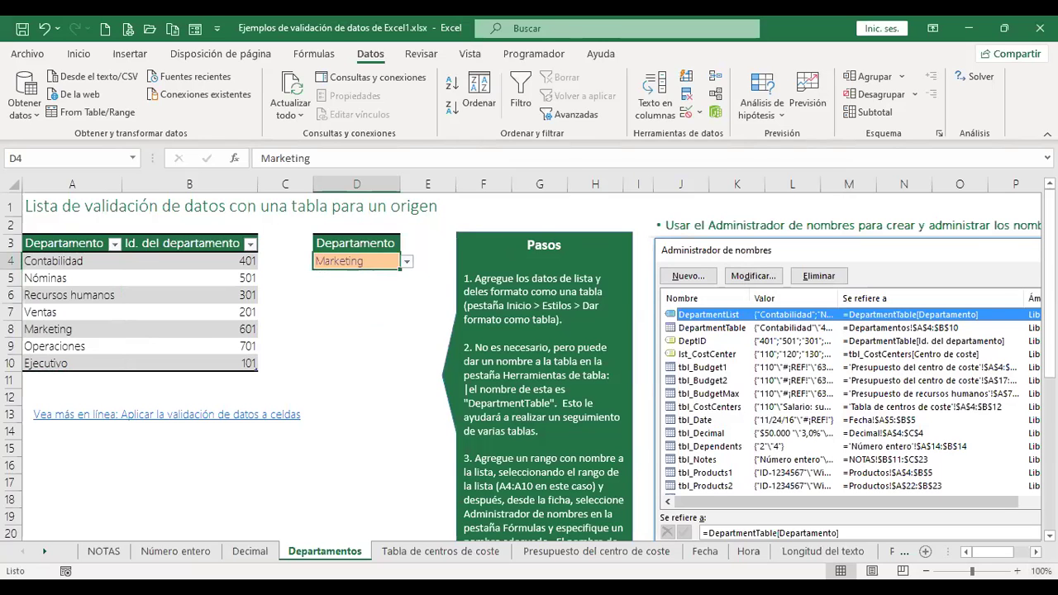
# - Re-enter =DepartmentList as the source of the list validation on cell D4 and apply it
pyautogui.hscroll(4, 403, 276)
pyautogui.hscroll(2, 777, 389)
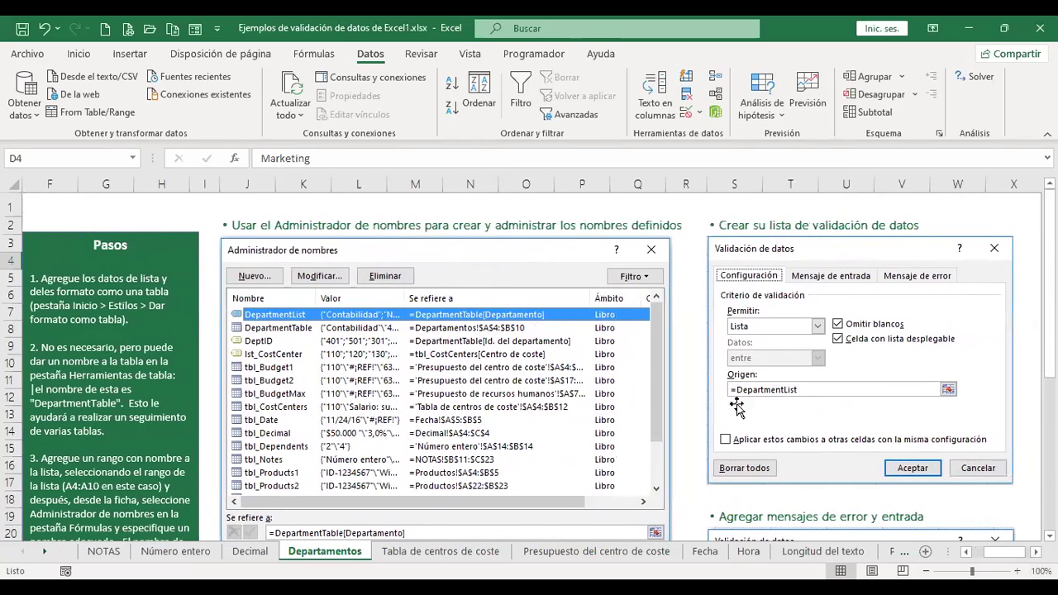
pyautogui.click(971, 562)
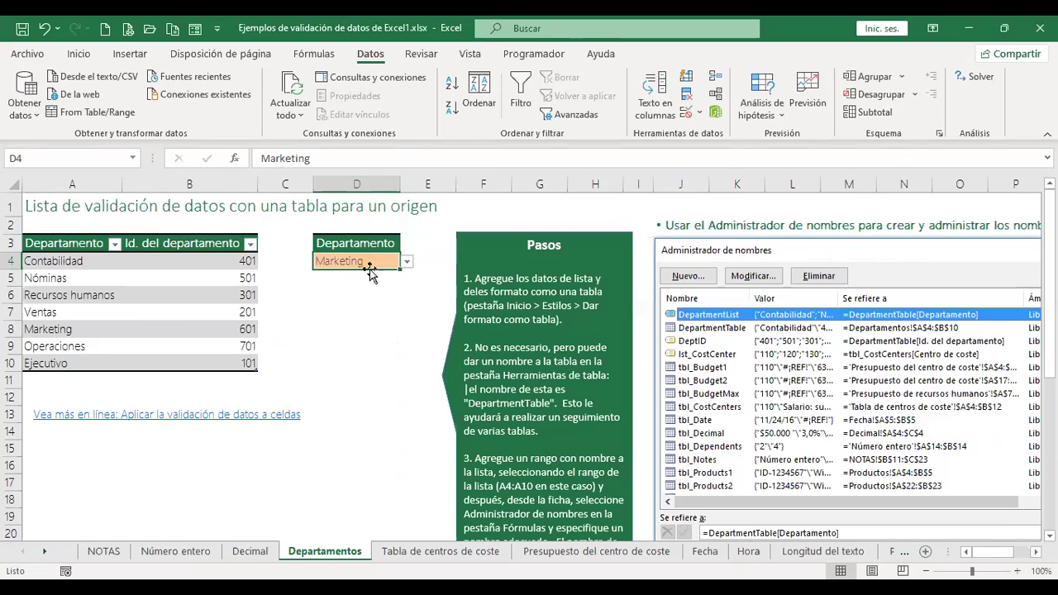
pyautogui.click(687, 113)
pyautogui.moveTo(599, 320); pyautogui.dragTo(527, 321)
pyautogui.press('BackSpace')
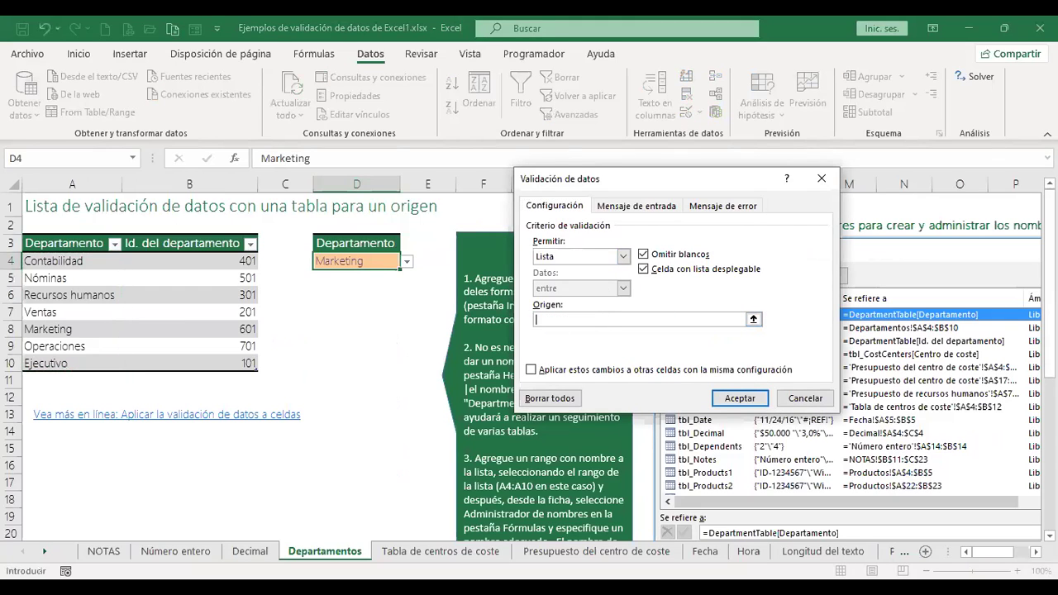
pyautogui.write('=DepartmentList')
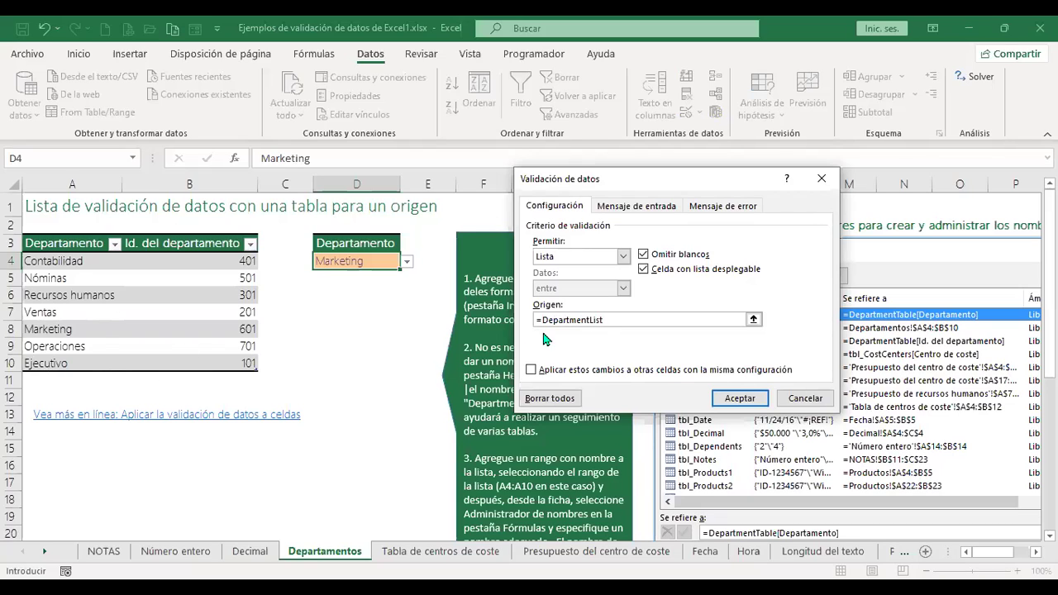
pyautogui.click(740, 398)
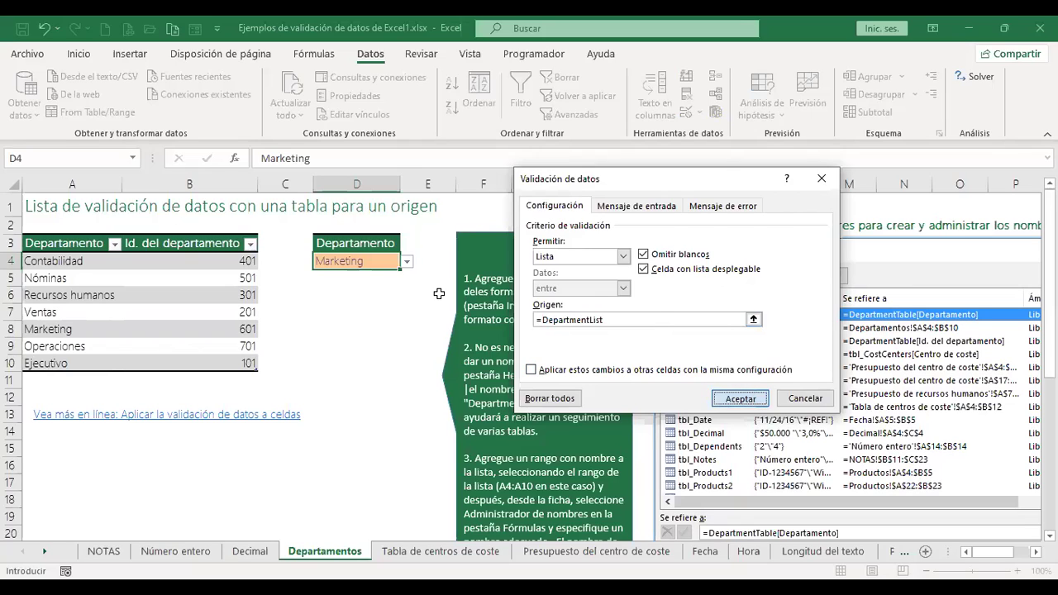
# - Check which departments the drop-down list in cell D4 offers
pyautogui.click(407, 261)
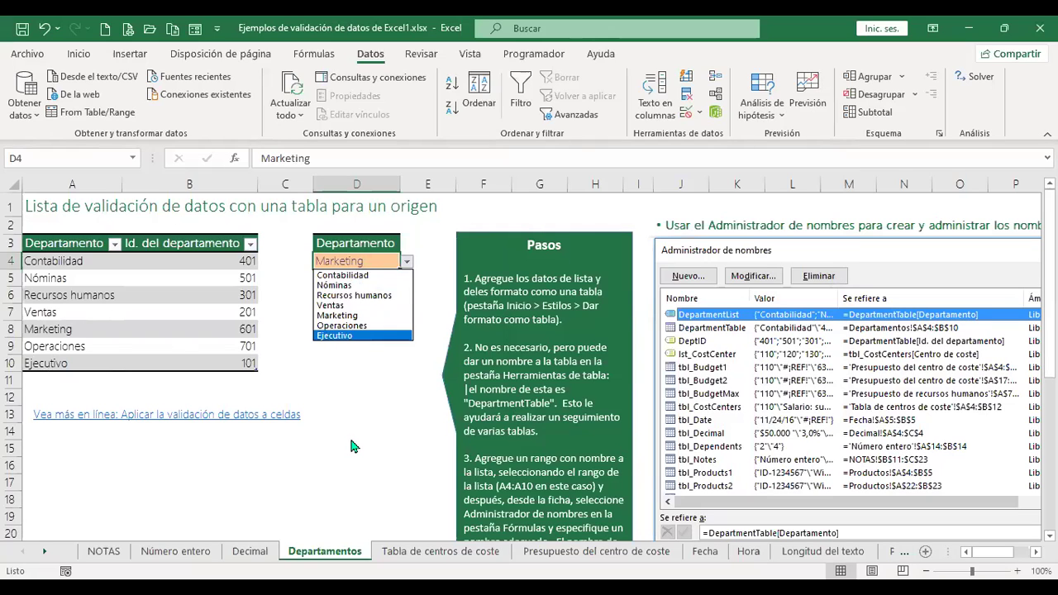
pyautogui.click(380, 438)
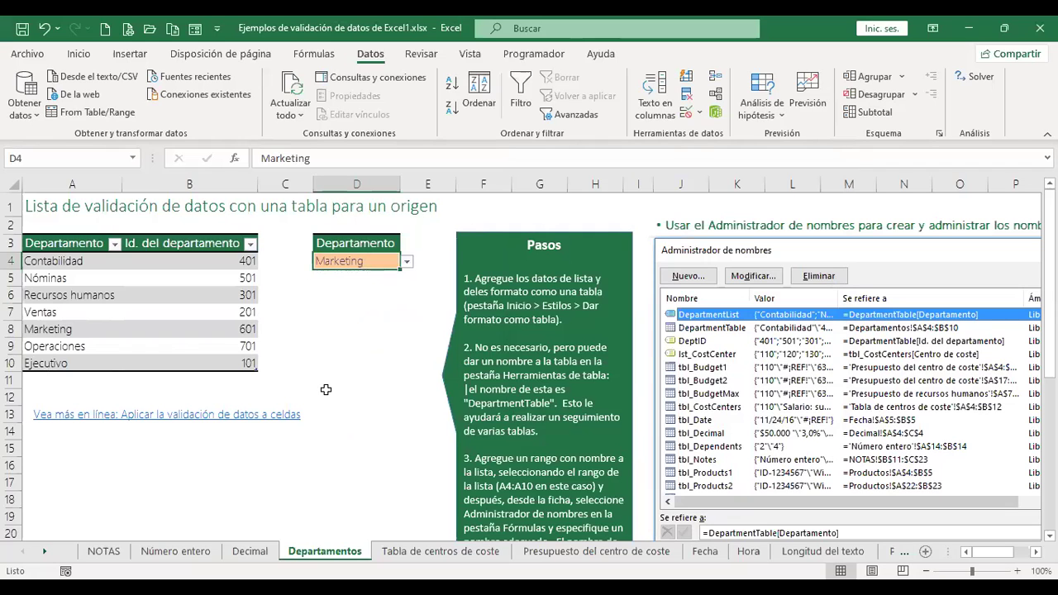
pyautogui.scroll(-4, 354, 430)
pyautogui.scroll(4, 354, 430)
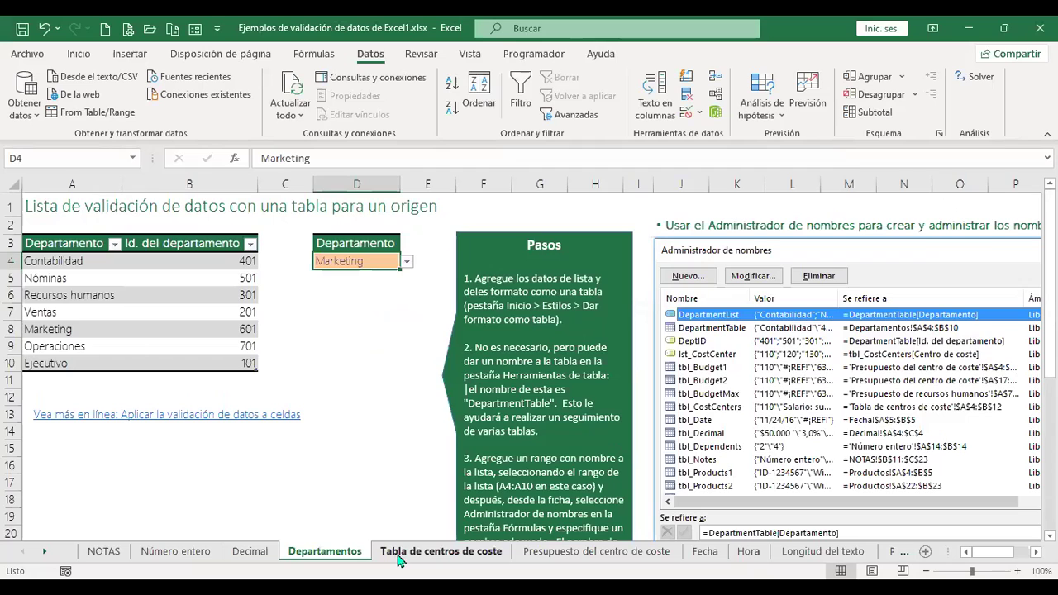
# - Compare the table on the Tabla de centros de coste sheet with the department names in A4:A10 on the Departamentos sheet
pyautogui.click(438, 554)
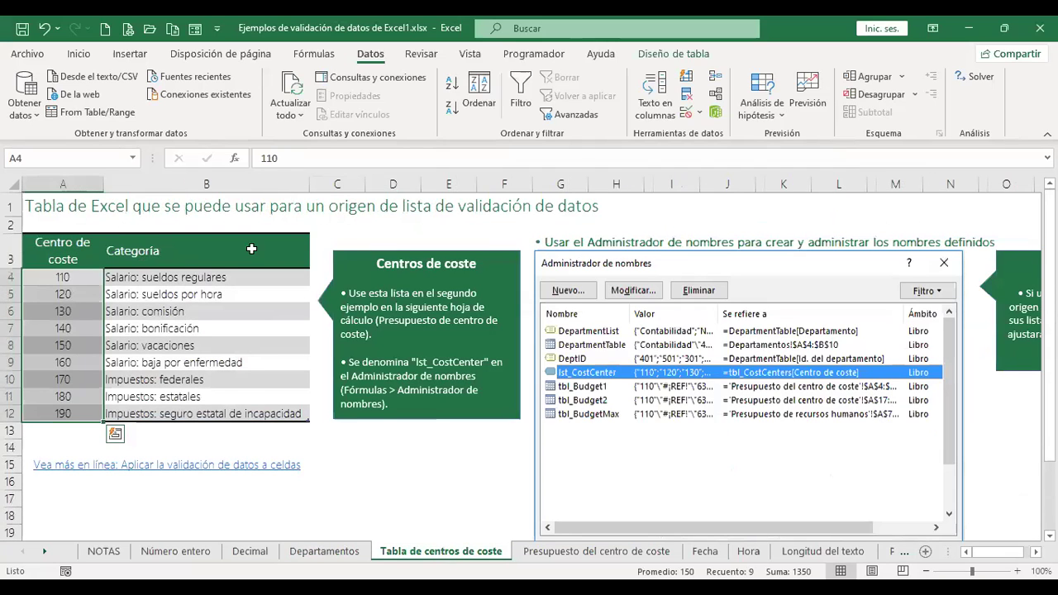
pyautogui.click(382, 477)
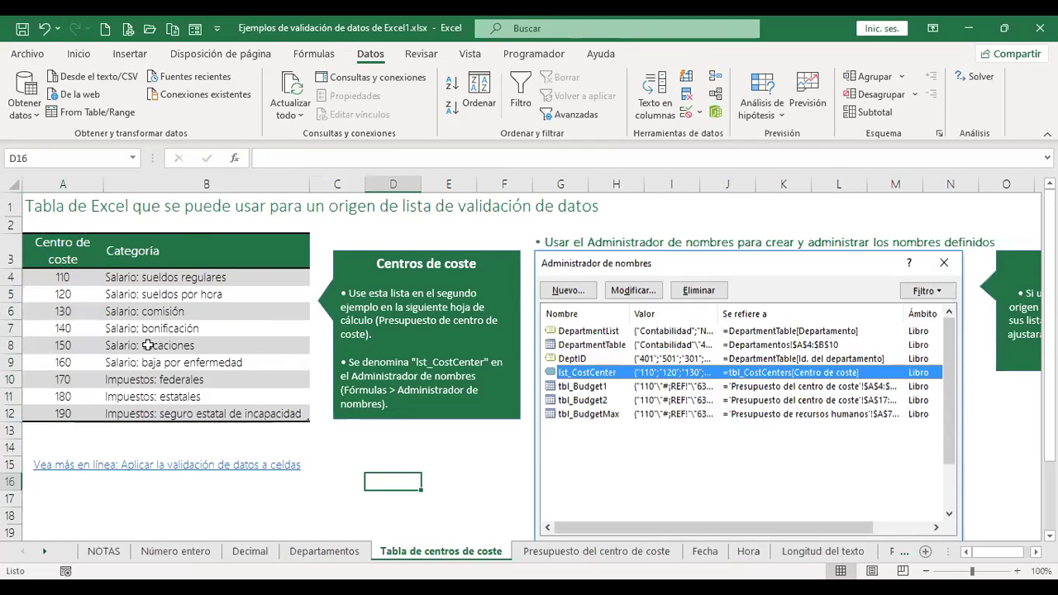
pyautogui.click(346, 554)
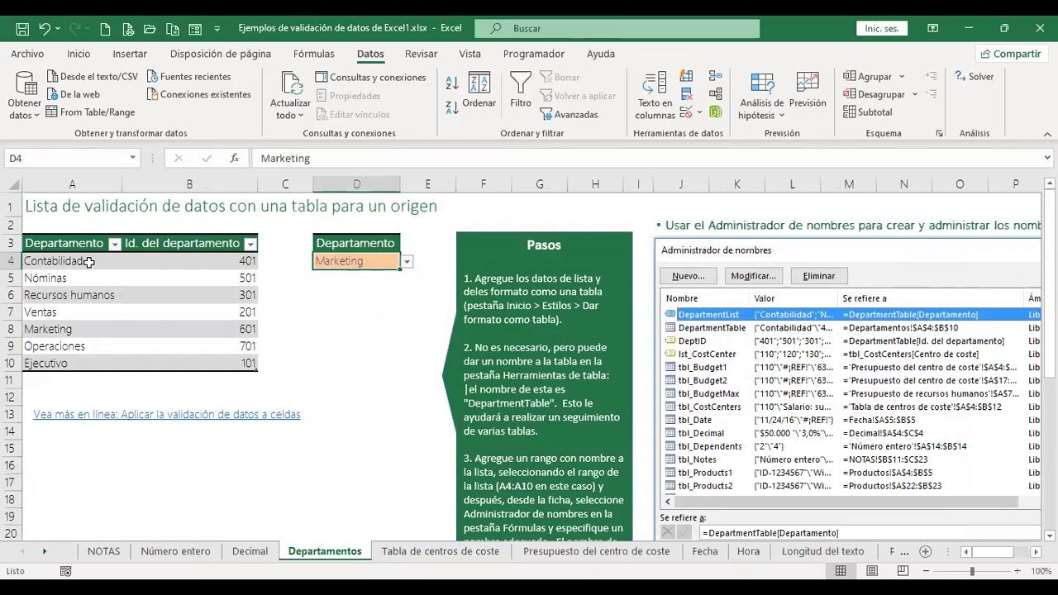
pyautogui.moveTo(52, 261); pyautogui.dragTo(46, 363)
pyautogui.click(414, 424)
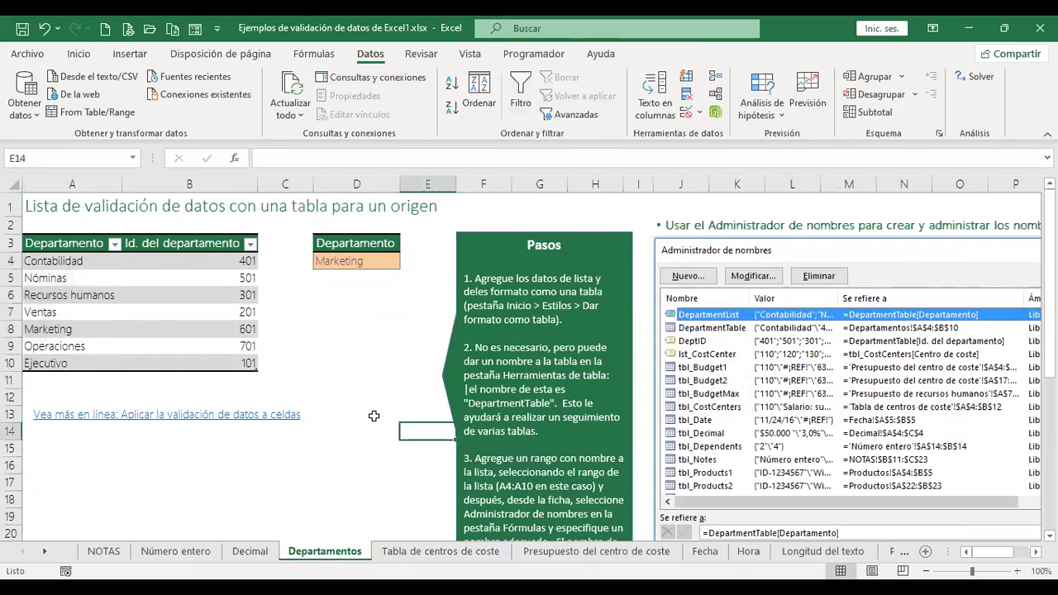
pyautogui.click(452, 559)
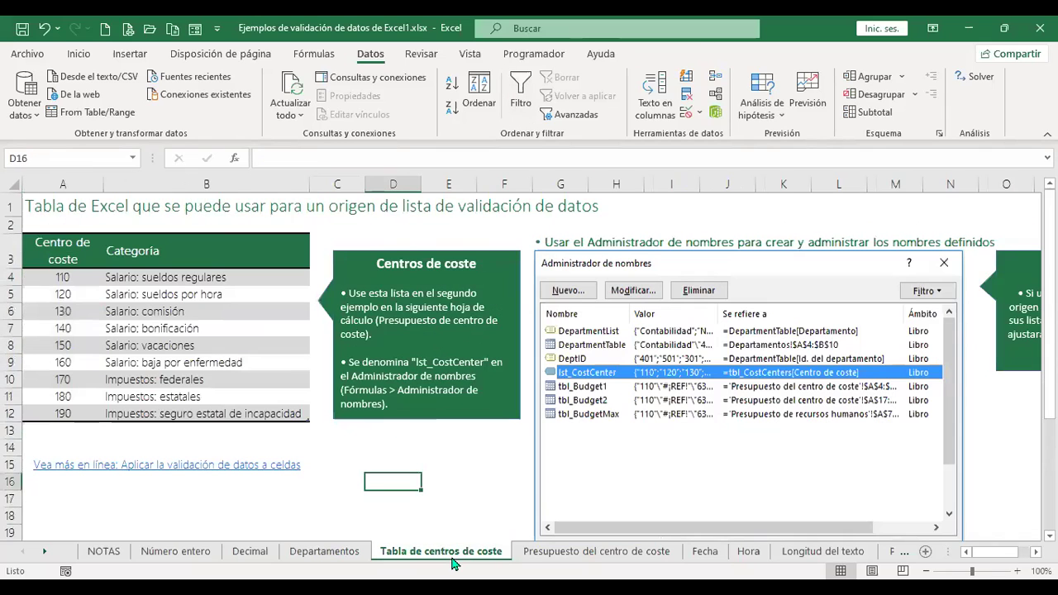
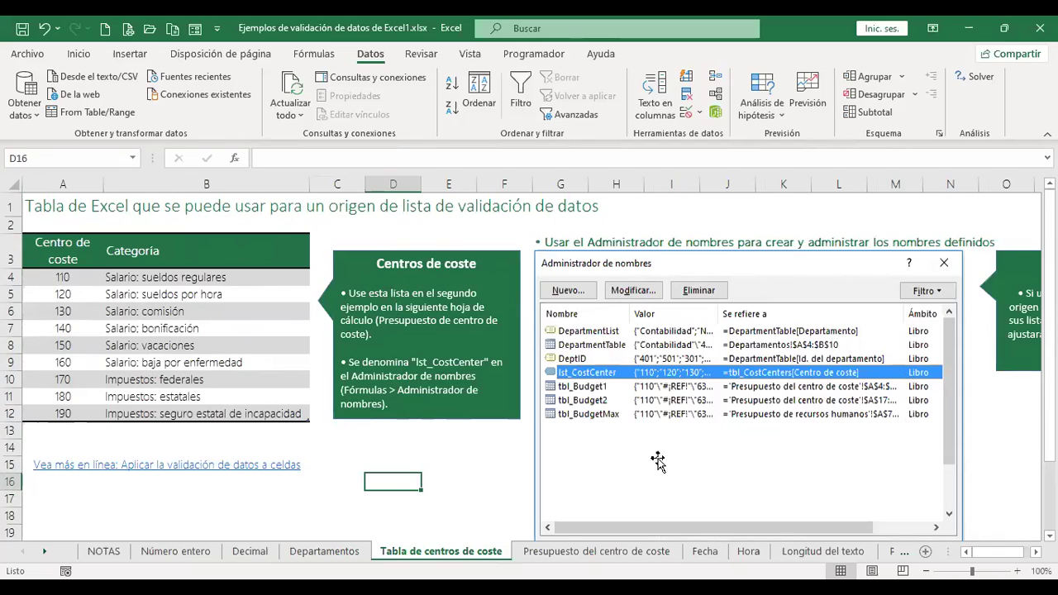
# - Review the name manager example, the dynamic list note and the cost centre table on the Tabla de centros de coste sheet
pyautogui.click(1023, 552)
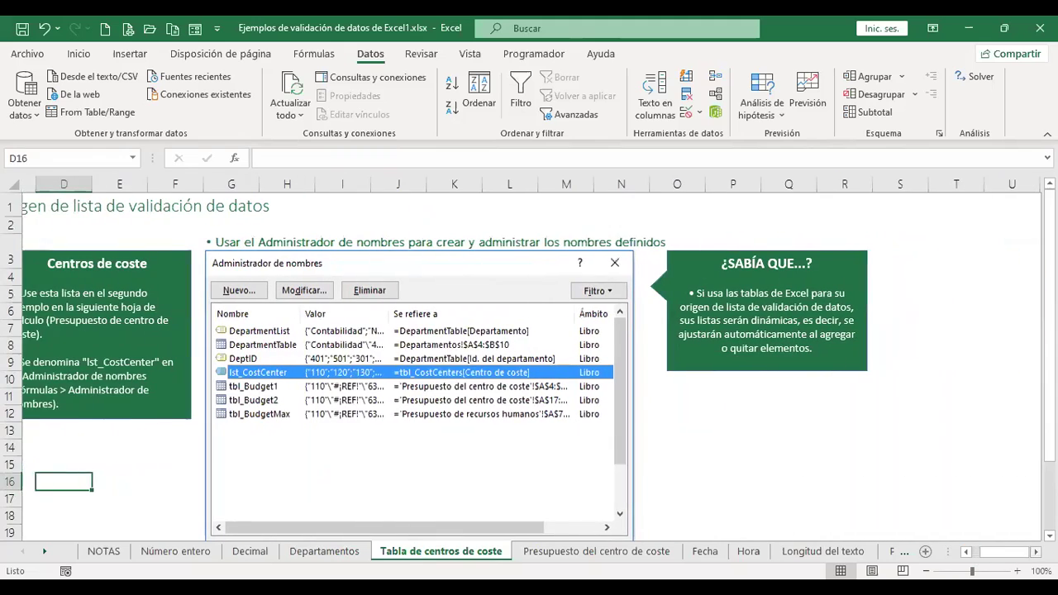
pyautogui.hscroll(-2, 427, 450)
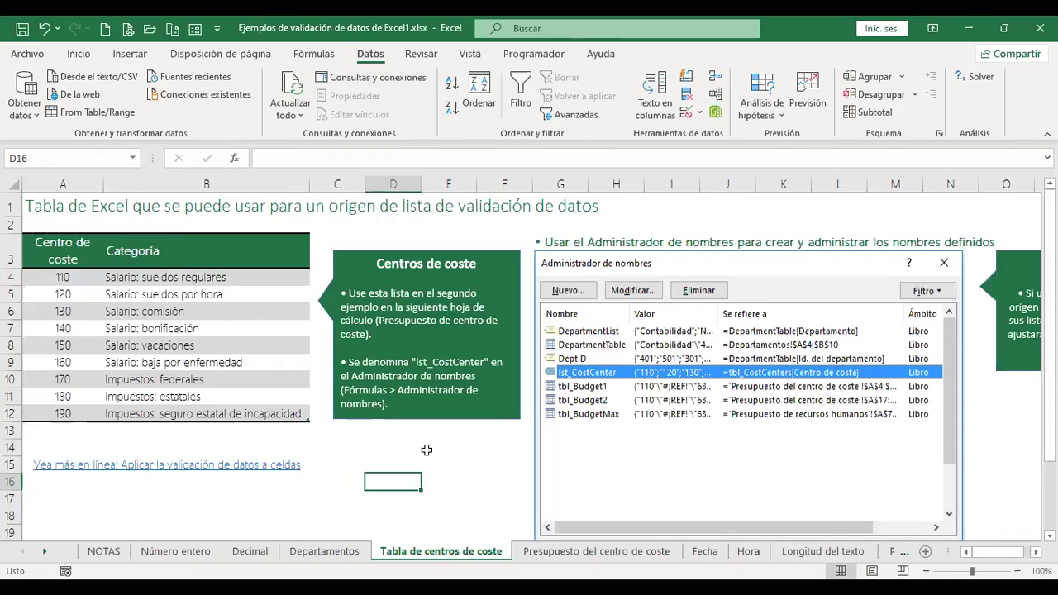
pyautogui.scroll(-2, 427, 449)
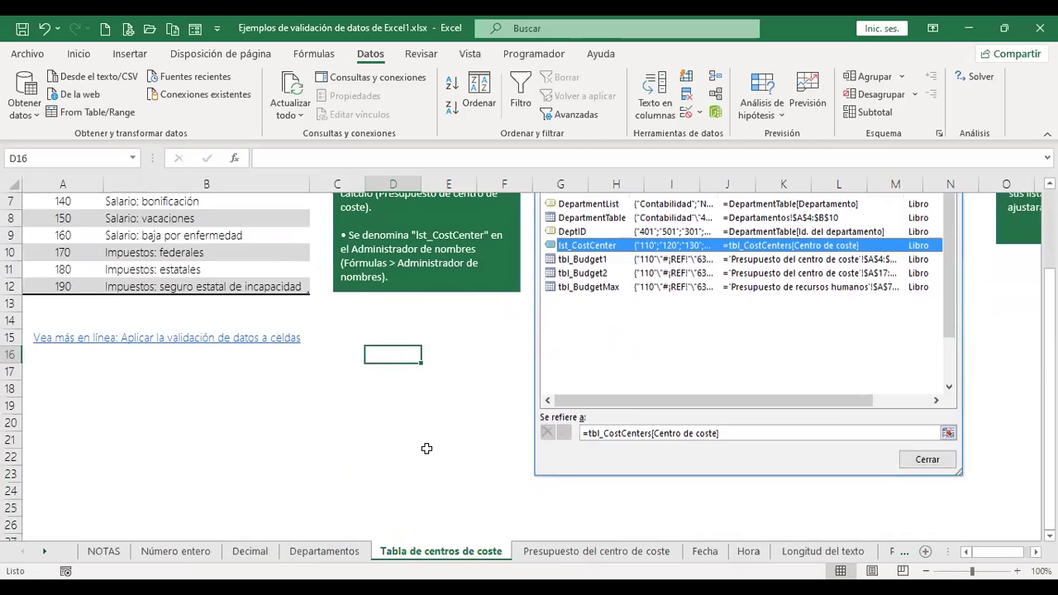
pyautogui.scroll(2, 426, 448)
pyautogui.click(230, 255)
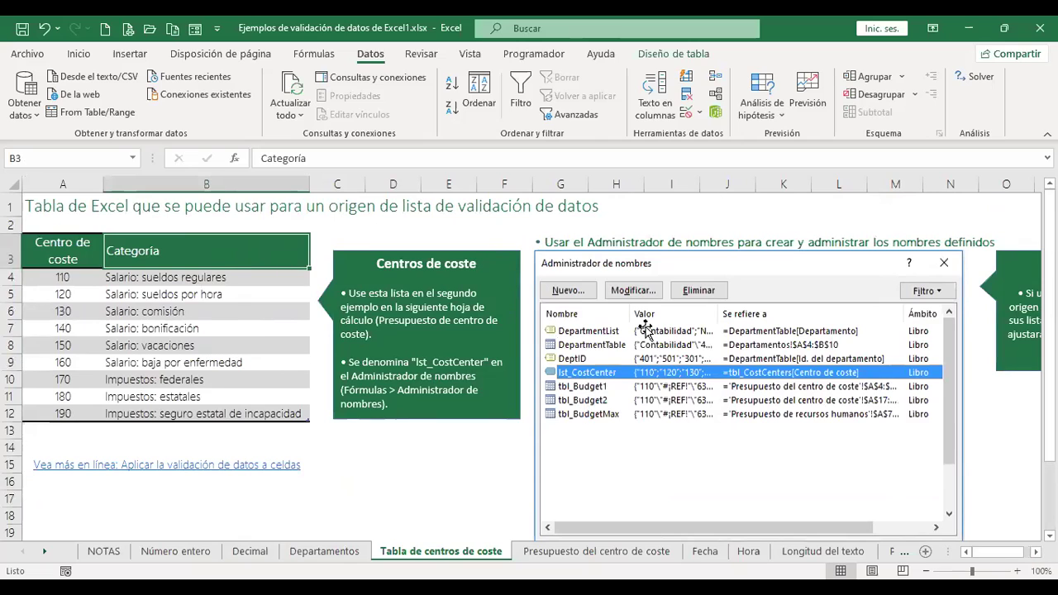
# - On the Presupuesto del centro de coste sheet, examine the cost centres in A4:A12 and the category formula in B4
pyautogui.click(598, 553)
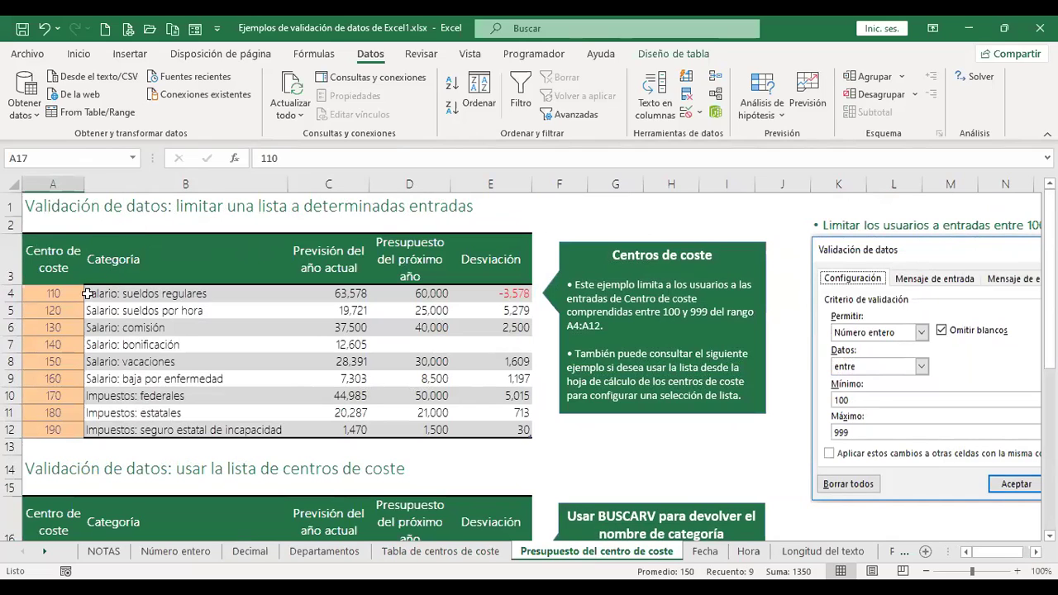
pyautogui.moveTo(60, 293); pyautogui.dragTo(54, 430)
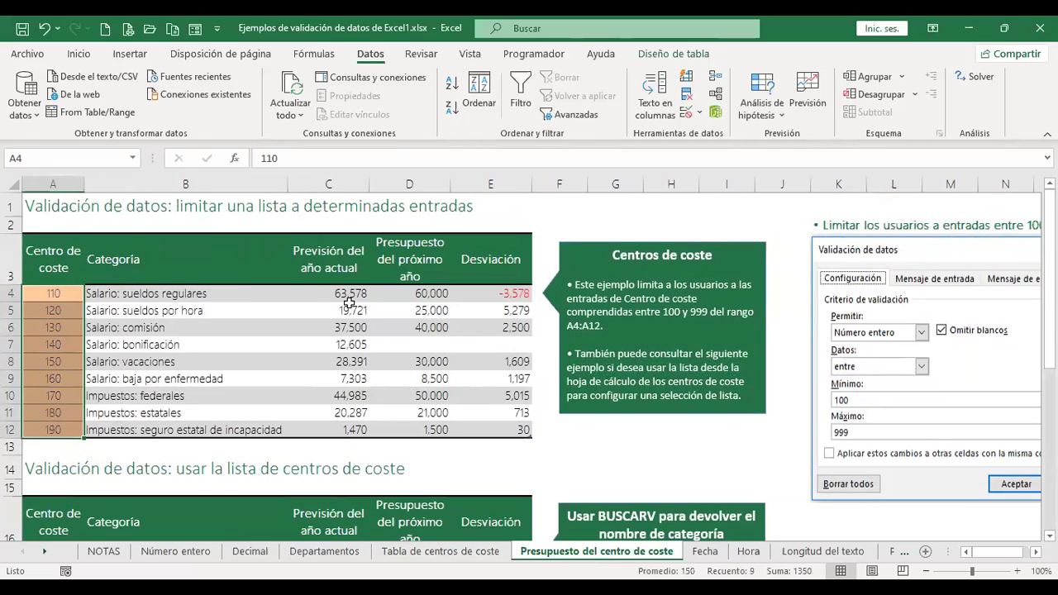
pyautogui.click(158, 293)
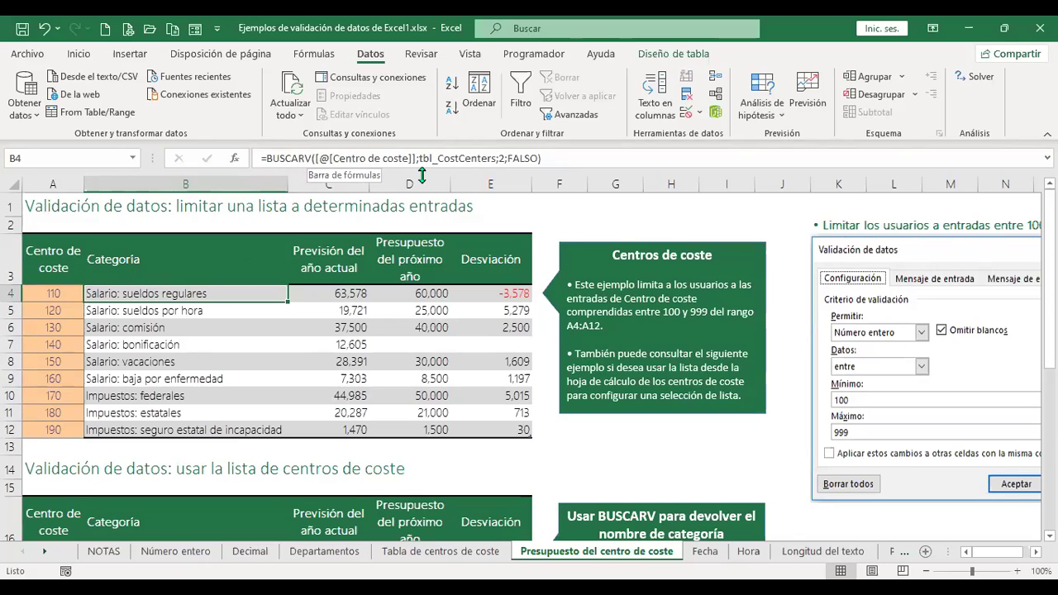
pyautogui.moveTo(53, 292); pyautogui.dragTo(53, 430)
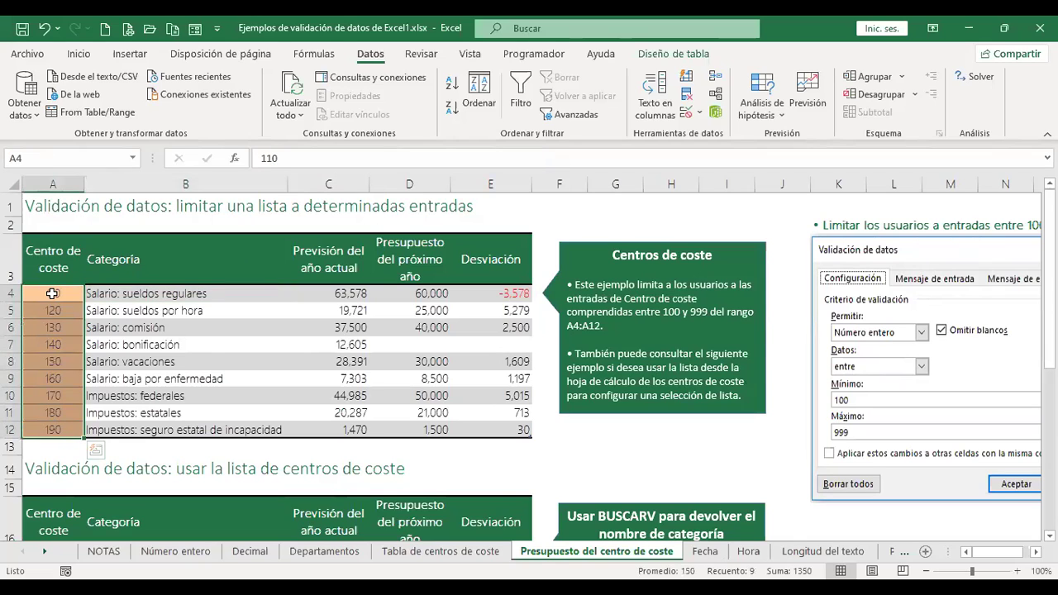
# - Enter 90 as the cost centre in A4 and inspect the category lookup in B4
pyautogui.click(55, 300)
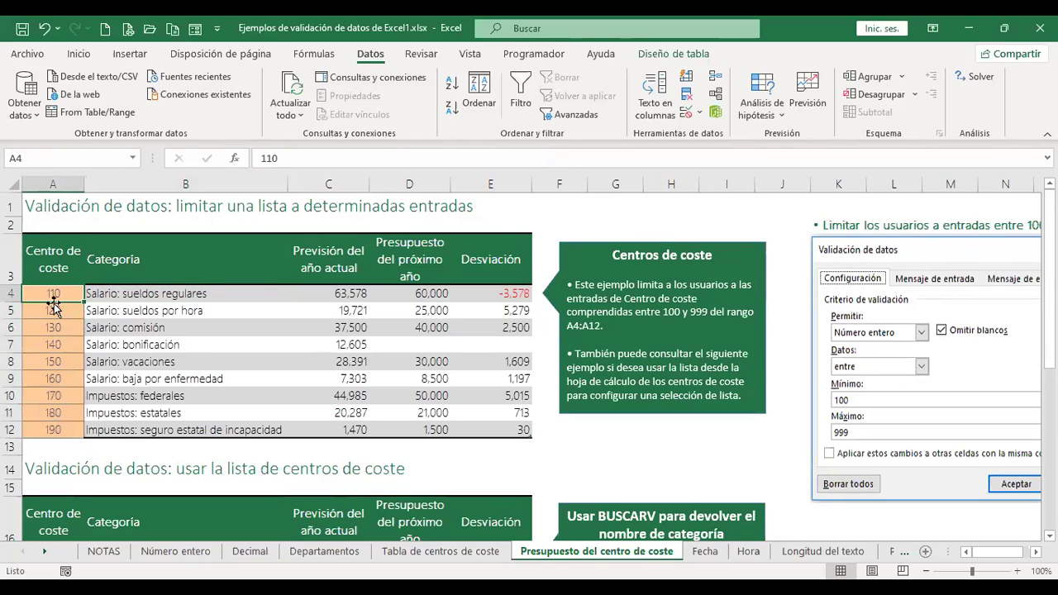
pyautogui.write('90')
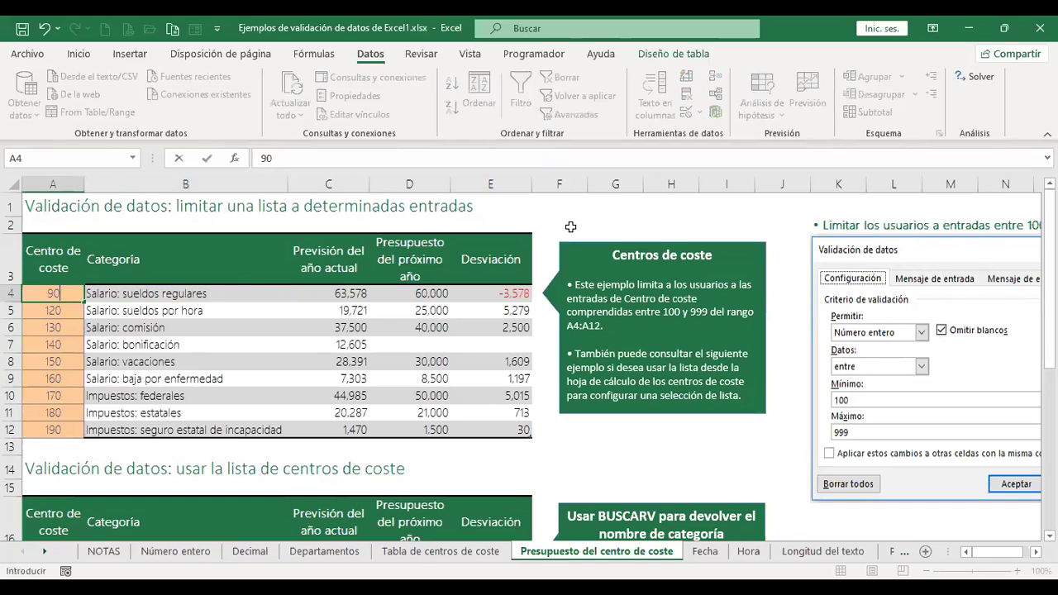
pyautogui.press('Return')
pyautogui.press('Up')
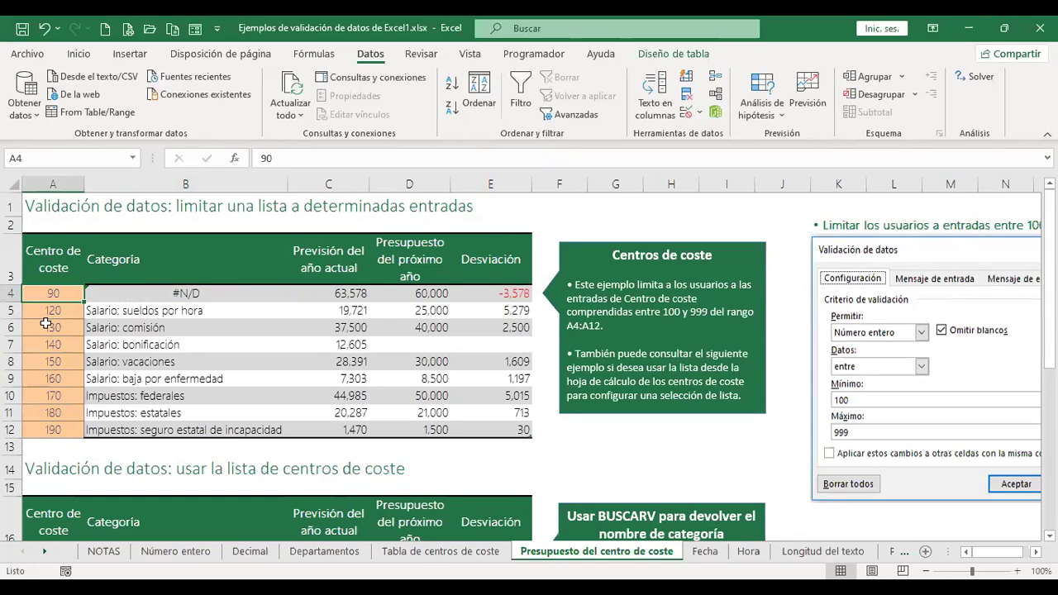
pyautogui.click(172, 296)
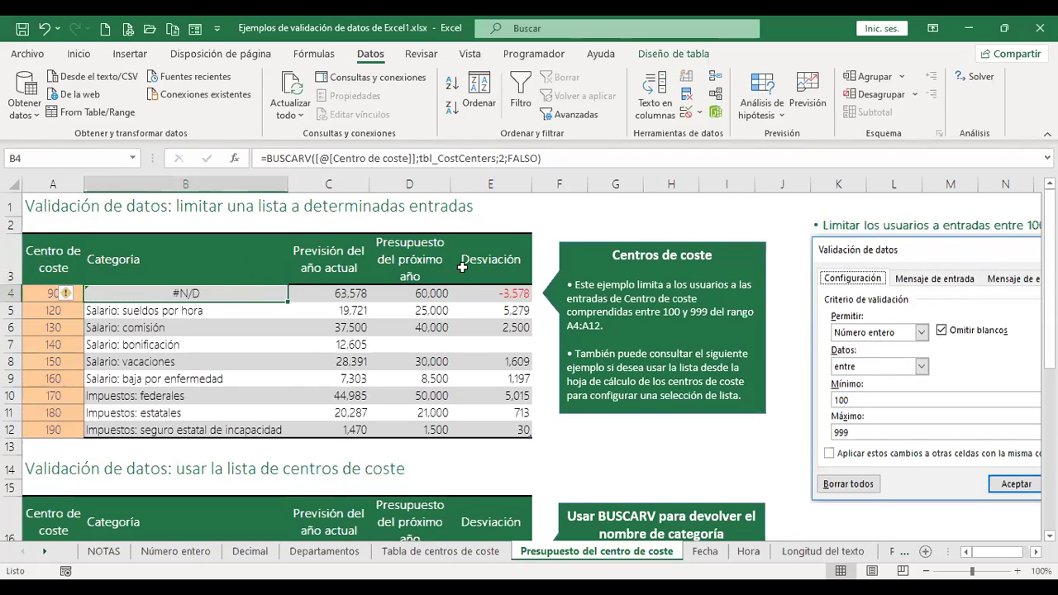
# - Clear all the cost centre codes in A4:A12 of the first budget table
pyautogui.press('Left')
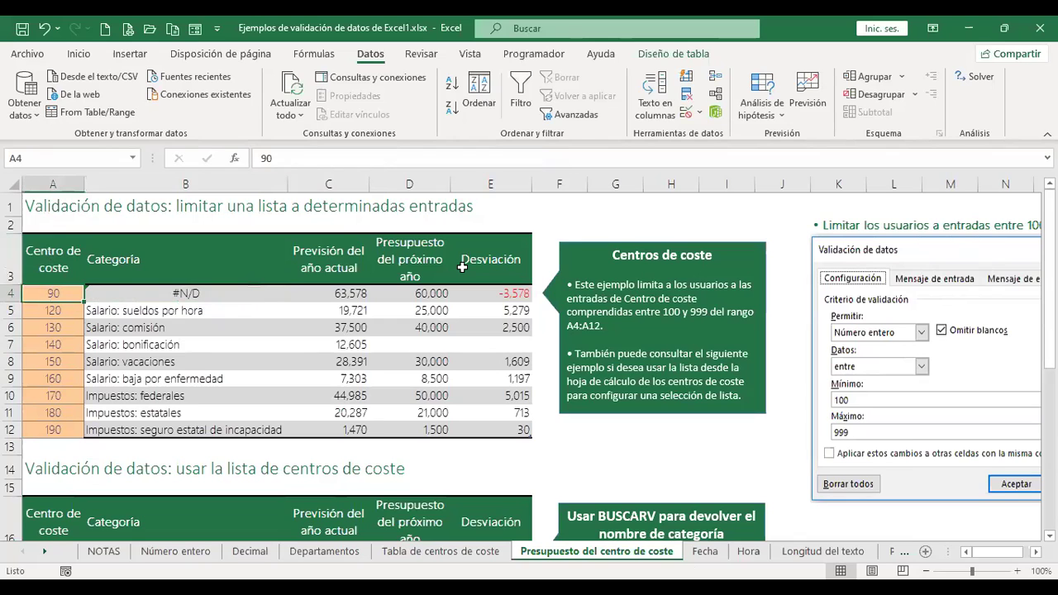
pyautogui.hotkey('shift', 'Down')
pyautogui.hotkey('shift', 'Down')
pyautogui.hotkey('shift', 'Down')
pyautogui.hotkey('shift', 'Down')
pyautogui.hotkey('shift', 'Down')
pyautogui.hotkey('shift', 'Down')
pyautogui.hotkey('shift', 'Down')
pyautogui.hotkey('shift', 'Down')
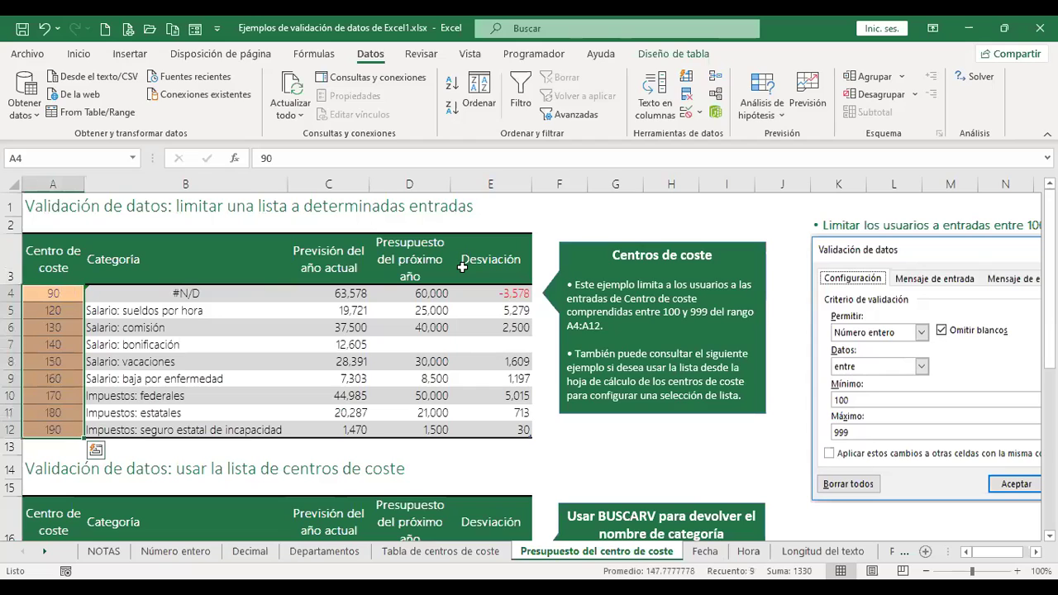
pyautogui.press('Delete')
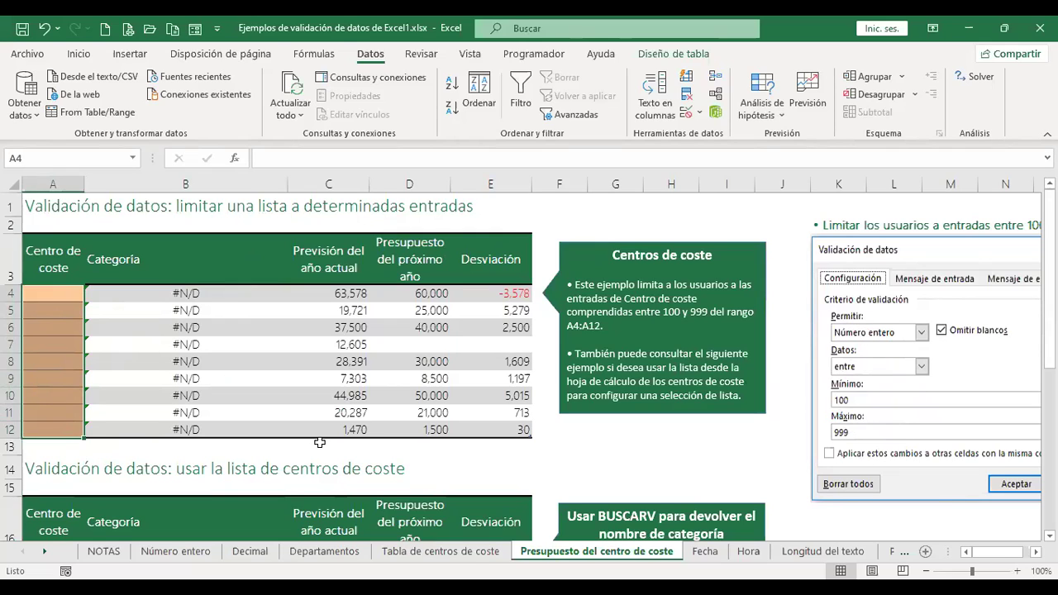
# - Check the cost centre codes on the Tabla de centros de coste sheet and return to Presupuesto del centro de coste
pyautogui.click(469, 557)
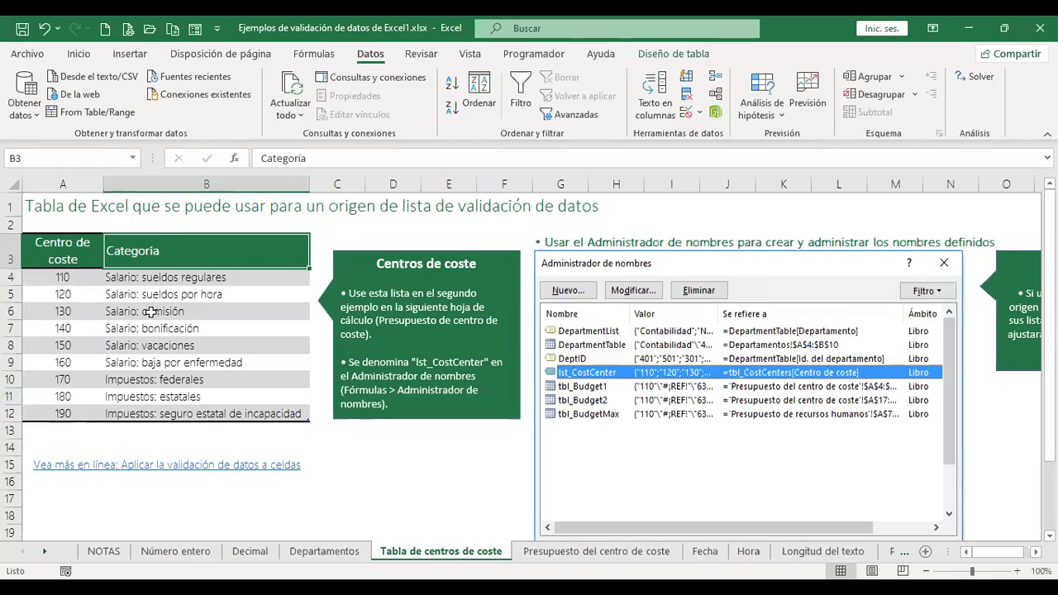
pyautogui.click(548, 554)
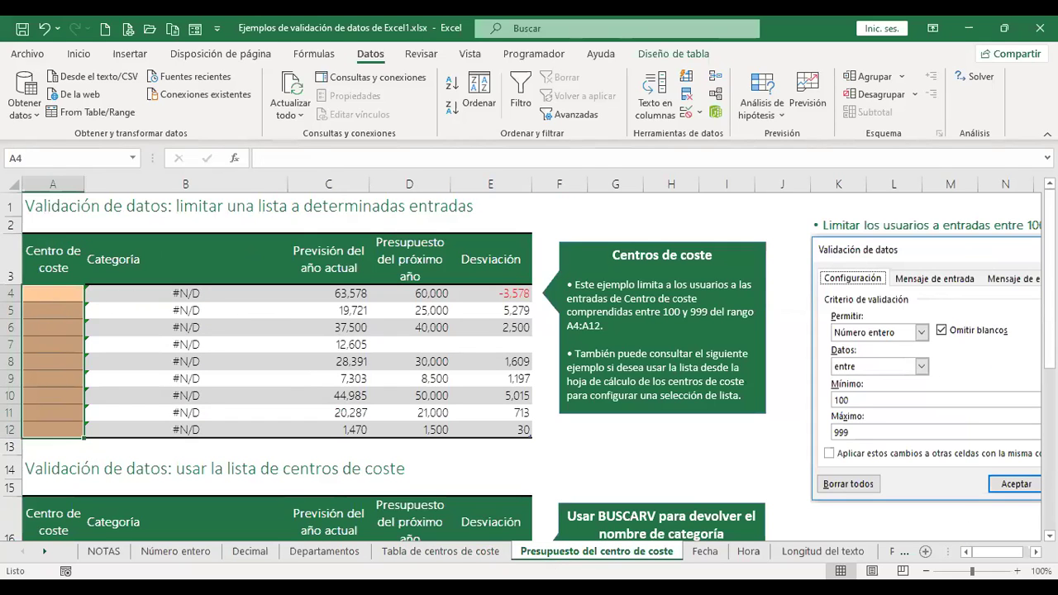
# - Apply data validation to A4:A12 on Presupuesto del centro de coste, allowing only whole numbers between 100 and 999
pyautogui.click(478, 559)
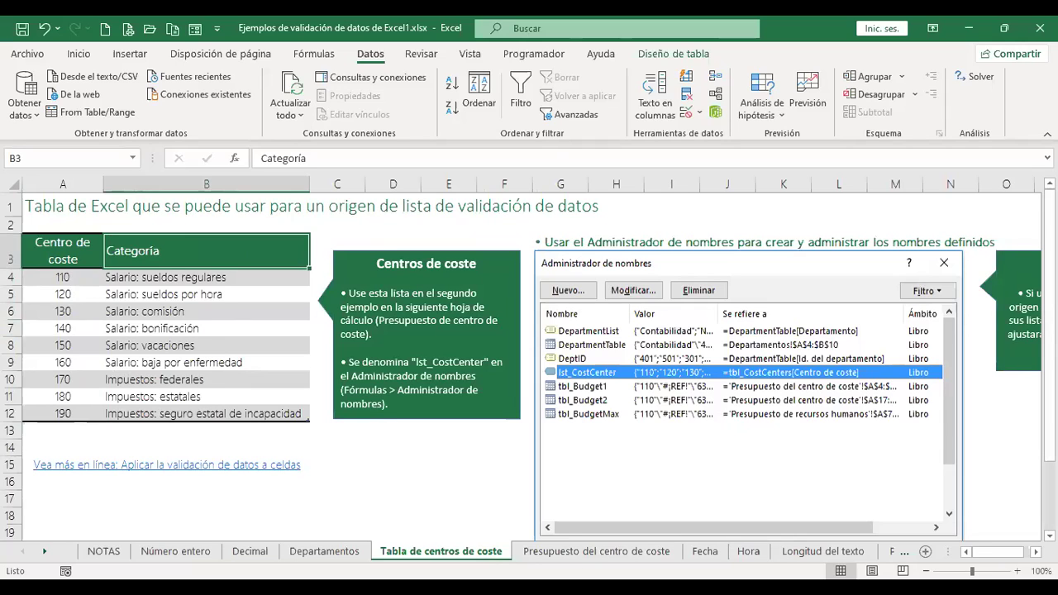
pyautogui.click(574, 557)
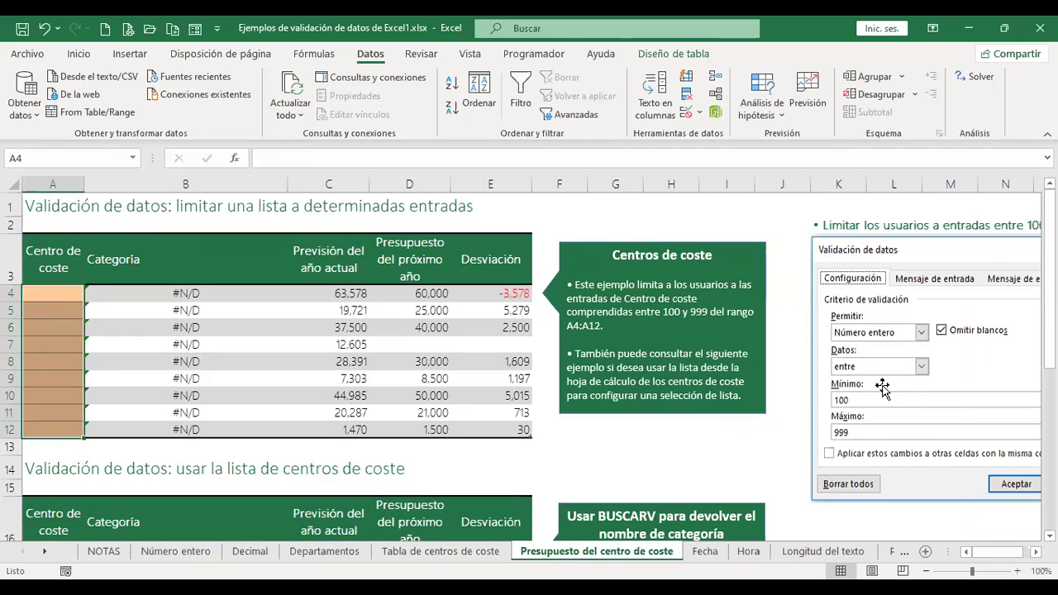
pyautogui.click(686, 116)
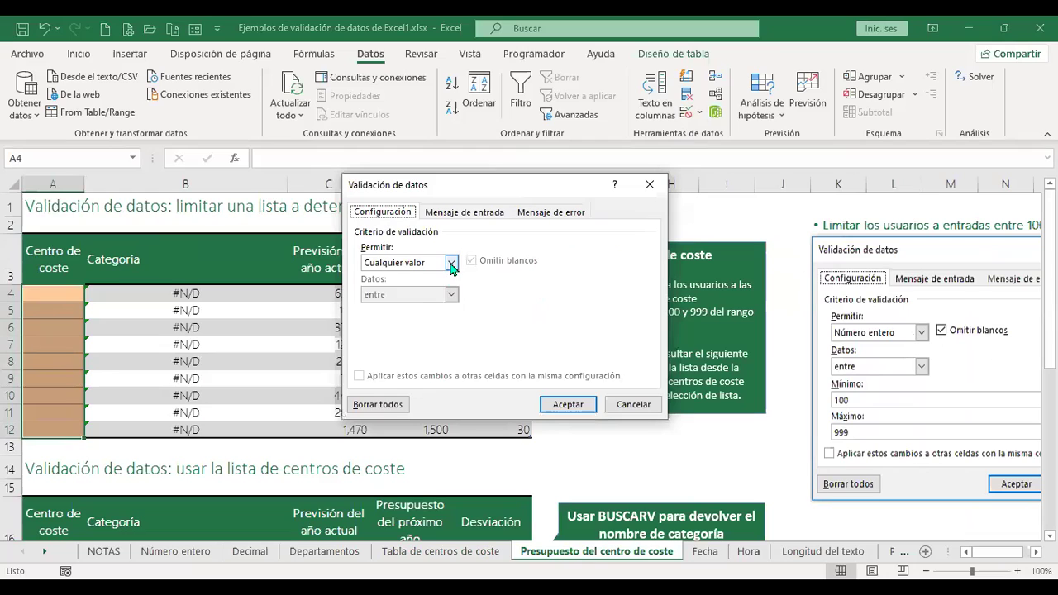
pyautogui.click(452, 263)
pyautogui.click(414, 288)
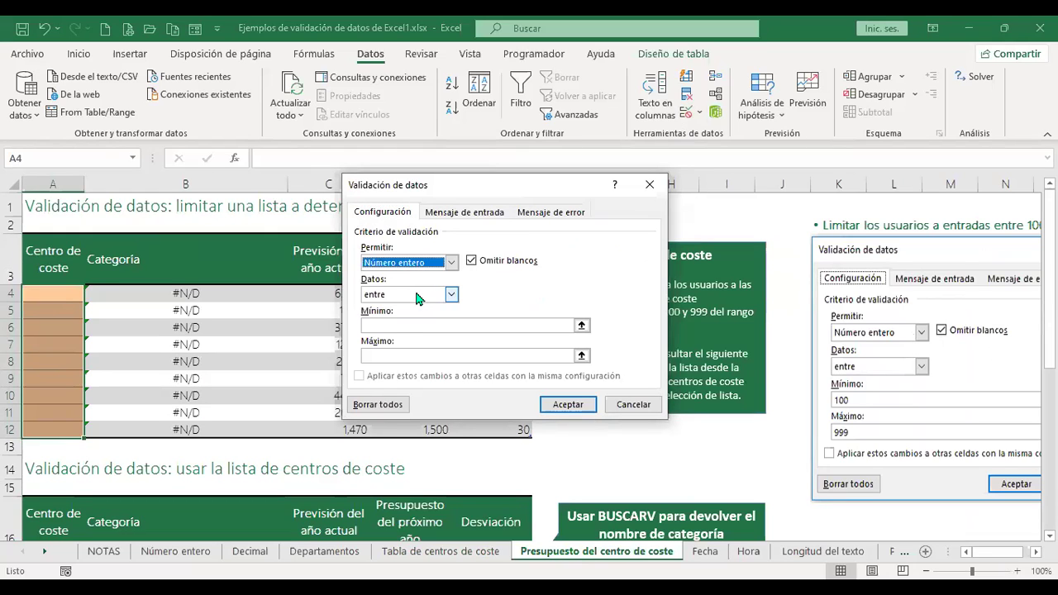
pyautogui.click(412, 326)
pyautogui.write('100')
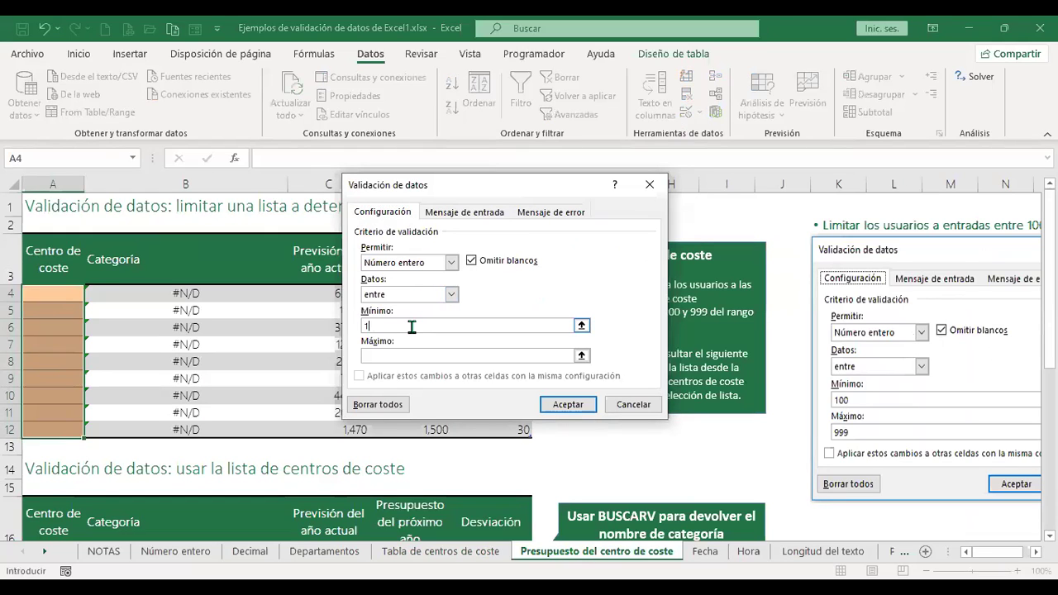
pyautogui.click(436, 356)
pyautogui.click(565, 406)
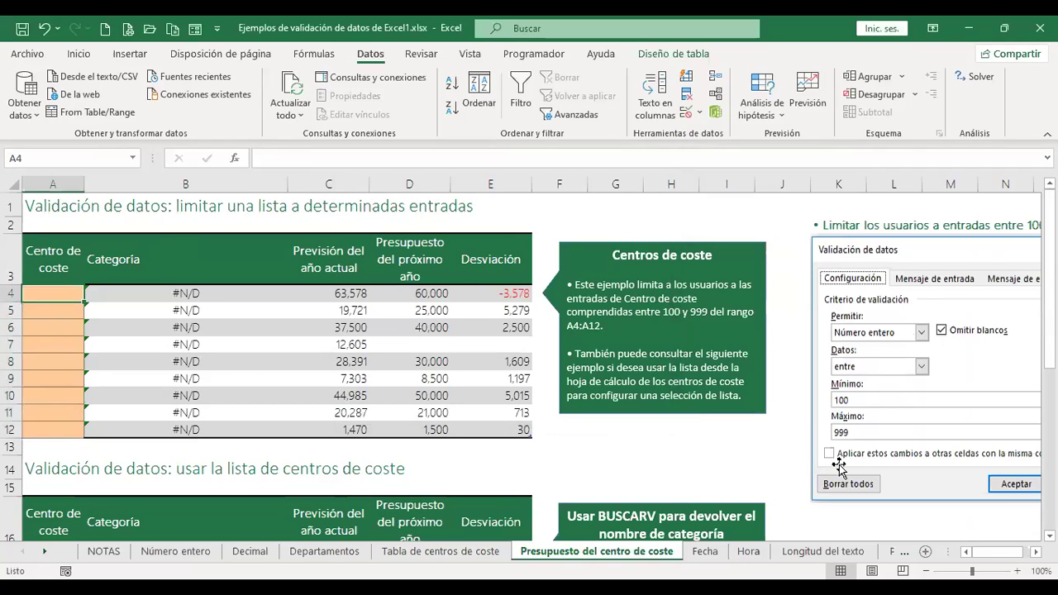
# - Enter 200 as the cost centre in A4 and compare it with the codes on the Tabla de centros de coste sheet
pyautogui.write('200')
pyautogui.press('Return')
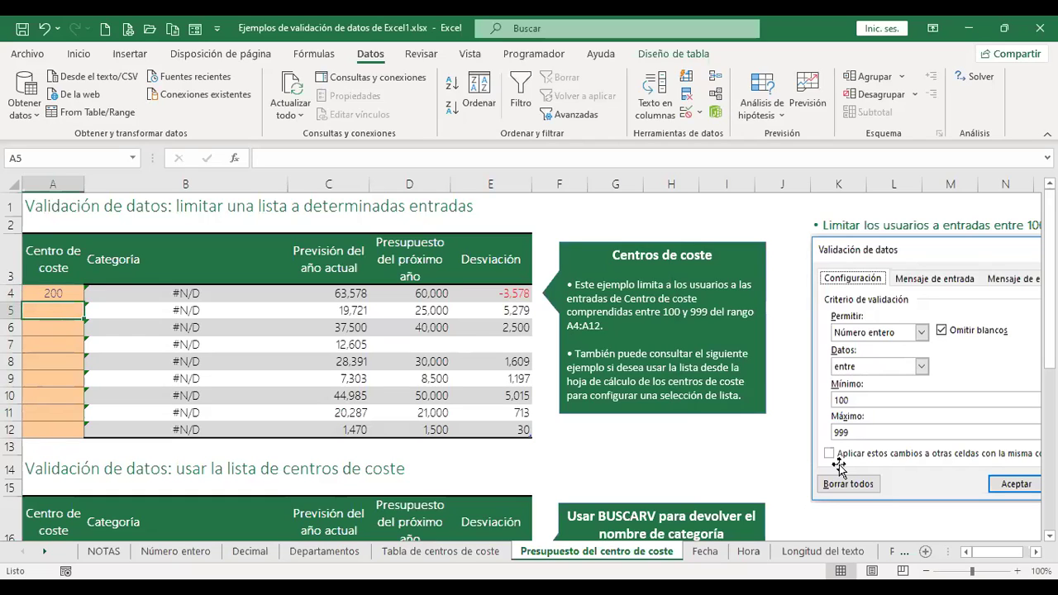
pyautogui.click(440, 552)
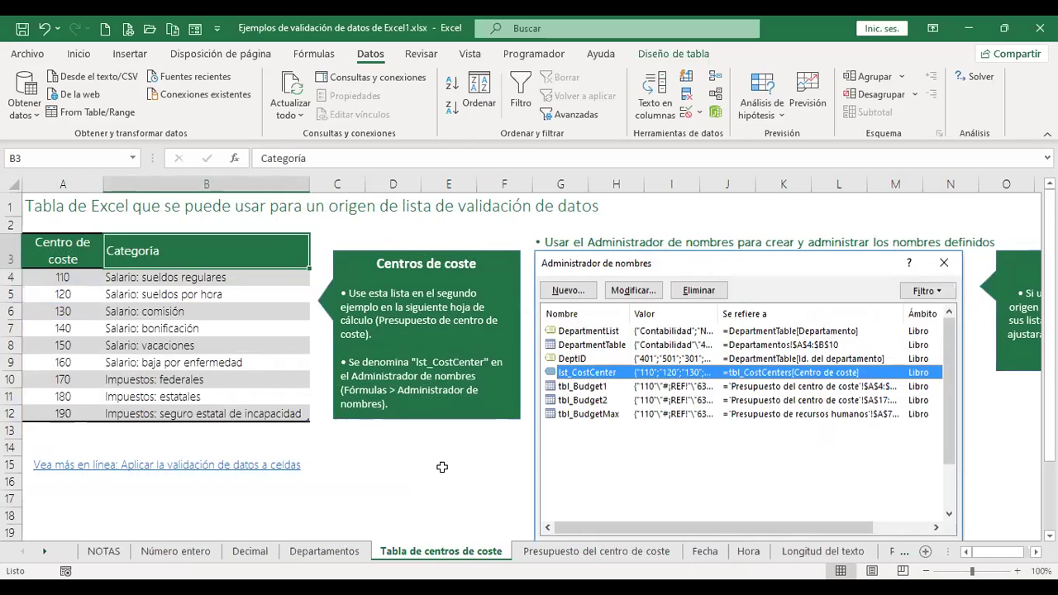
pyautogui.hotkey('ctrl', 'pagedown')
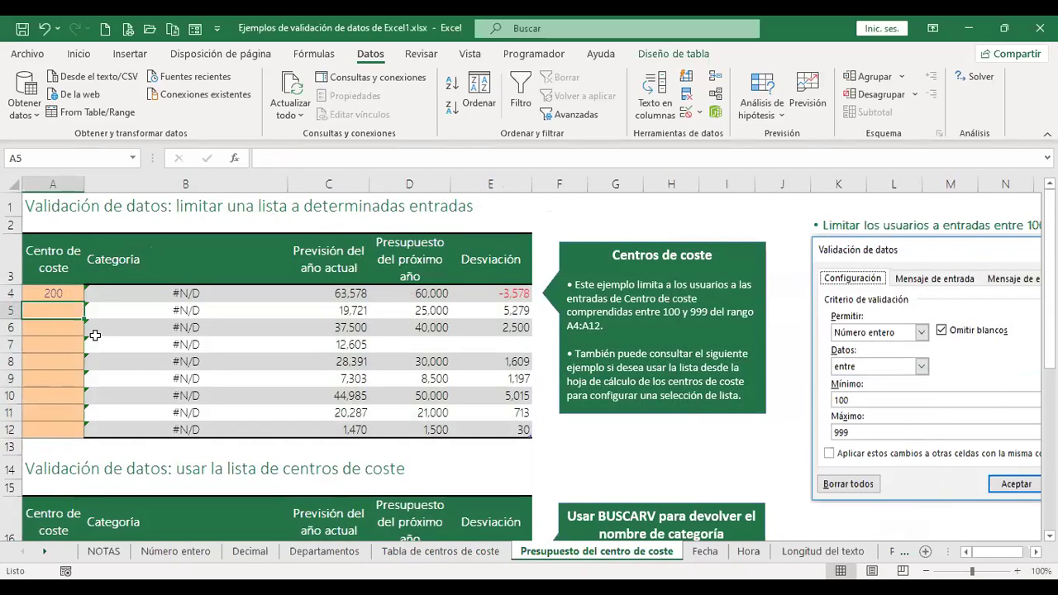
# - Try to enter 10000 as the cost centre in A4 to test the validation limit
pyautogui.click(51, 291)
pyautogui.write('10000')
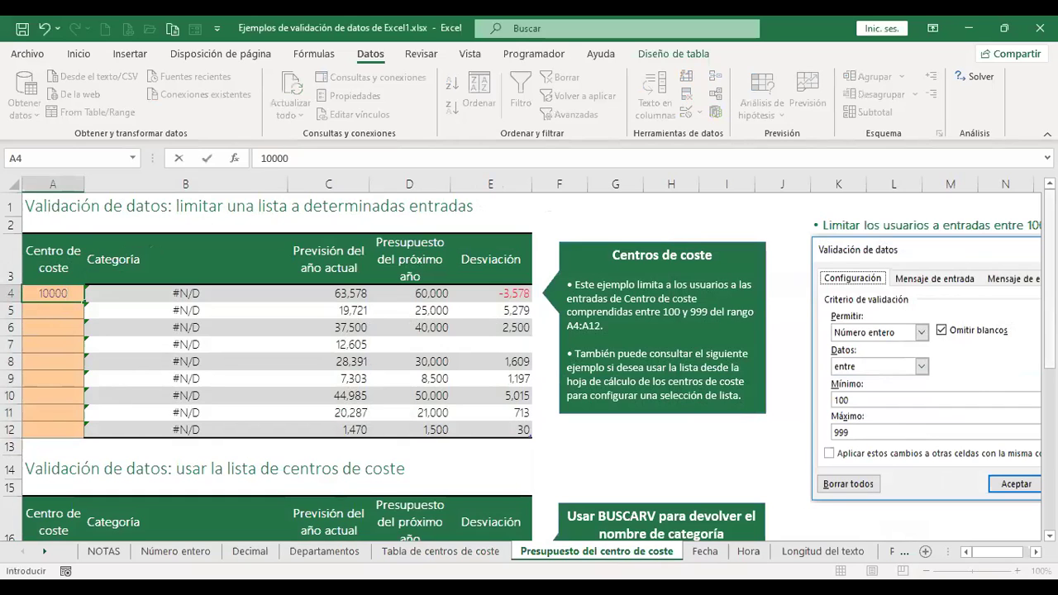
pyautogui.press('Return')
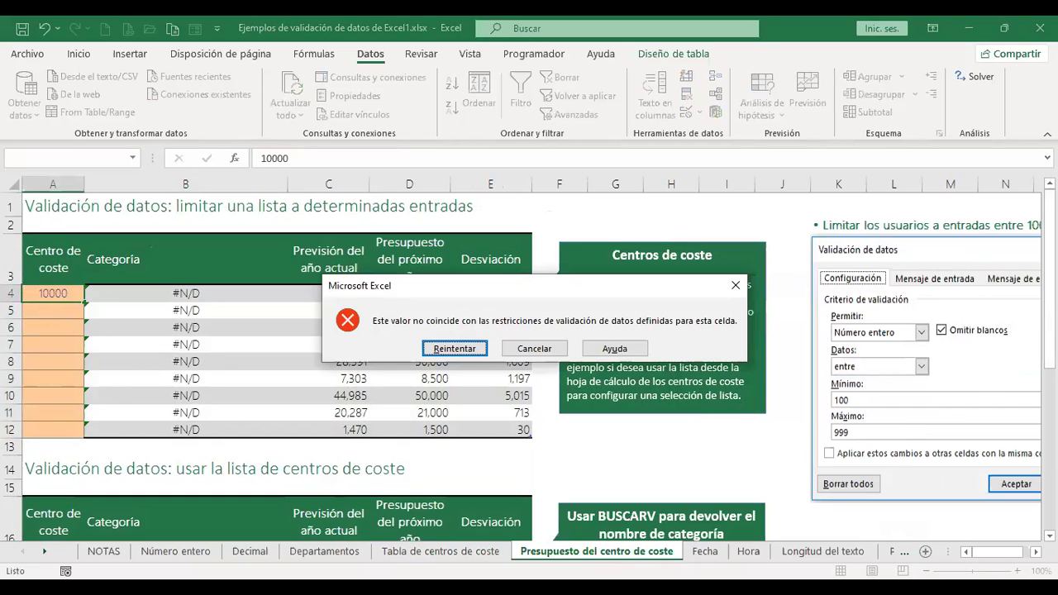
pyautogui.press('Escape')
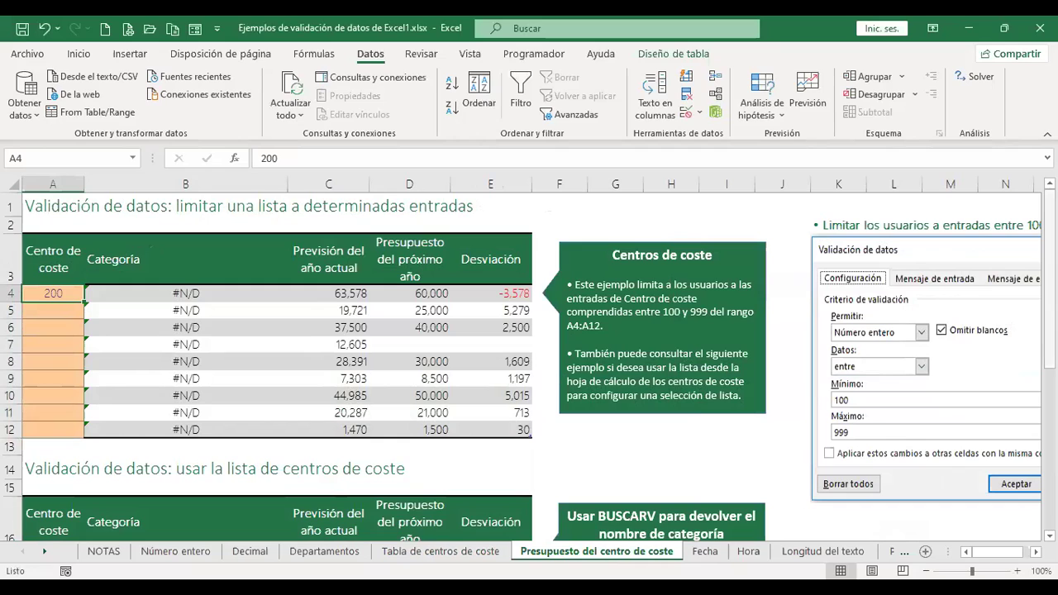
# - Clear the cost centre in A4 and the category formulas in B4:B12 of the first budget table
pyautogui.click(168, 298)
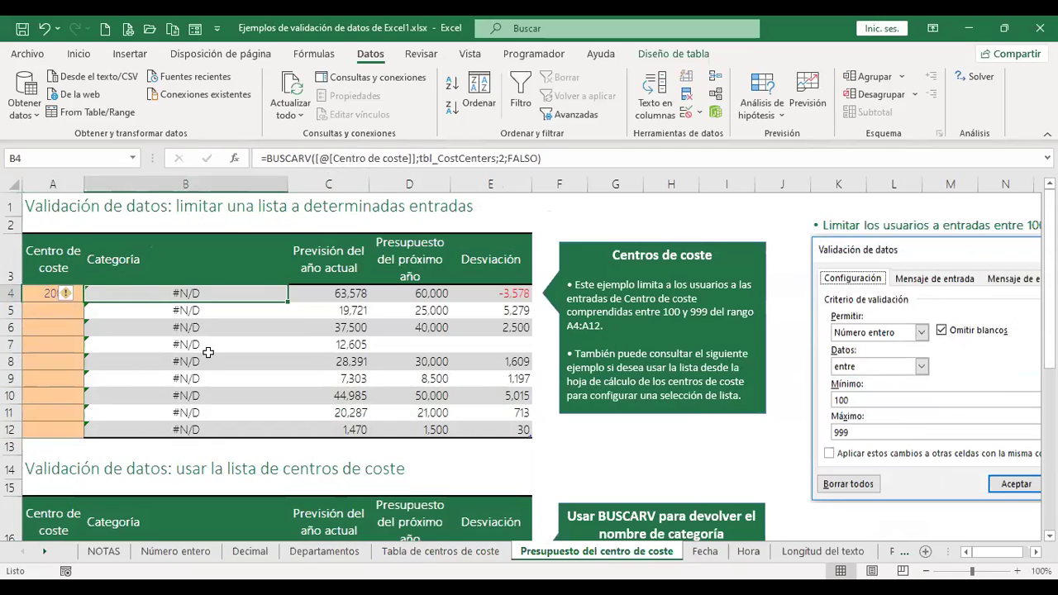
pyautogui.click(28, 294)
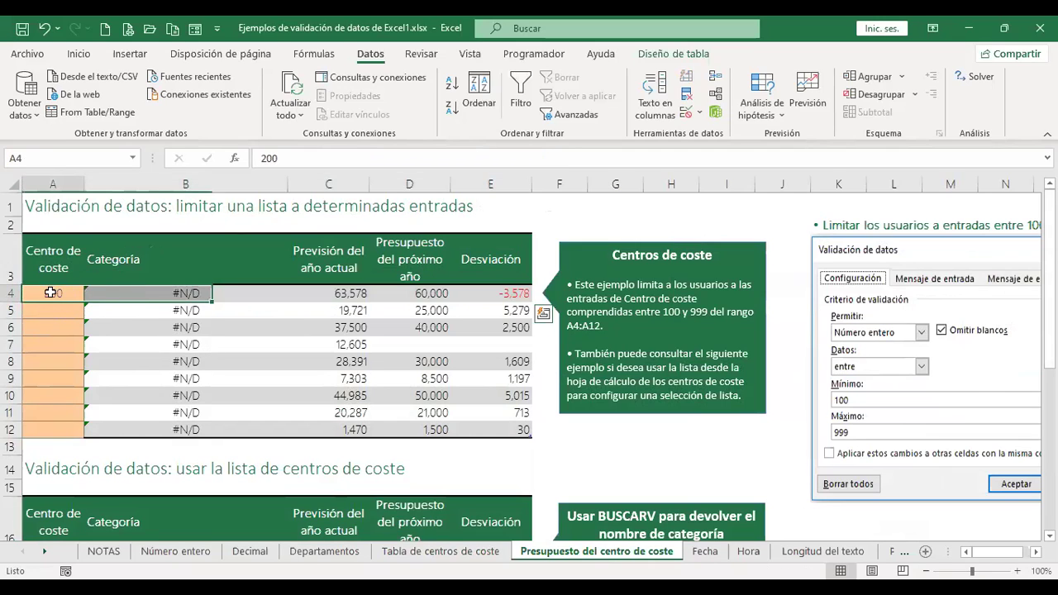
pyautogui.press('Right')
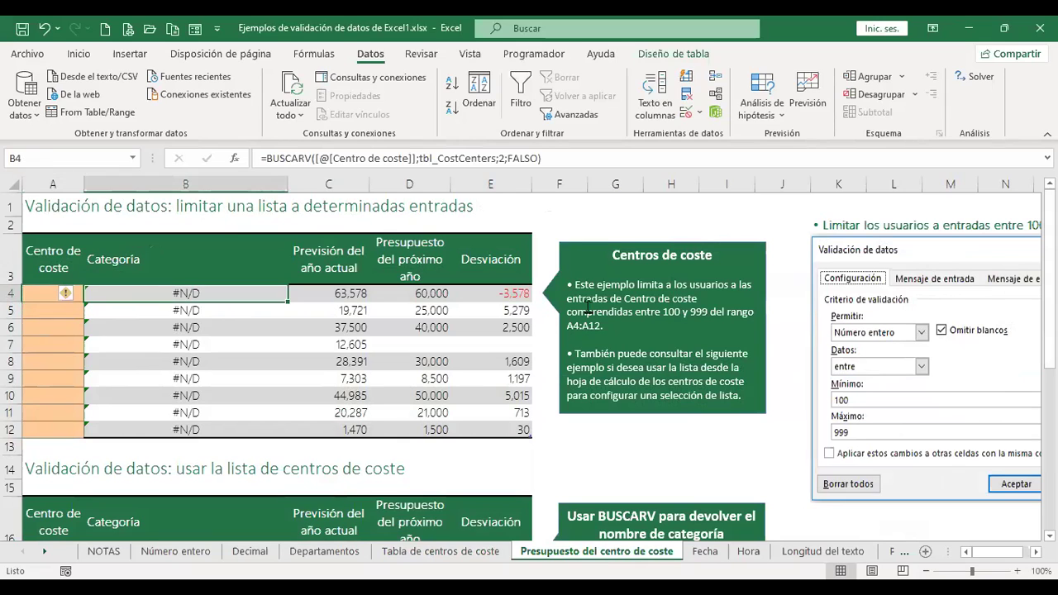
pyautogui.hotkey('shift', 'Down')
pyautogui.hotkey('shift', 'Down')
pyautogui.hotkey('shift', 'Down')
pyautogui.hotkey('shift', 'Down')
pyautogui.hotkey('shift', 'Down')
pyautogui.hotkey('shift', 'Down')
pyautogui.hotkey('shift', 'Down')
pyautogui.hotkey('shift', 'Down')
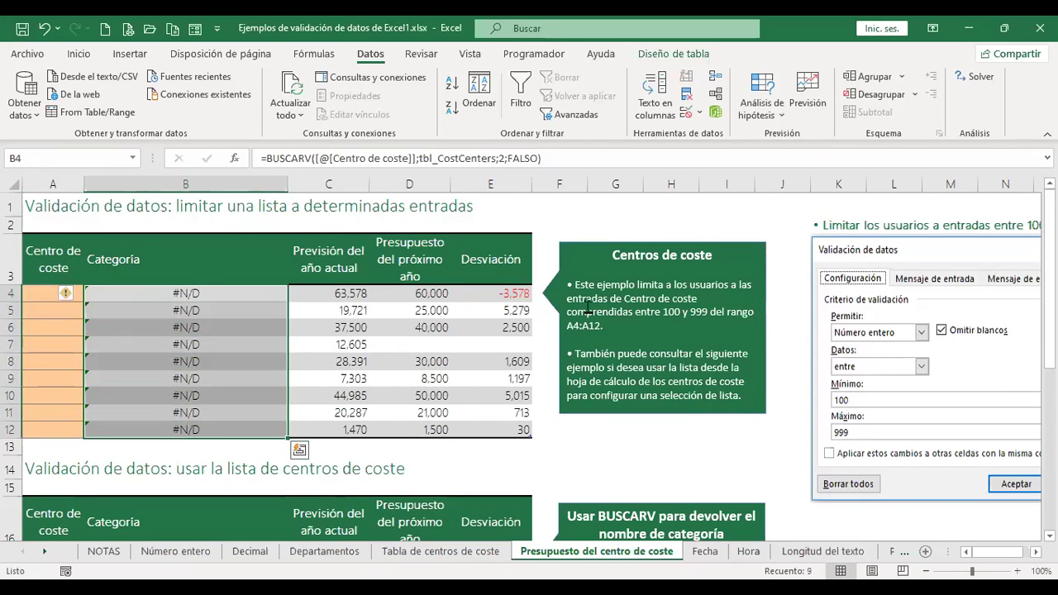
pyautogui.press('Delete')
pyautogui.press('Left')
pyautogui.press('Right')
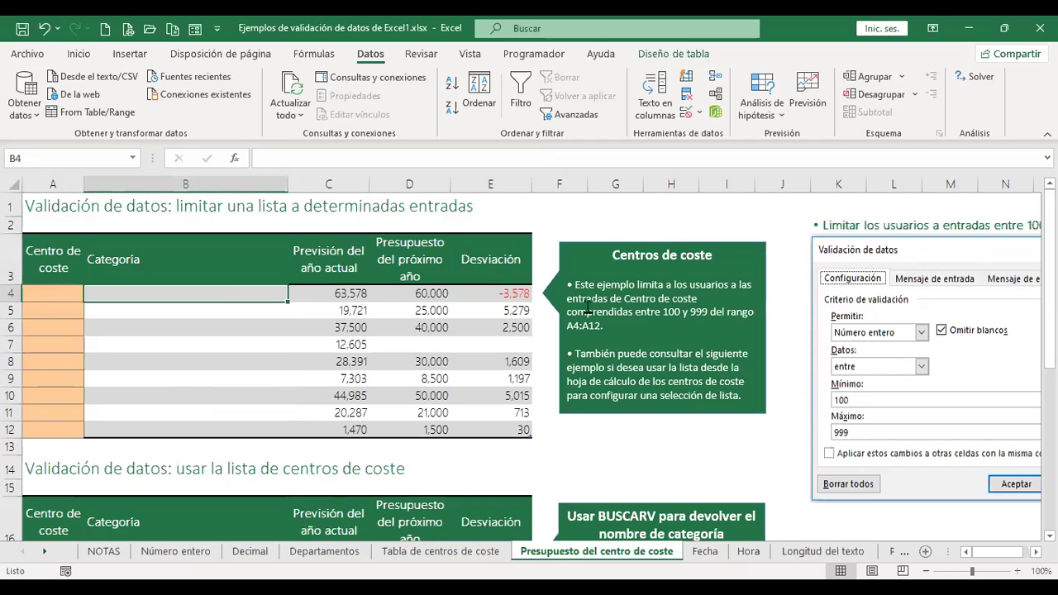
# - Enter 110 as the cost centre in A4 of the first budget table
pyautogui.click(47, 294)
pyautogui.write('100')
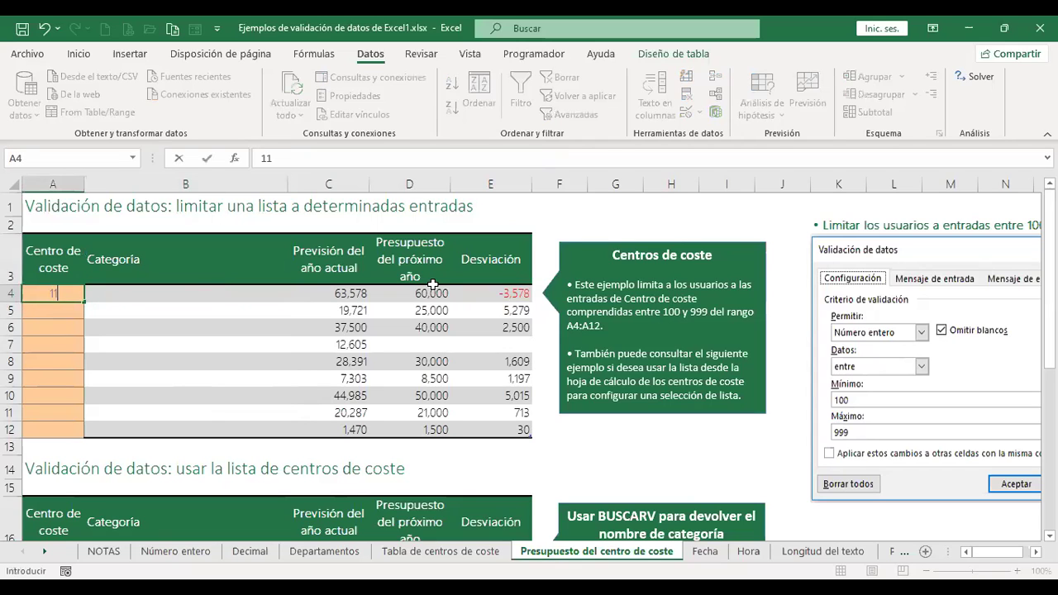
pyautogui.press('Return')
# - Begin a BUSCARV formula in B4 using the row's Centro de coste value in A4 as the lookup value
pyautogui.press('Up')
pyautogui.press('Right')
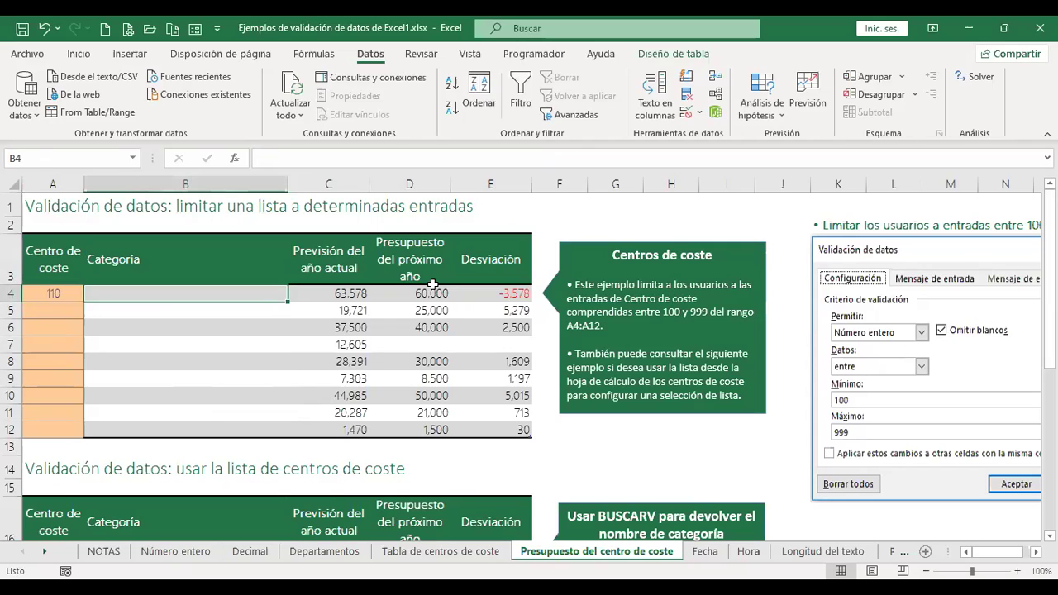
pyautogui.write('+')
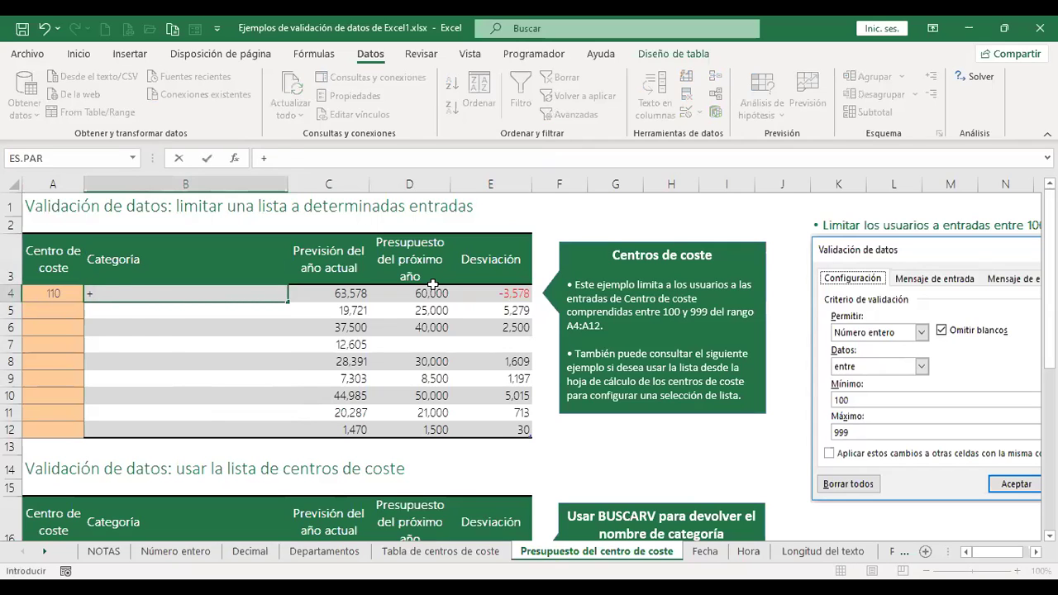
pyautogui.write('buscar')
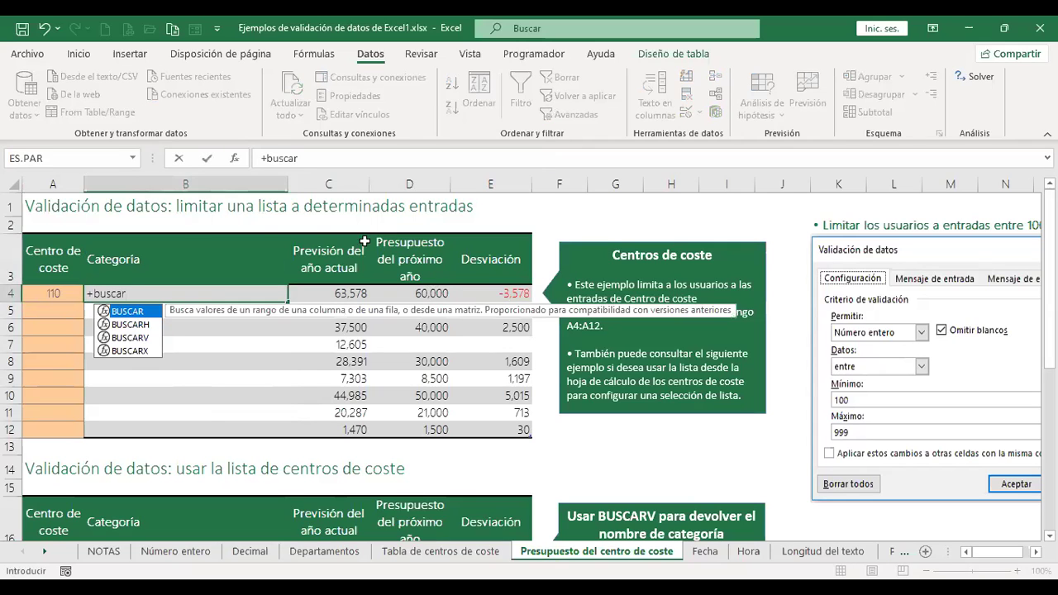
pyautogui.doubleClick(127, 339)
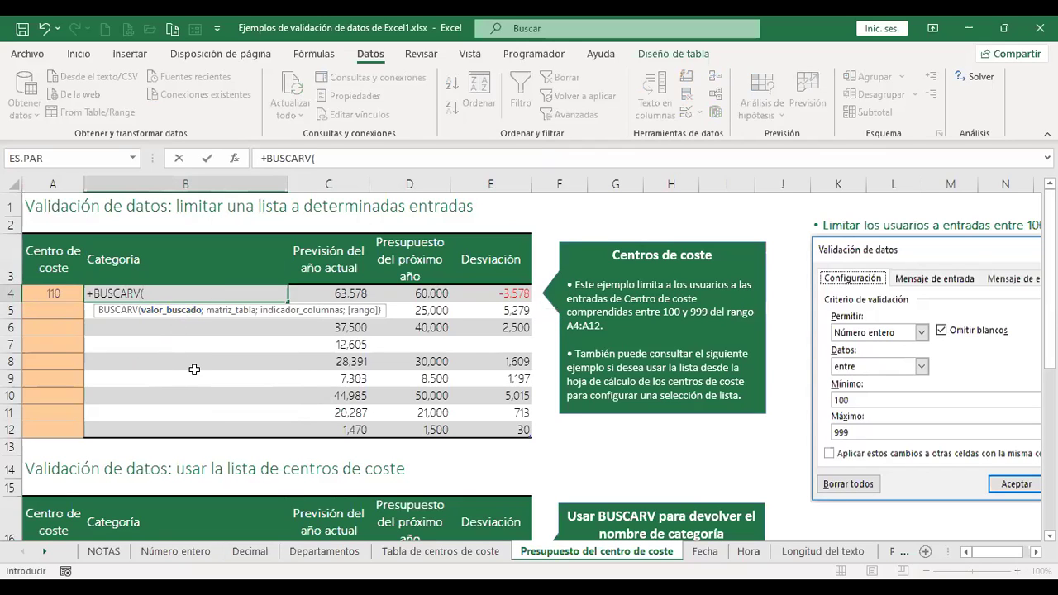
pyautogui.click(67, 292)
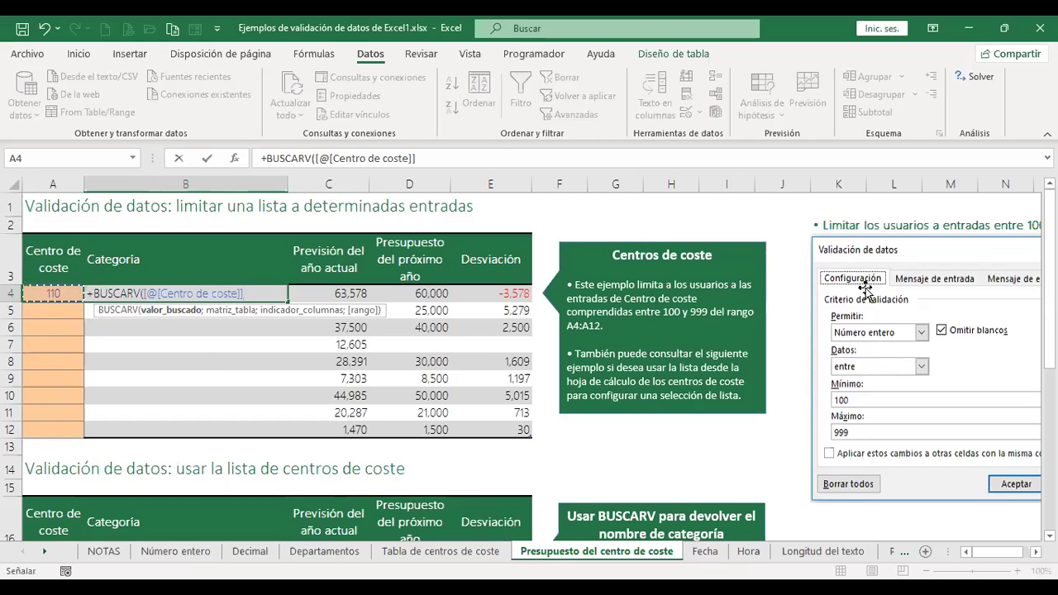
pyautogui.write(';')
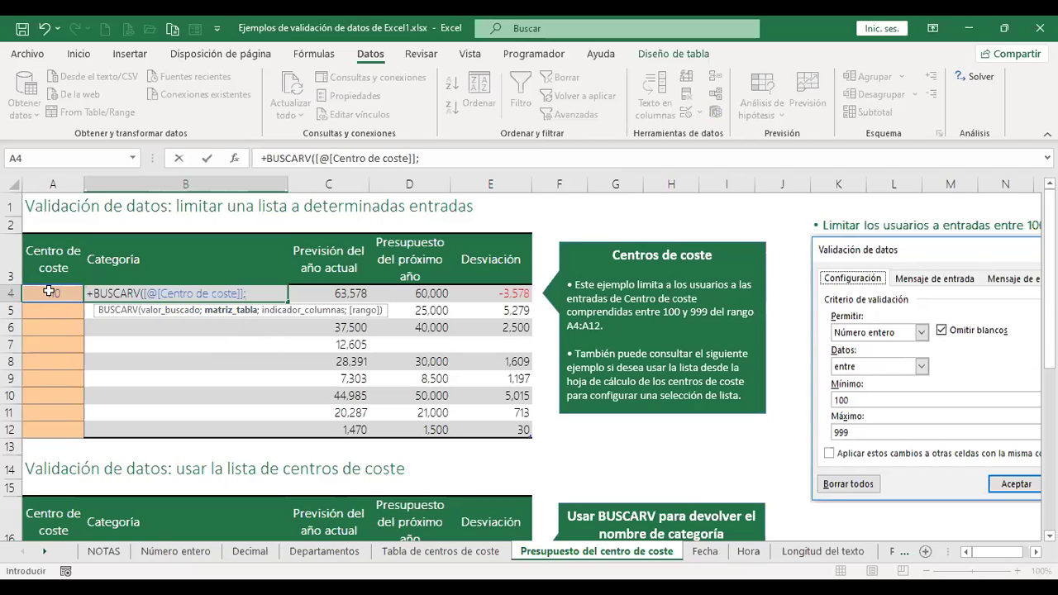
# - Complete the BUSCARV formula with the whole tbl_CostCenters table as the lookup range, column 2 and FALSO for an exact match
pyautogui.click(455, 554)
pyautogui.click(93, 277)
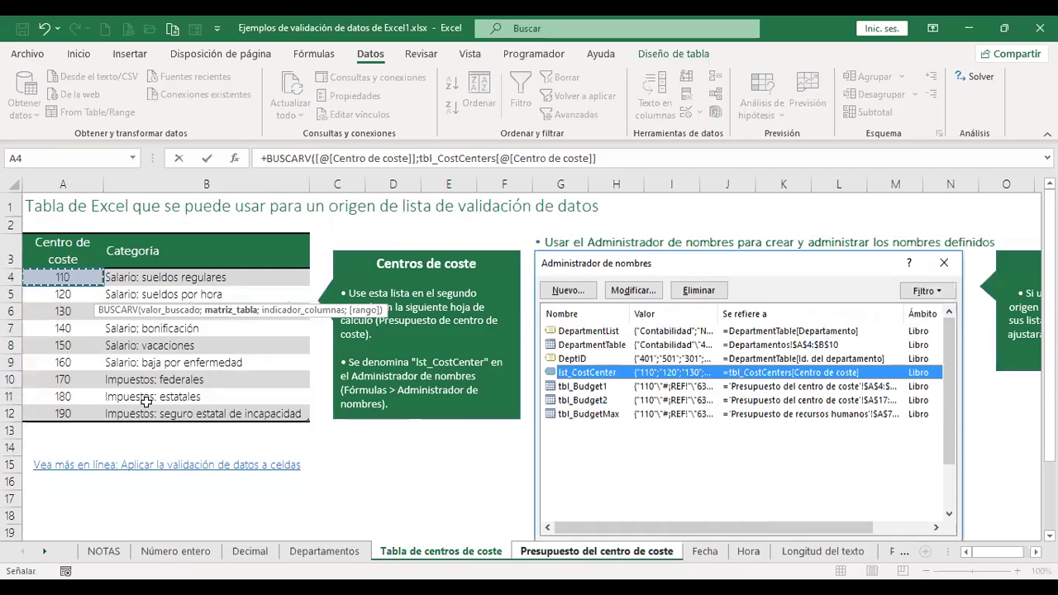
pyautogui.hotkey('ctrl', 'a')
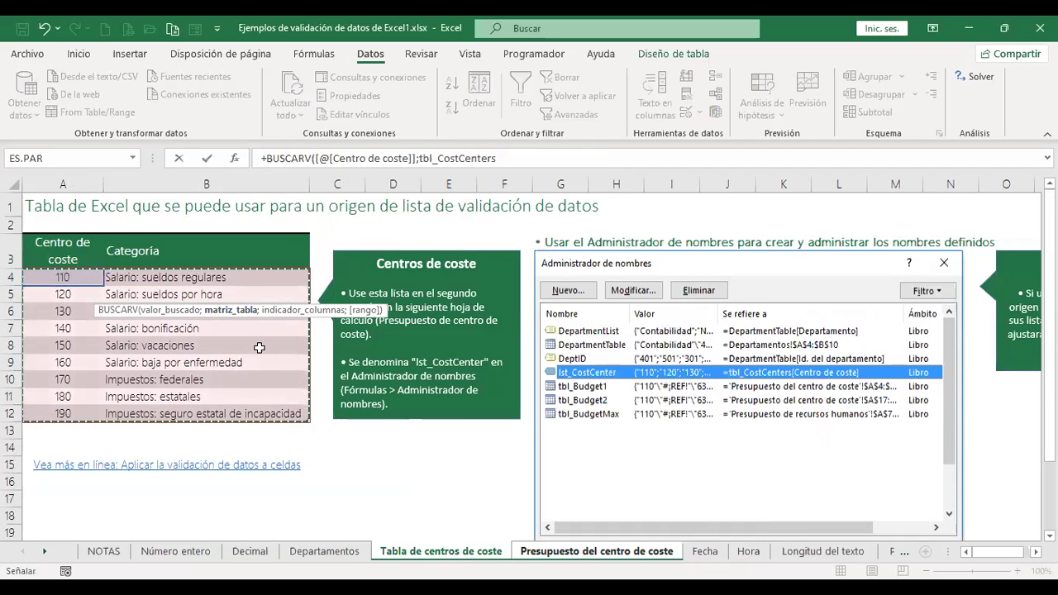
pyautogui.click(511, 157)
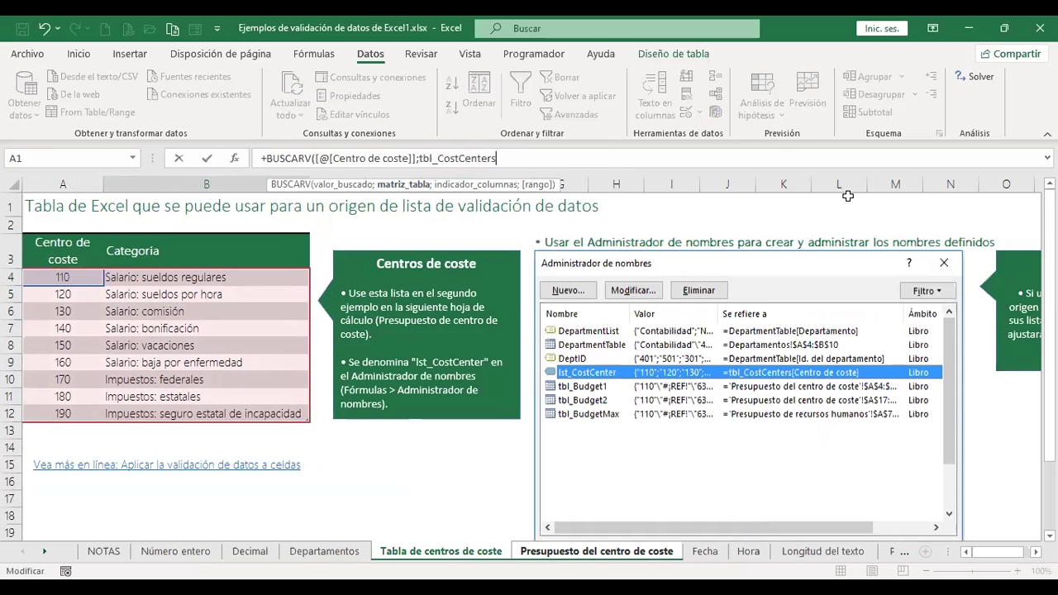
pyautogui.write(';2')
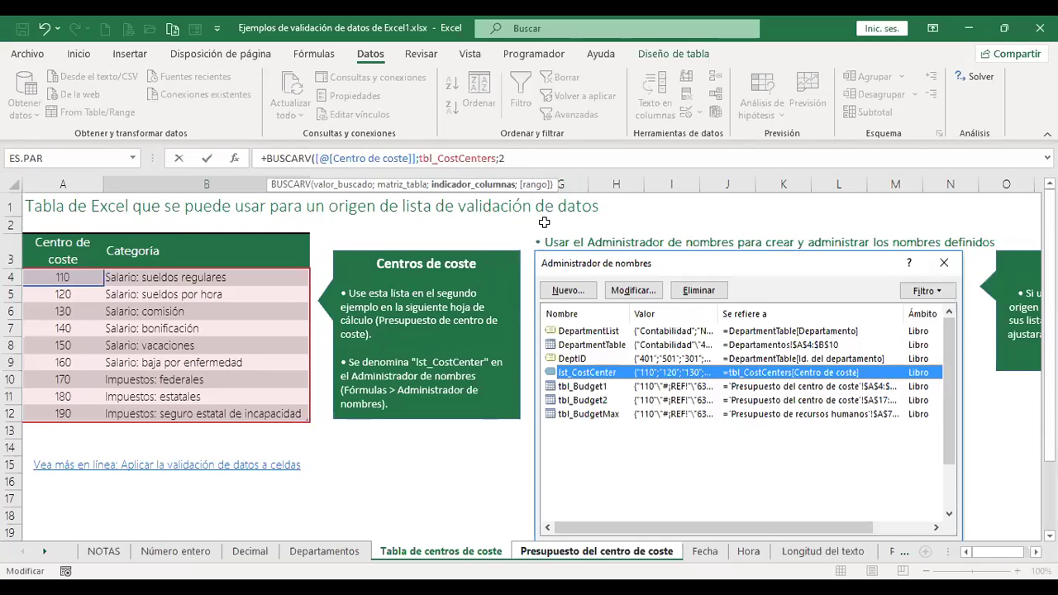
pyautogui.write(';')
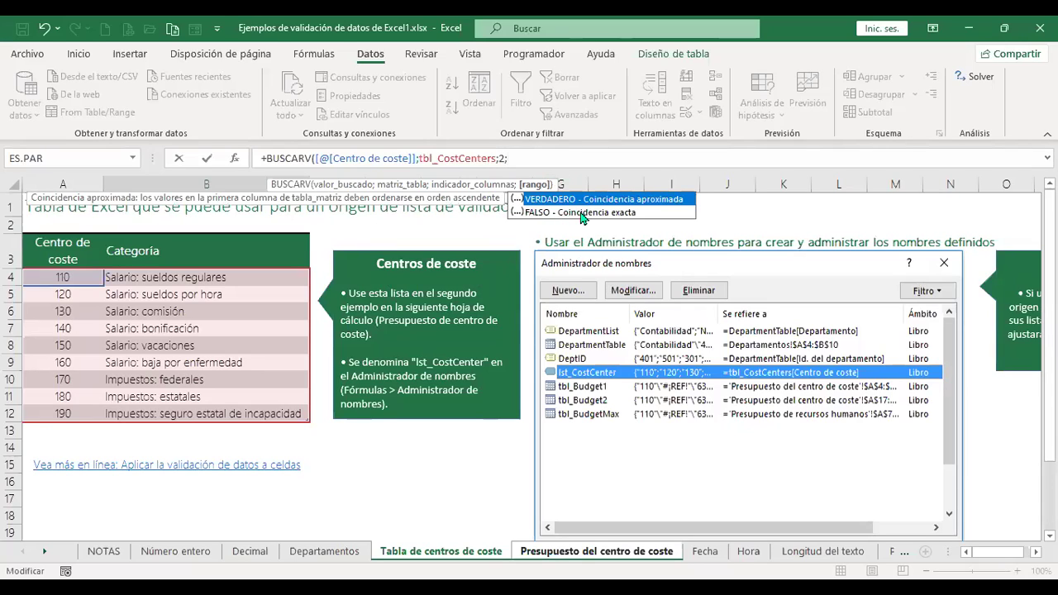
pyautogui.doubleClick(626, 214)
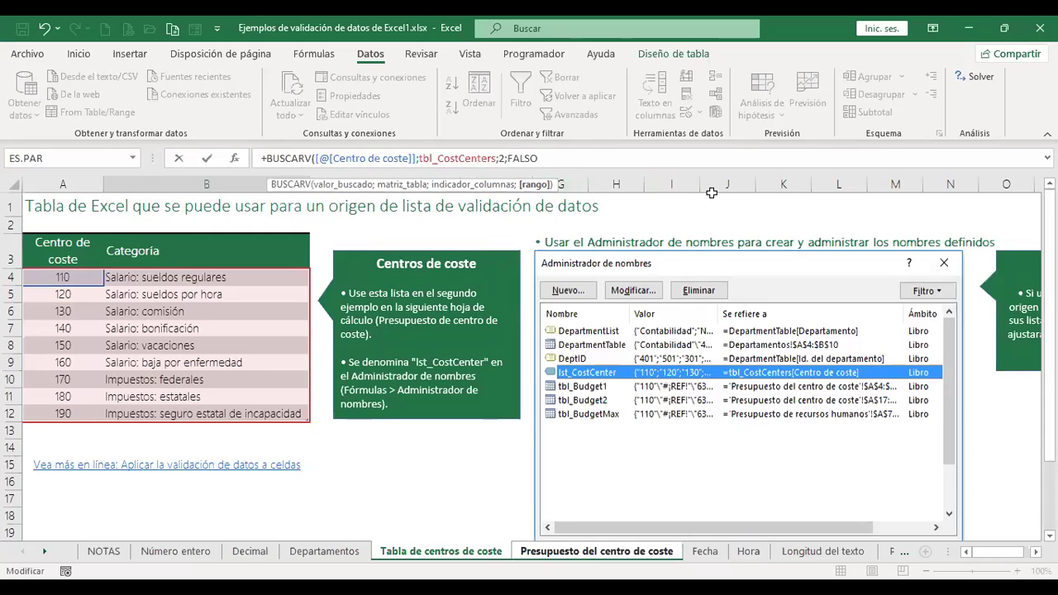
pyautogui.press('Return')
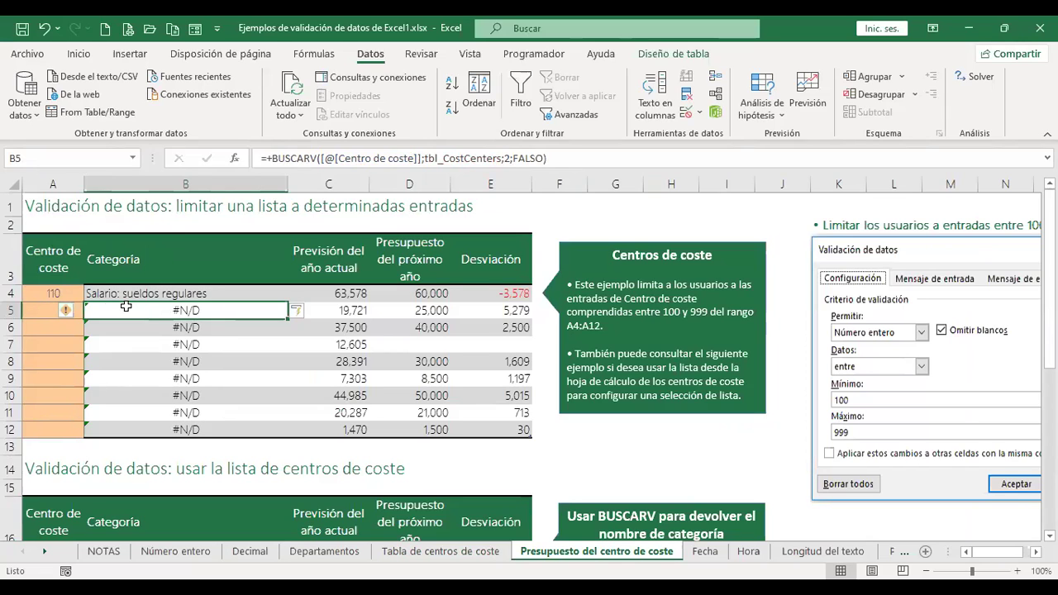
# - Enter the cost centres 120, 130, 140, 150, 160 and 170 in A5:A10, and 210 in A11
pyautogui.click(43, 308)
pyautogui.write('120')
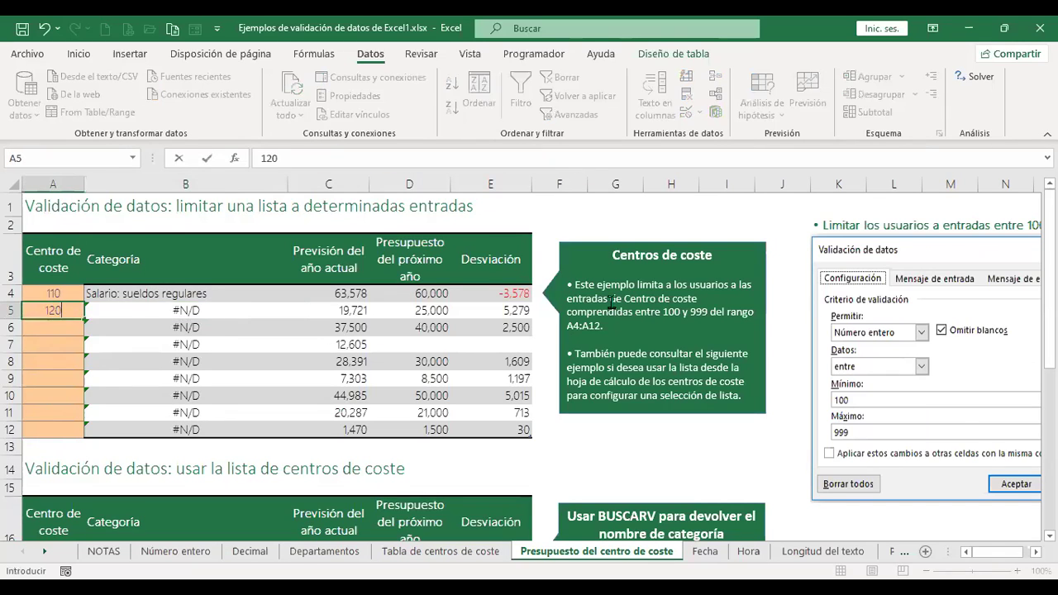
pyautogui.press('Return')
pyautogui.write('130')
pyautogui.press('Return')
pyautogui.write('140')
pyautogui.press('Return')
pyautogui.write('150')
pyautogui.press('Return')
pyautogui.write('160')
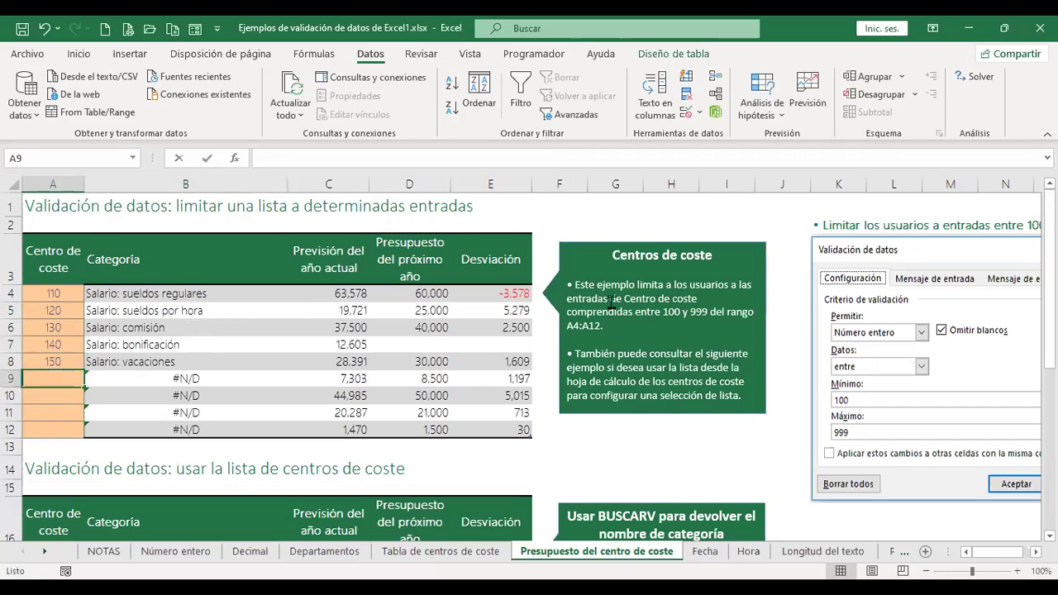
pyautogui.press('Return')
pyautogui.write('170')
pyautogui.press('Return')
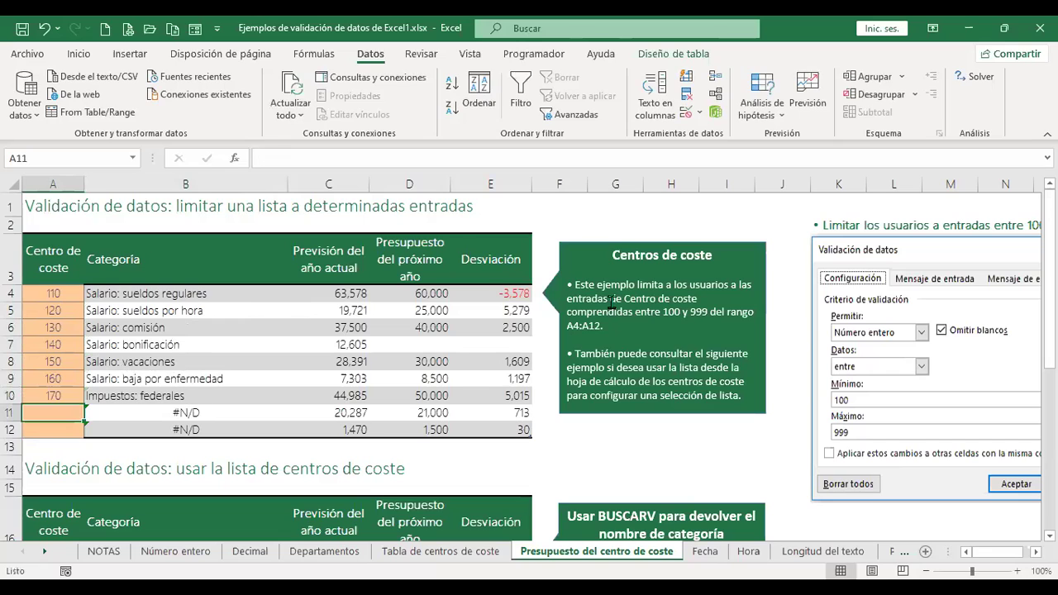
pyautogui.write('210')
pyautogui.press('Return')
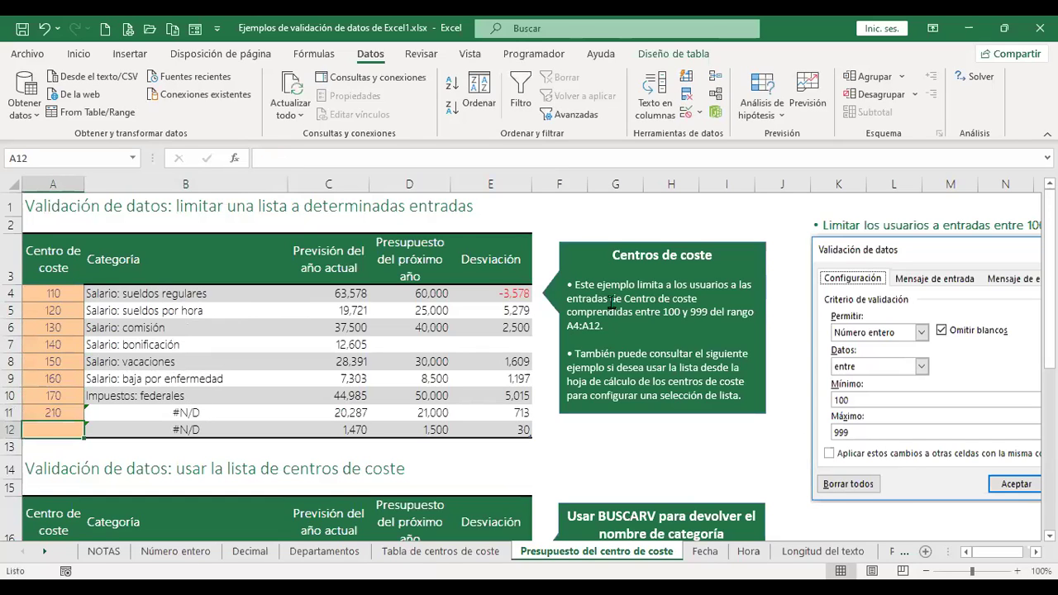
# - Replace the cost centre in A11 with 180 and enter 190 in A12
pyautogui.press('Up')
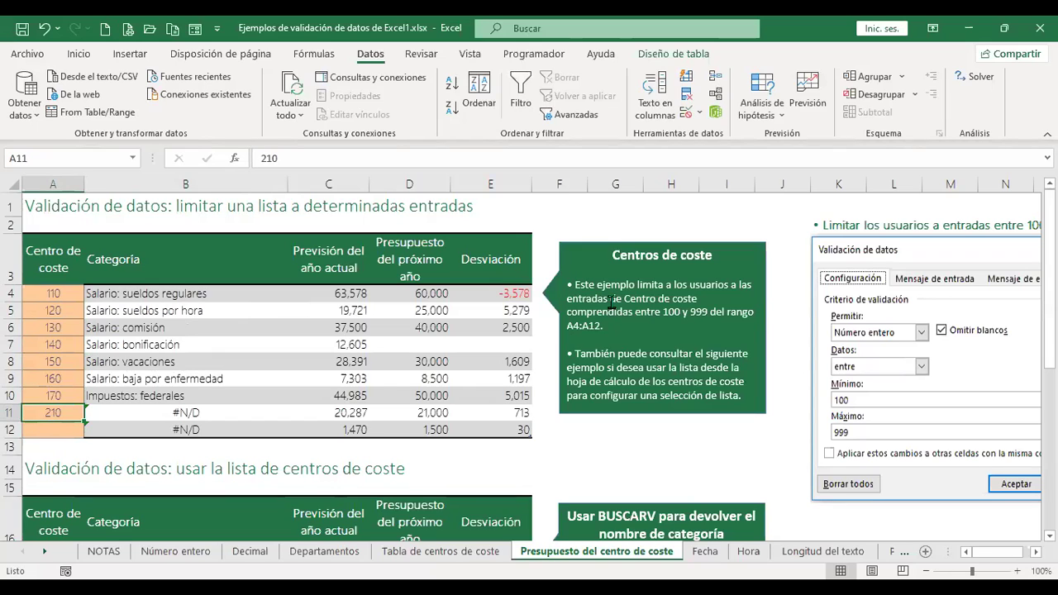
pyautogui.write('180')
pyautogui.press('Return')
pyautogui.write('190')
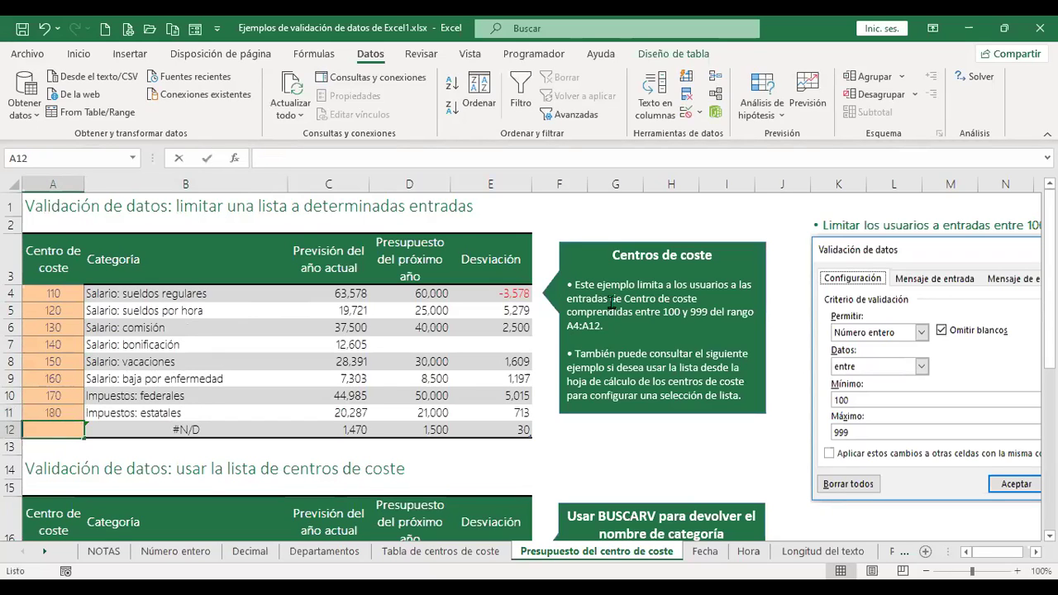
pyautogui.press('Return')
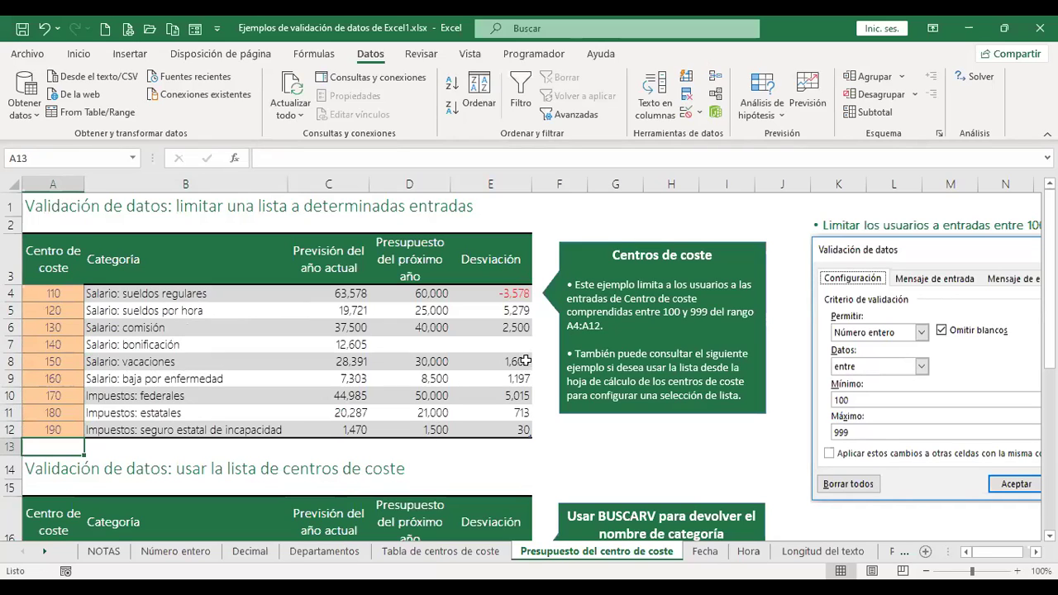
# - Open data validation for the second table's cost centre cells A17:A25 and allow only Lista entries
pyautogui.scroll(-3, 518, 430)
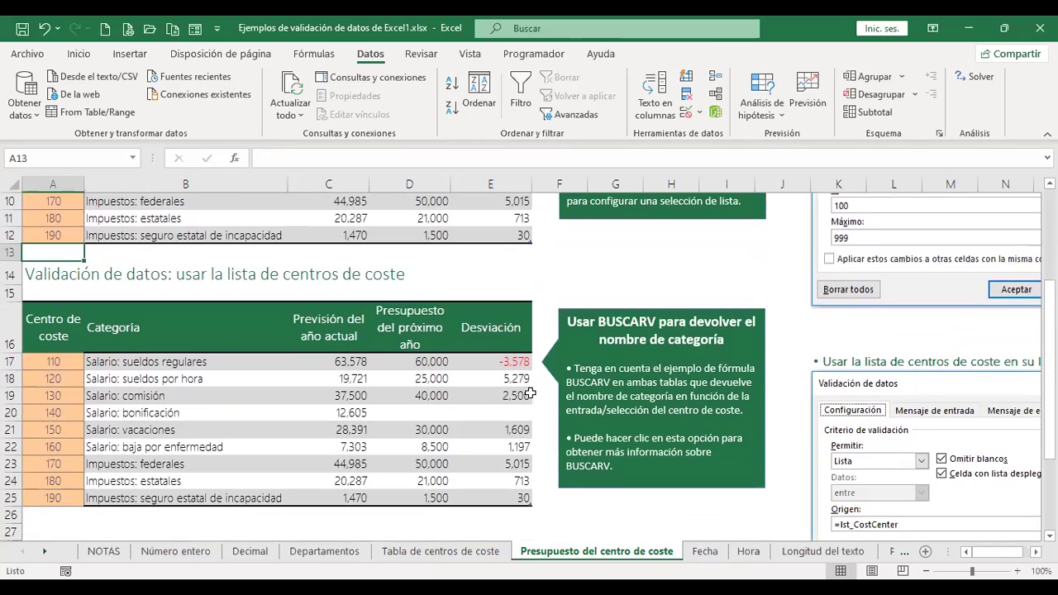
pyautogui.scroll(-2, 898, 388)
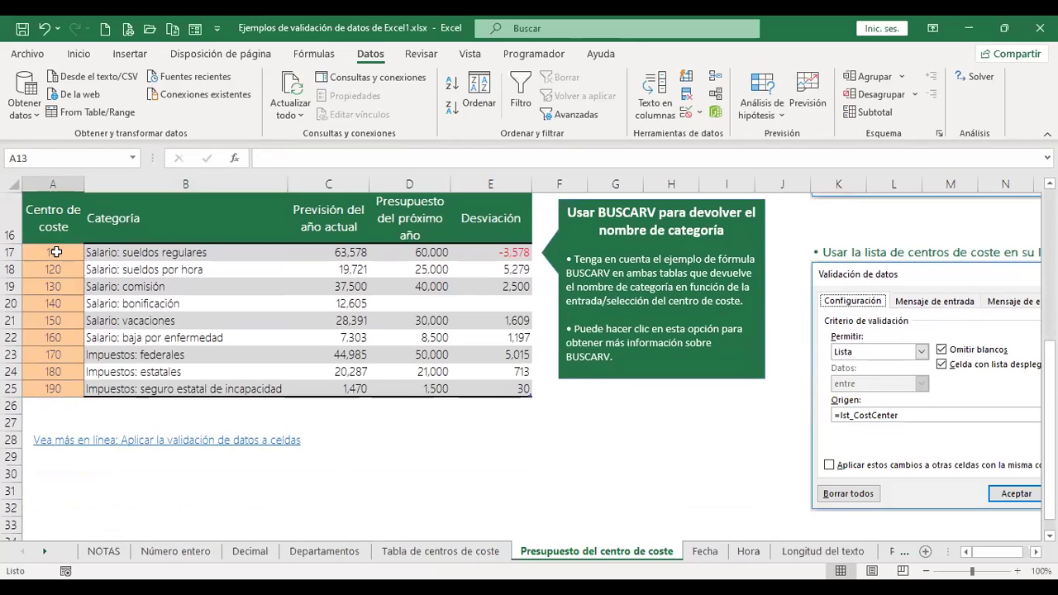
pyautogui.moveTo(56, 252); pyautogui.dragTo(55, 389)
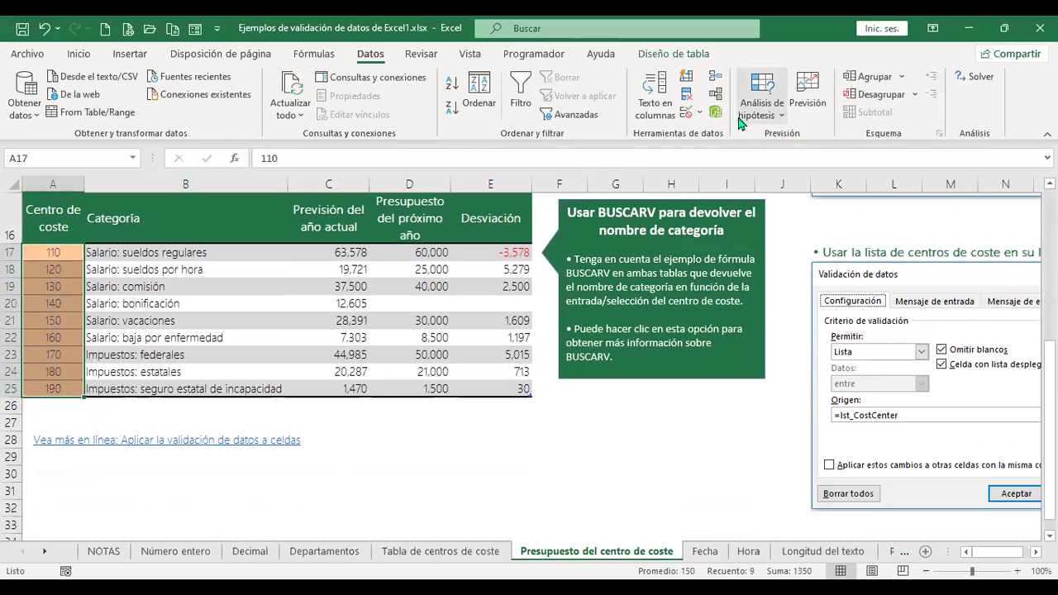
pyautogui.click(690, 116)
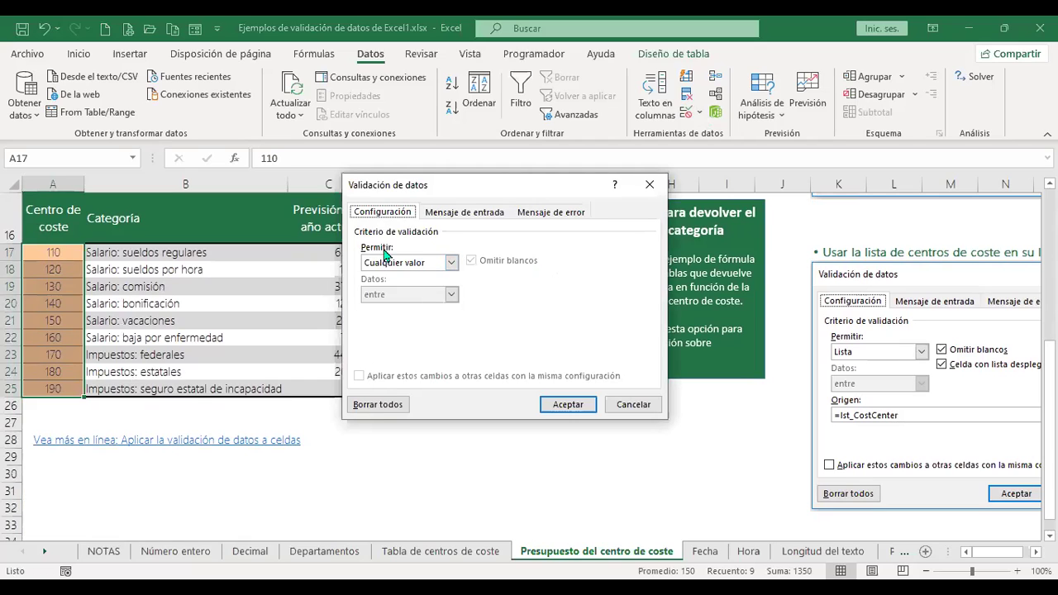
pyautogui.click(452, 263)
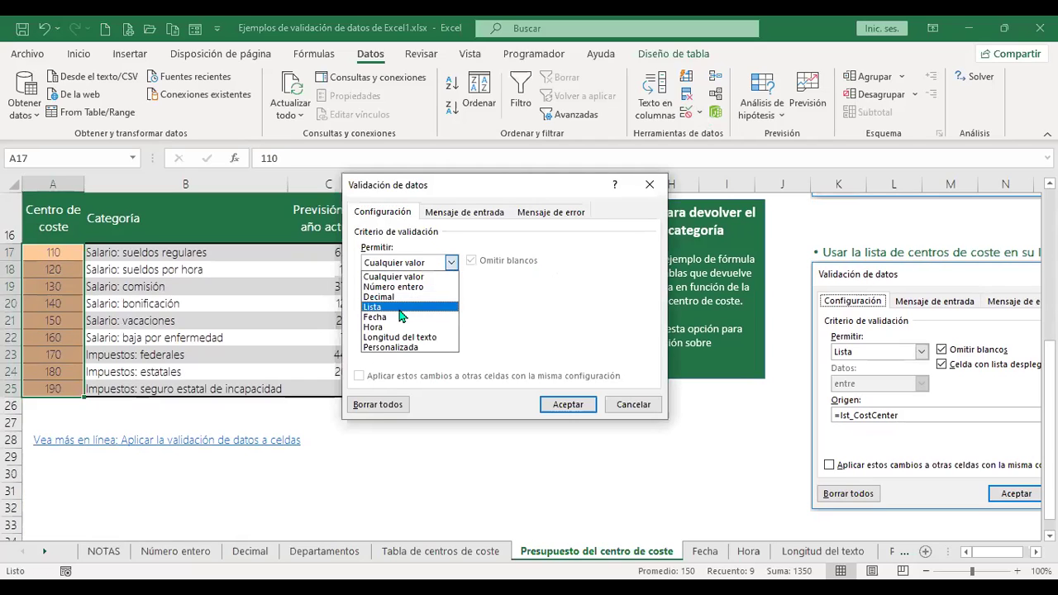
pyautogui.click(401, 315)
pyautogui.click(400, 325)
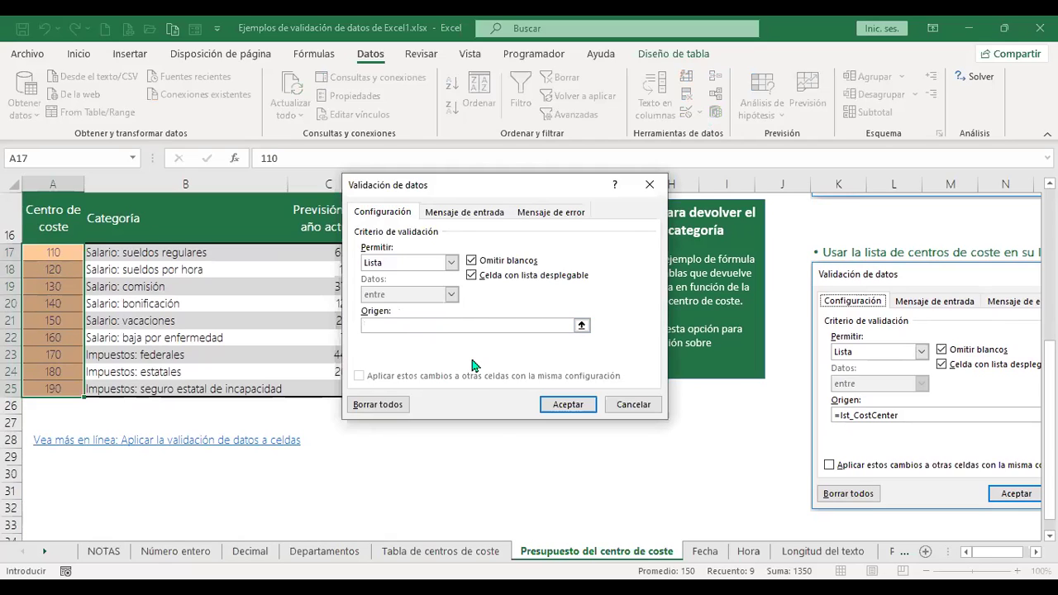
# - Use A4:A12 of the Tabla de centros de coste sheet as the list's Origen and apply the validation
pyautogui.click(484, 558)
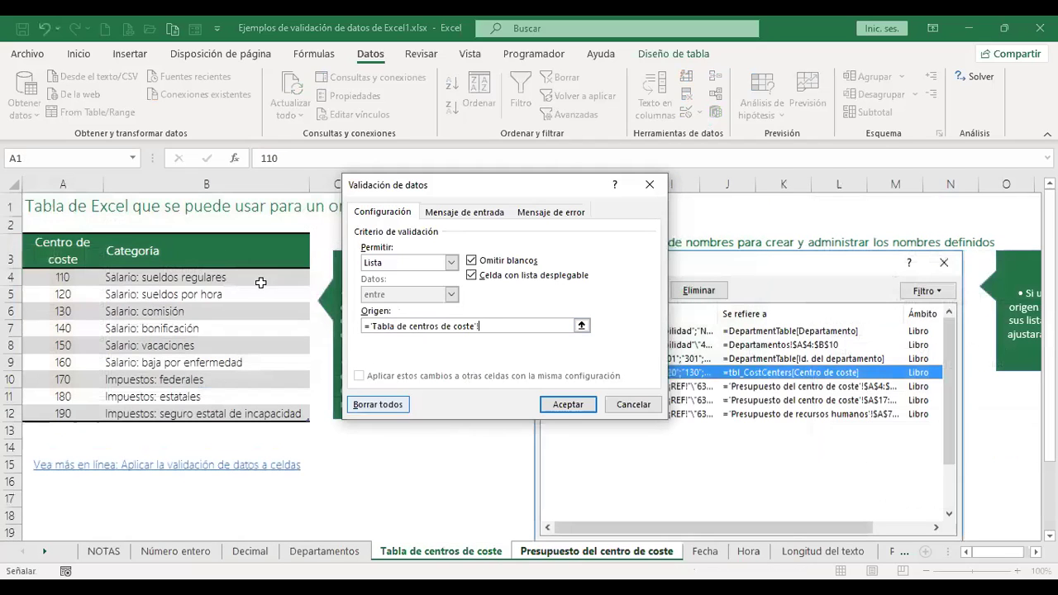
pyautogui.click(49, 277)
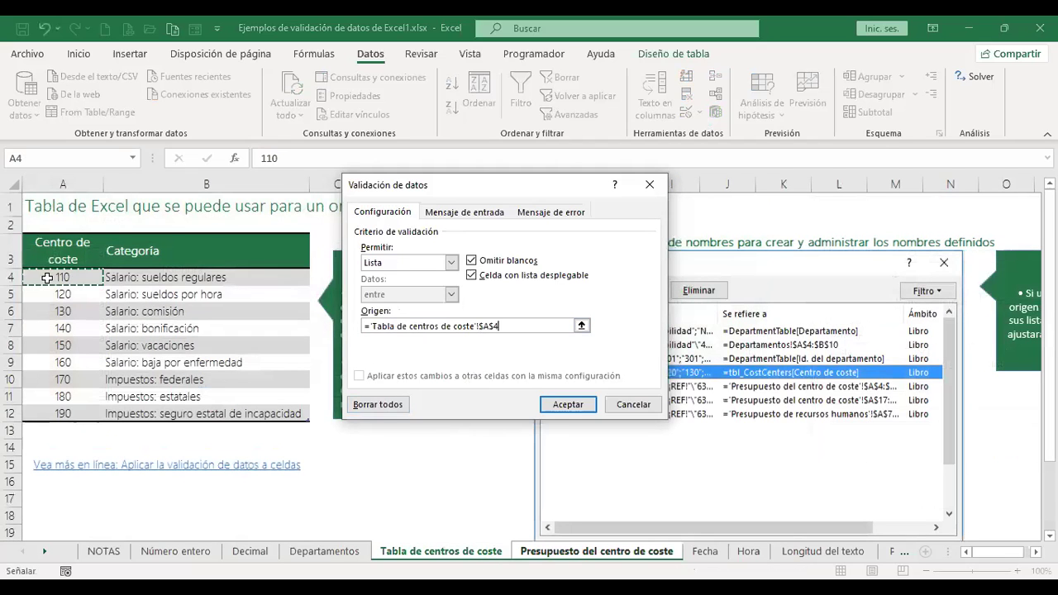
pyautogui.keyDown('shift'); pyautogui.click(35, 413); pyautogui.keyUp('shift')
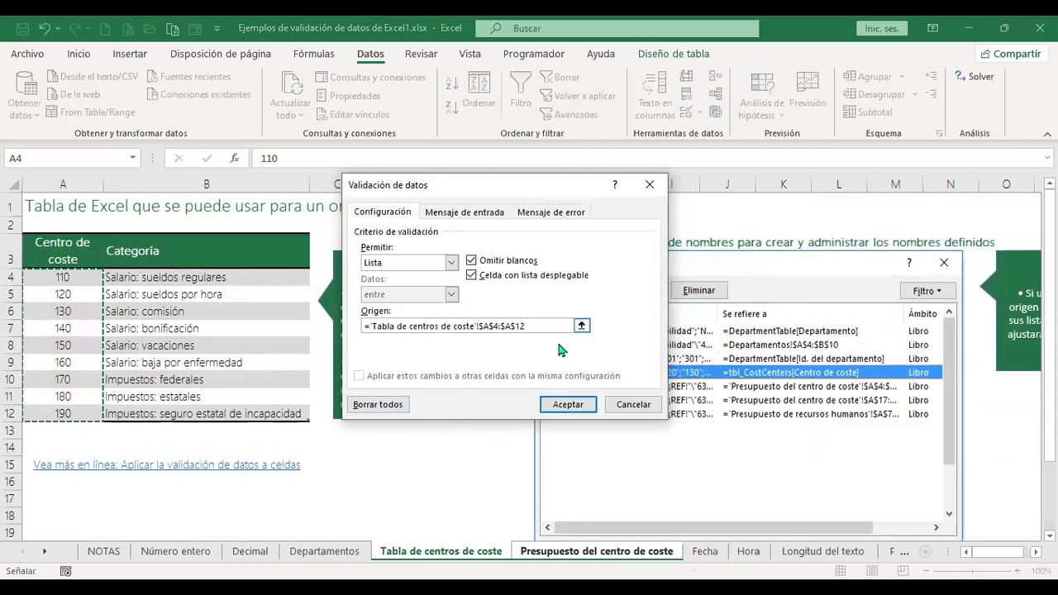
pyautogui.click(567, 404)
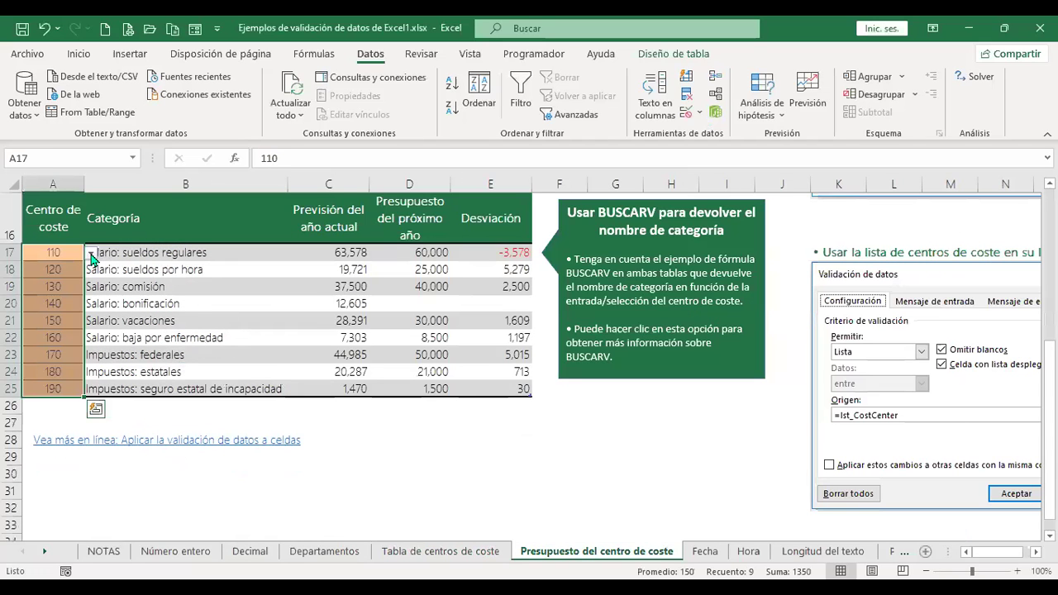
# - Choose cost centre 150 in A17, 170 in A18 and 160 in A19 from their validation lists
pyautogui.click(91, 252)
pyautogui.click(37, 307)
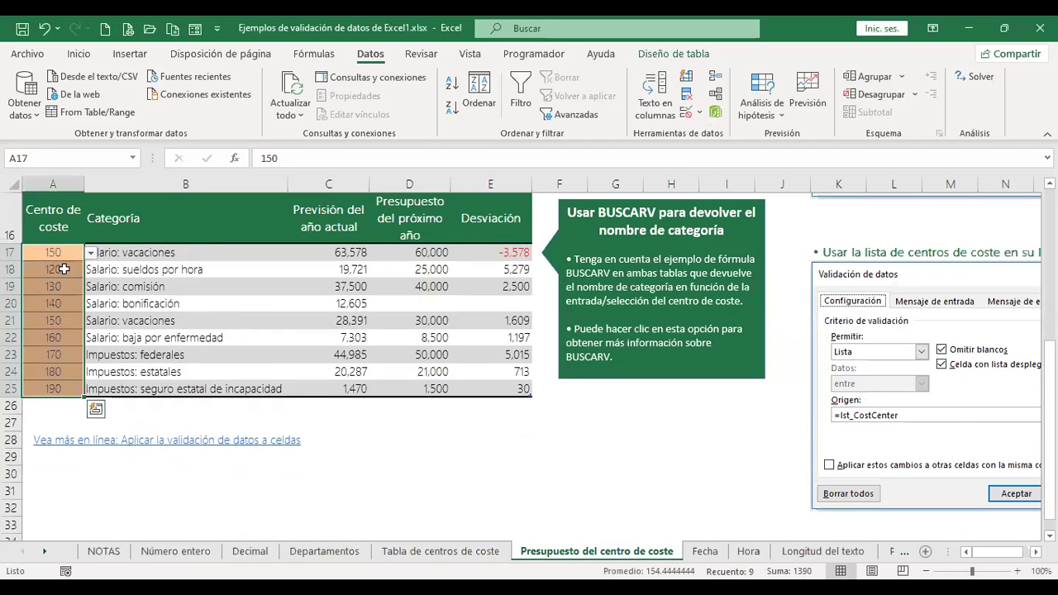
pyautogui.click(64, 269)
pyautogui.click(91, 269)
pyautogui.click(66, 334)
pyautogui.click(70, 287)
pyautogui.click(91, 287)
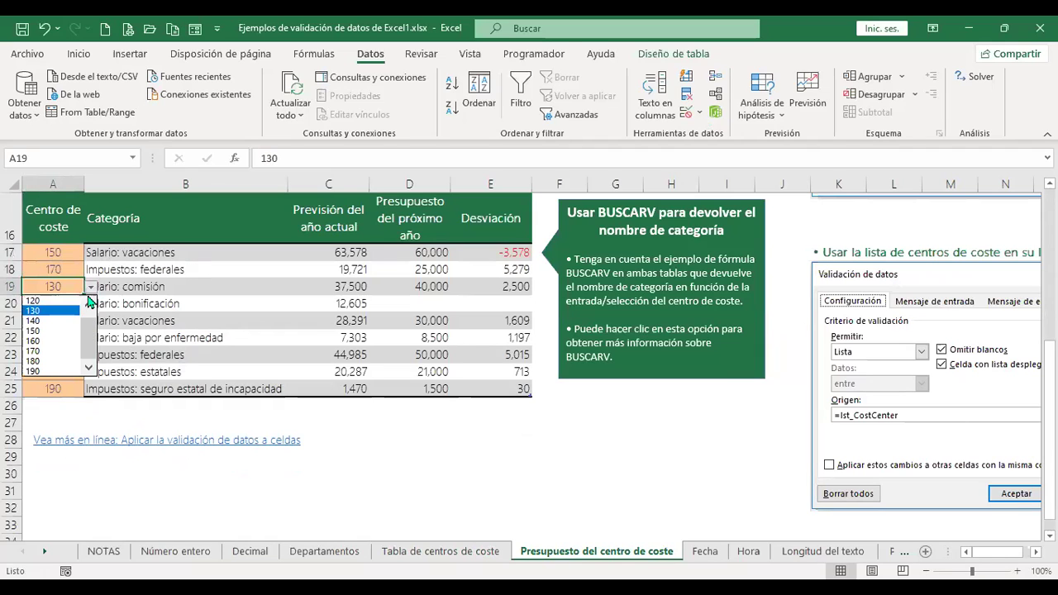
pyautogui.click(56, 352)
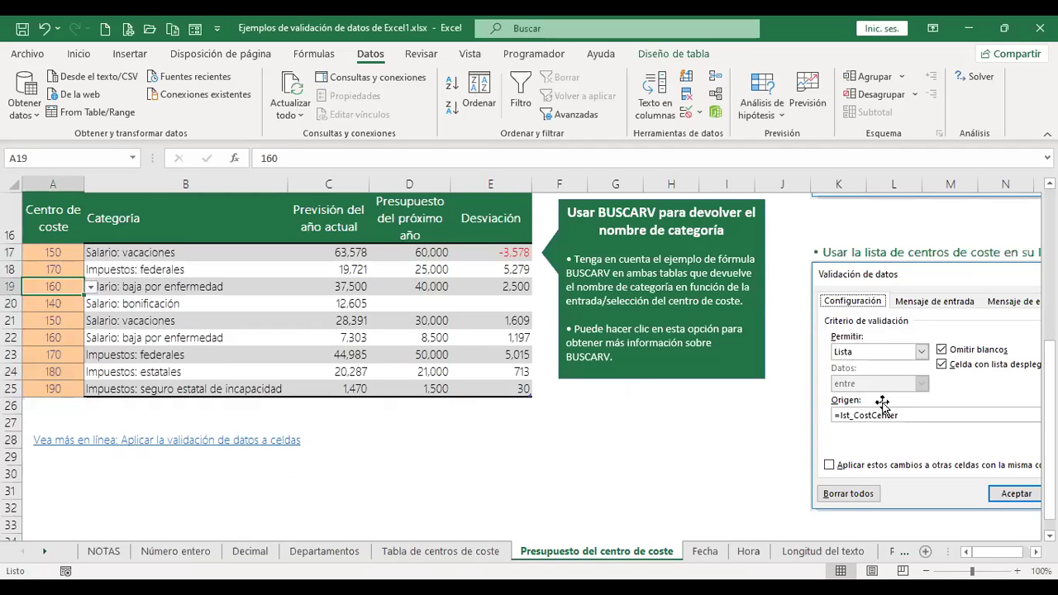
pyautogui.moveTo(51, 252); pyautogui.dragTo(40, 383)
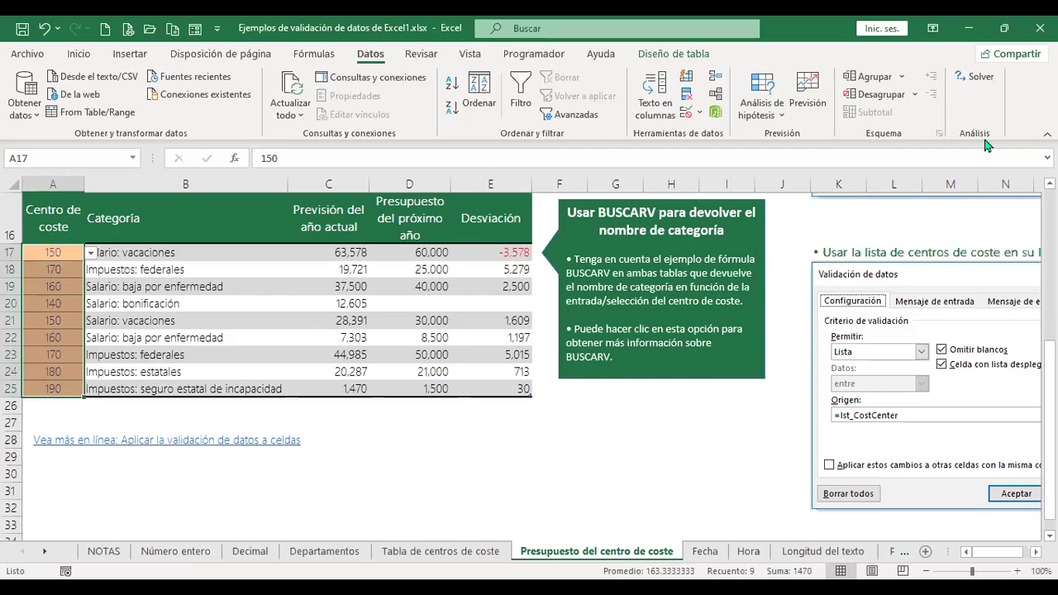
pyautogui.click(683, 120)
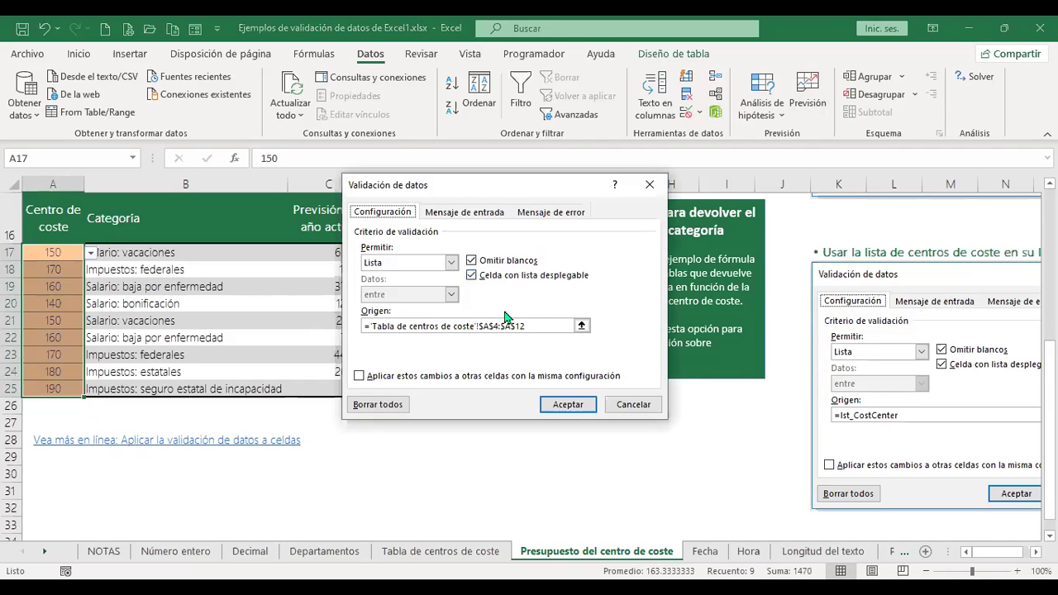
pyautogui.click(529, 326)
pyautogui.moveTo(524, 326); pyautogui.dragTo(305, 292)
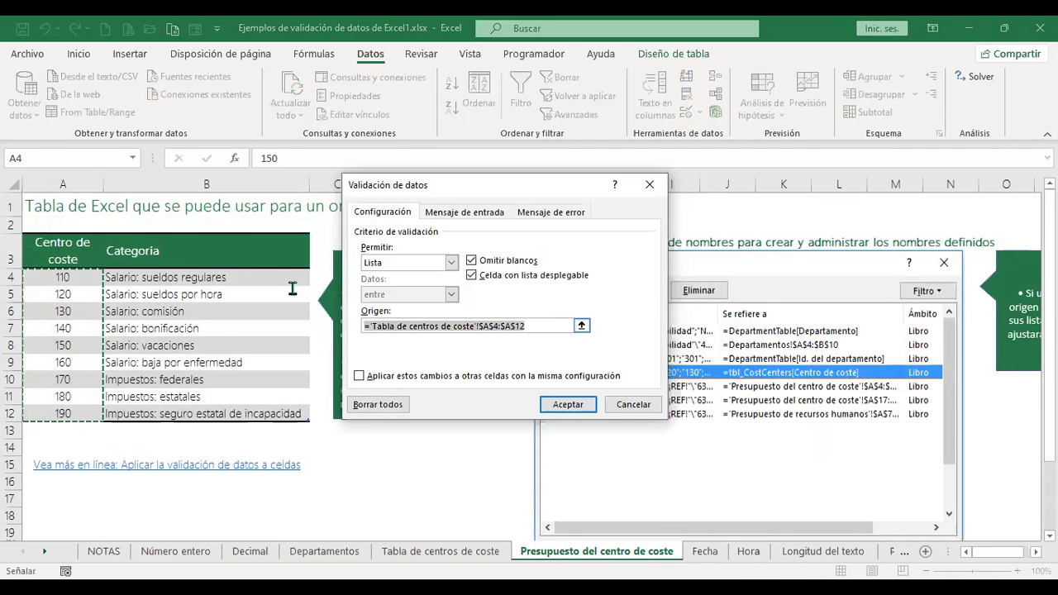
pyautogui.click(440, 551)
pyautogui.press('Delete')
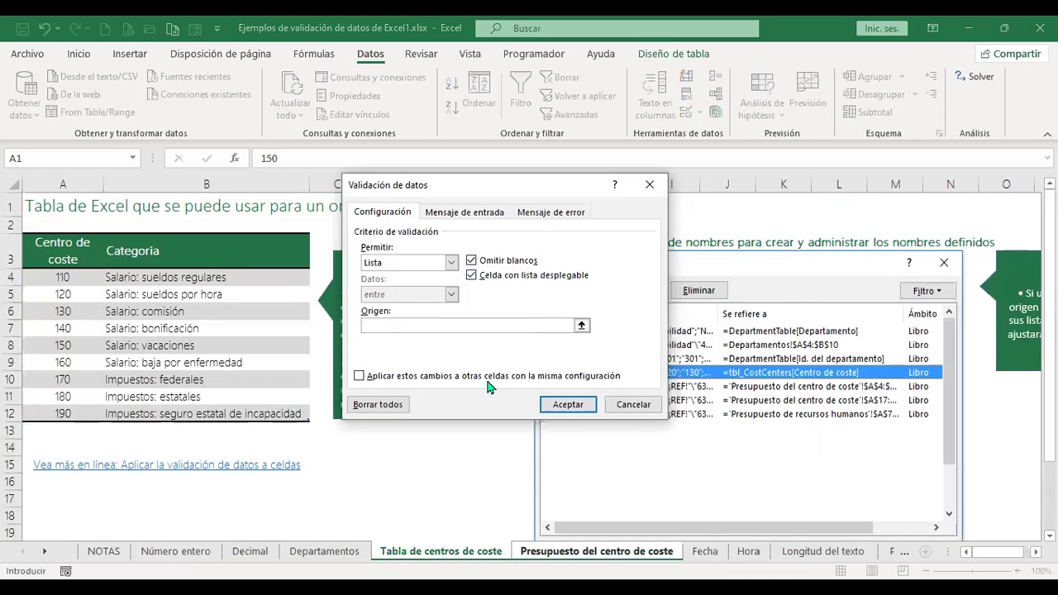
pyautogui.click(635, 407)
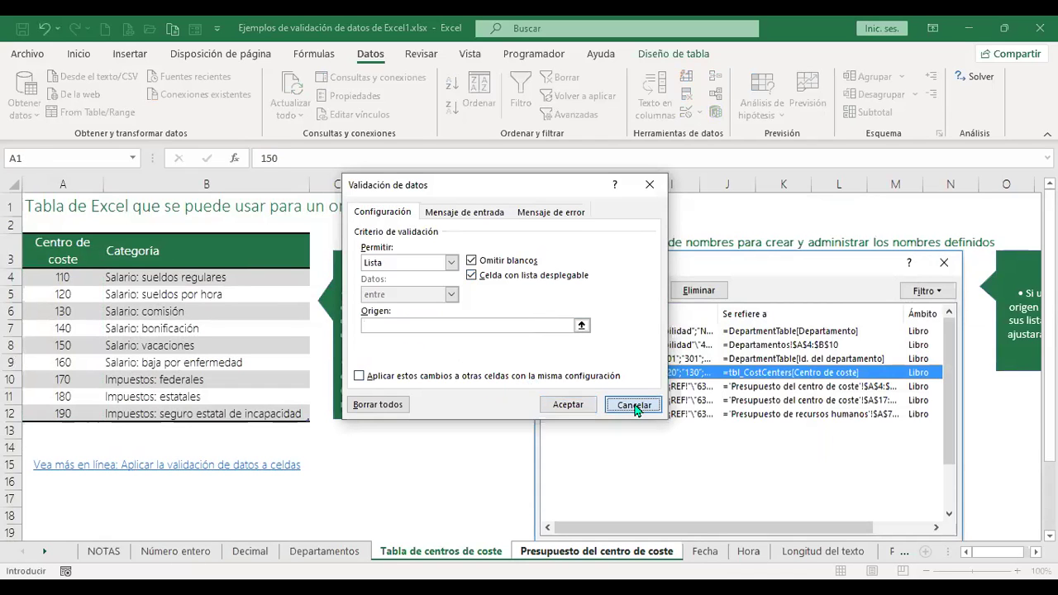
pyautogui.click(635, 407)
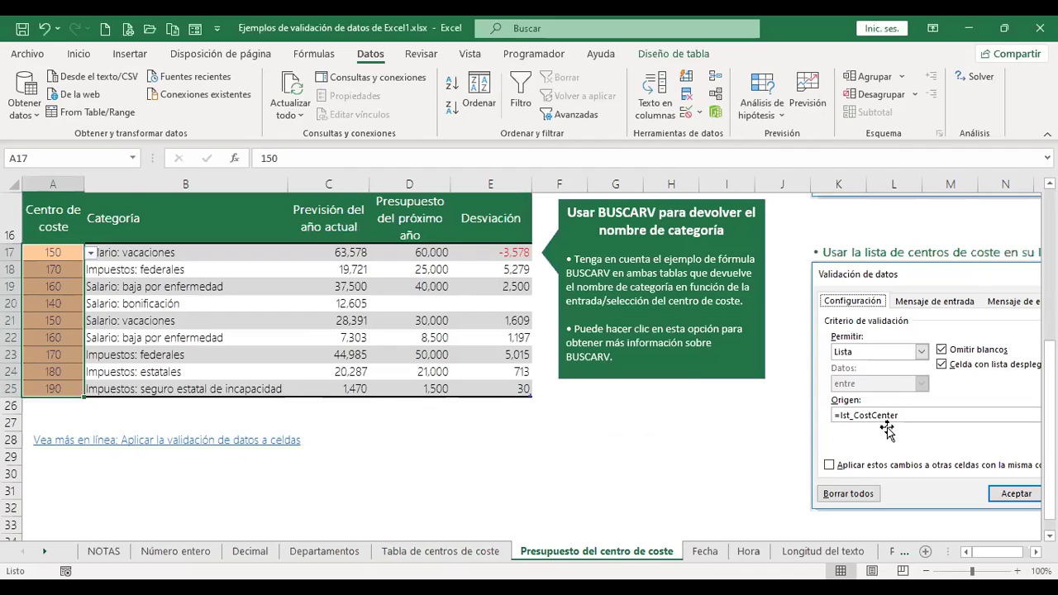
# - Go to the named range lst_CostCenter to check which cells it covers, and return to the Presupuesto del centro de coste sheet
pyautogui.click(131, 158)
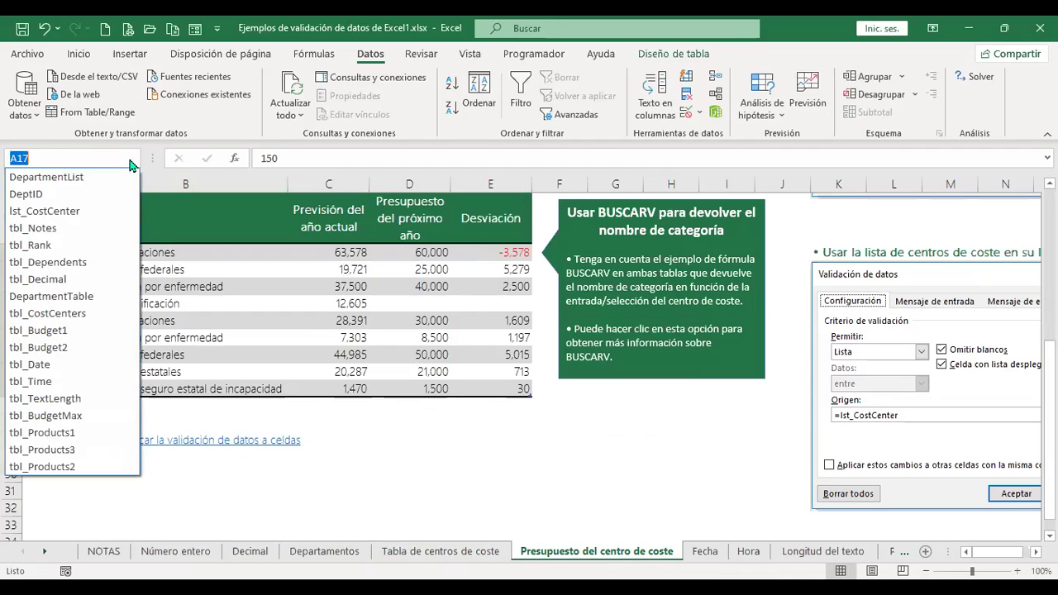
pyautogui.click(66, 221)
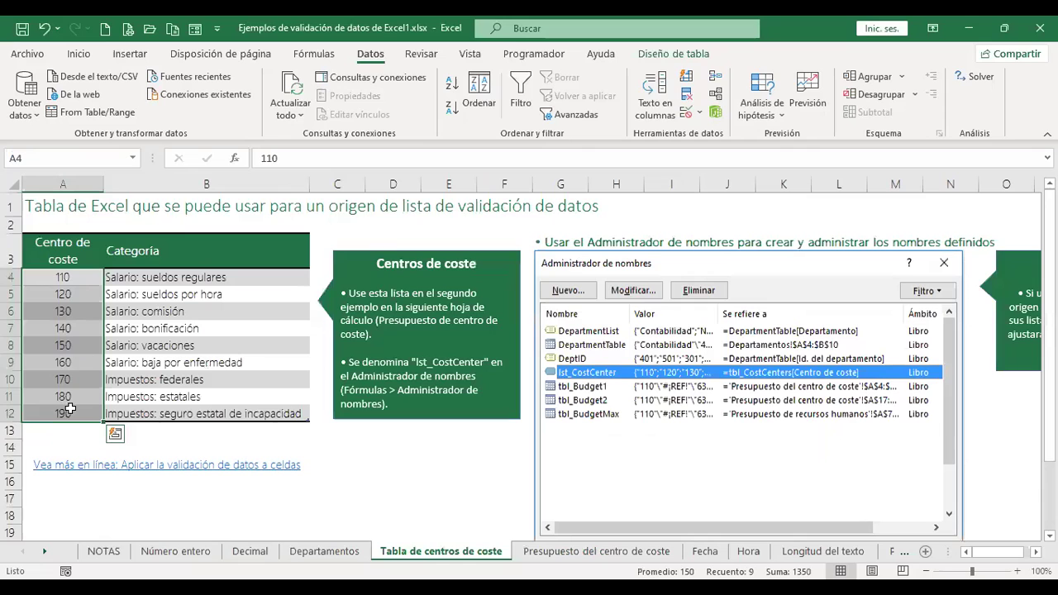
pyautogui.click(574, 558)
# - Change the validation list's Origen for A17:A25 to =lst_CostCenter and apply it
pyautogui.moveTo(53, 252); pyautogui.dragTo(52, 388)
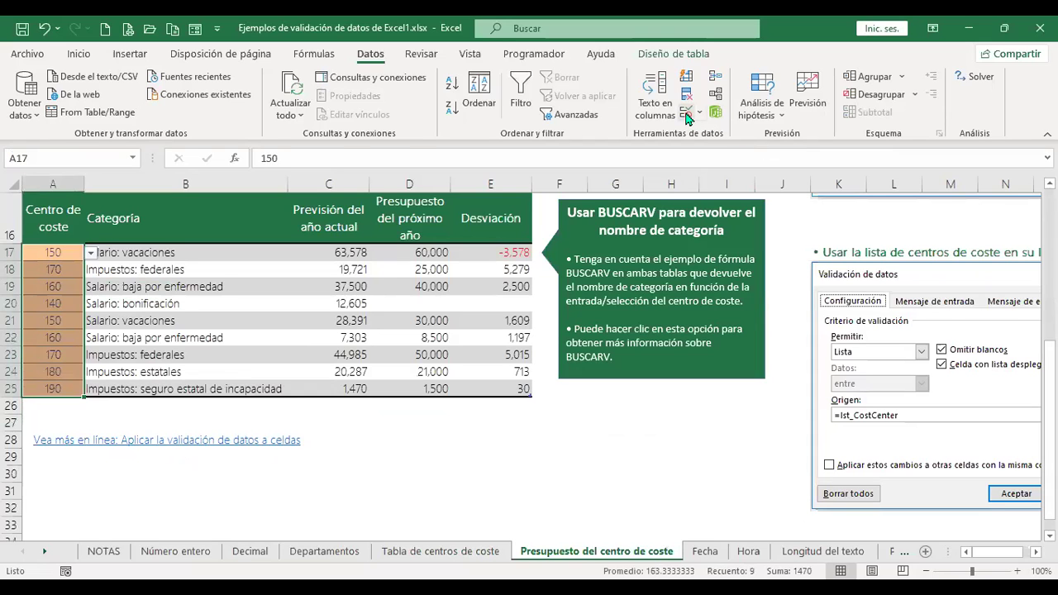
pyautogui.click(687, 114)
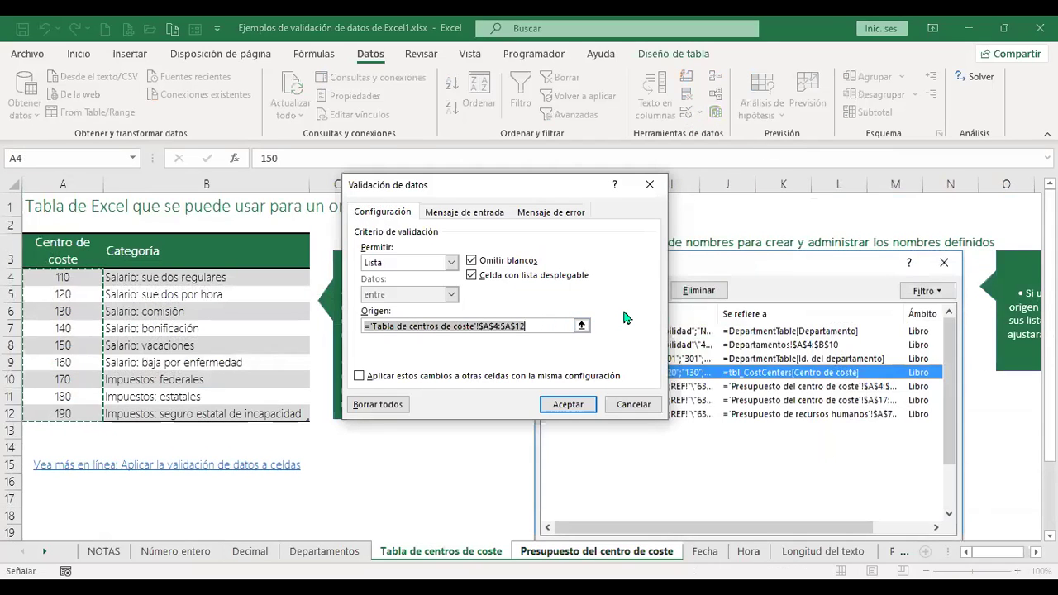
pyautogui.write('=lst_CostCenter')
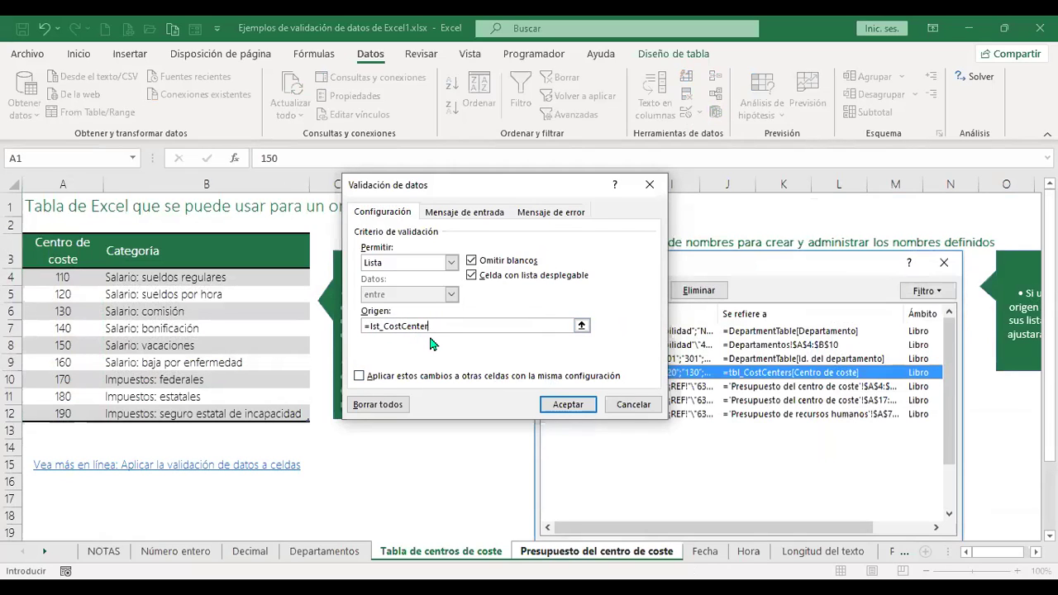
pyautogui.click(567, 405)
# - Choose cost centre 130 in both A18 and A19 from their validation lists
pyautogui.click(61, 269)
pyautogui.click(90, 269)
pyautogui.click(66, 294)
pyautogui.click(59, 286)
pyautogui.click(90, 287)
pyautogui.click(66, 311)
pyautogui.click(60, 304)
# - Try to enter 200, a cost centre outside the list, in A24
pyautogui.scroll(2, 60, 369)
pyautogui.click(58, 481)
pyautogui.write('200')
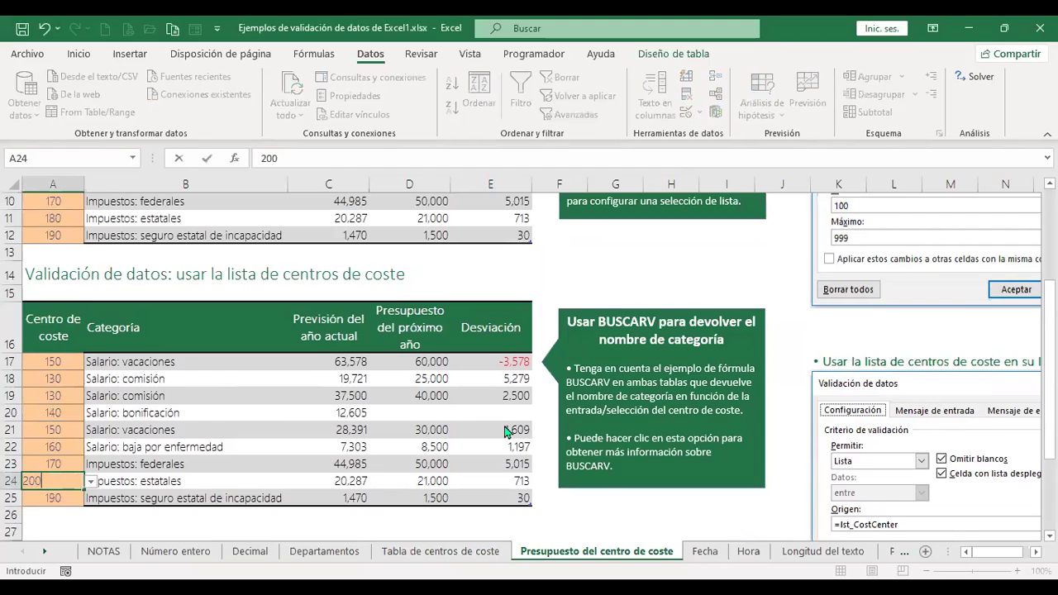
pyautogui.press('Return')
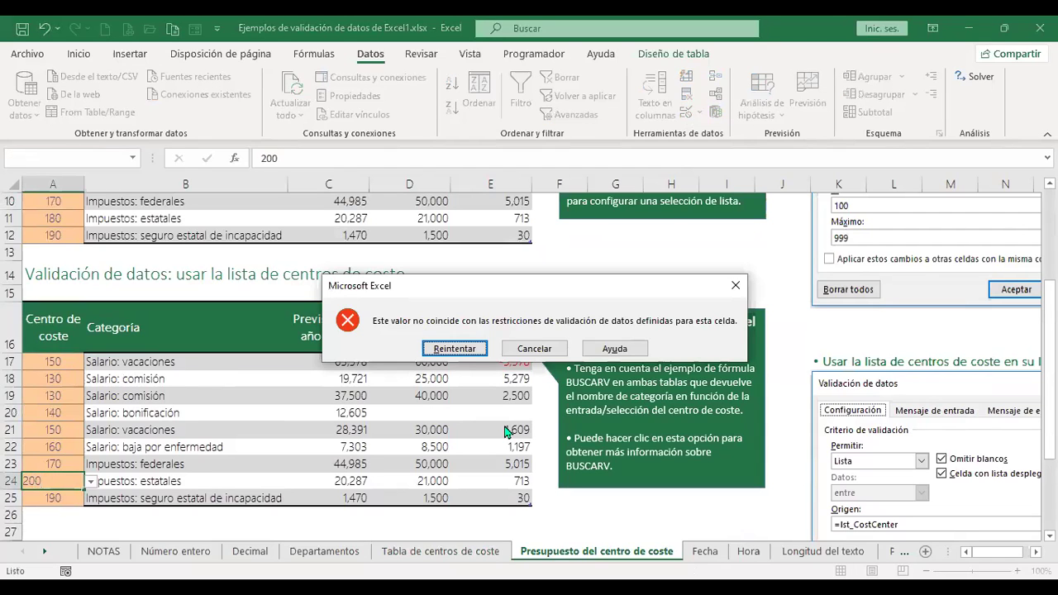
pyautogui.press('Escape')
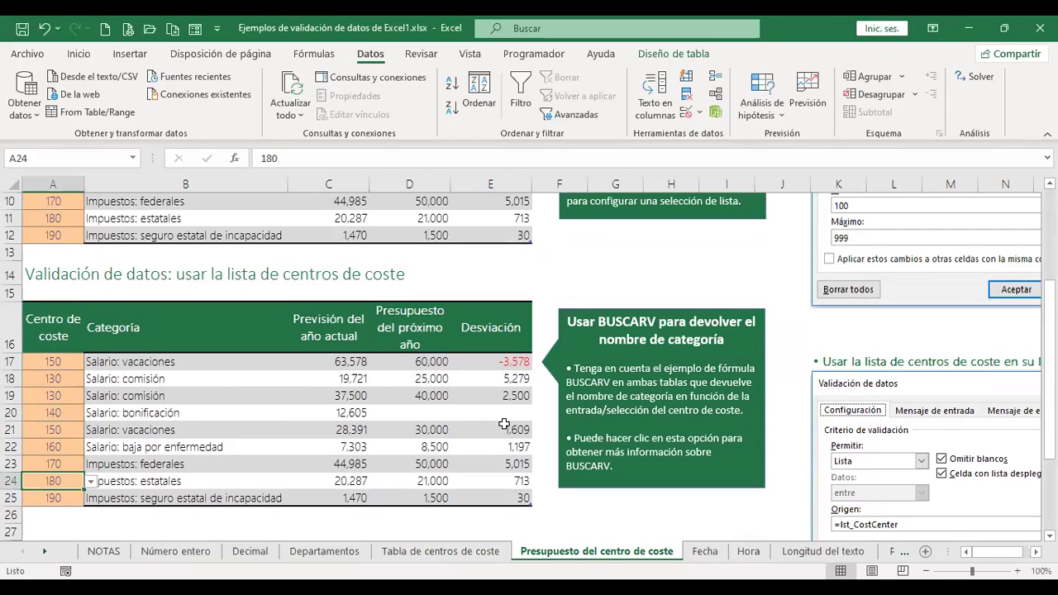
# - Choose cost centre 110 in A25 from its validation list
pyautogui.click(52, 500)
pyautogui.click(91, 499)
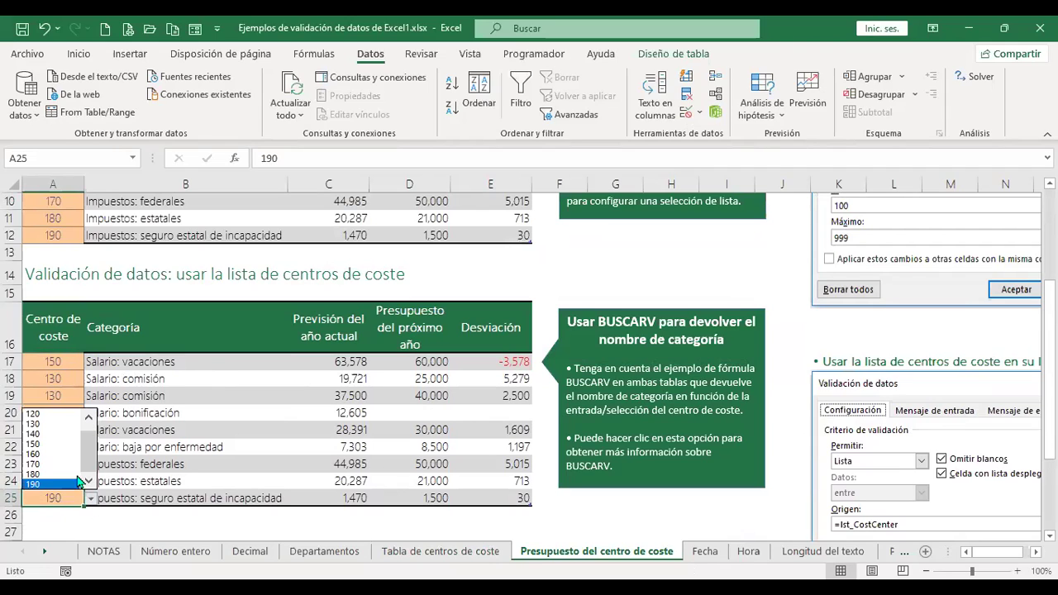
pyautogui.scroll(1, 90, 461)
pyautogui.click(56, 414)
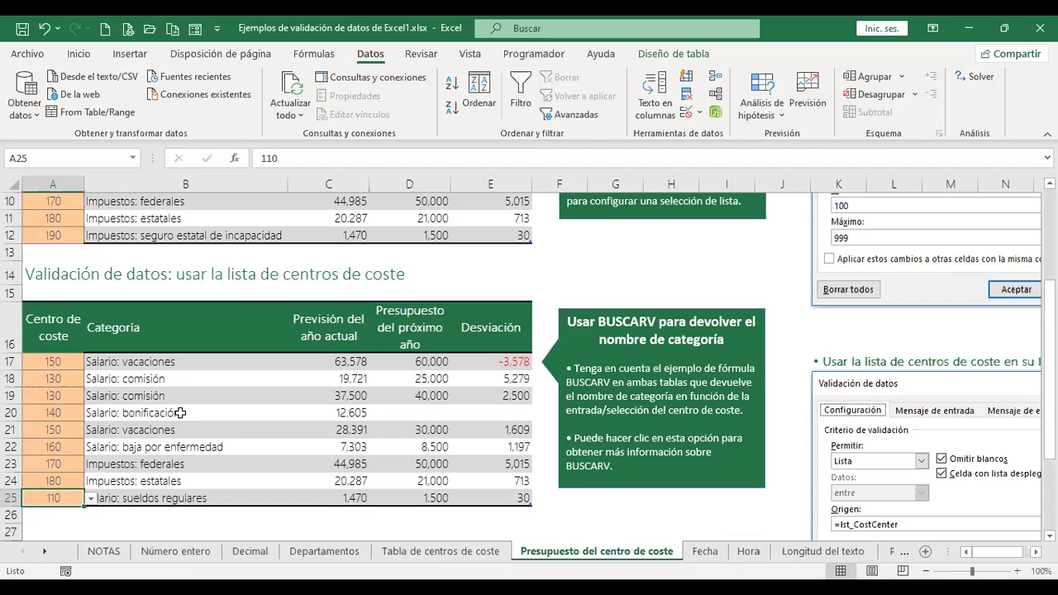
pyautogui.scroll(-4, 916, 430)
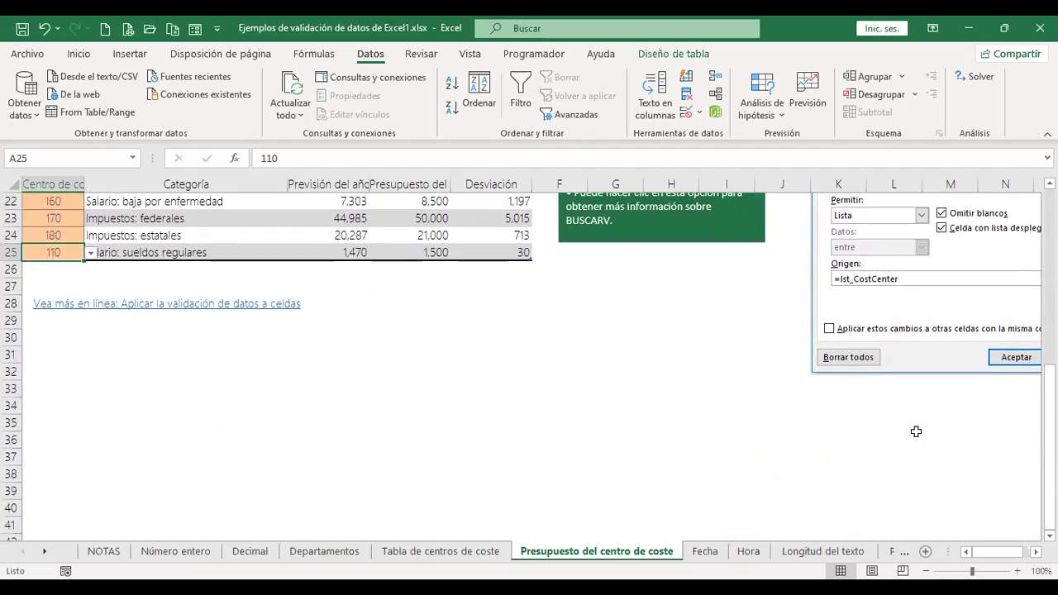
pyautogui.scroll(5, 916, 430)
pyautogui.scroll(2, 915, 347)
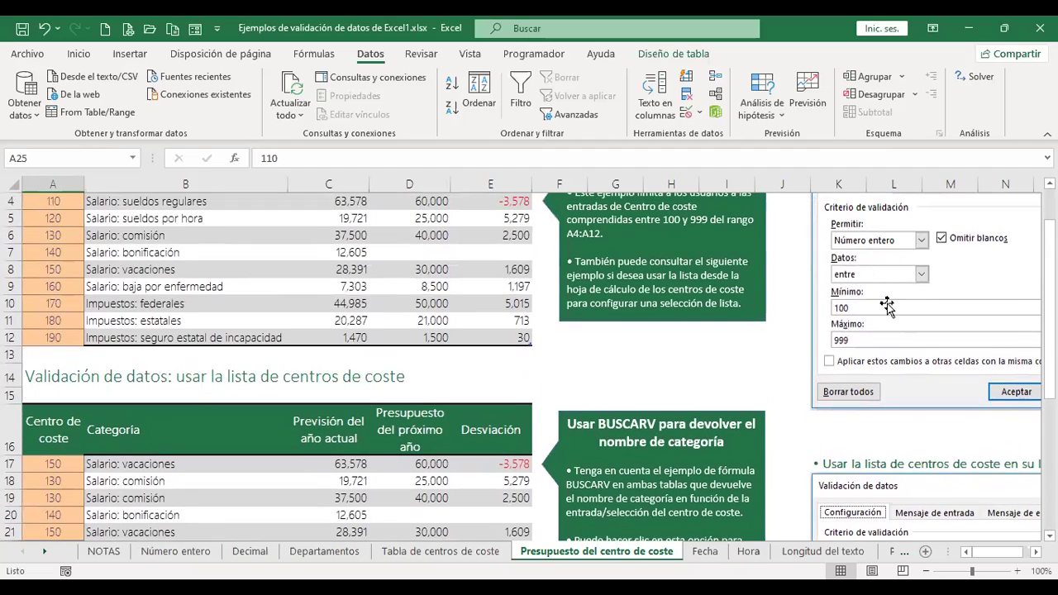
pyautogui.scroll(-1, 891, 308)
pyautogui.scroll(-3, 896, 306)
pyautogui.scroll(-2, 913, 444)
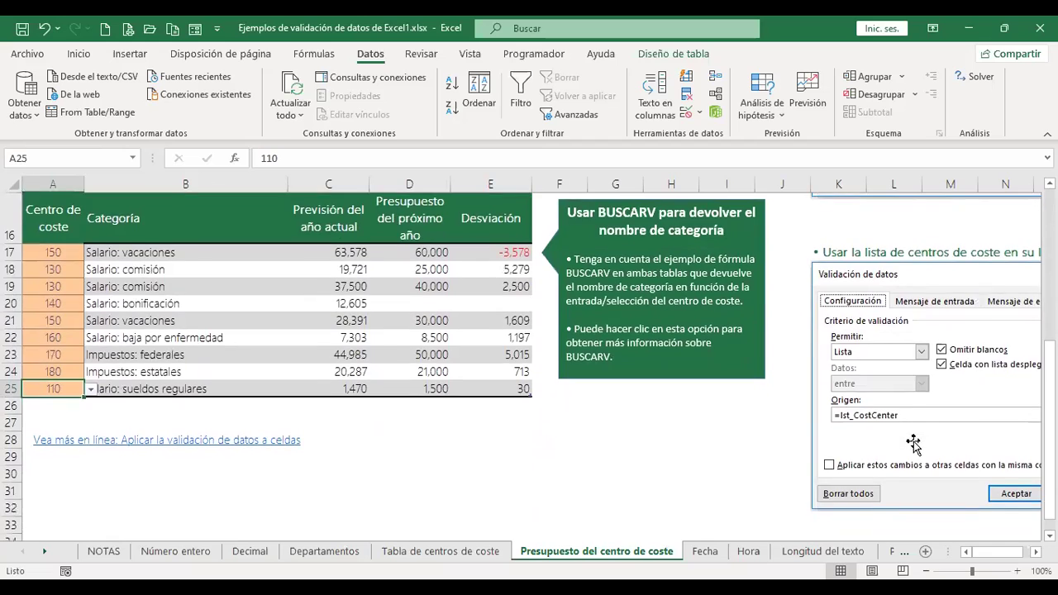
pyautogui.scroll(1, 914, 444)
pyautogui.scroll(5, 885, 420)
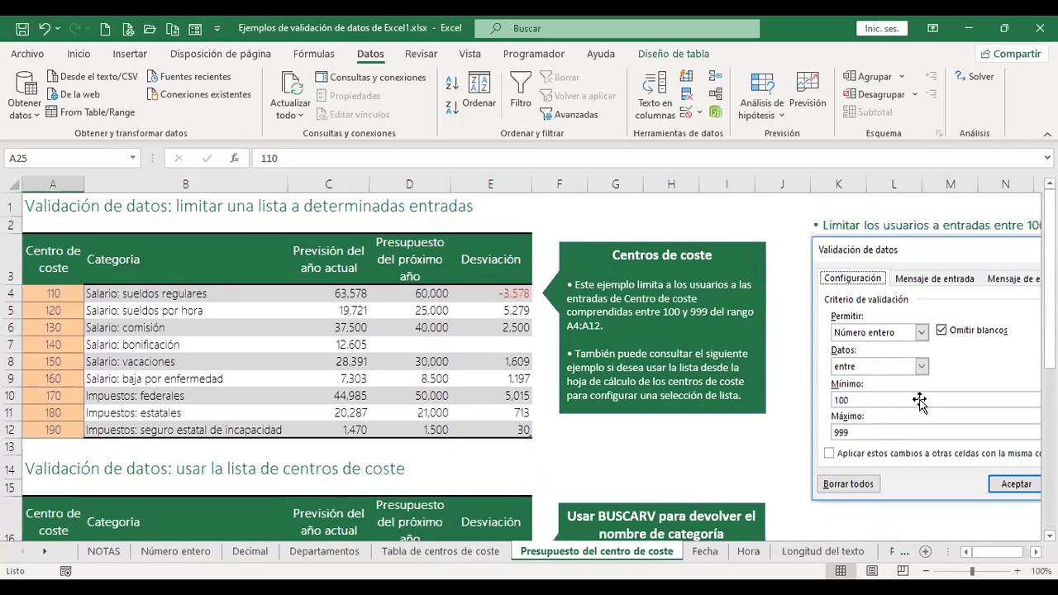
pyautogui.scroll(-8, 563, 405)
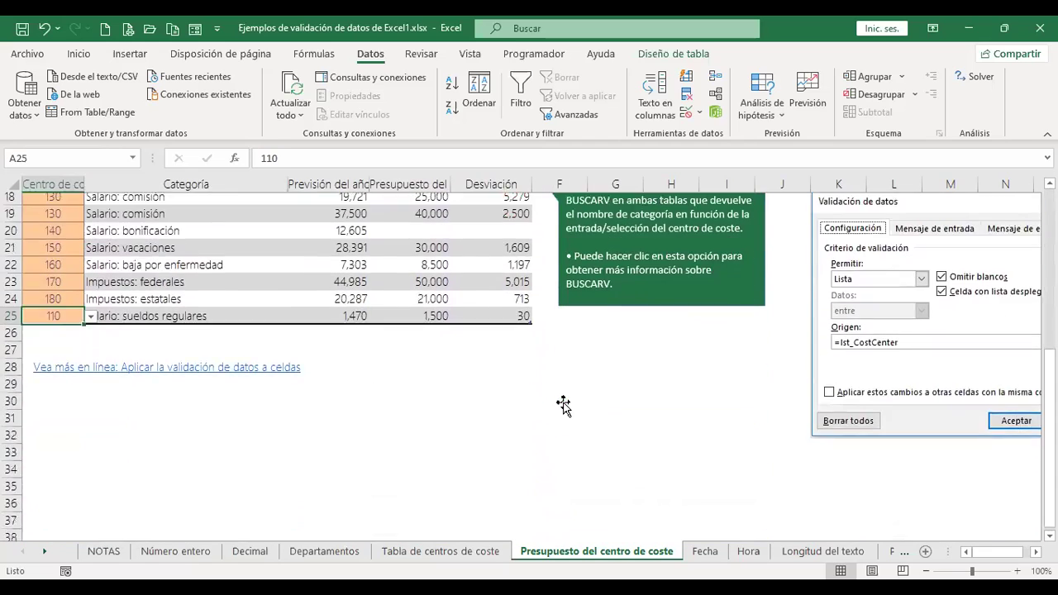
pyautogui.scroll(4, 564, 406)
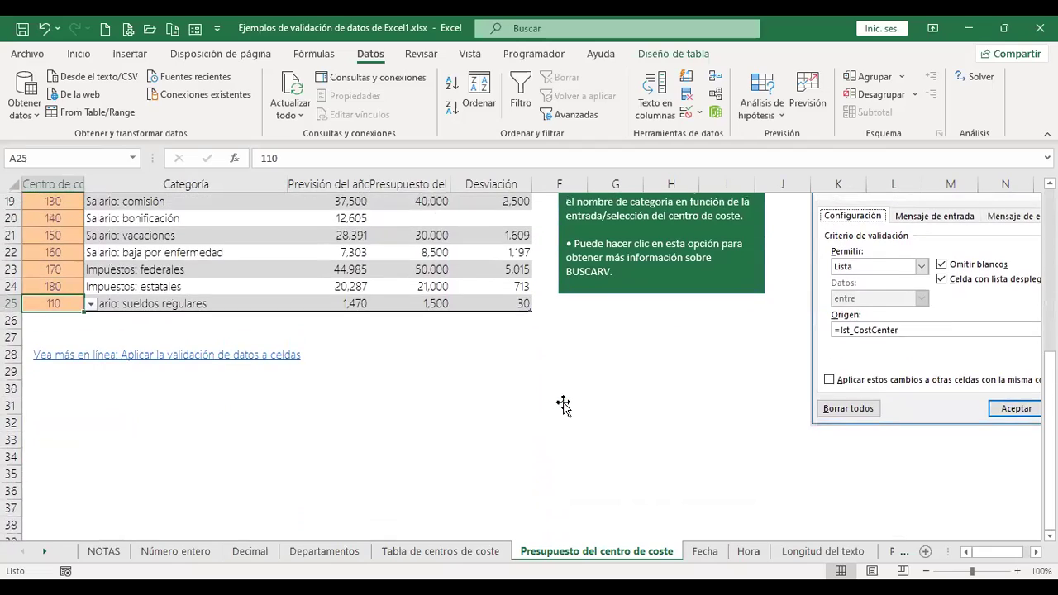
pyautogui.scroll(2, 563, 405)
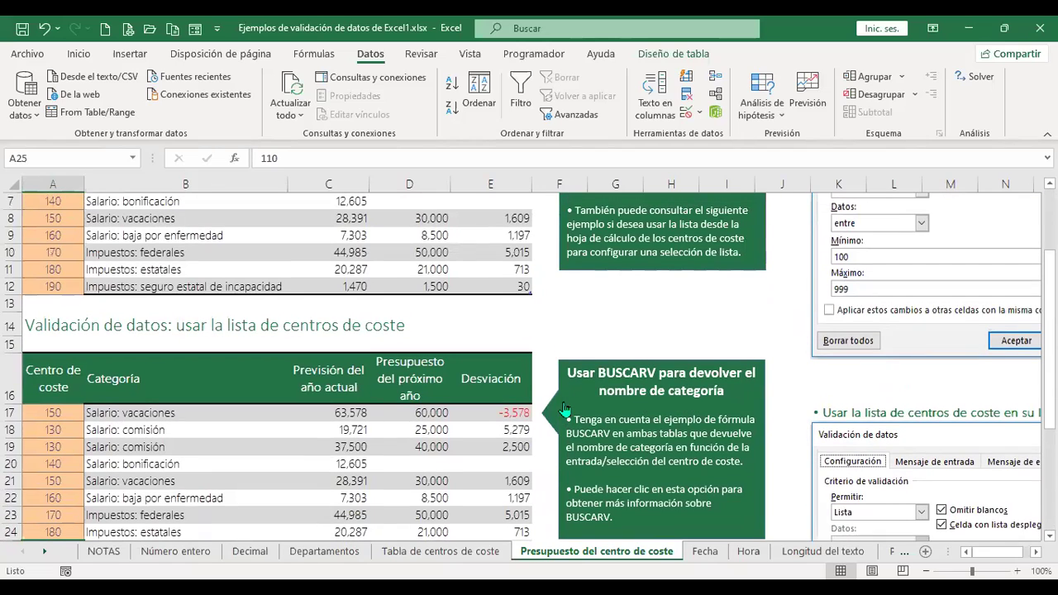
pyautogui.scroll(2, 563, 405)
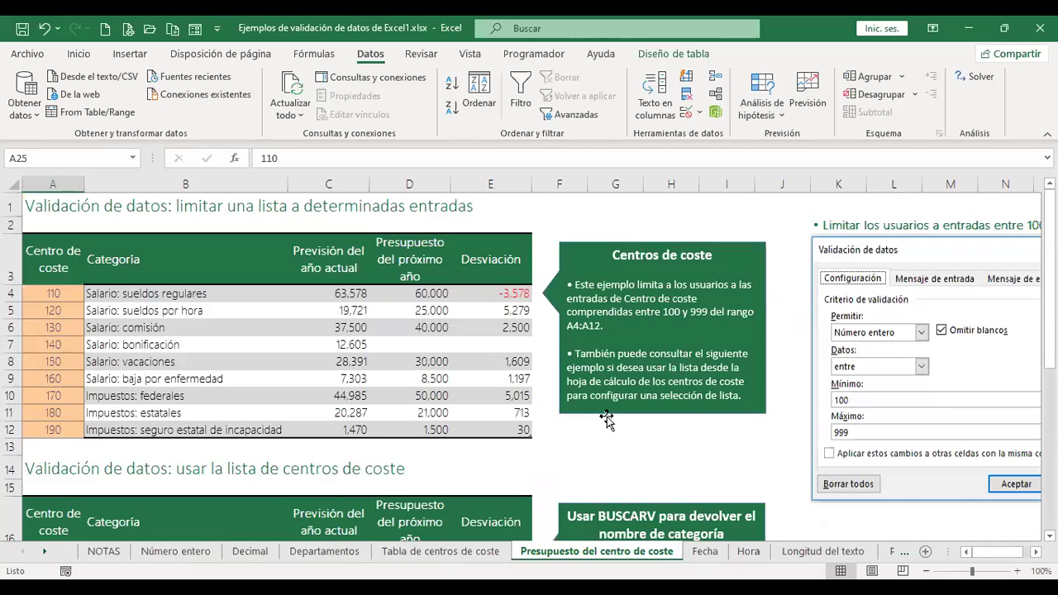
# - Open the Valores personalizados sheet and clear the selection of its unique list
pyautogui.click(45, 551)
pyautogui.click(44, 552)
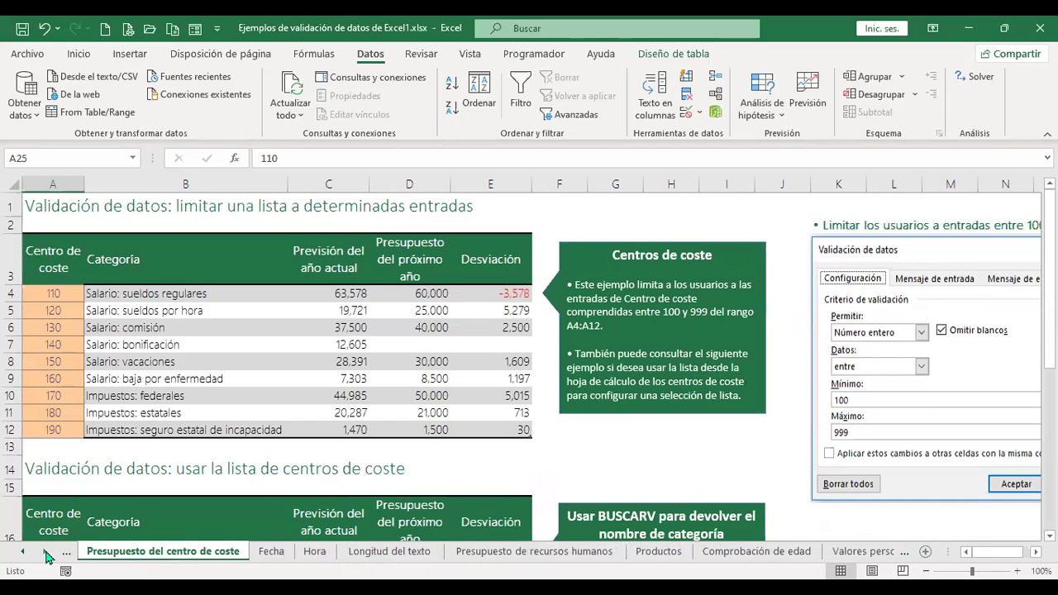
pyautogui.click(45, 551)
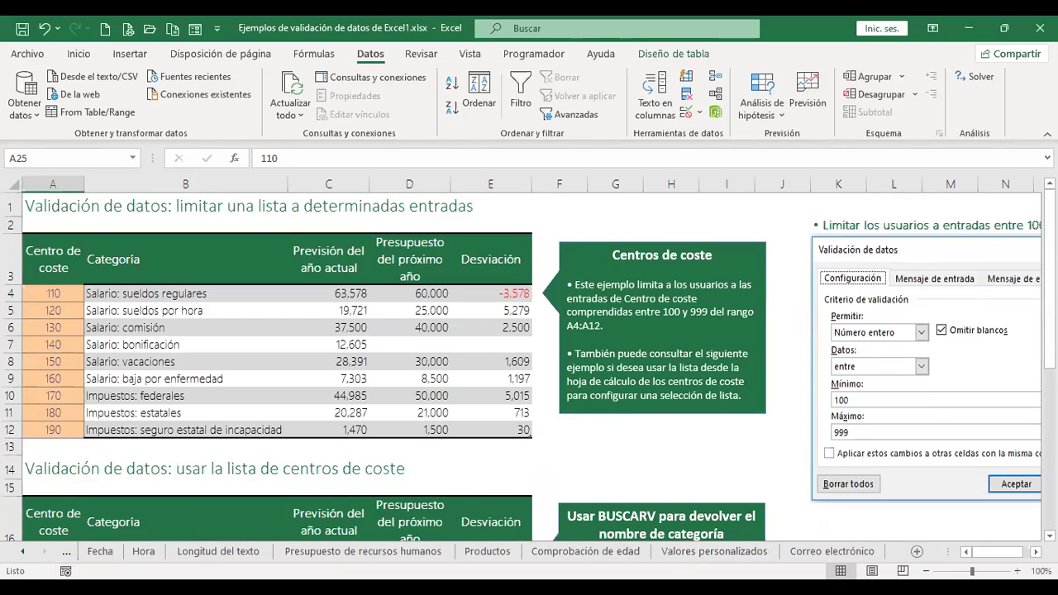
pyautogui.click(713, 554)
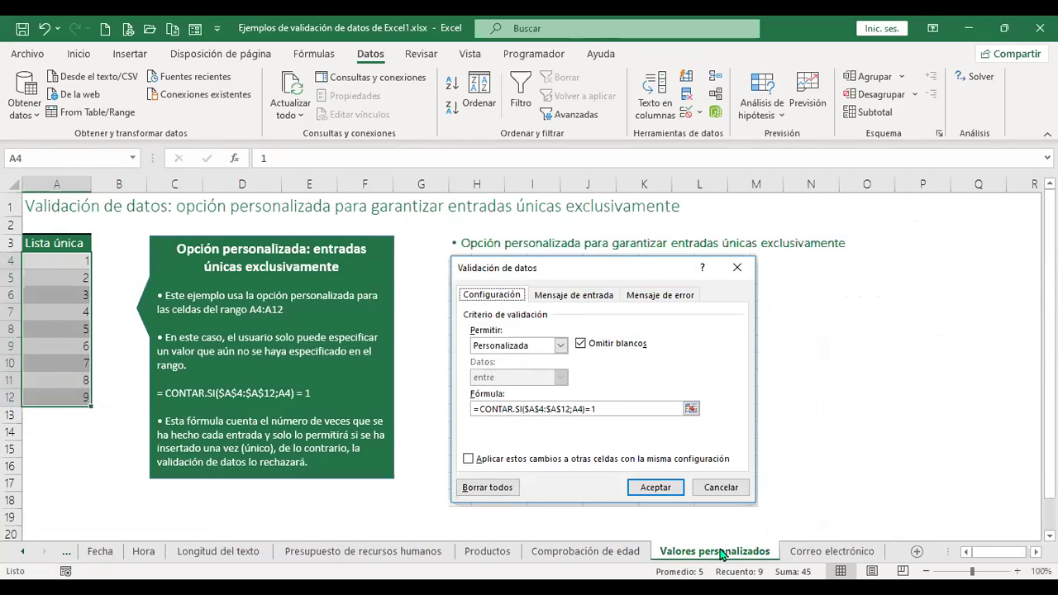
pyautogui.click(809, 346)
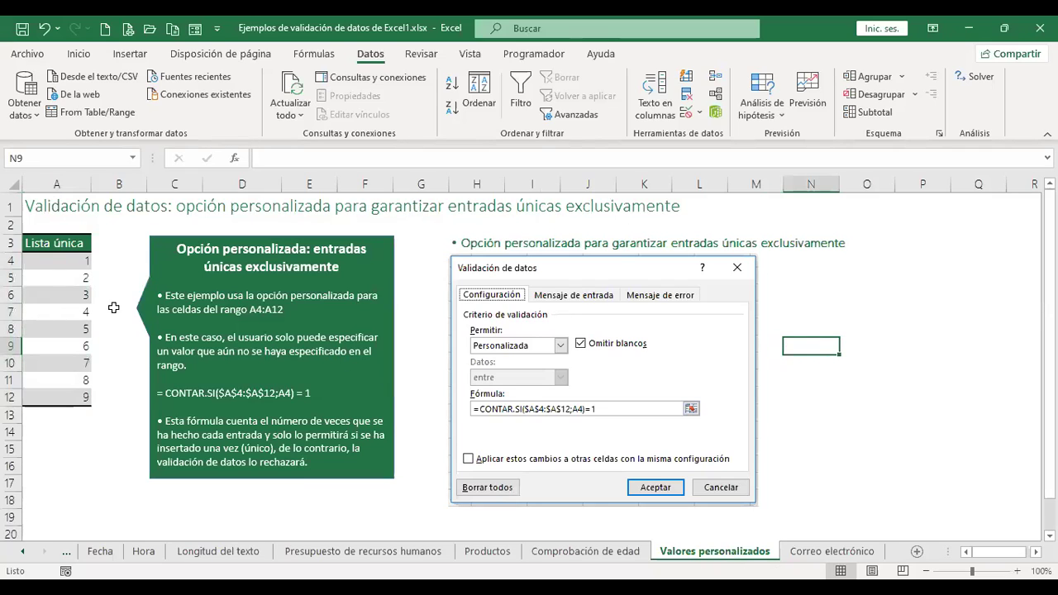
# - Enter a duplicate value of 1 in A5 of the Lista única column
pyautogui.moveTo(66, 261); pyautogui.dragTo(69, 408)
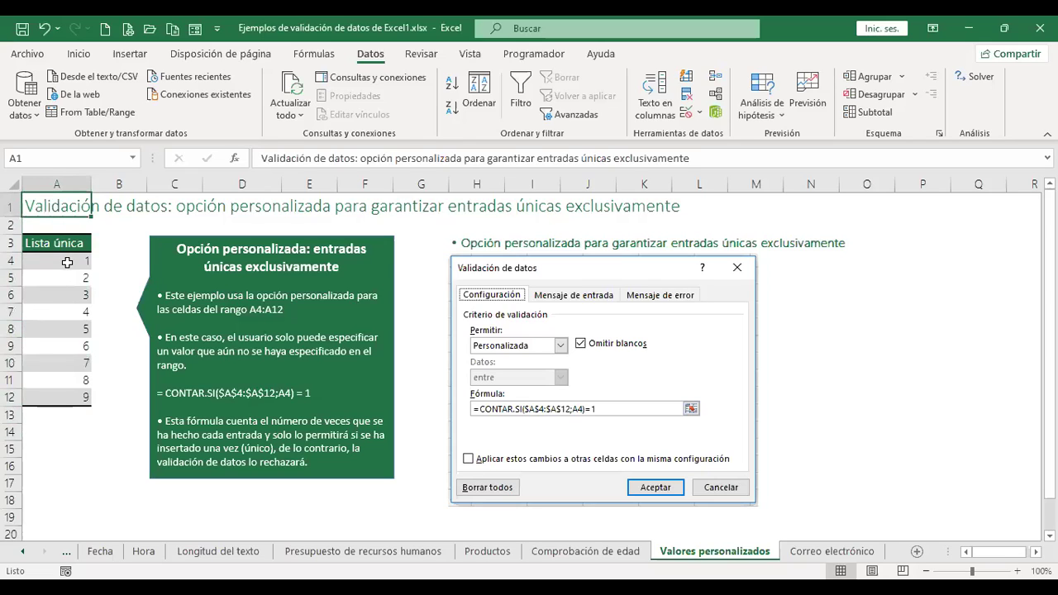
pyautogui.click(66, 261)
pyautogui.press('Down')
pyautogui.write('1')
pyautogui.press('Return')
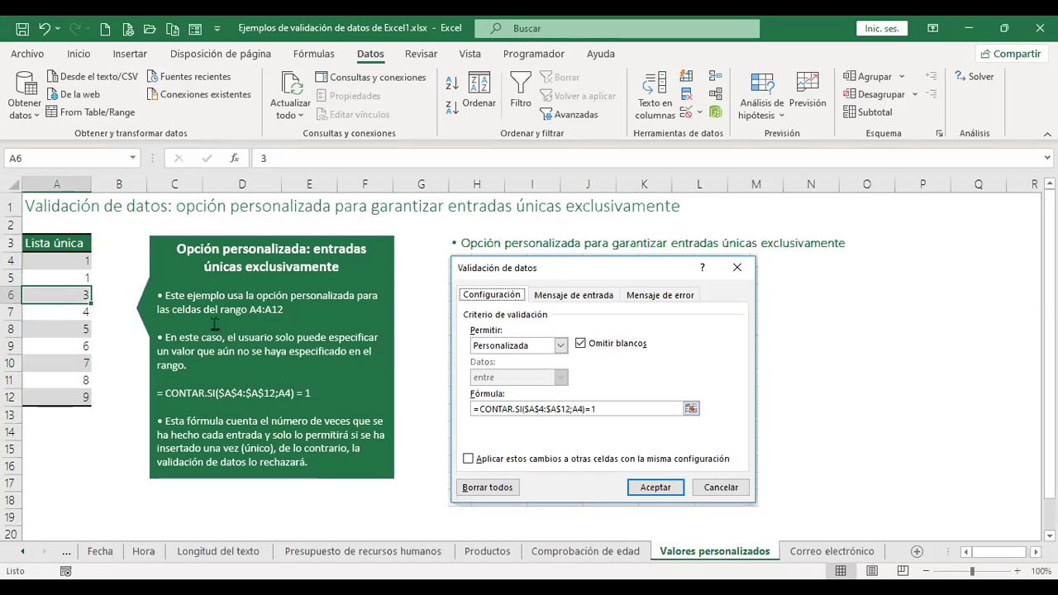
pyautogui.moveTo(63, 260); pyautogui.dragTo(53, 403)
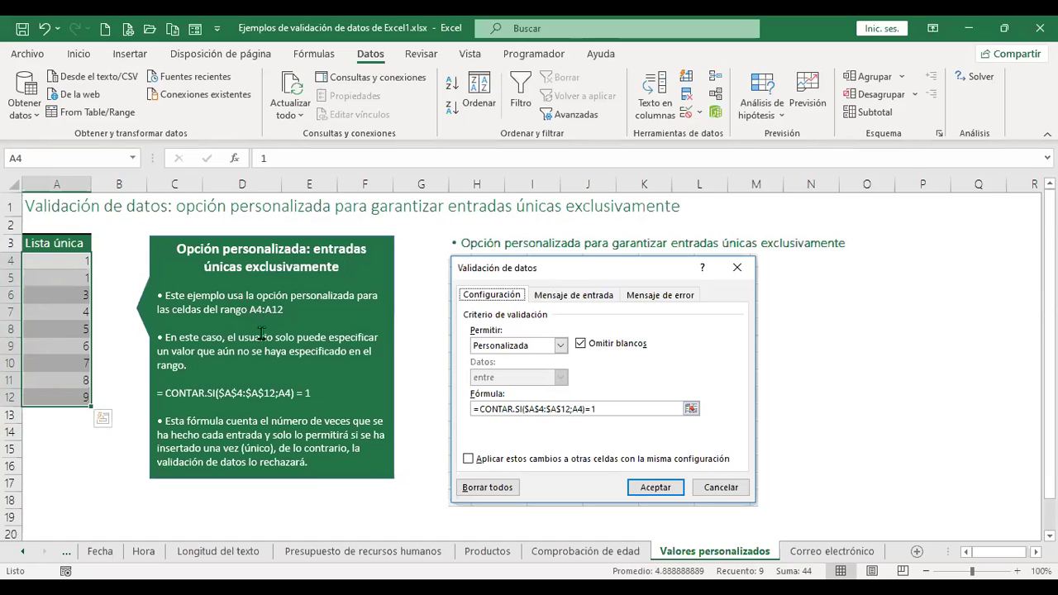
pyautogui.click(687, 116)
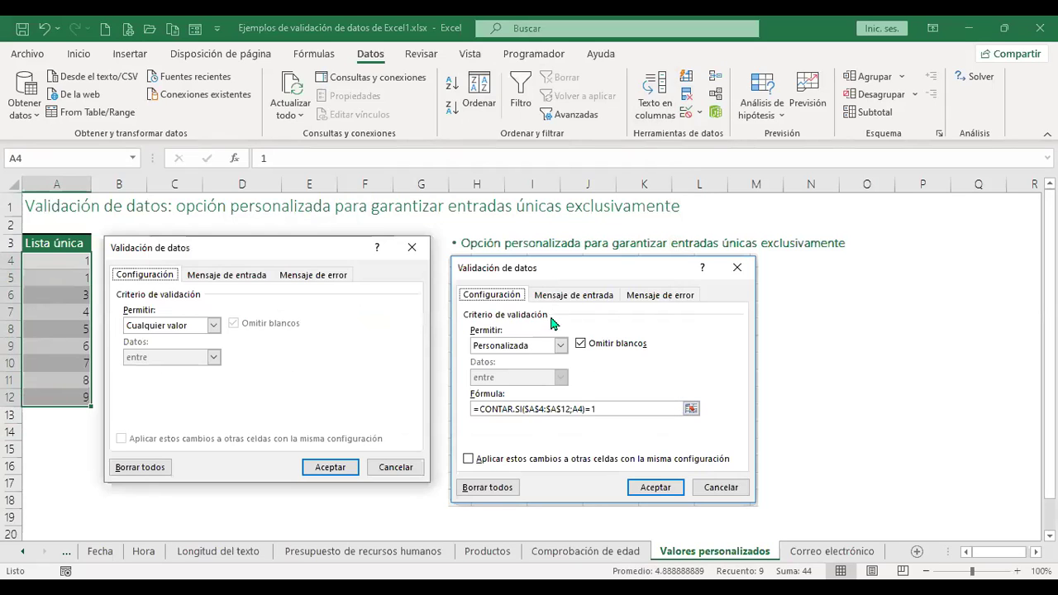
pyautogui.click(212, 327)
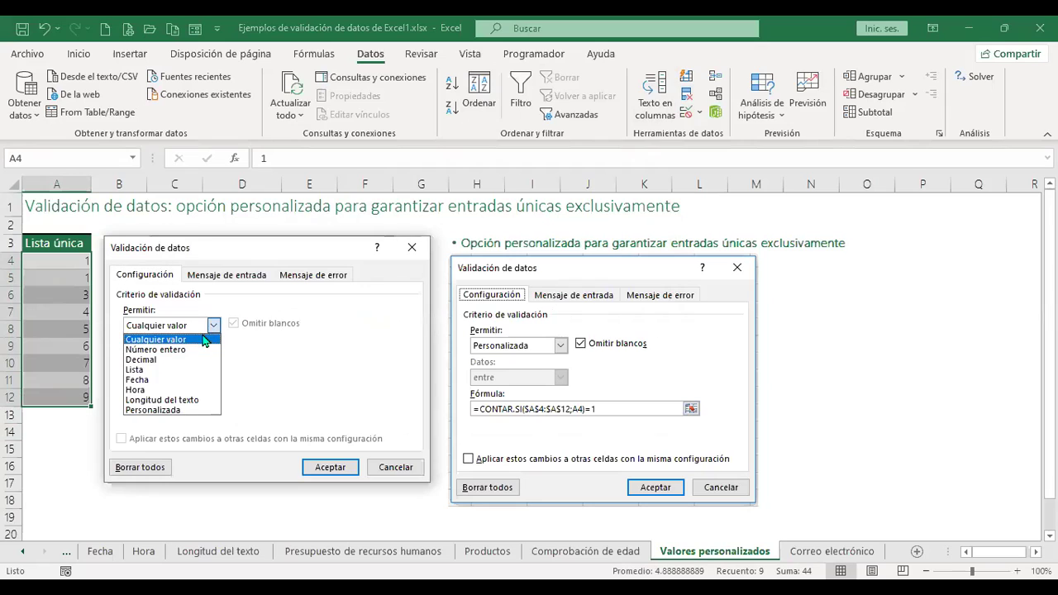
pyautogui.click(187, 411)
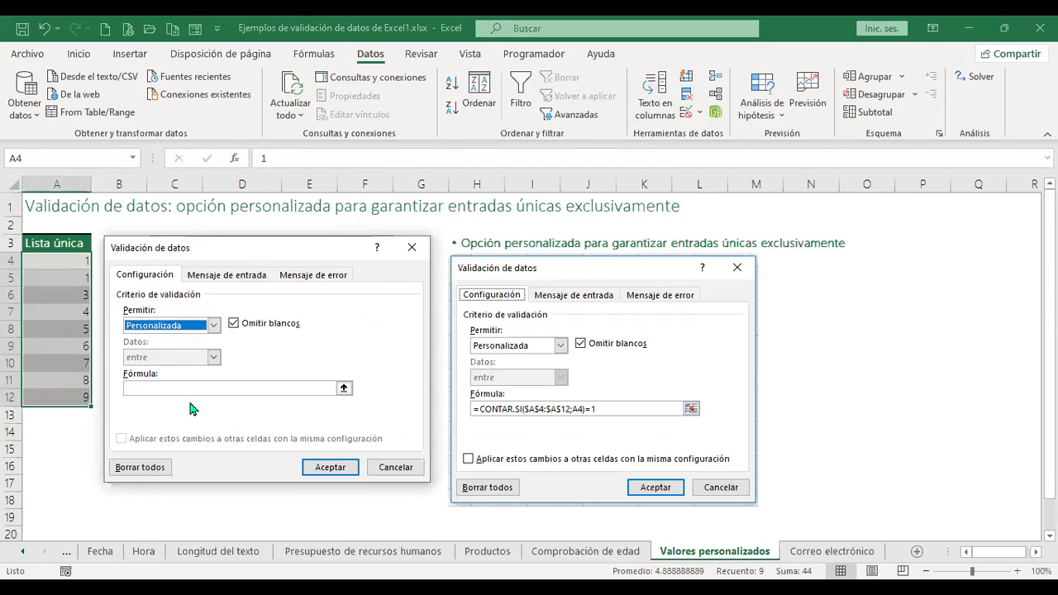
pyautogui.click(189, 388)
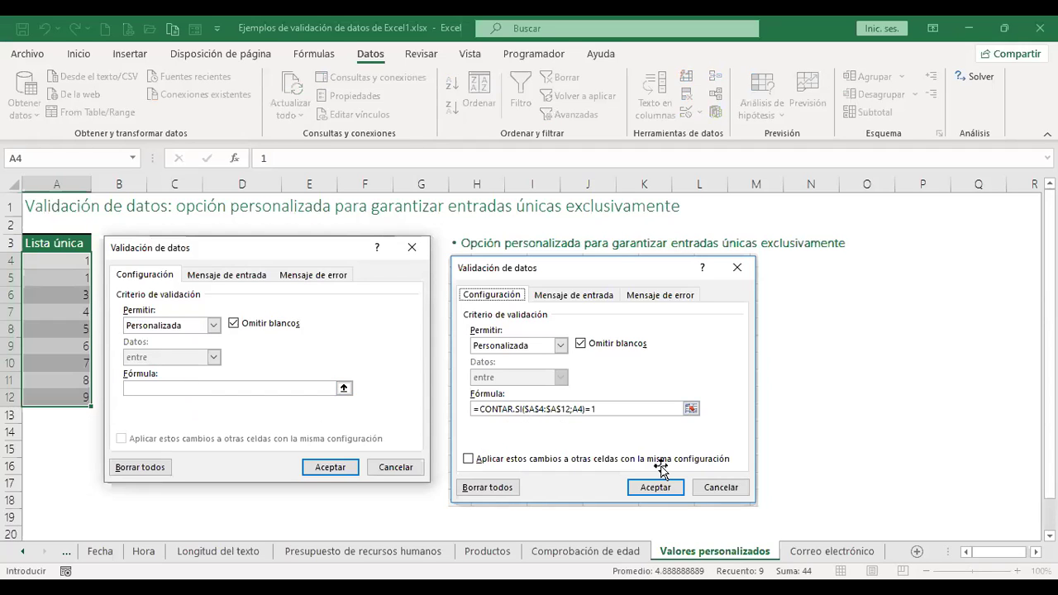
pyautogui.press('Escape')
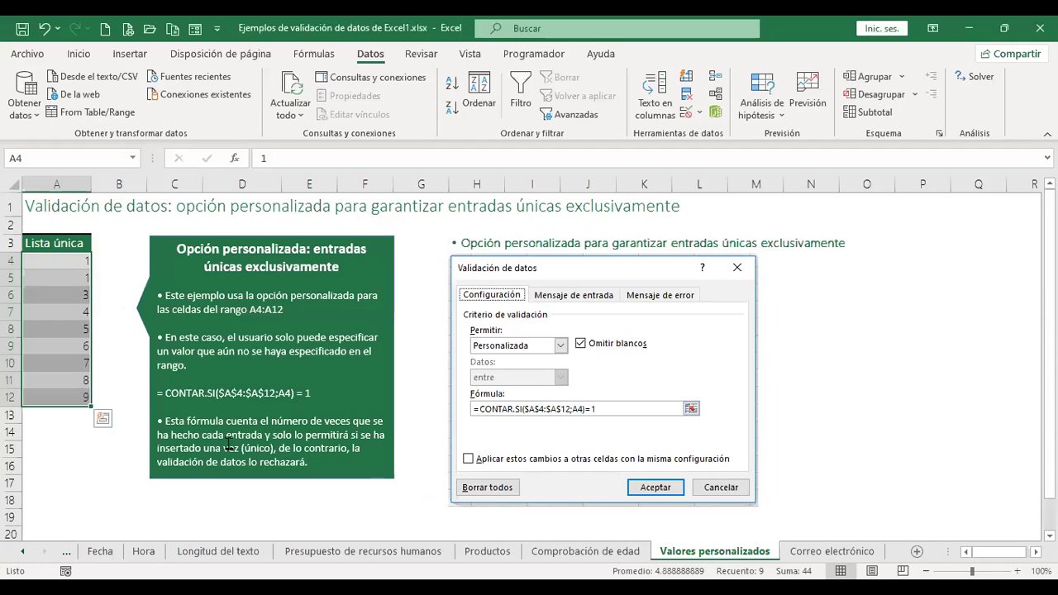
# - Enter the test formula +CONTAR.SI(A4:A12;A4)=1 in A15 to check whether A4's value is unique in the list
pyautogui.click(66, 454)
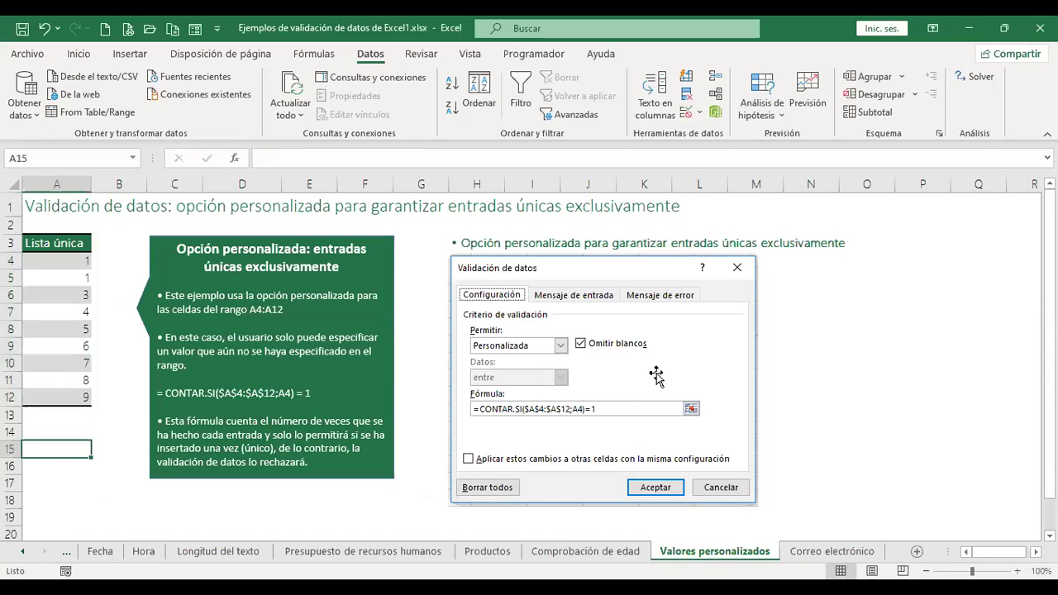
pyautogui.write('+contar')
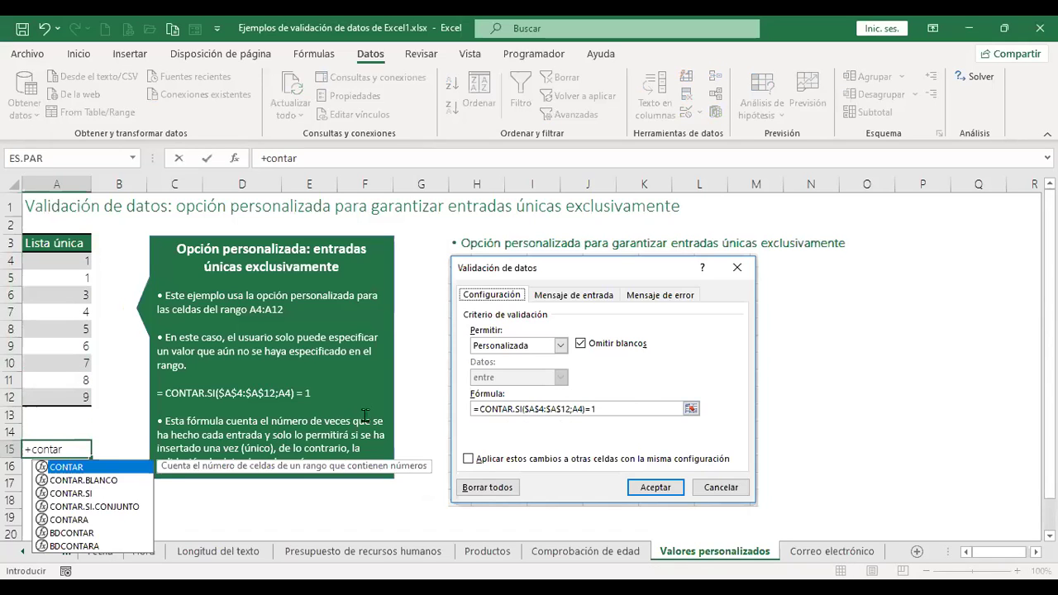
pyautogui.doubleClick(87, 496)
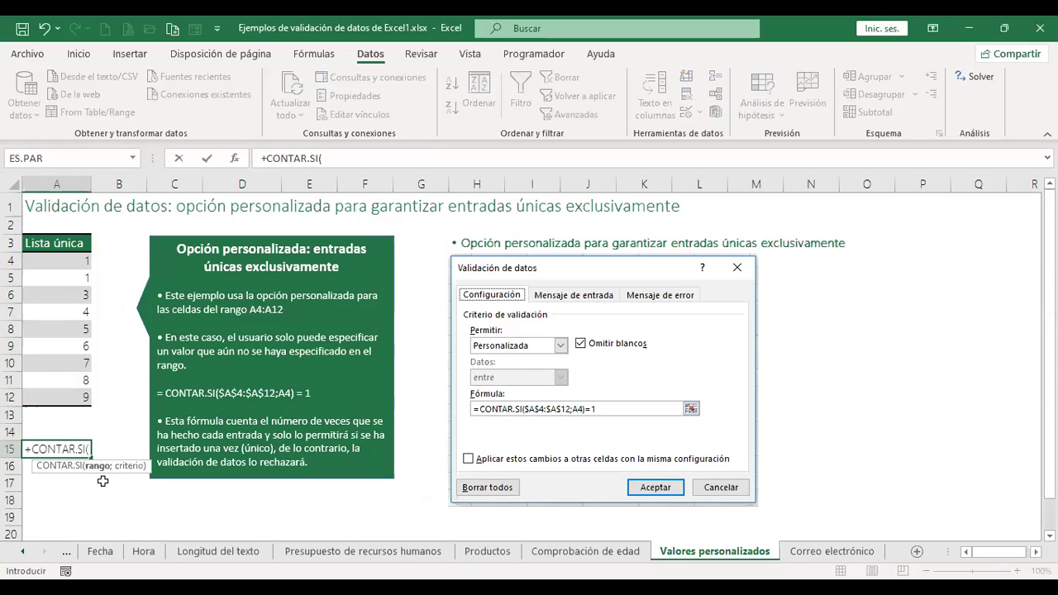
pyautogui.click(65, 261)
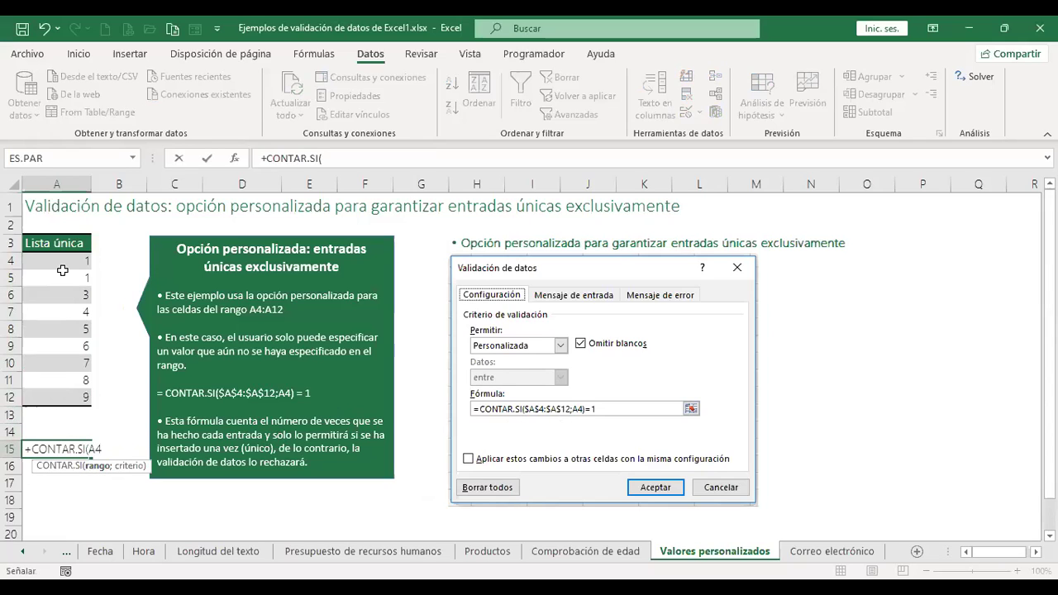
pyautogui.keyDown('shift'); pyautogui.click(58, 396); pyautogui.keyUp('shift')
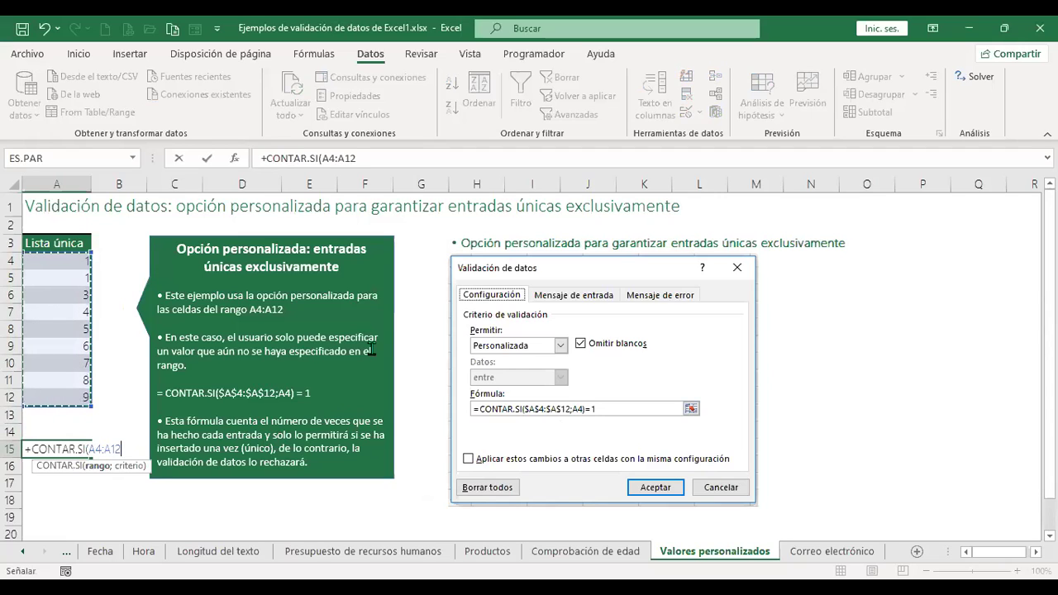
pyautogui.write(';')
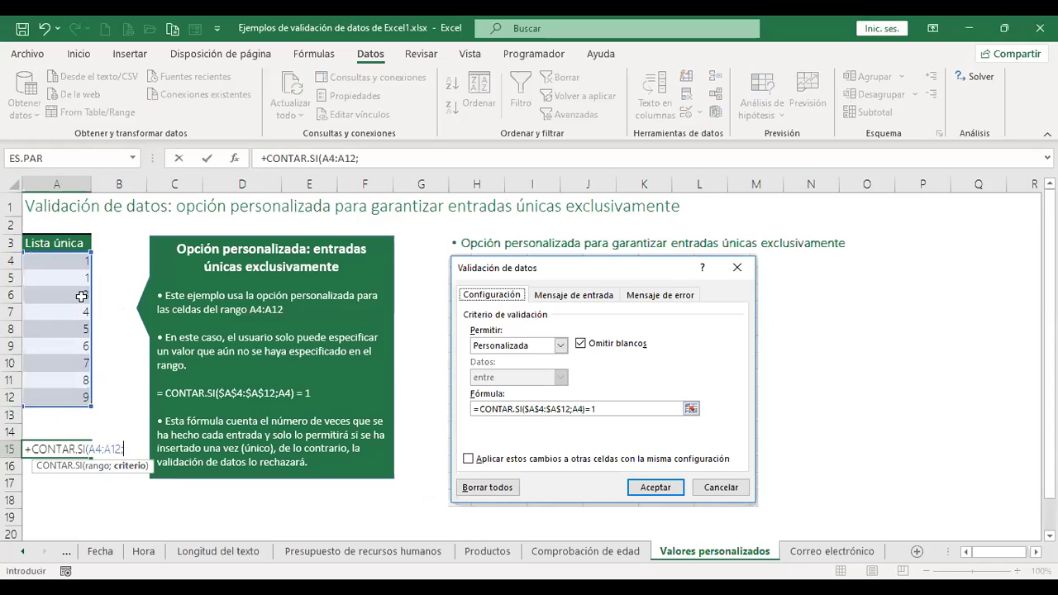
pyautogui.click(64, 260)
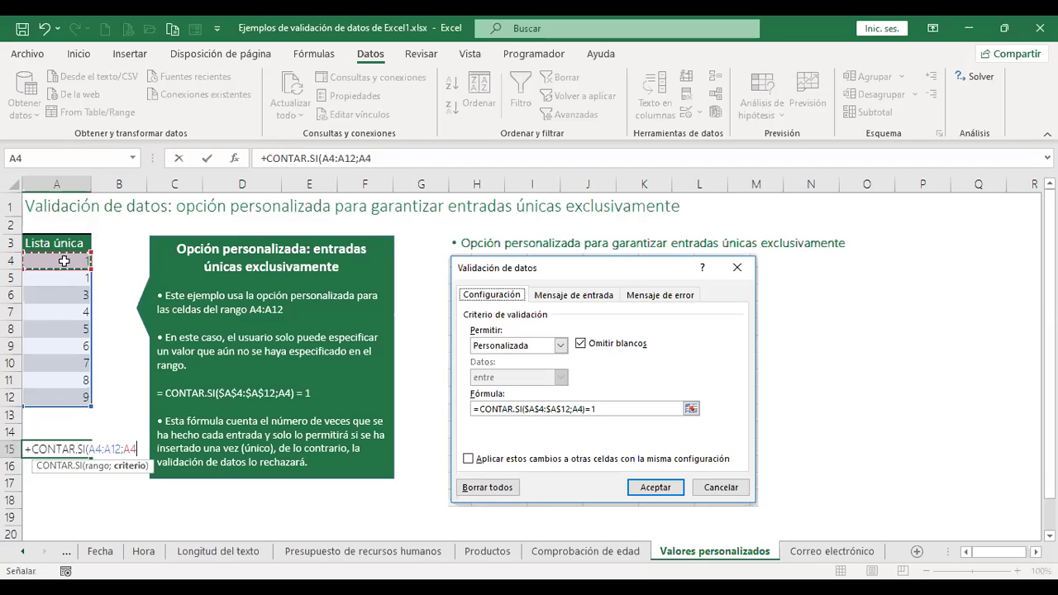
pyautogui.write(')')
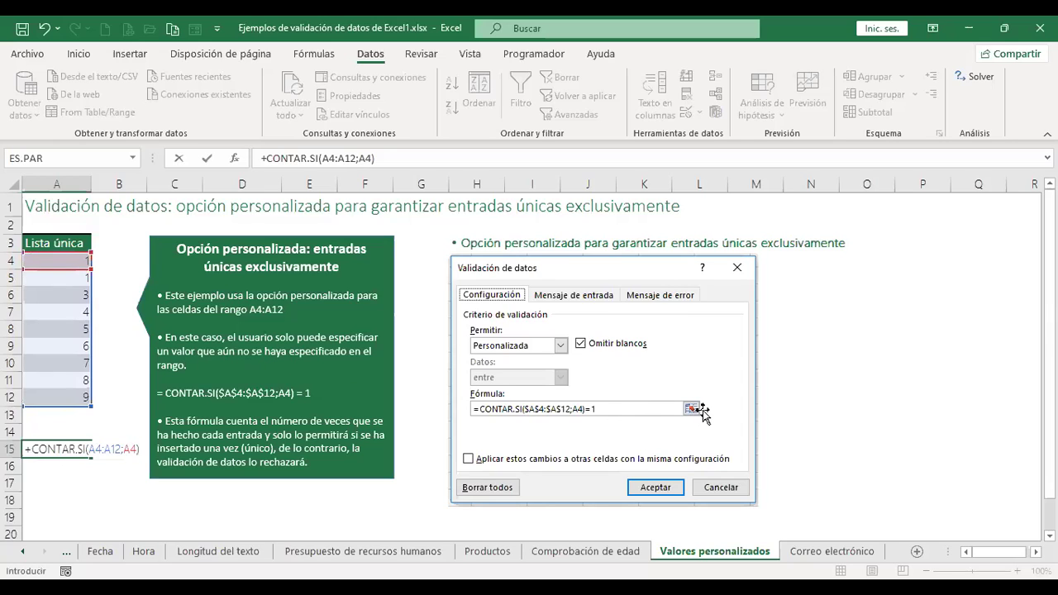
pyautogui.write('=')
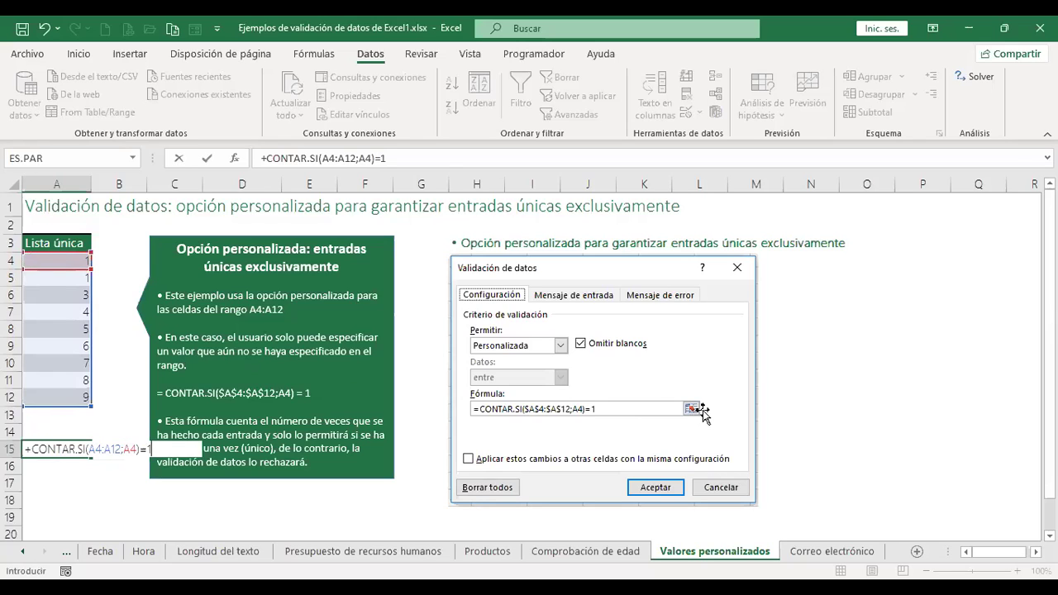
pyautogui.write('1')
pyautogui.press('Return')
# - Enter another duplicate value of 1 in A6 of the Lista única column
pyautogui.press('Up')
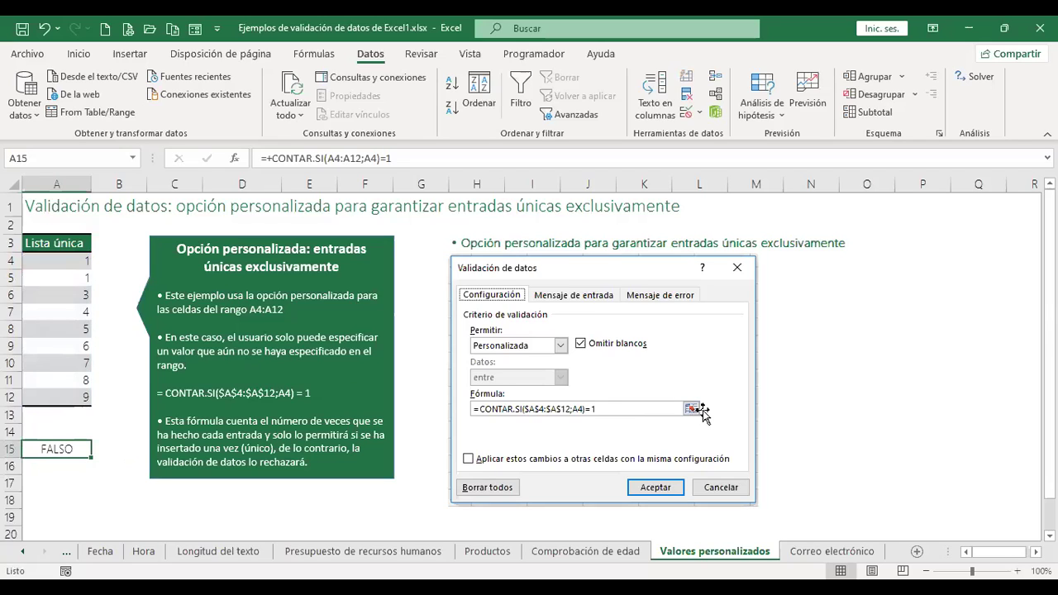
pyautogui.press('Up')
pyautogui.press('Up')
pyautogui.press('Up')
pyautogui.press('Up')
pyautogui.press('Up')
pyautogui.press('Up')
pyautogui.press('Up')
pyautogui.press('Up')
pyautogui.press('Up')
pyautogui.press('Up')
pyautogui.press('Up')
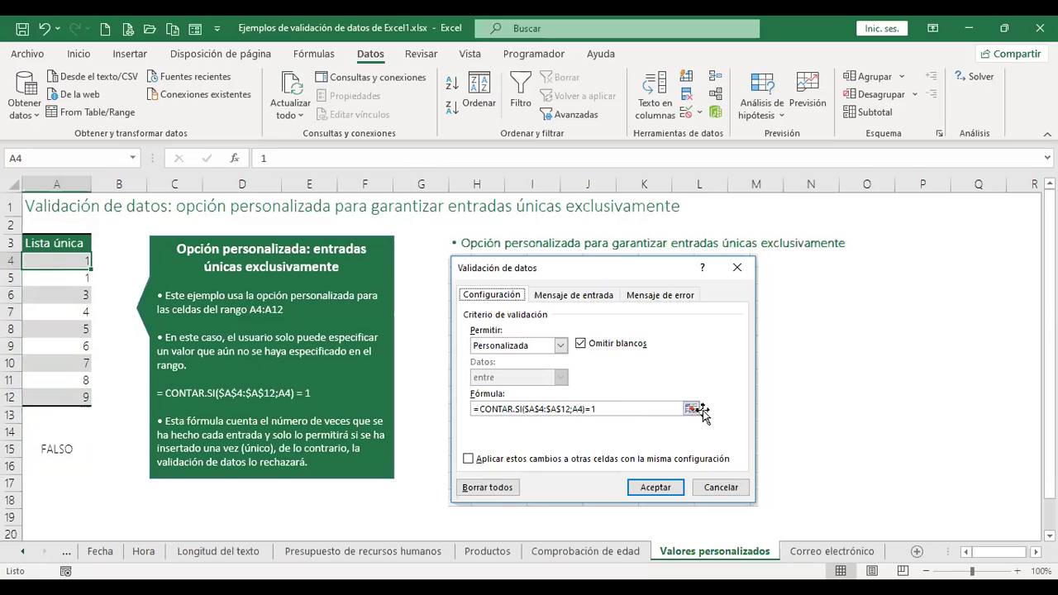
pyautogui.press('Down')
pyautogui.press('Down')
pyautogui.press('Down')
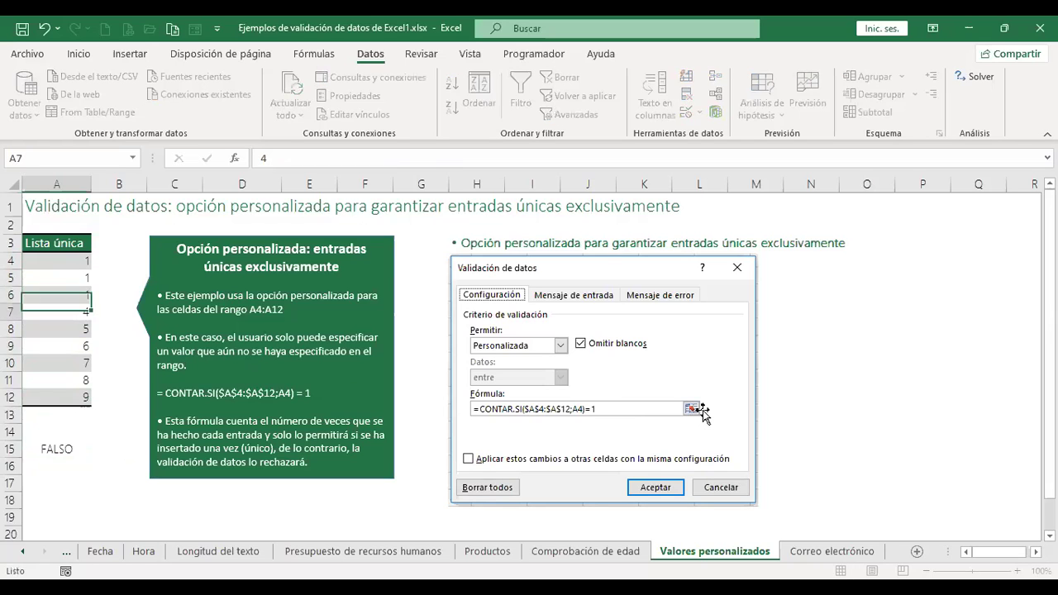
# - Examine the ranges referenced by the CONTAR.SI test formula in A15
pyautogui.press('Down')
pyautogui.press('Down')
pyautogui.press('Down')
pyautogui.press('Down')
pyautogui.press('Down')
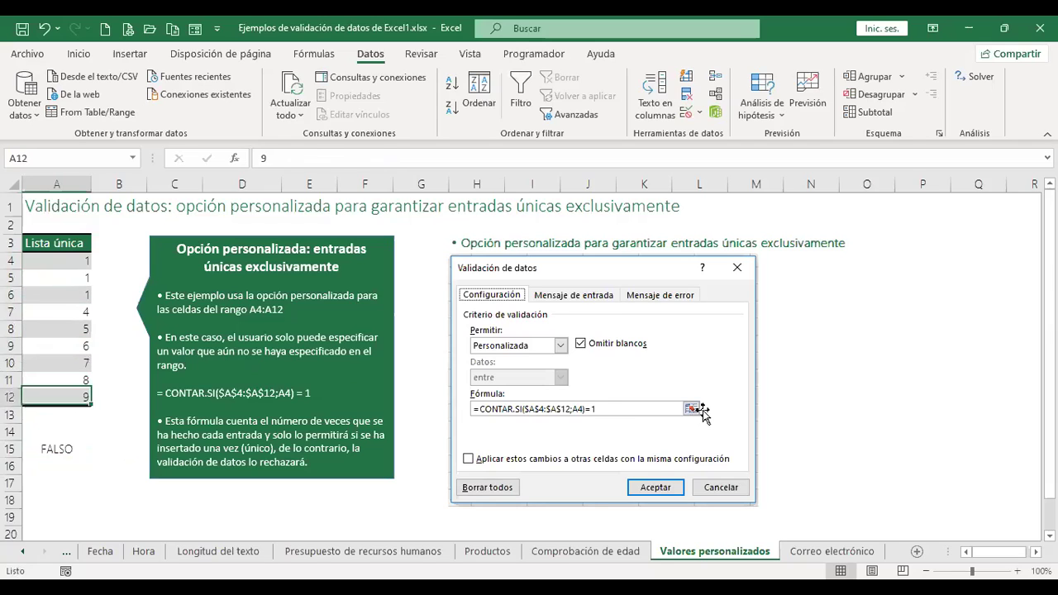
pyautogui.press('Down')
pyautogui.press('Down')
pyautogui.press('Down')
pyautogui.press('F2')
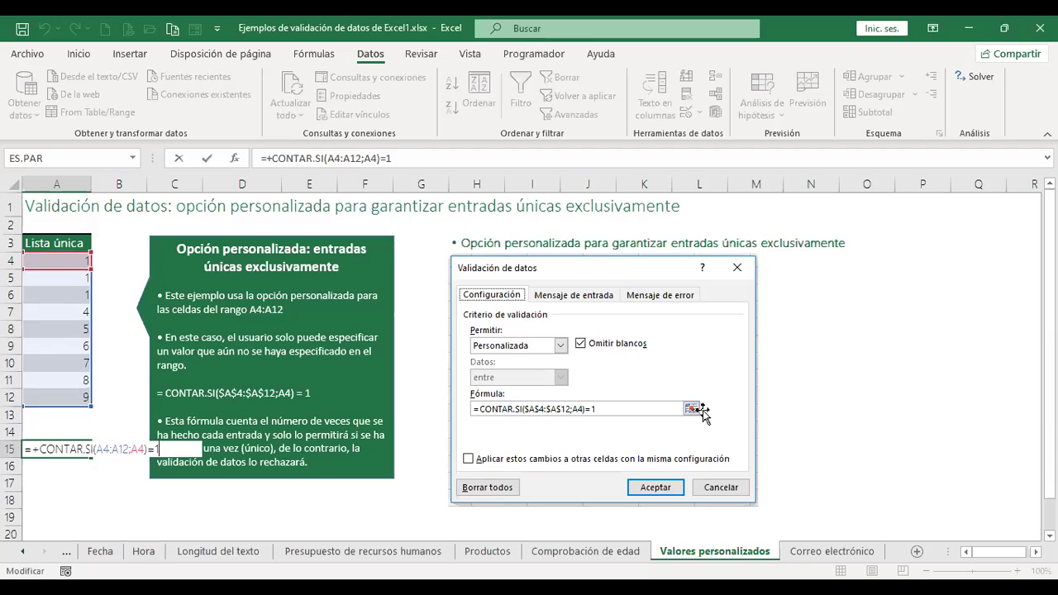
pyautogui.press('Return')
# - Set the data validation of the Lista única cells A4:A12 to allow Personalizada criteria
pyautogui.press('Up')
pyautogui.press('Up')
pyautogui.press('Up')
pyautogui.press('Up')
pyautogui.press('Up')
pyautogui.press('Up')
pyautogui.press('Up')
pyautogui.press('Up')
pyautogui.press('Up')
pyautogui.press('Up')
pyautogui.press('Up')
pyautogui.press('Up')
pyautogui.hotkey('shift', 'Down')
pyautogui.hotkey('shift', 'Down')
pyautogui.hotkey('shift', 'Down')
pyautogui.hotkey('shift', 'Down')
pyautogui.hotkey('shift', 'Down')
pyautogui.hotkey('shift', 'Down')
pyautogui.hotkey('shift', 'Down')
pyautogui.hotkey('shift', 'Down')
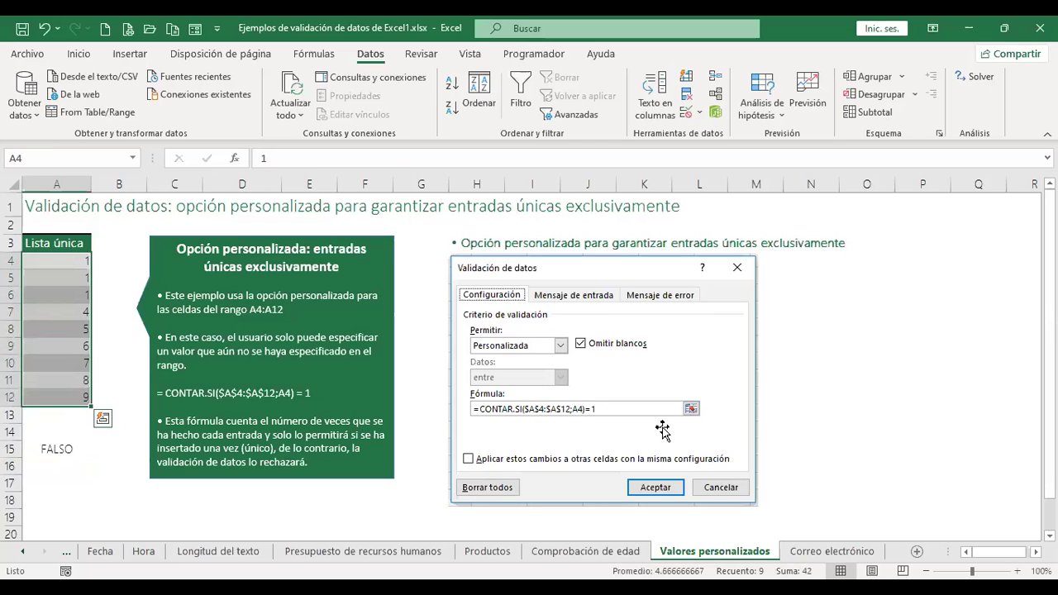
pyautogui.click(686, 111)
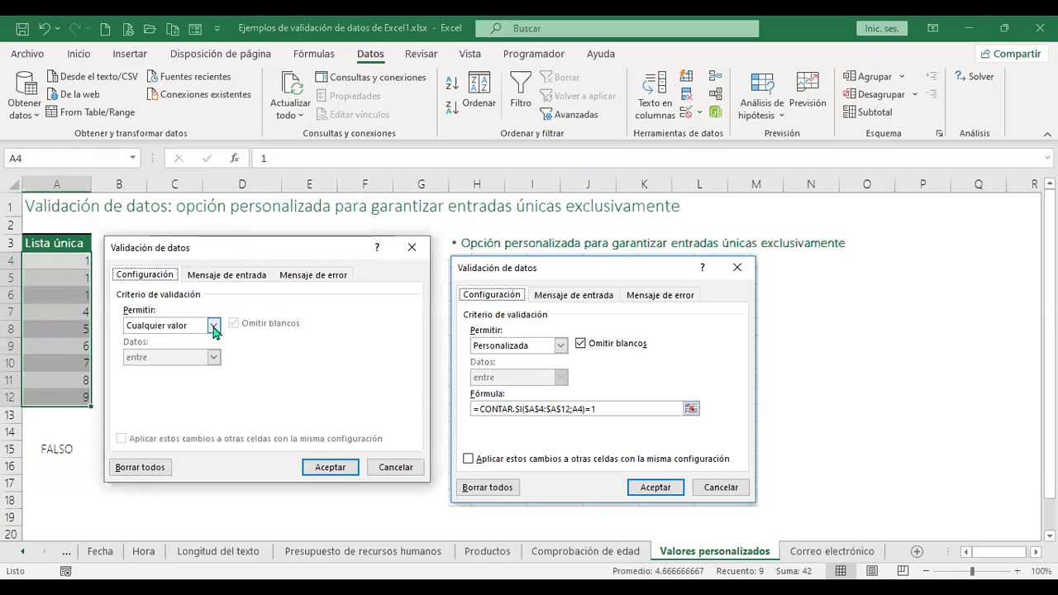
pyautogui.click(214, 327)
pyautogui.click(183, 409)
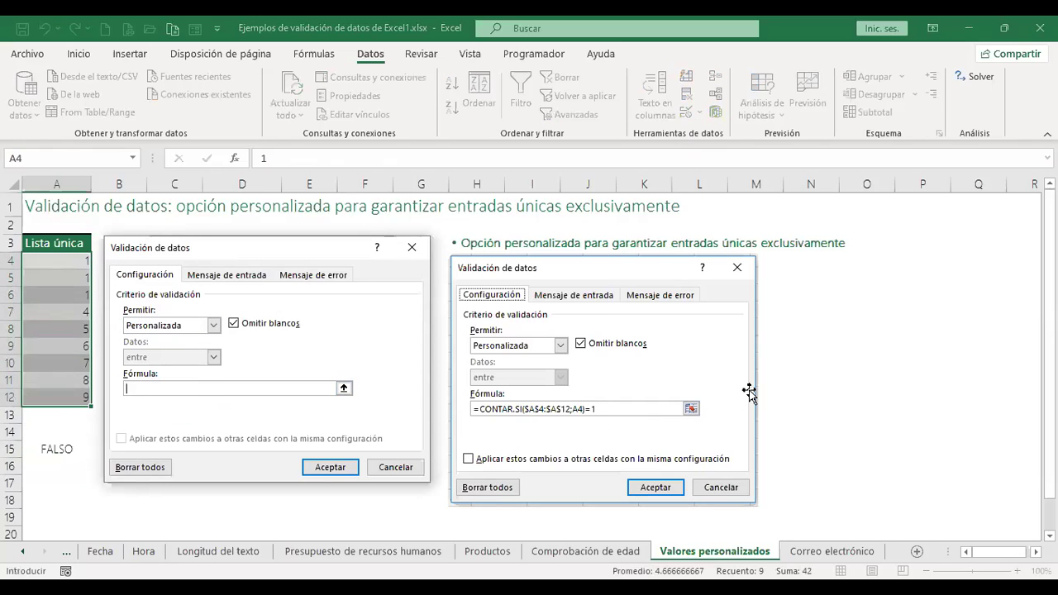
# - Enter =contar.si(A4:A12;A4)=1 as the custom validation formula and apply it to the list
pyautogui.write('=contar.si')
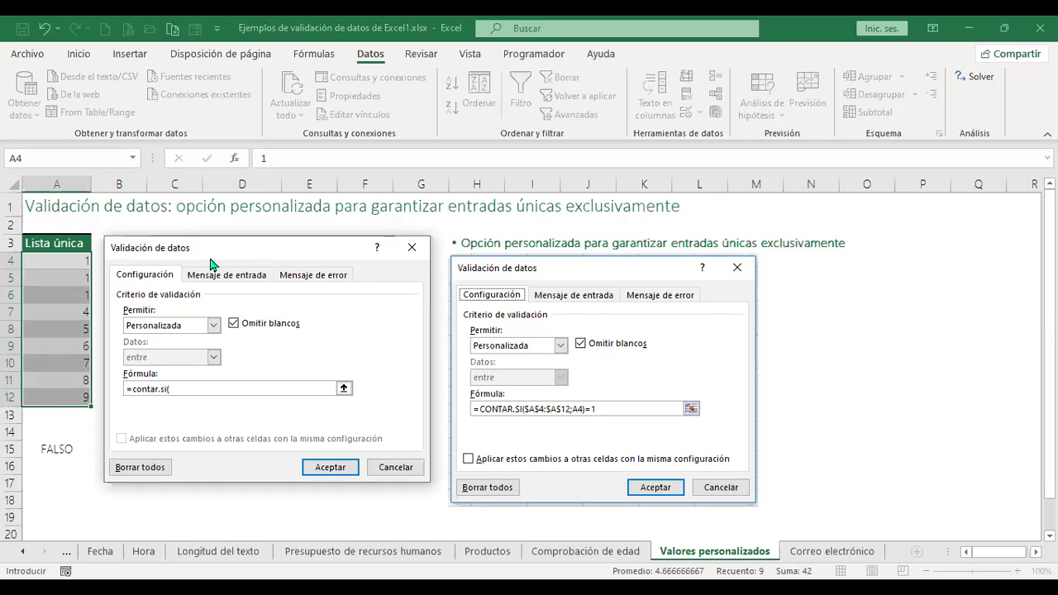
pyautogui.write('(')
pyautogui.click(56, 258)
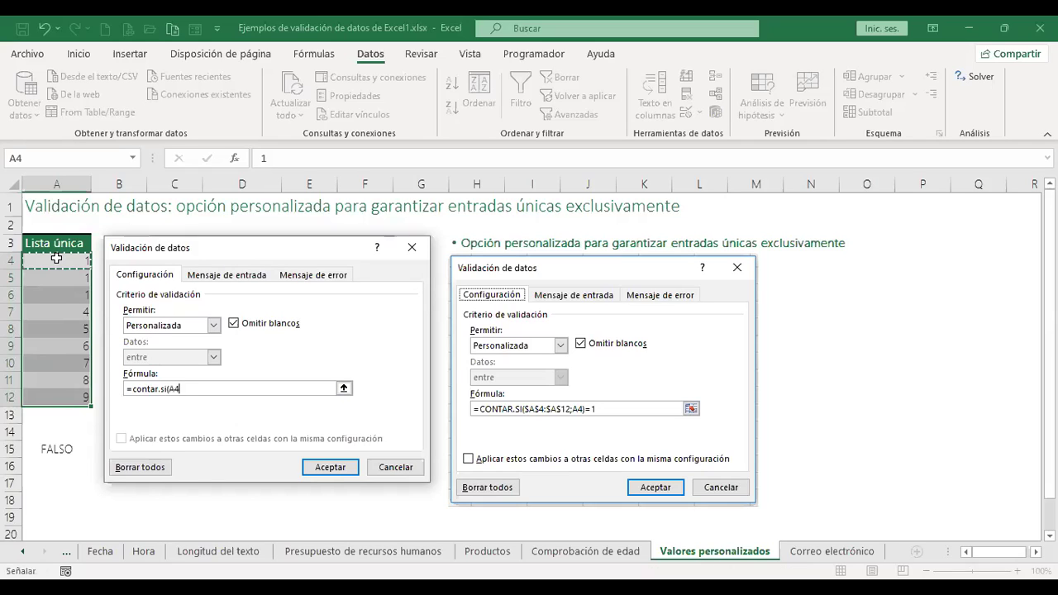
pyautogui.moveTo(45, 389); pyautogui.dragTo(46, 391)
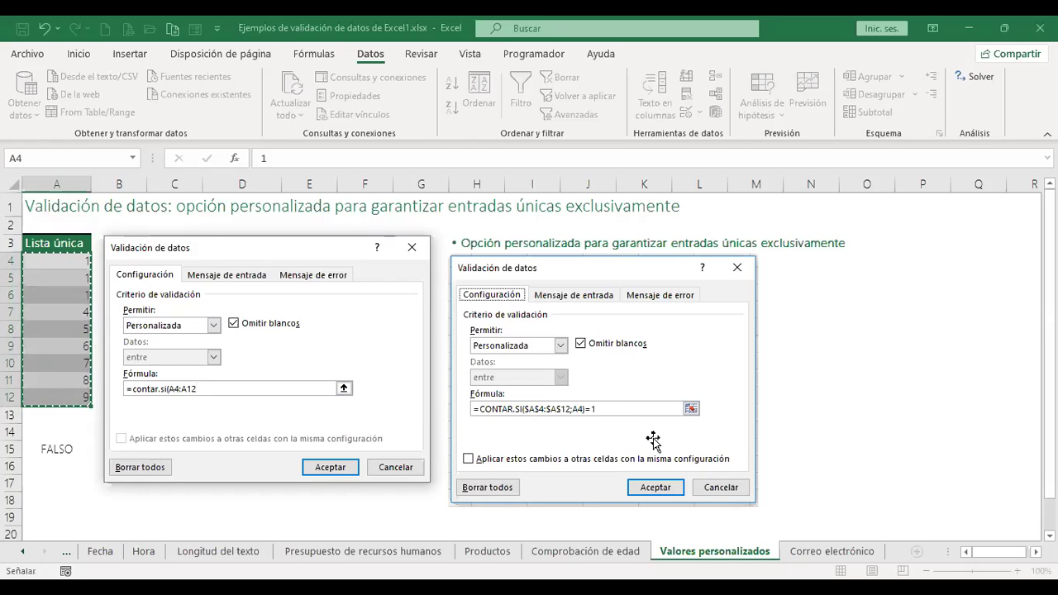
pyautogui.write(';')
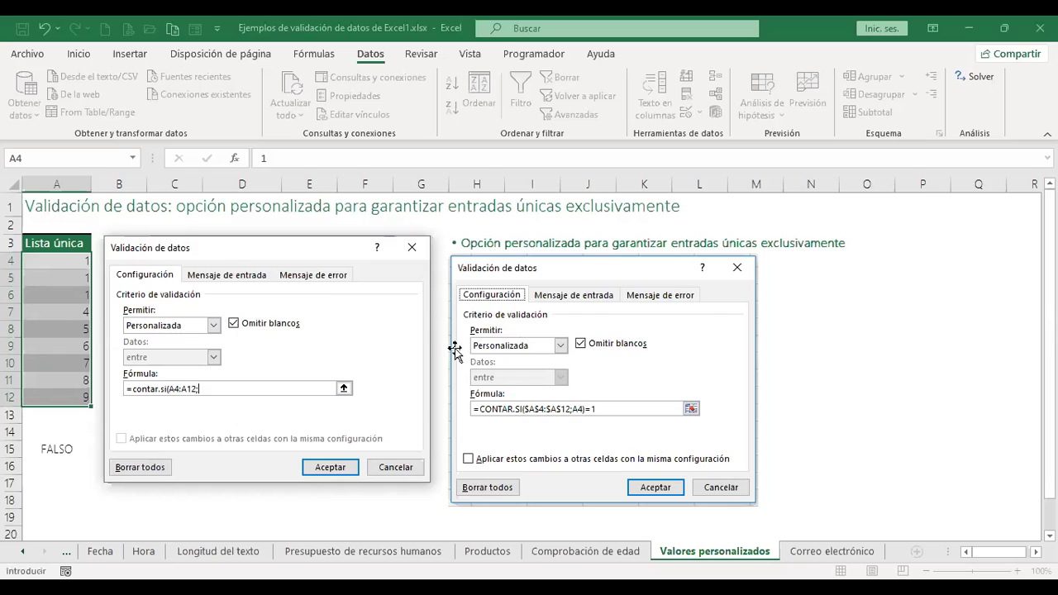
pyautogui.click(65, 260)
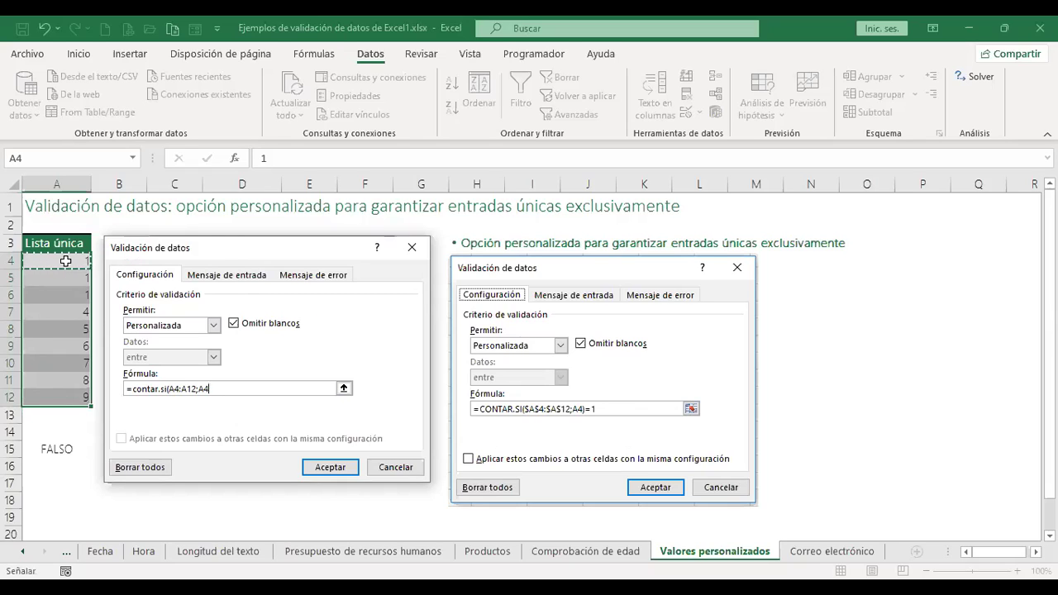
pyautogui.write(')=1')
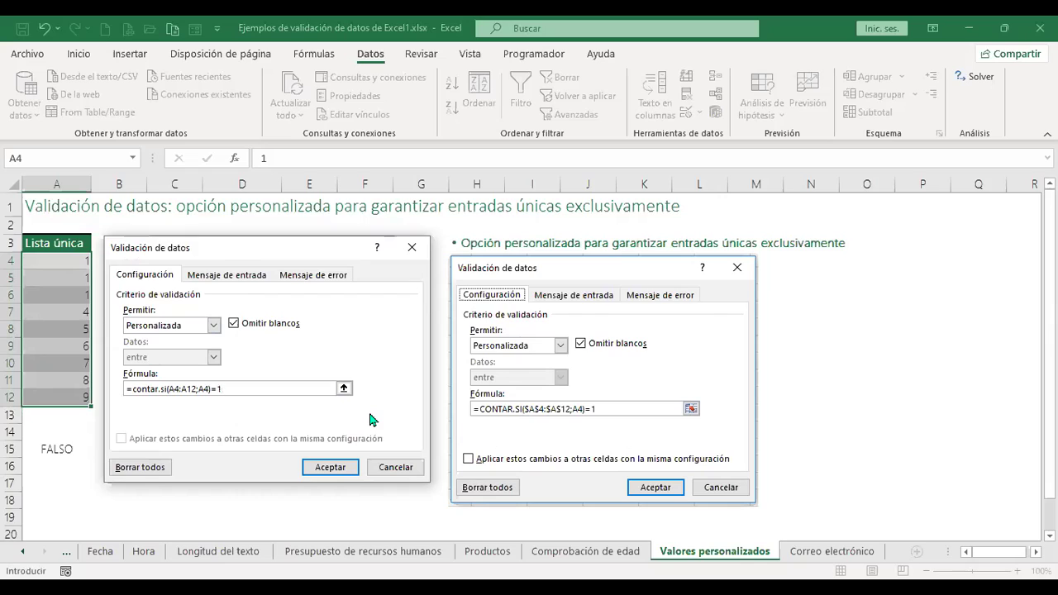
pyautogui.click(330, 468)
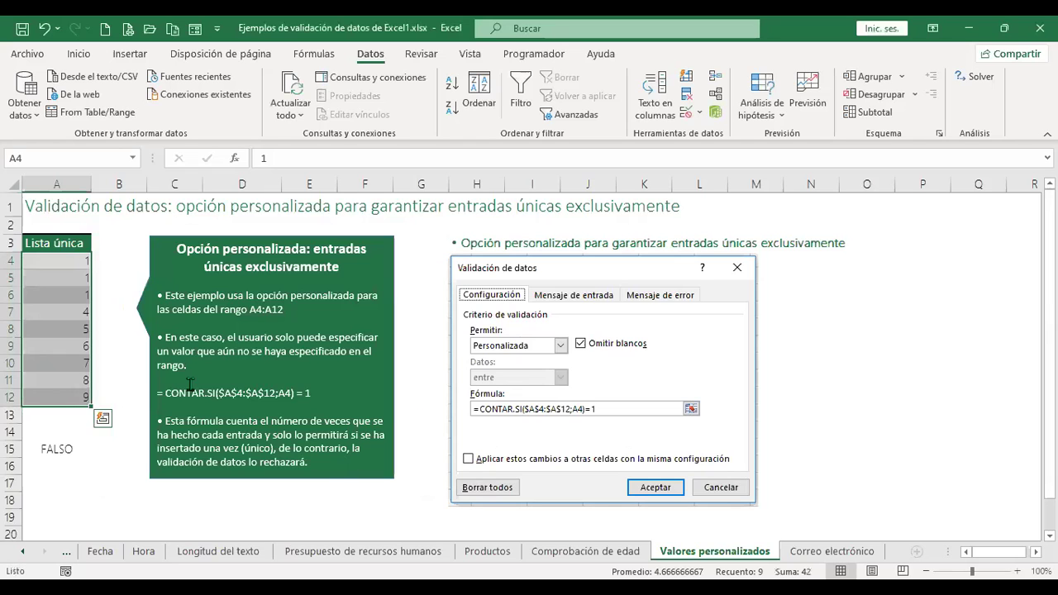
# - Try to enter the duplicate value 1 again in A4 to test the validation rule
pyautogui.click(57, 259)
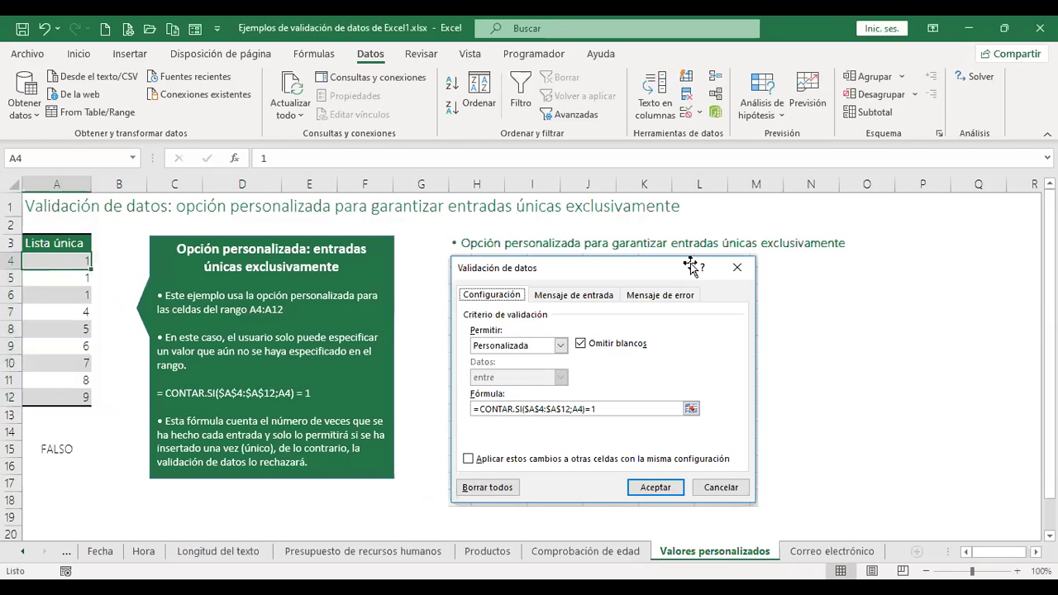
pyautogui.write('1')
pyautogui.press('Return')
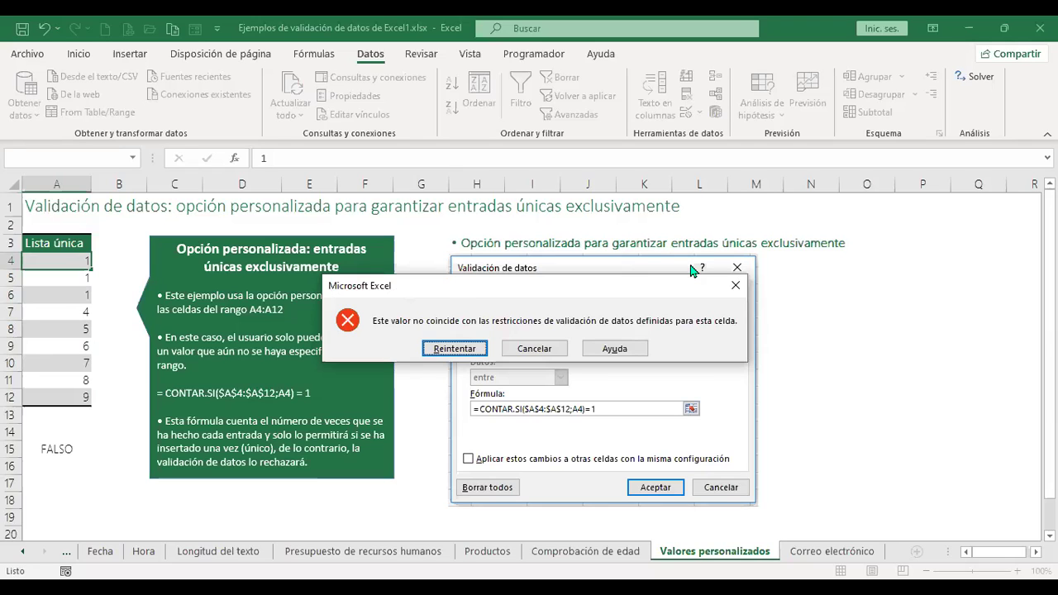
pyautogui.press('Return')
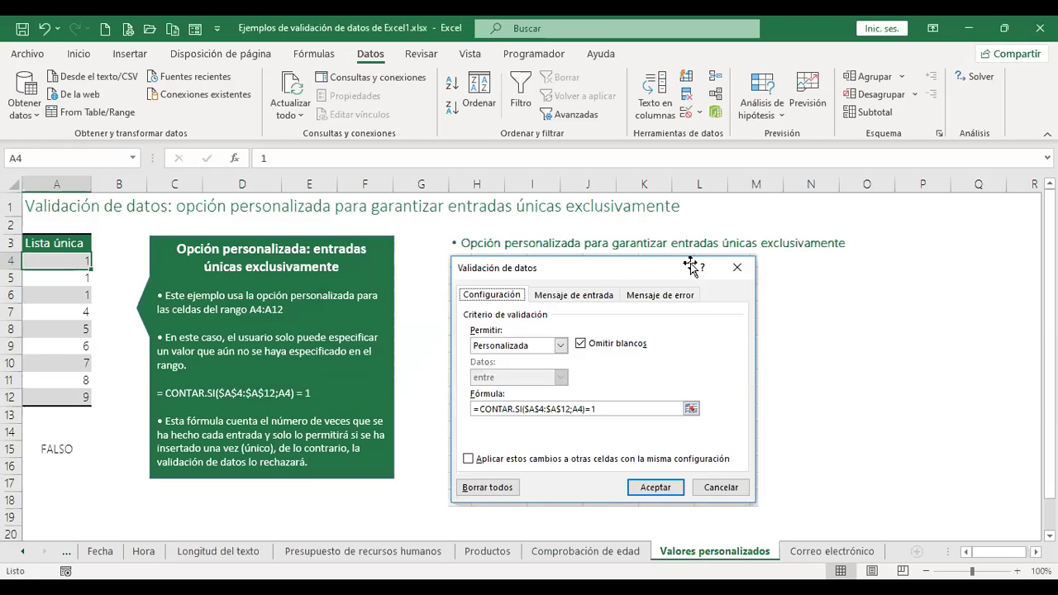
pyautogui.press('Return')
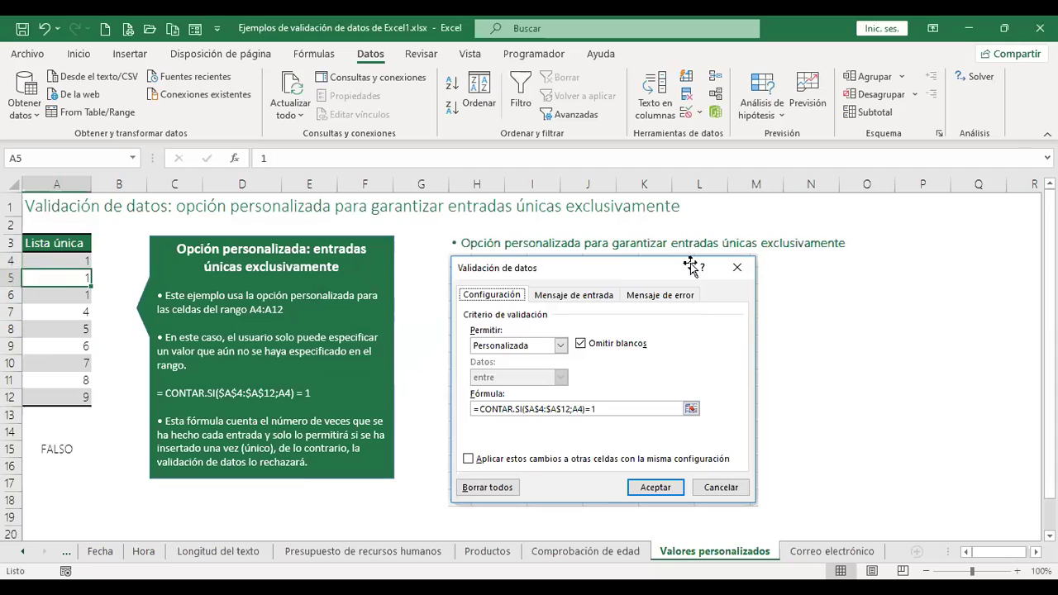
# - Enter 2 in both A5 and A6 of the Lista única column to test the rule with relative references
pyautogui.write('2')
pyautogui.press('Return')
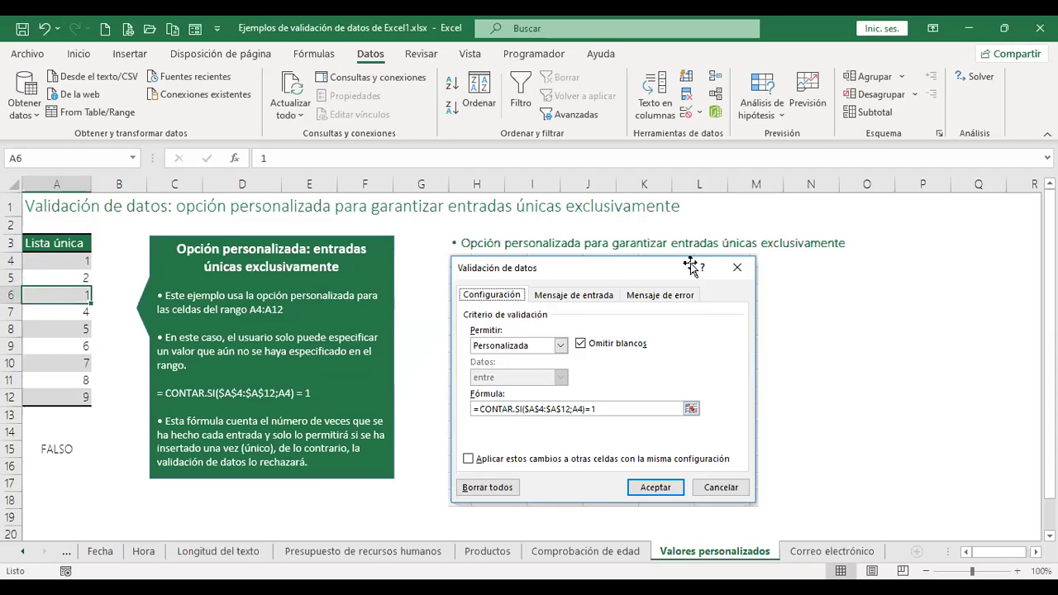
pyautogui.write('2')
pyautogui.press('Return')
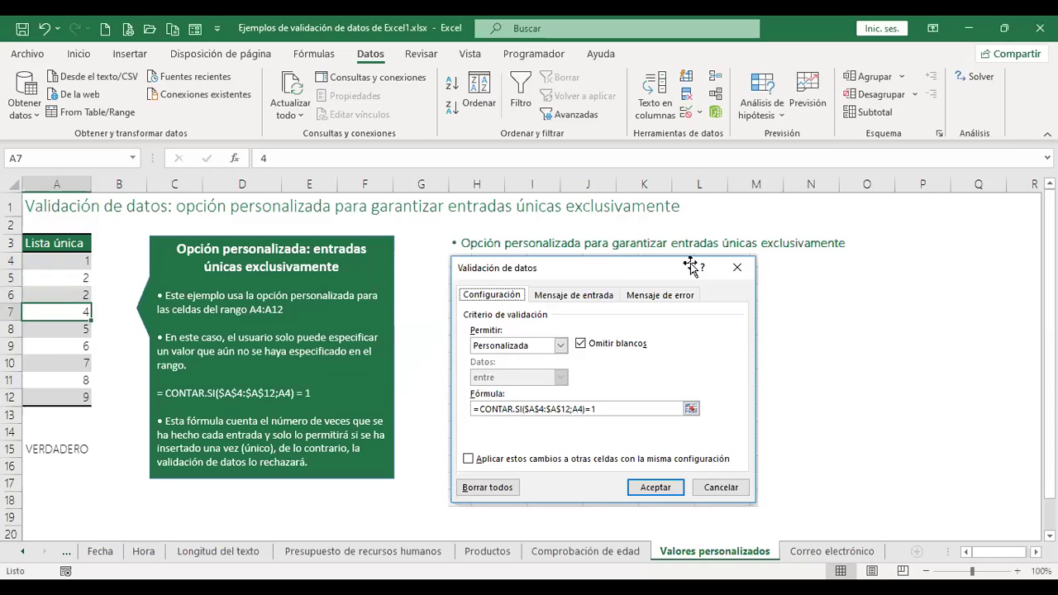
# - Check the range references in the validation formula applied to A5
pyautogui.press('Up')
pyautogui.press('Up')
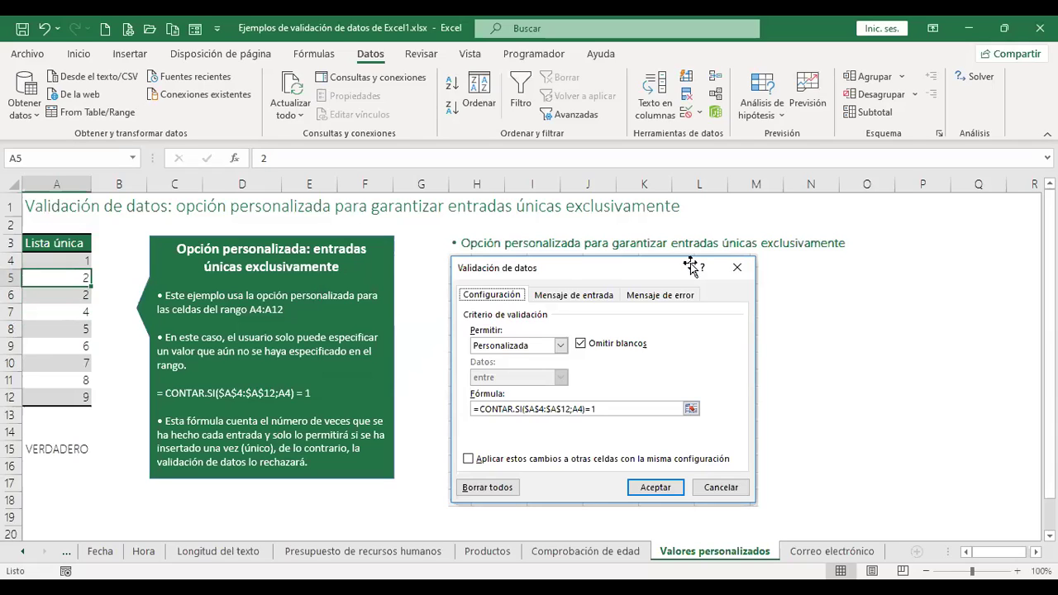
pyautogui.click(688, 124)
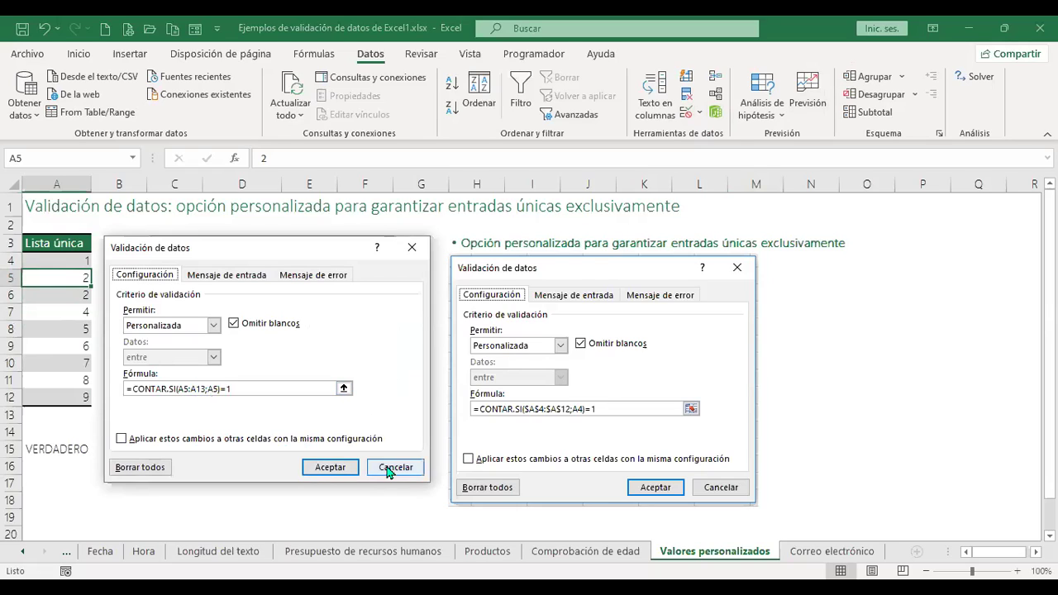
pyautogui.press('Escape')
# - Make the range absolute in the validation formula of A4:A12, giving =CONTAR.SI($A$4:$A$12;A4)=1
pyautogui.moveTo(71, 261); pyautogui.dragTo(56, 398)
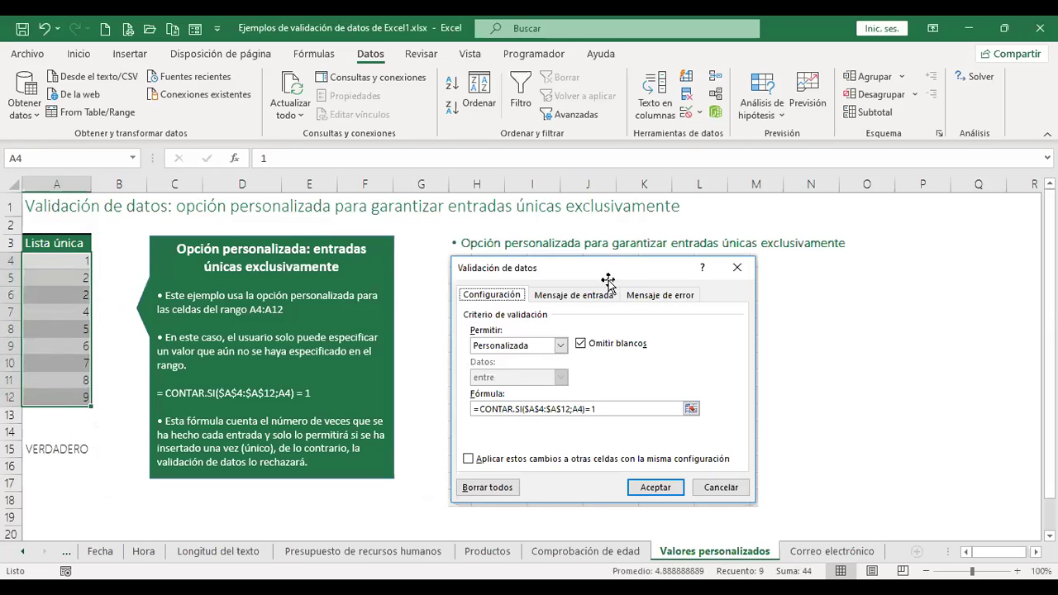
pyautogui.click(76, 295)
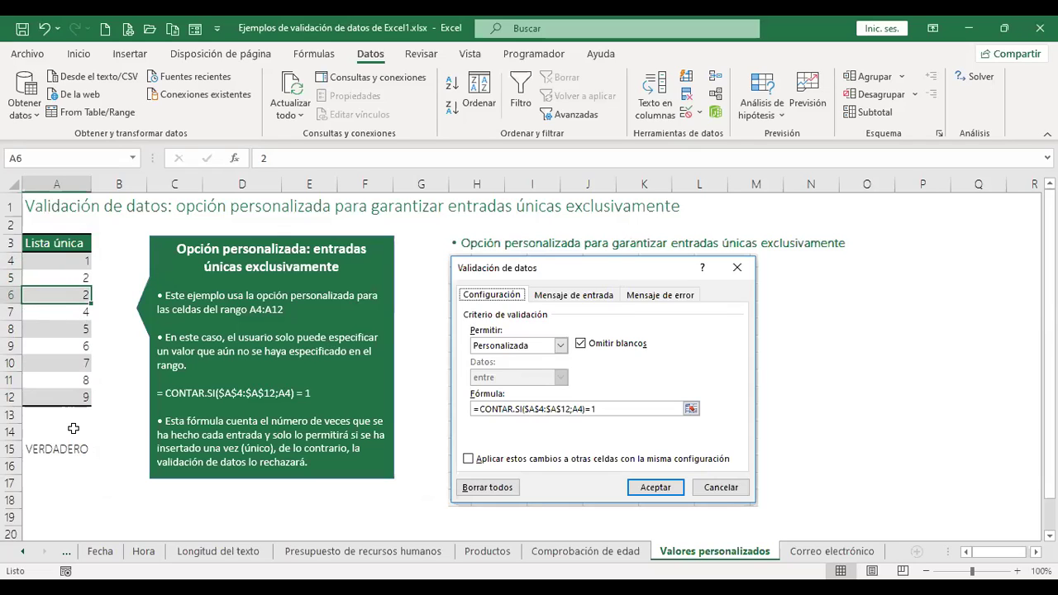
pyautogui.moveTo(65, 262); pyautogui.dragTo(67, 408)
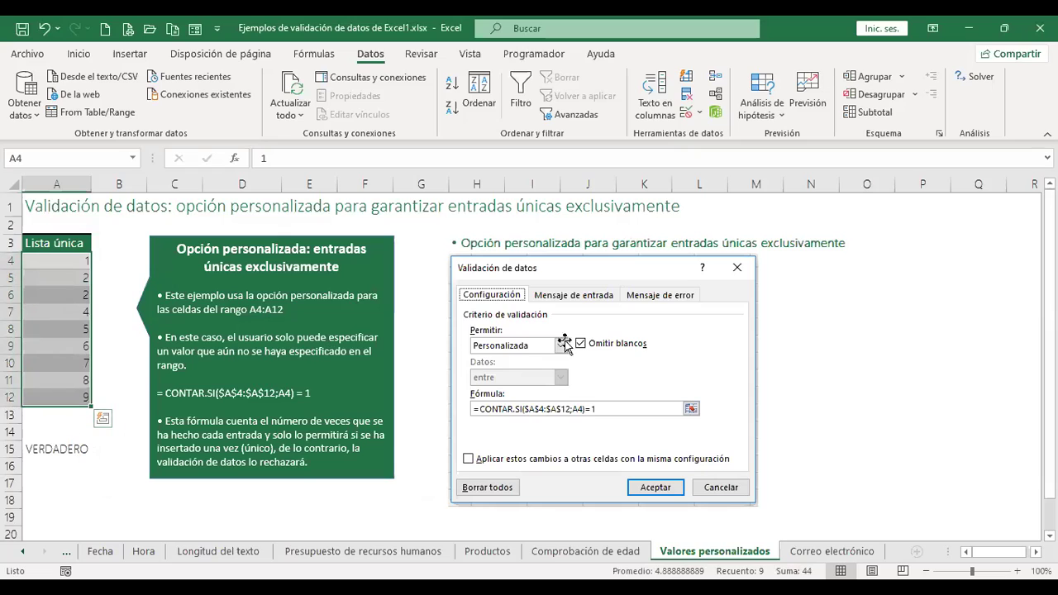
pyautogui.click(687, 117)
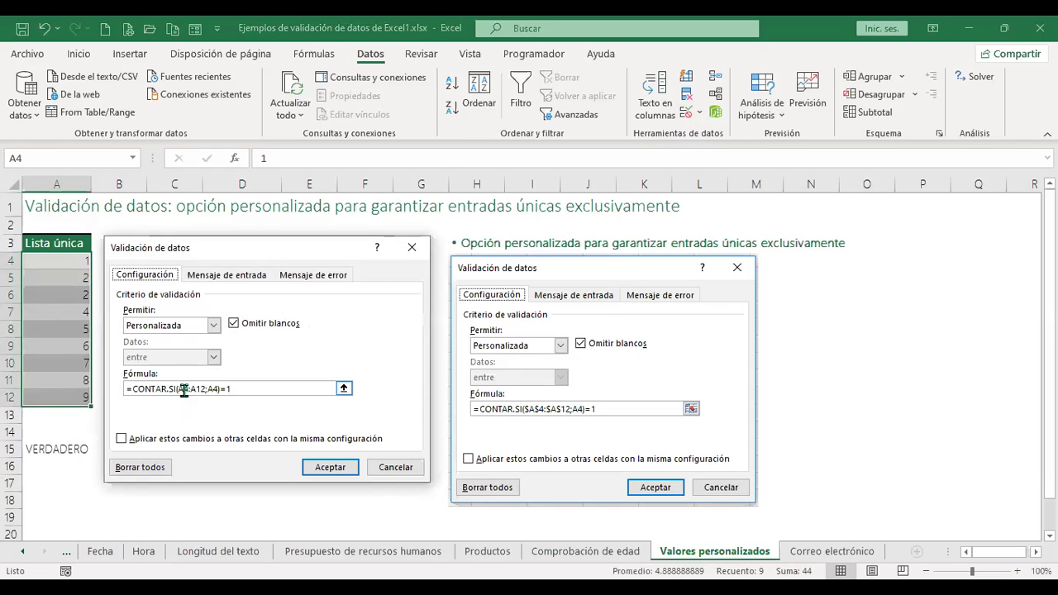
pyautogui.click(187, 389)
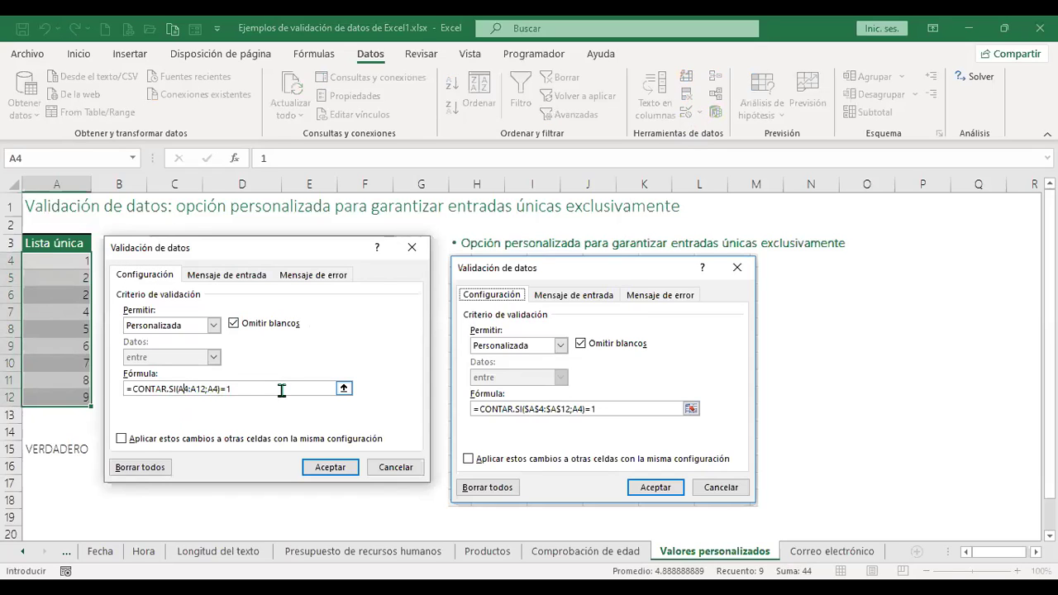
pyautogui.press('F4')
pyautogui.click(211, 389)
pyautogui.press('F4')
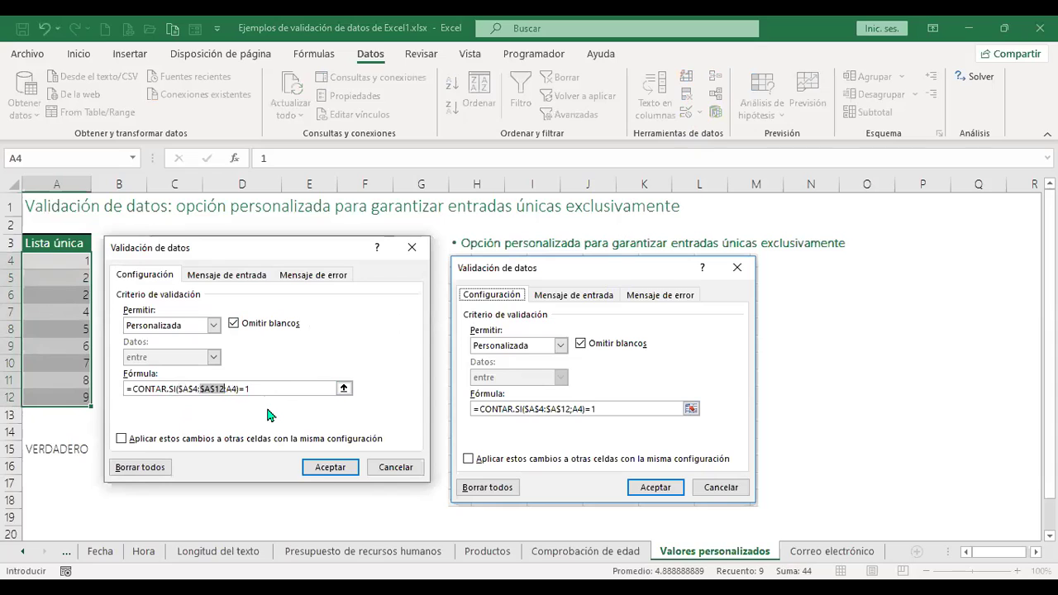
pyautogui.click(329, 468)
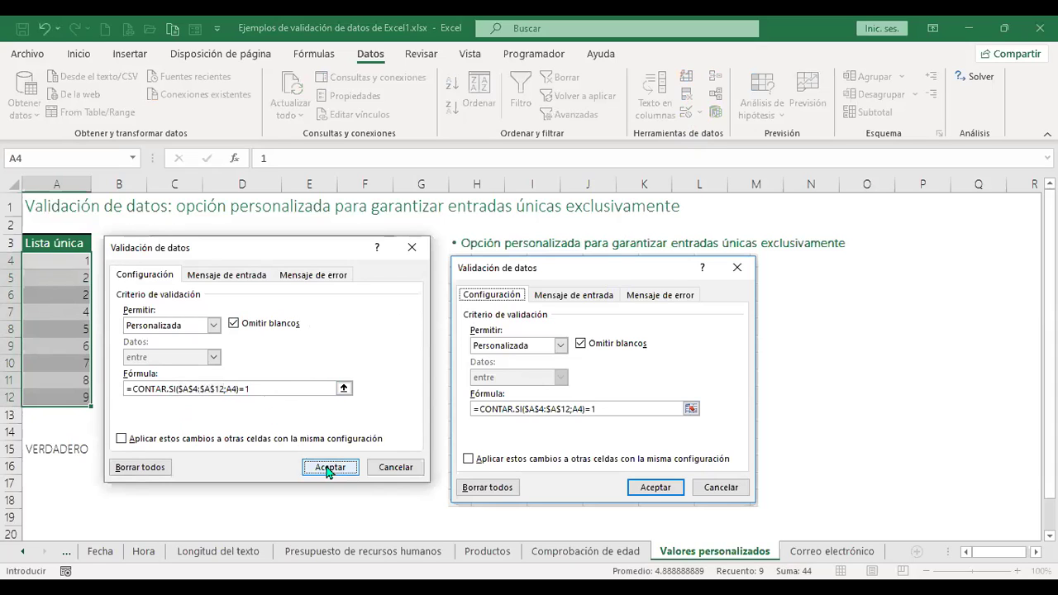
# - Try re-entering the duplicate value 2 in A6, and enter the unique value 3 there instead
pyautogui.click(75, 295)
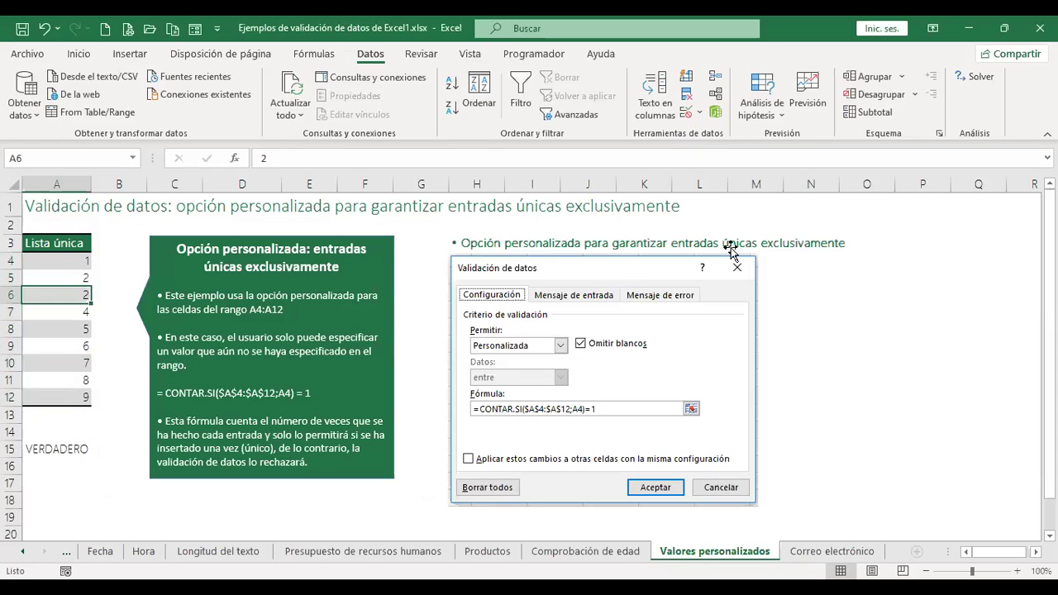
pyautogui.write('2')
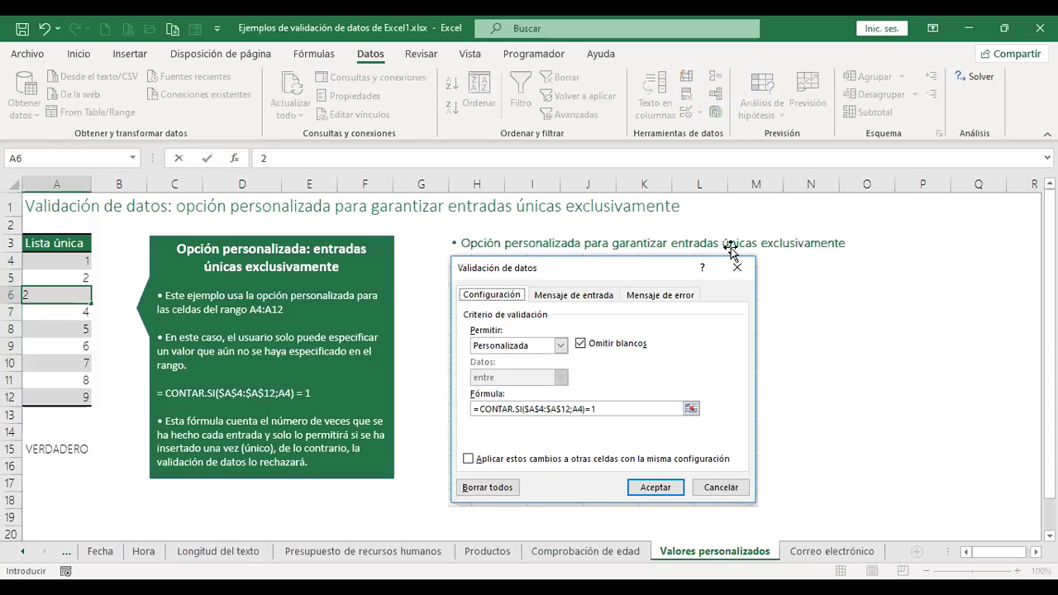
pyautogui.press('Return')
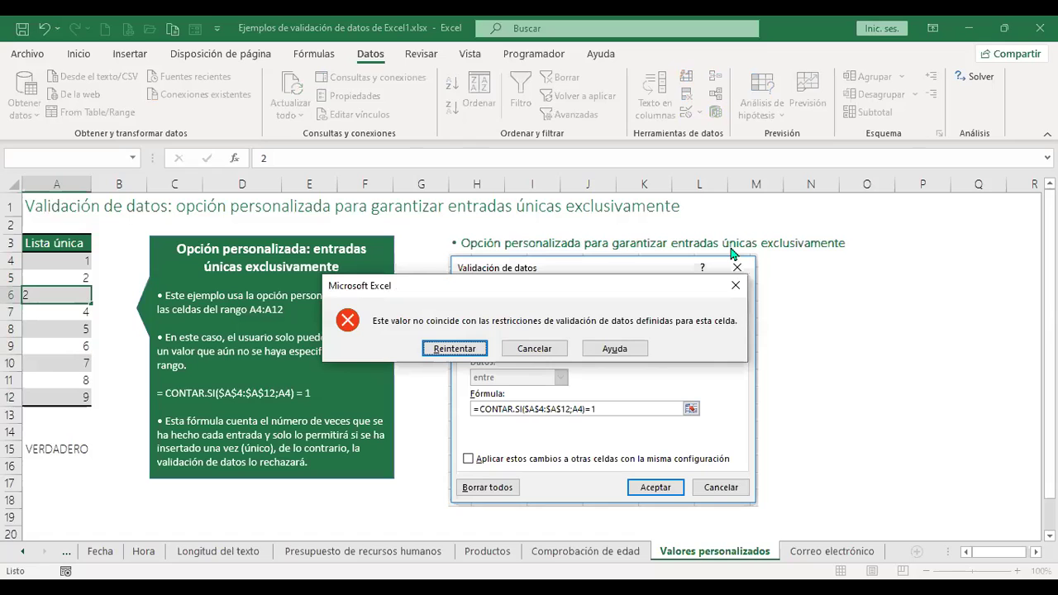
pyautogui.press('Escape')
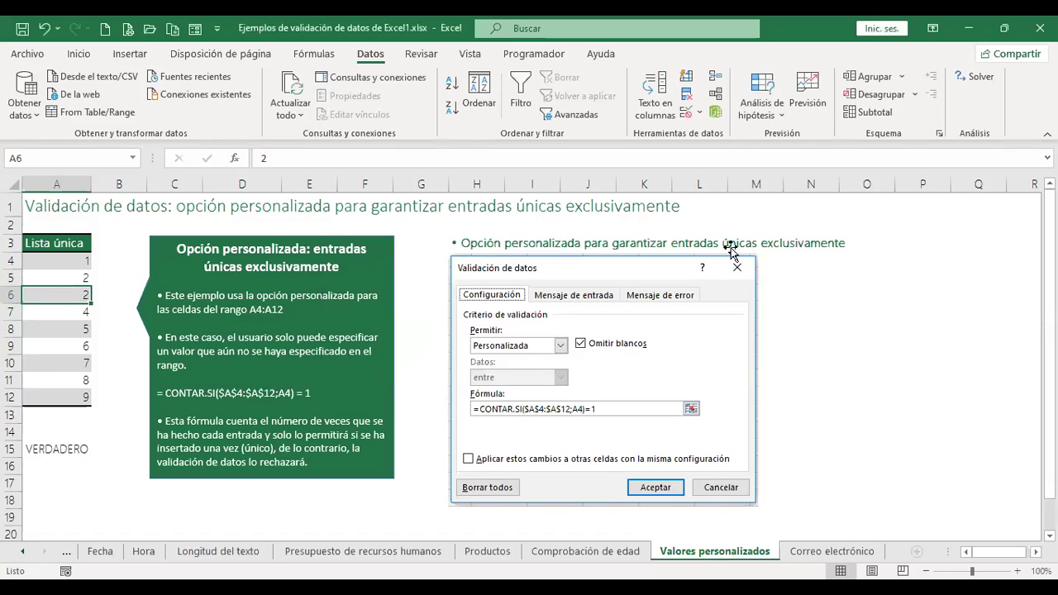
pyautogui.write('3')
pyautogui.press('Return')
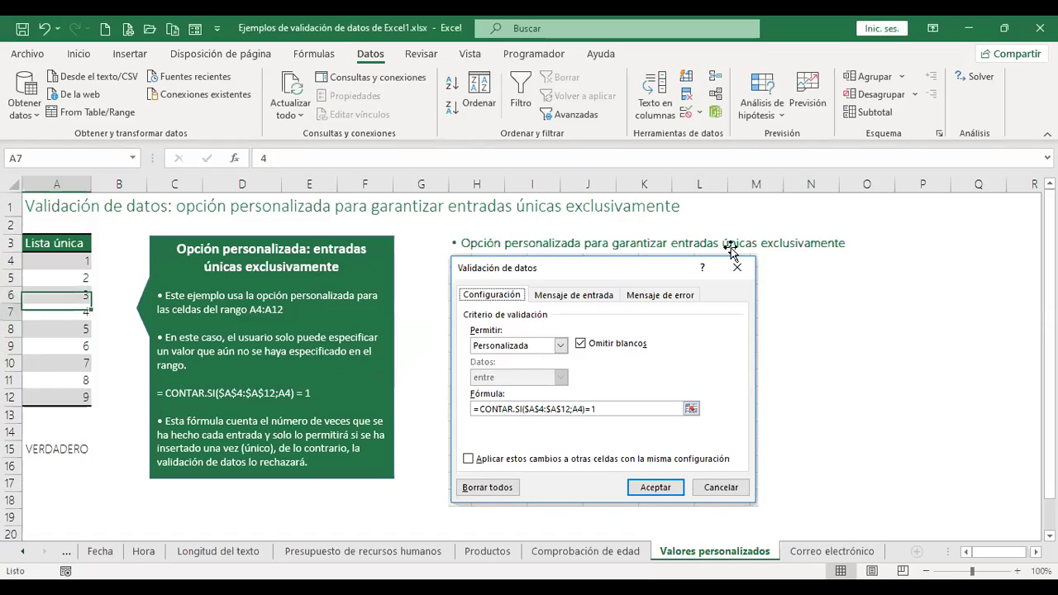
# - Try to enter the duplicate value 3 in A7 to test the corrected rule
pyautogui.write('3')
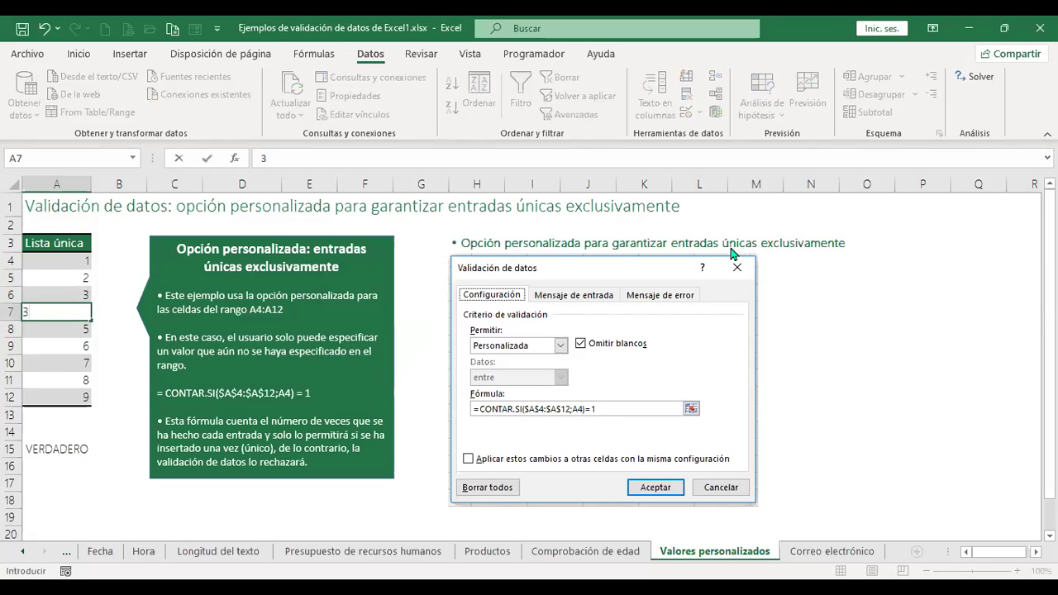
pyautogui.press('Return')
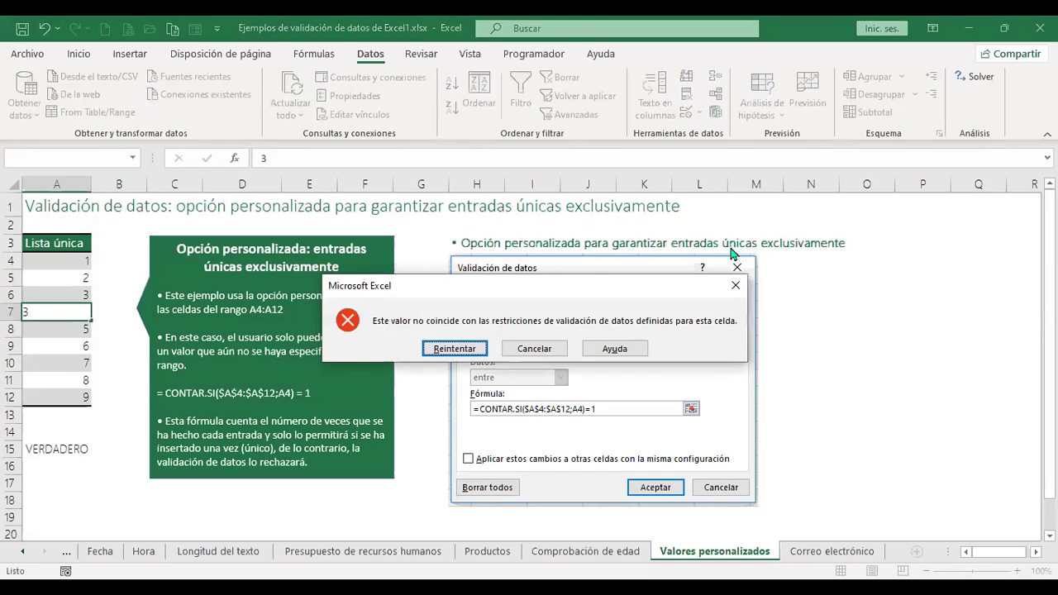
pyautogui.press('Escape')
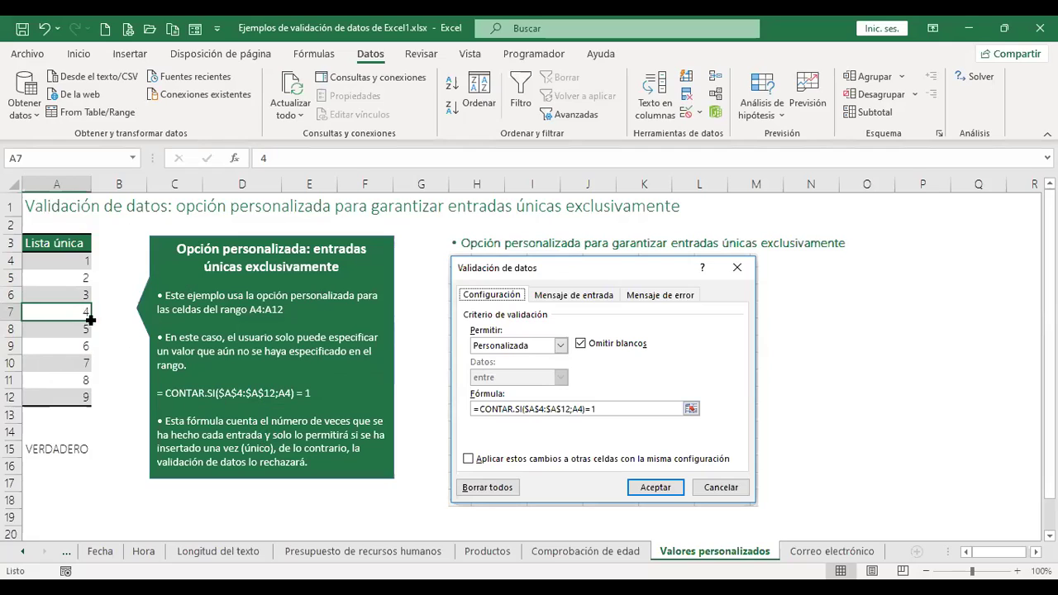
pyautogui.moveTo(73, 261); pyautogui.dragTo(67, 398)
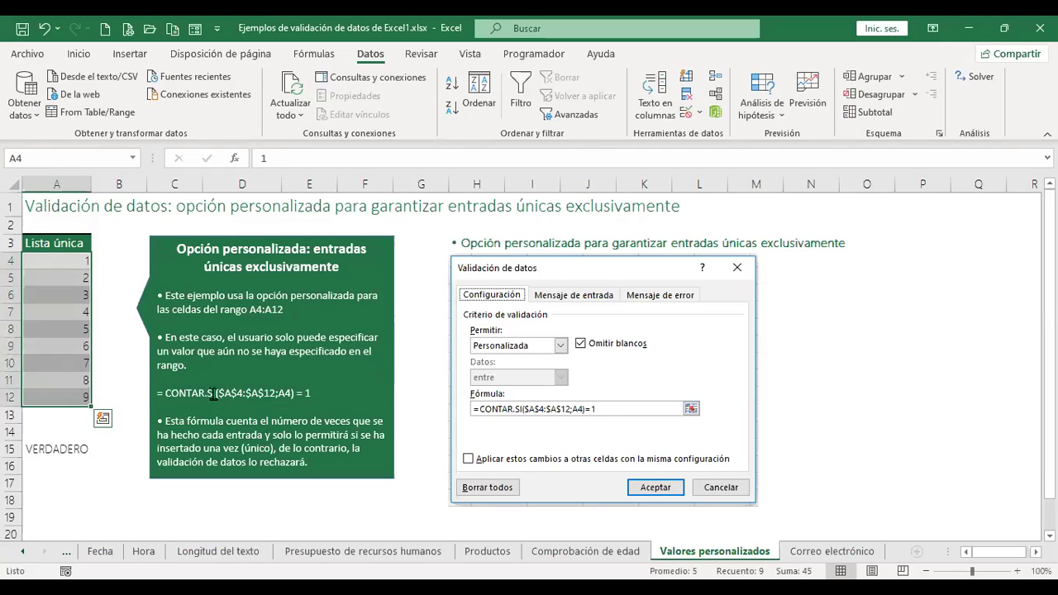
pyautogui.click(865, 366)
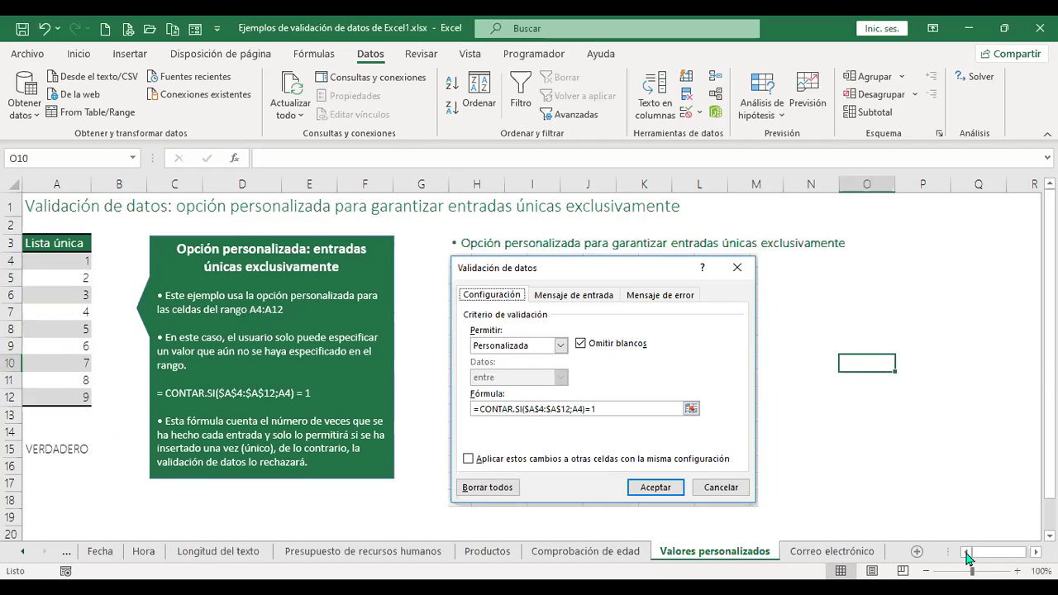
# - Look over the cost-centre table on Presupuesto del centro de coste, and open the Solicitud de permiso table on the Fecha sheet
pyautogui.click(23, 554)
pyautogui.click(22, 554)
pyautogui.click(22, 554)
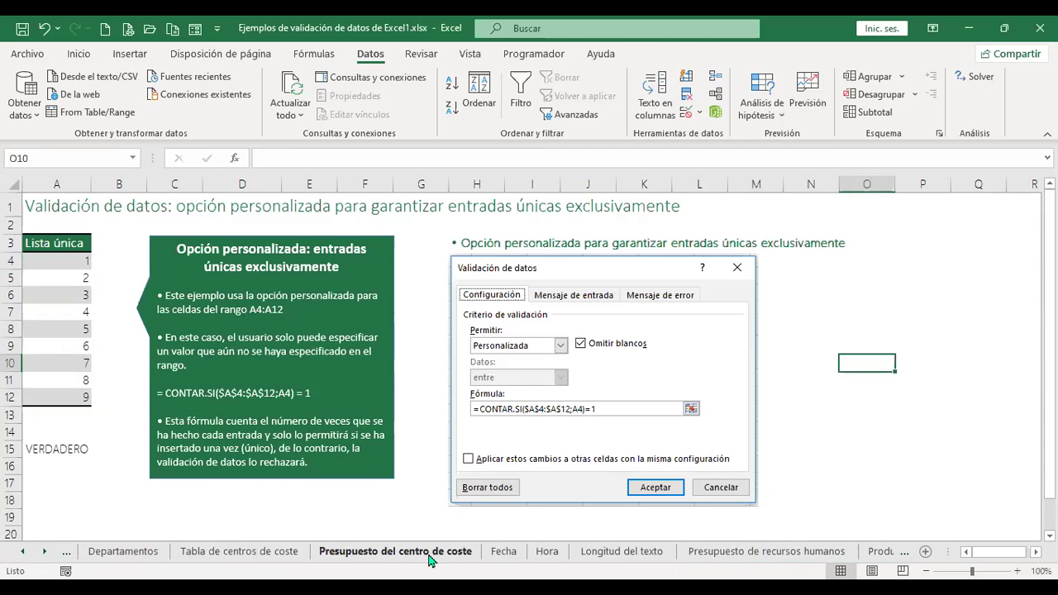
pyautogui.click(430, 552)
pyautogui.scroll(-6, 402, 446)
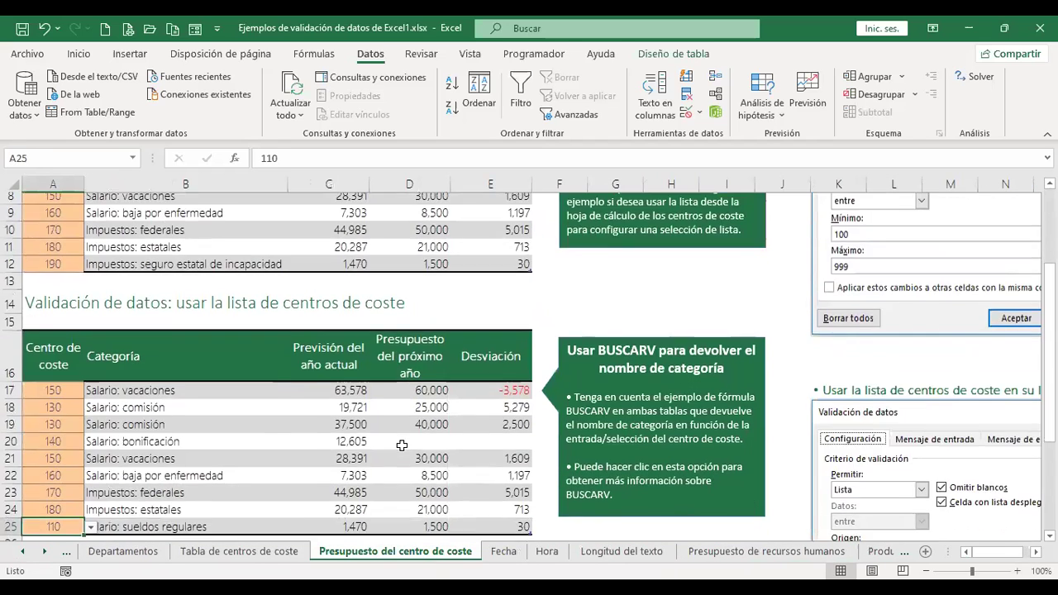
pyautogui.click(504, 552)
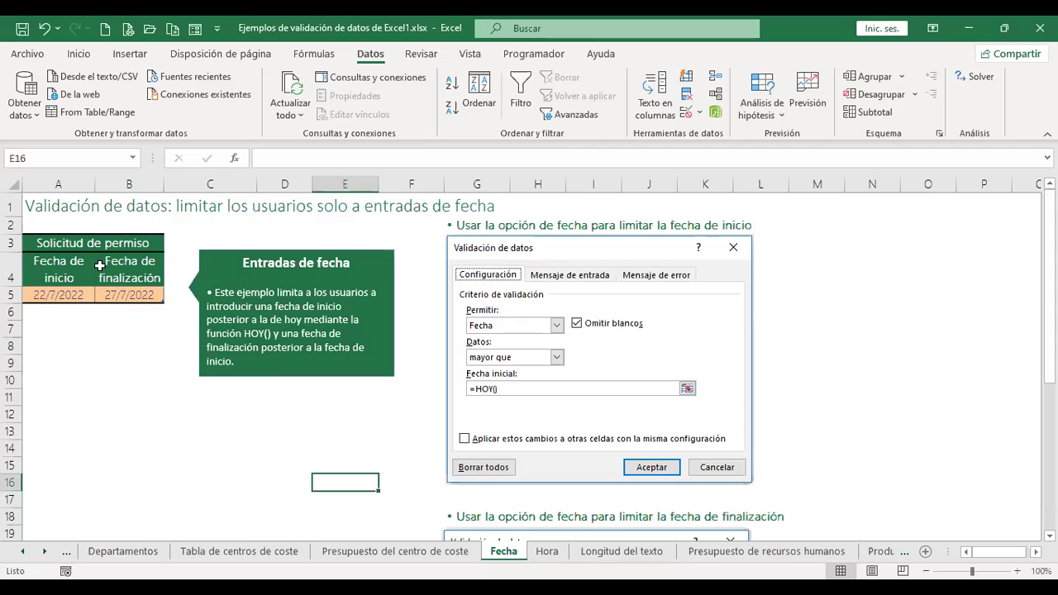
pyautogui.click(118, 246)
pyautogui.click(81, 242)
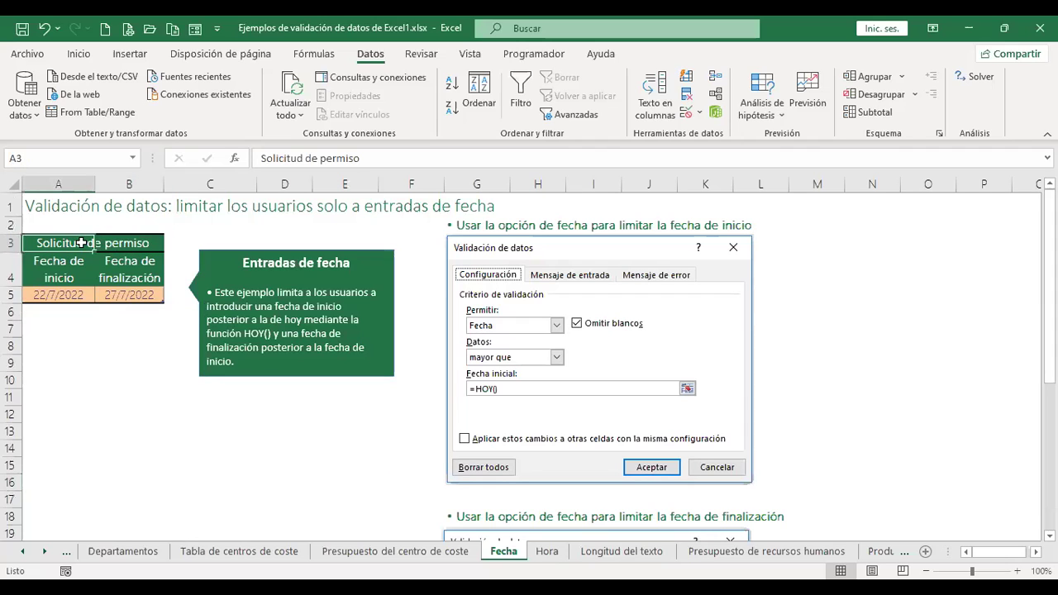
pyautogui.click(69, 291)
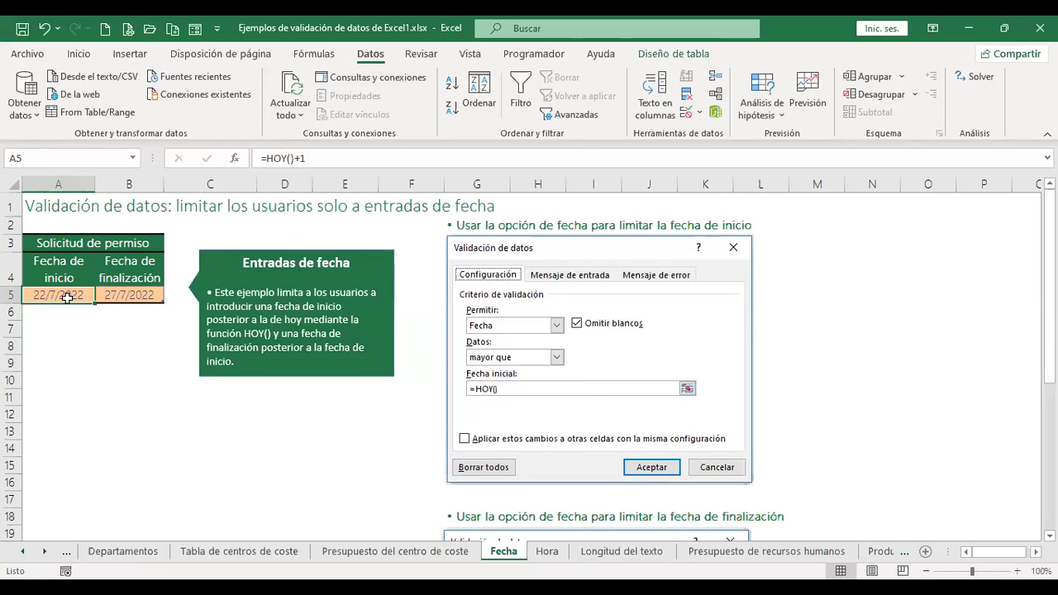
pyautogui.click(684, 116)
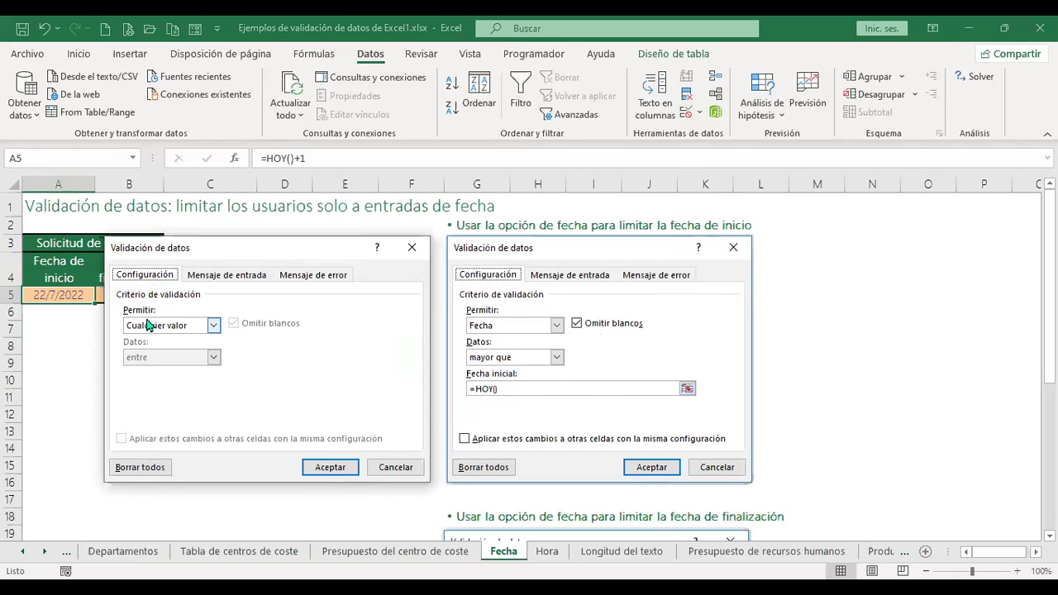
pyautogui.click(216, 332)
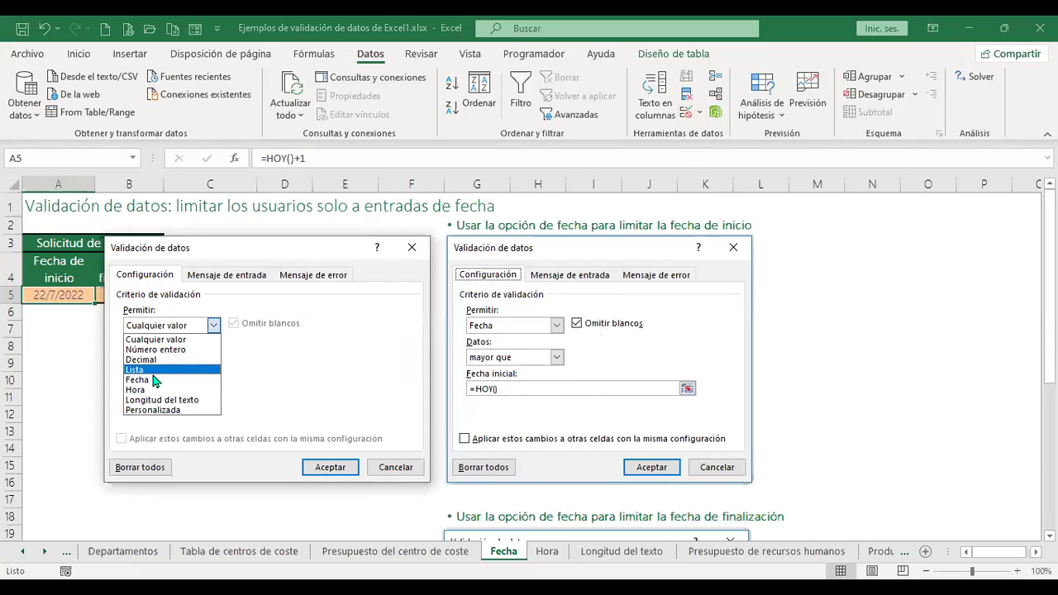
pyautogui.click(156, 380)
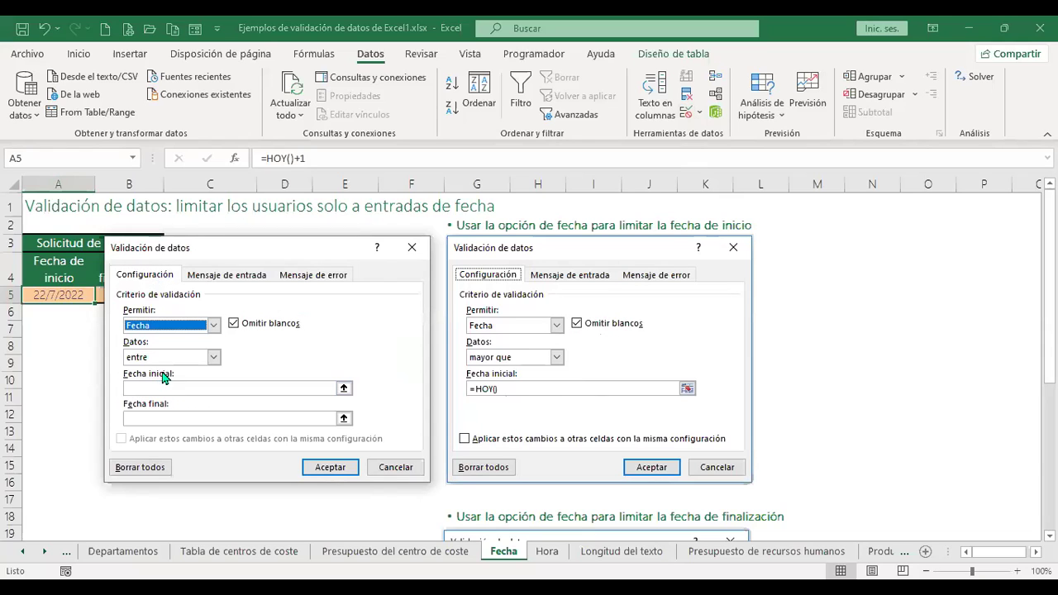
pyautogui.click(217, 359)
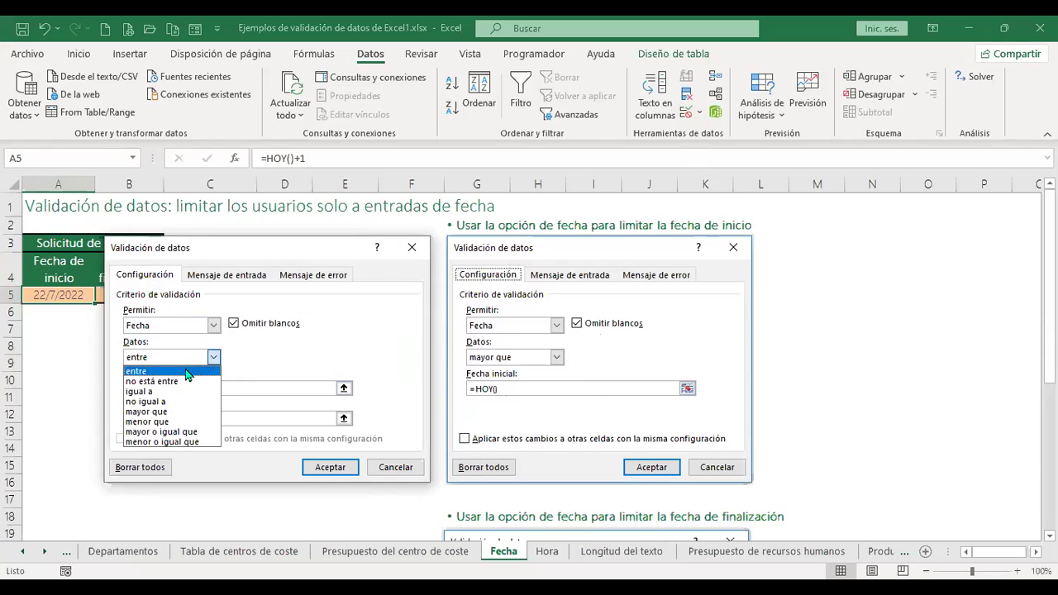
pyautogui.click(174, 414)
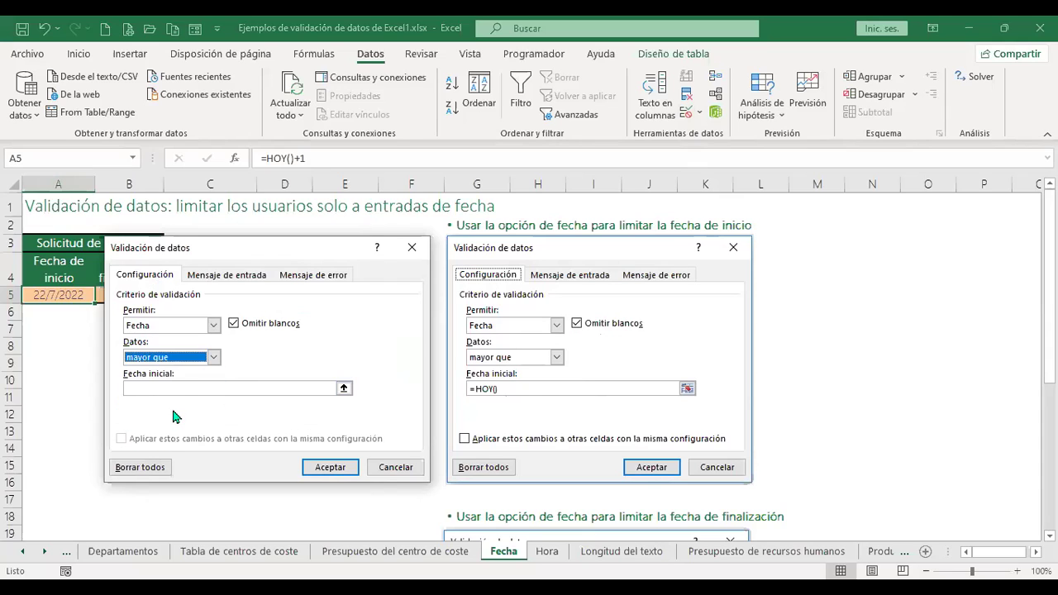
pyautogui.click(395, 468)
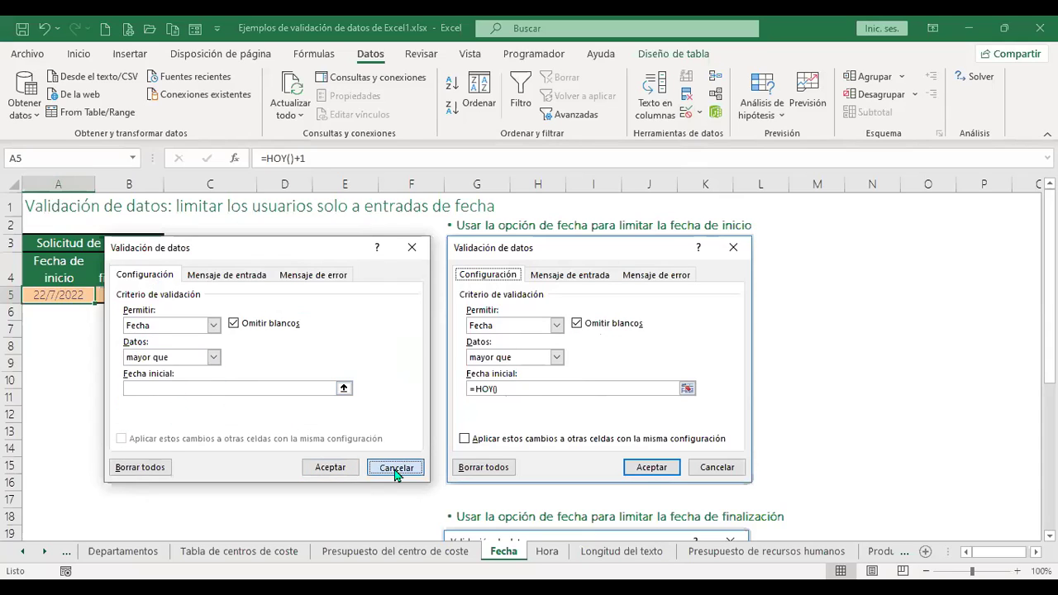
# - Enter the formula =+HOY() in cell B10 to show the current date
pyautogui.click(158, 380)
pyautogui.write('+')
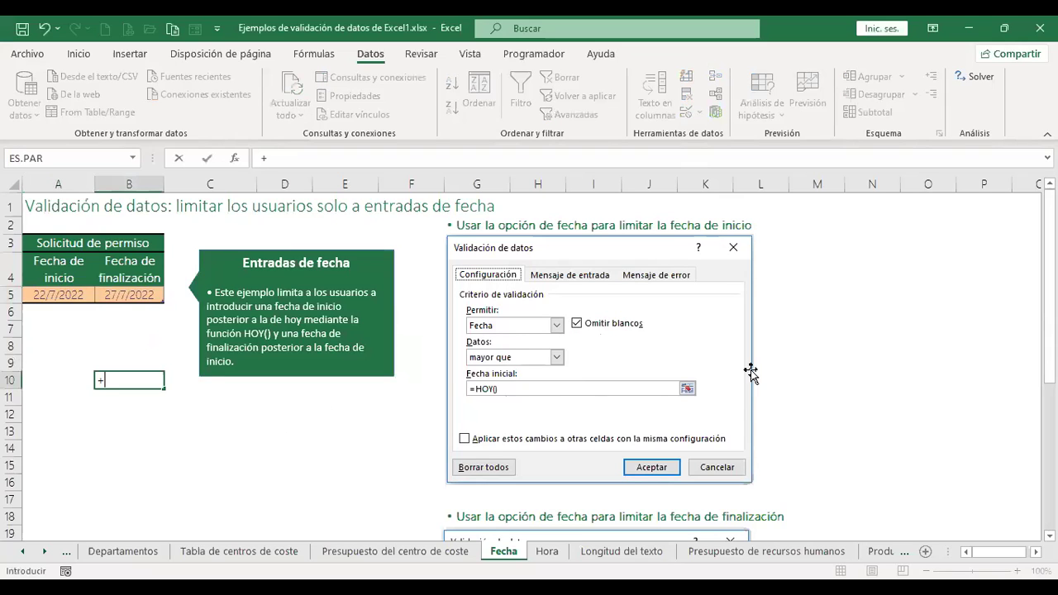
pyautogui.write('hoy')
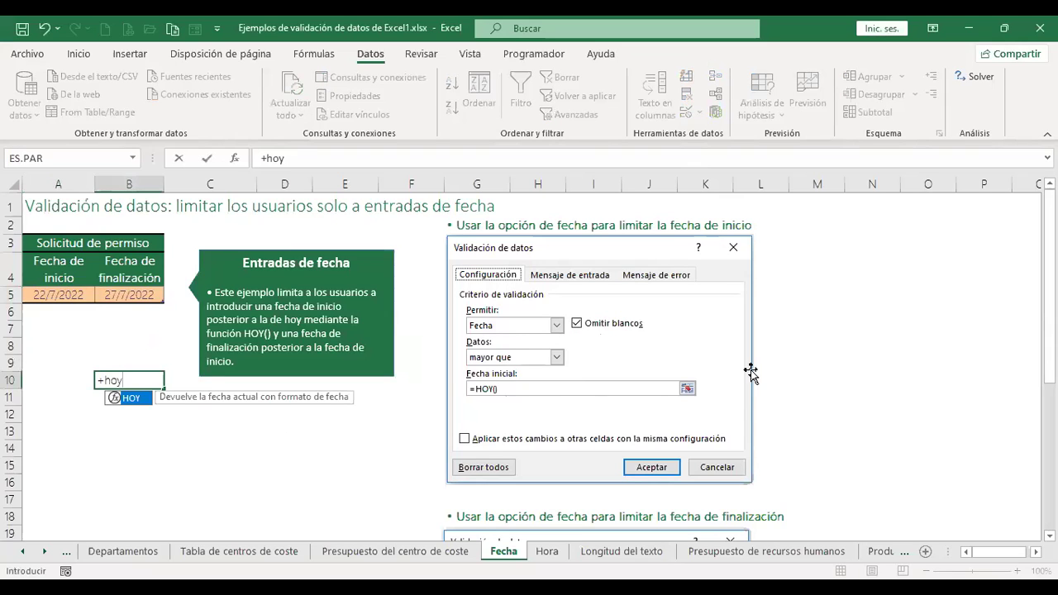
pyautogui.press('Tab')
pyautogui.press('Return')
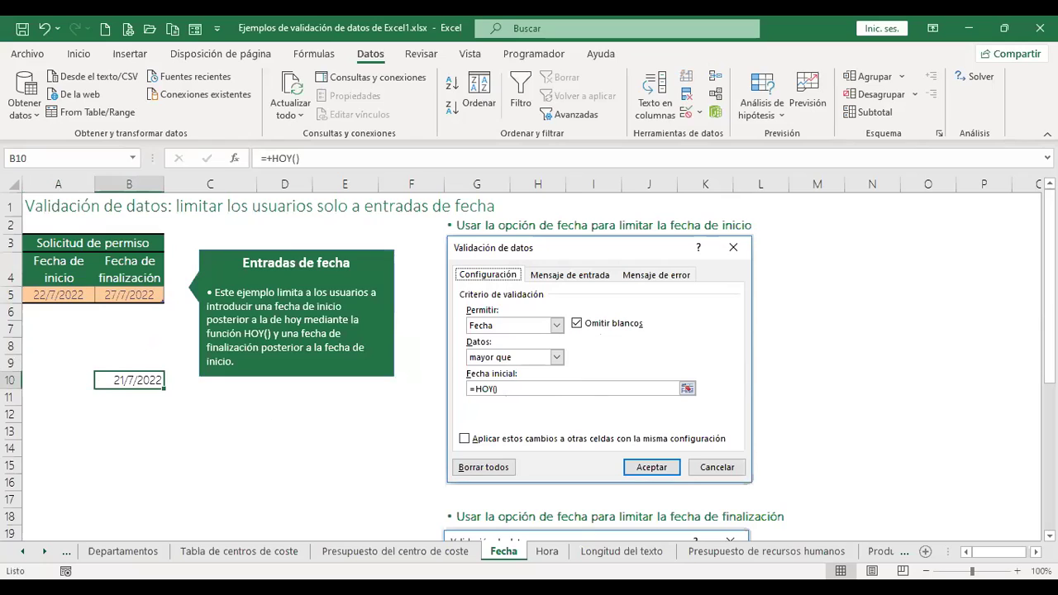
# - Apply a Fecha validation rule to the start date in A5, allowing only dates mayor que =hoy()
pyautogui.click(70, 296)
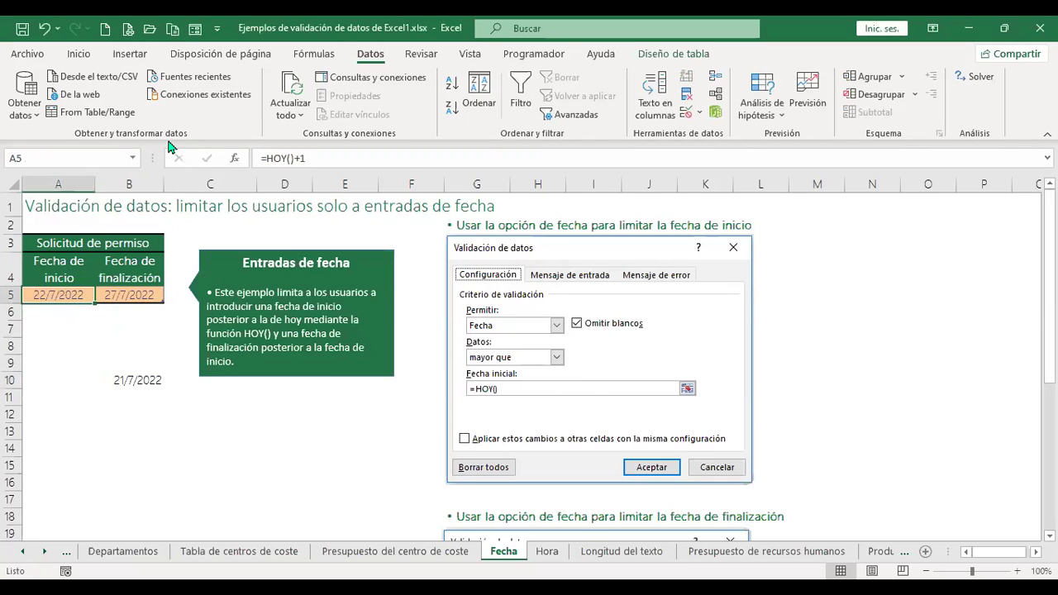
pyautogui.click(688, 116)
pyautogui.click(213, 325)
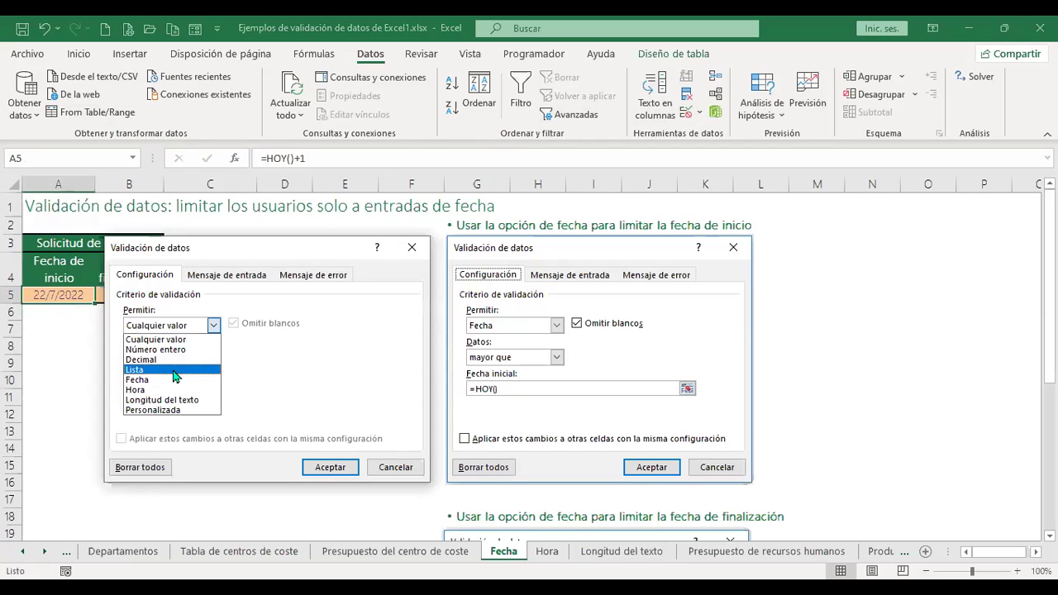
pyautogui.click(175, 385)
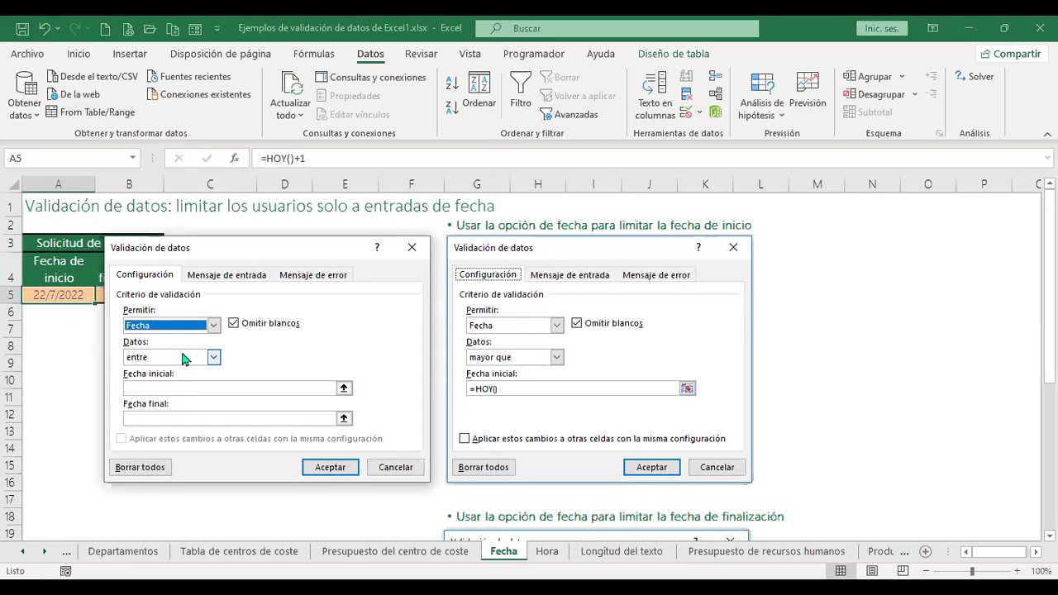
pyautogui.click(177, 355)
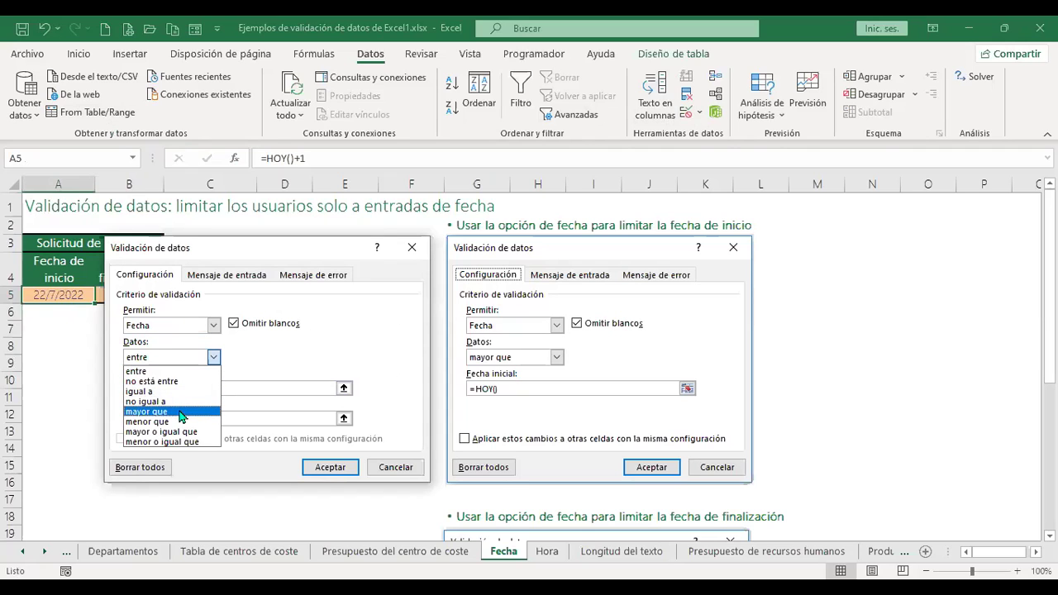
pyautogui.click(180, 416)
pyautogui.click(176, 388)
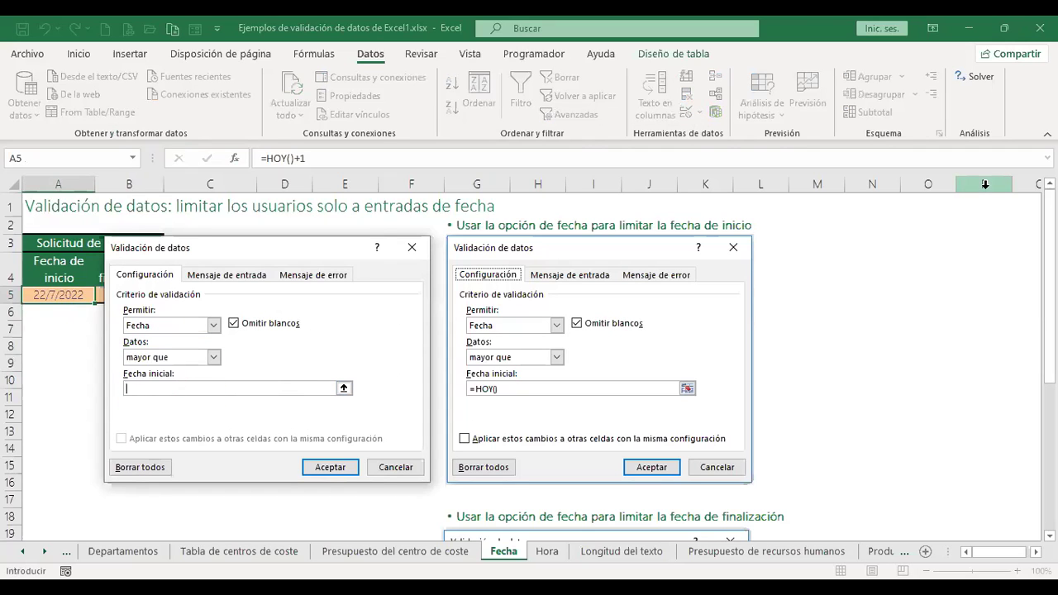
pyautogui.write('=hoy(')
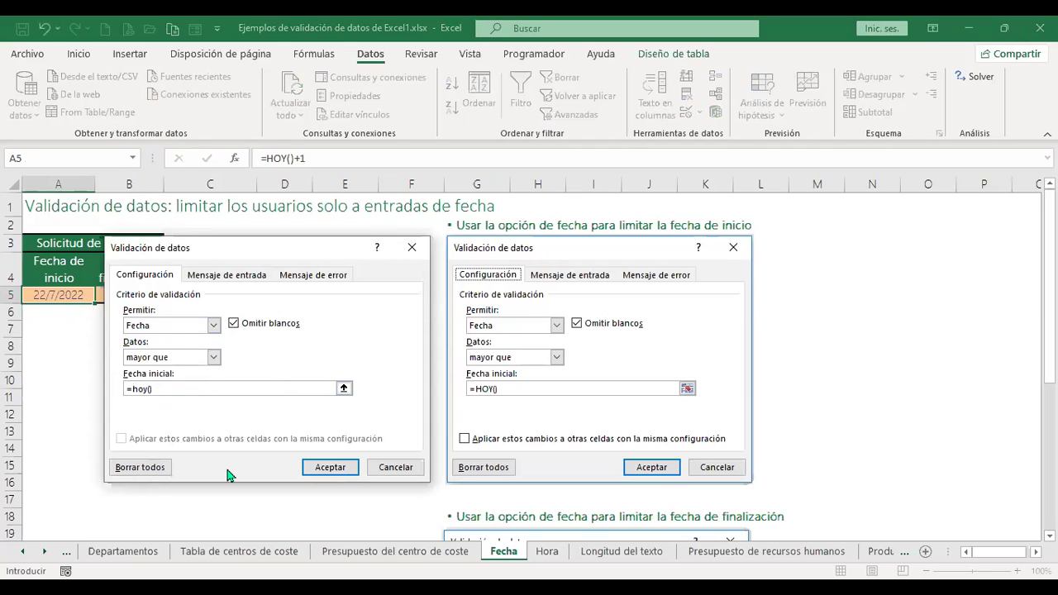
pyautogui.click(352, 468)
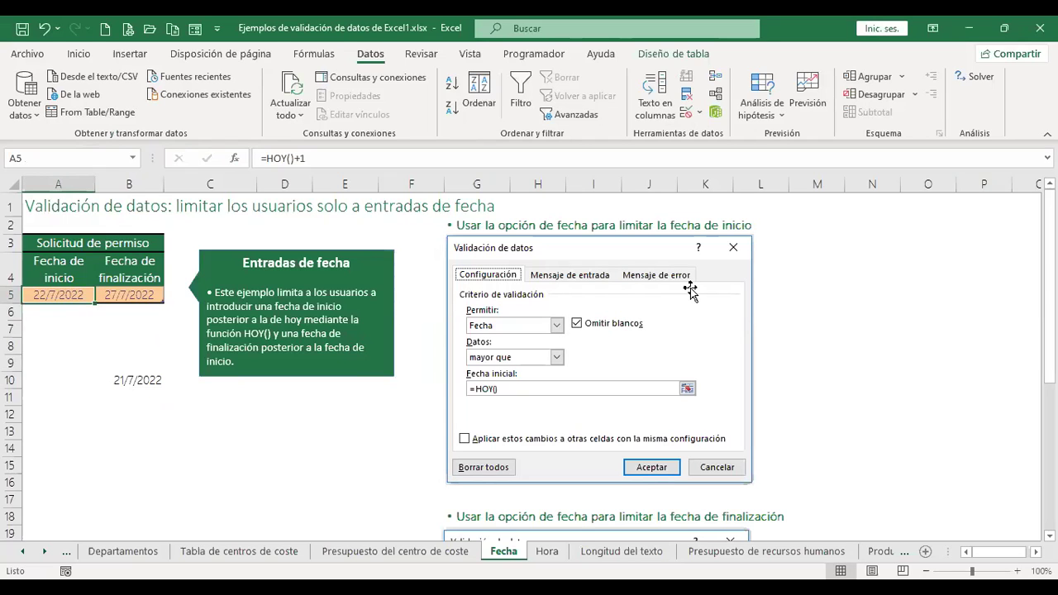
# - Try entering 21/7/22 and 22/7/222 as the start date in A5 to test the date rule
pyautogui.write('21/7/')
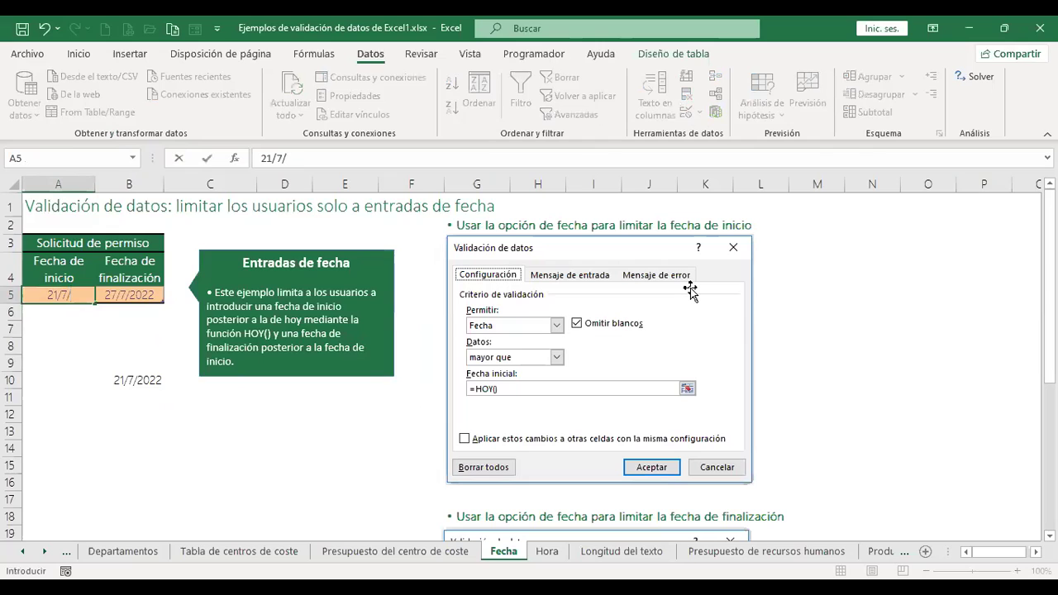
pyautogui.write('22')
pyautogui.press('Return')
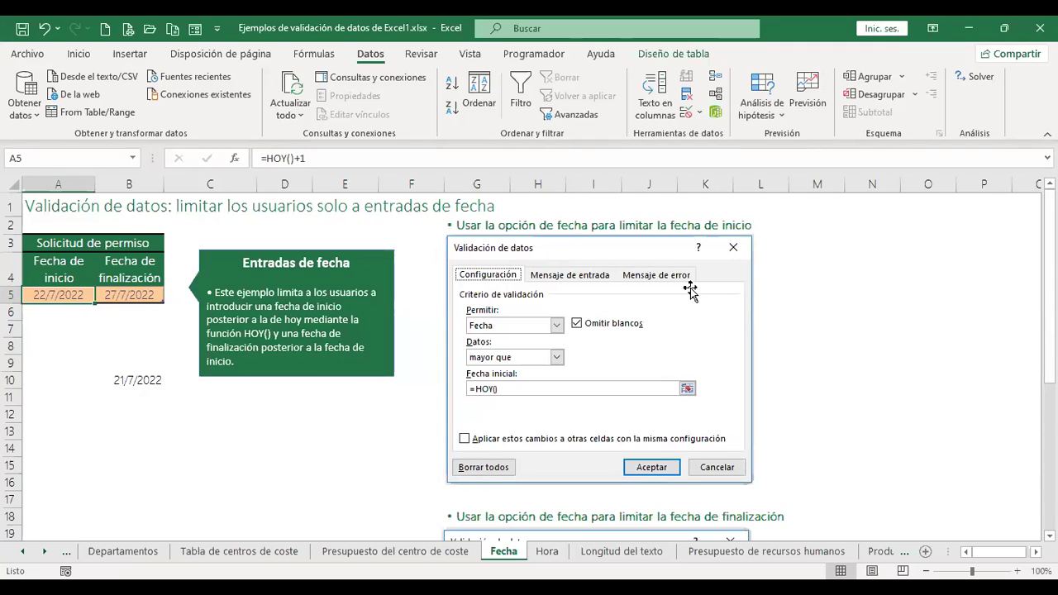
pyautogui.write('22/7/222')
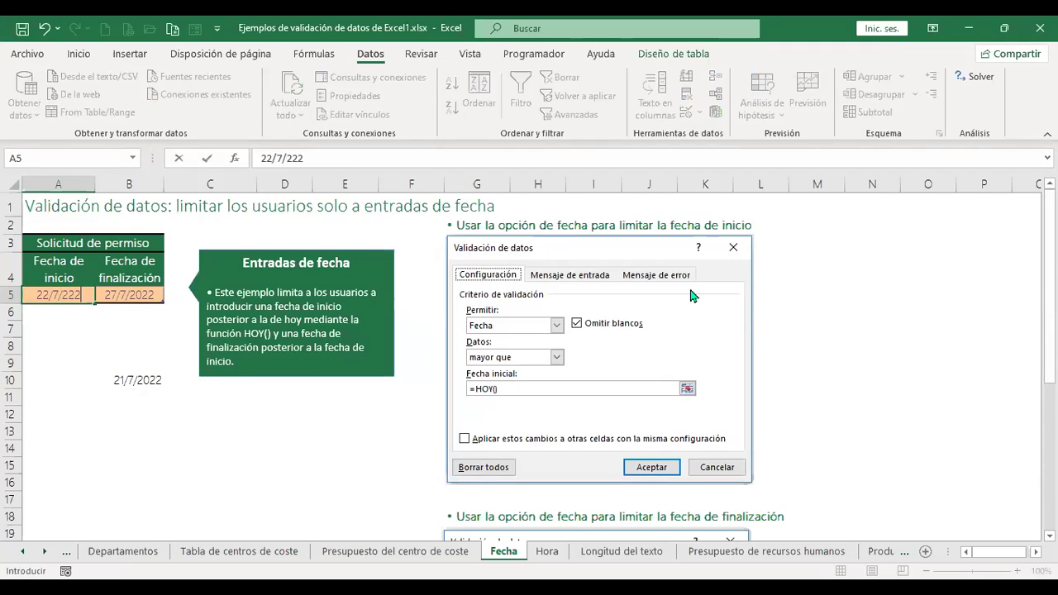
pyautogui.press('Return')
pyautogui.press('Escape')
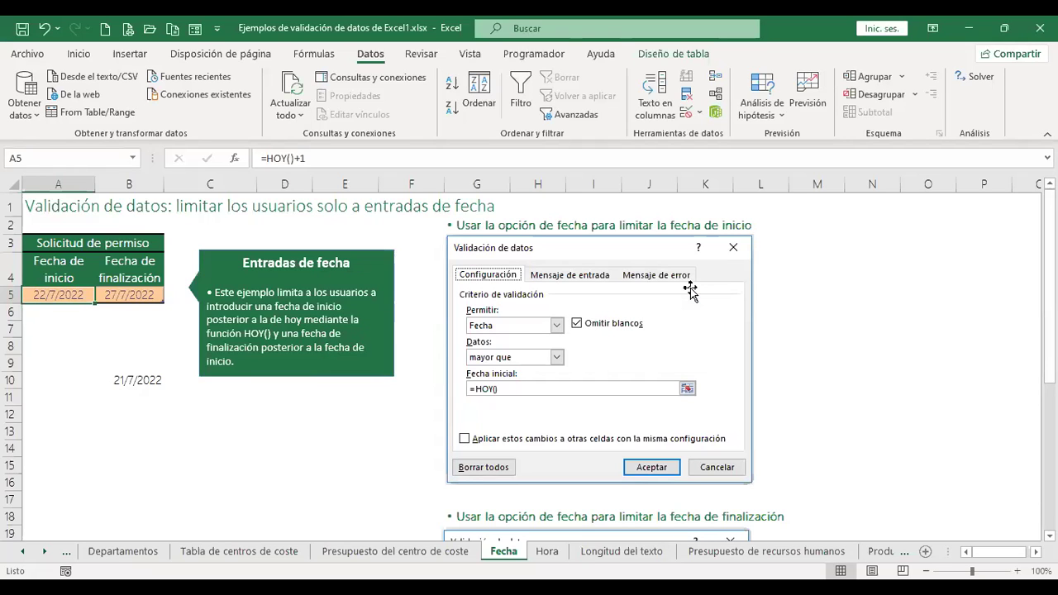
# - Examine the end date formula in B5 and the sample validation settings for limiting the Fecha de finalización
pyautogui.press('Right')
pyautogui.press('Left')
pyautogui.press('Right')
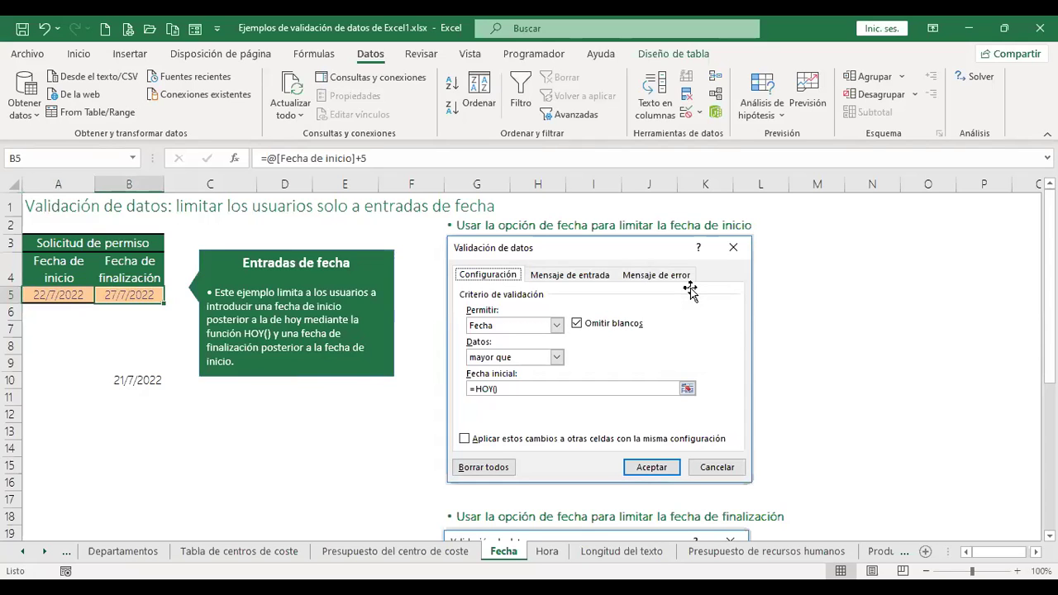
pyautogui.scroll(-4, 636, 313)
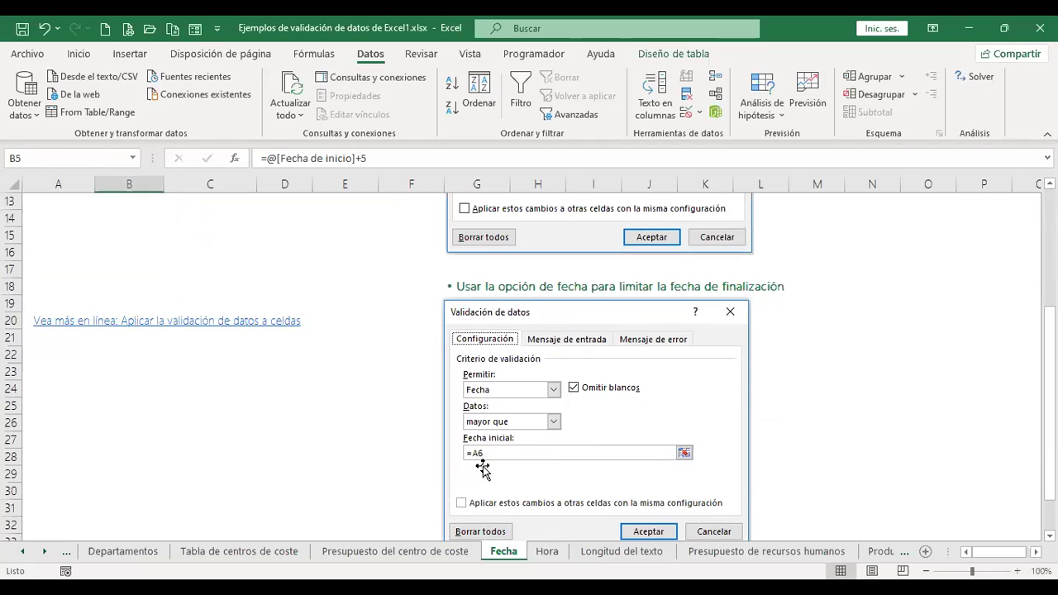
pyautogui.scroll(3, 298, 378)
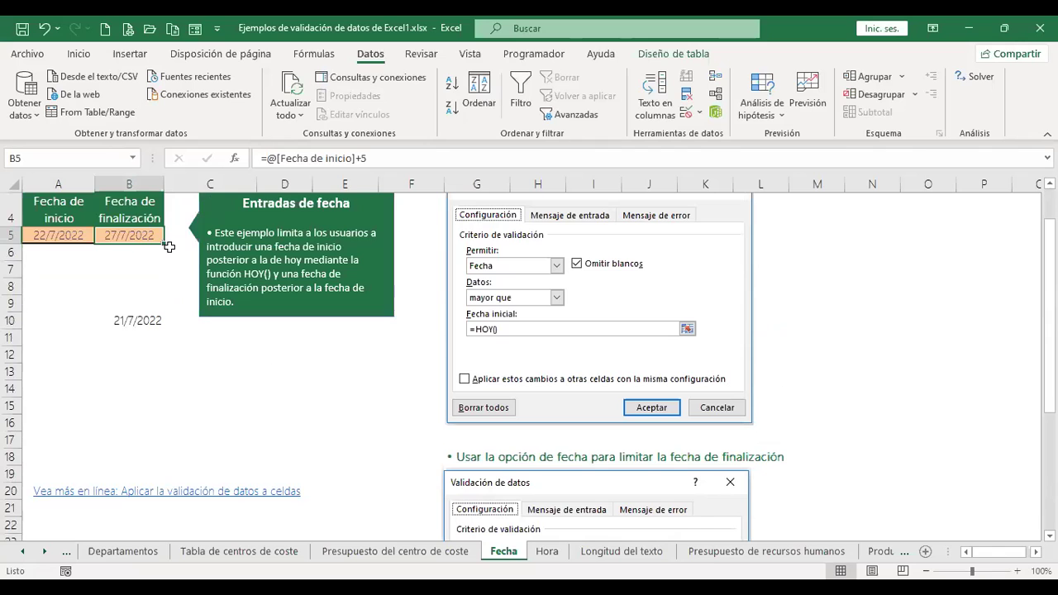
pyautogui.scroll(-3, 475, 379)
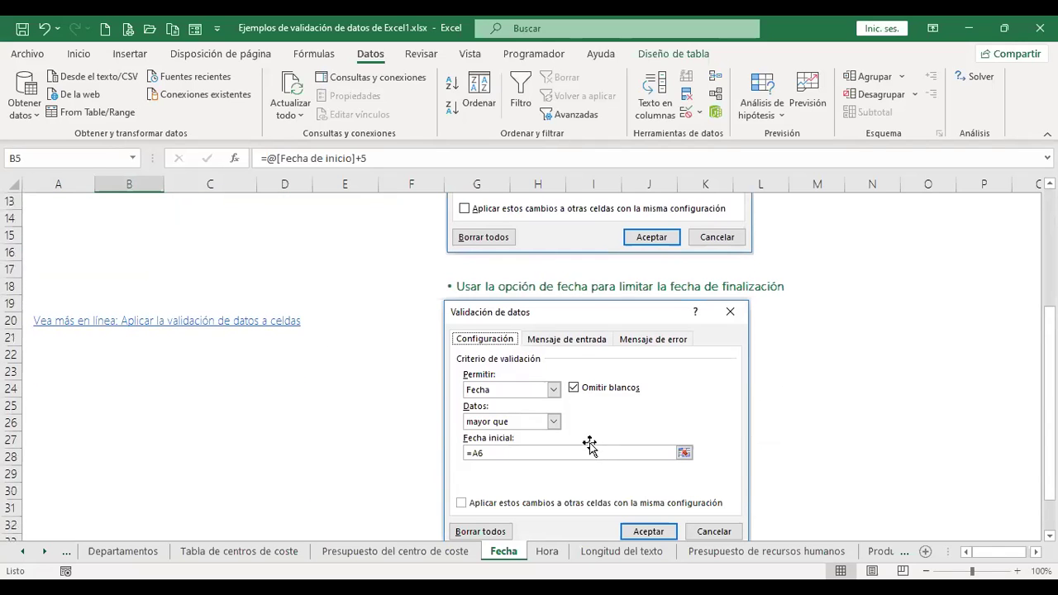
pyautogui.scroll(4, 589, 465)
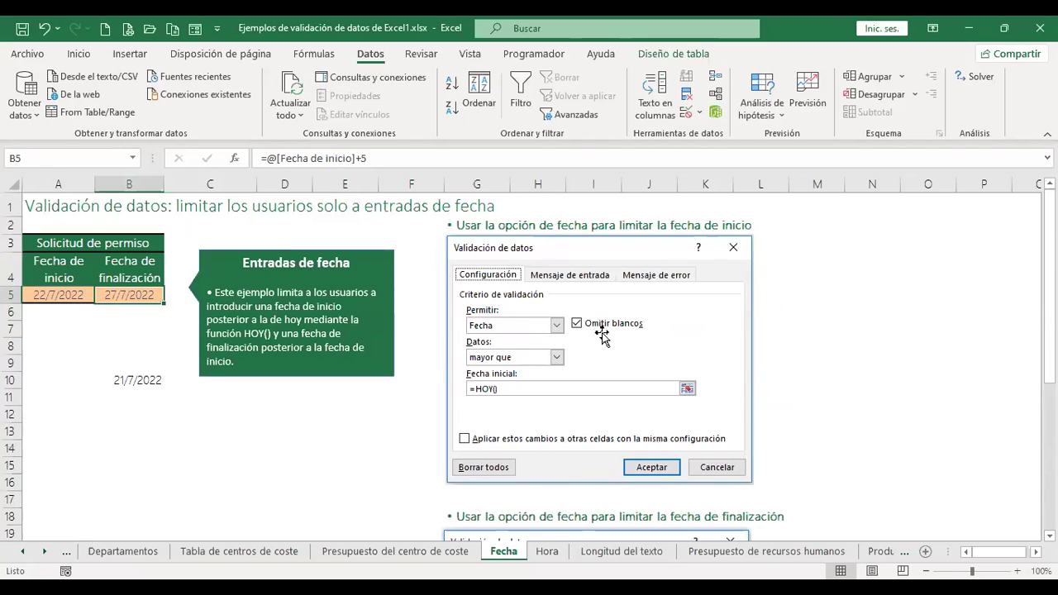
pyautogui.scroll(-4, 600, 334)
pyautogui.scroll(-1, 615, 430)
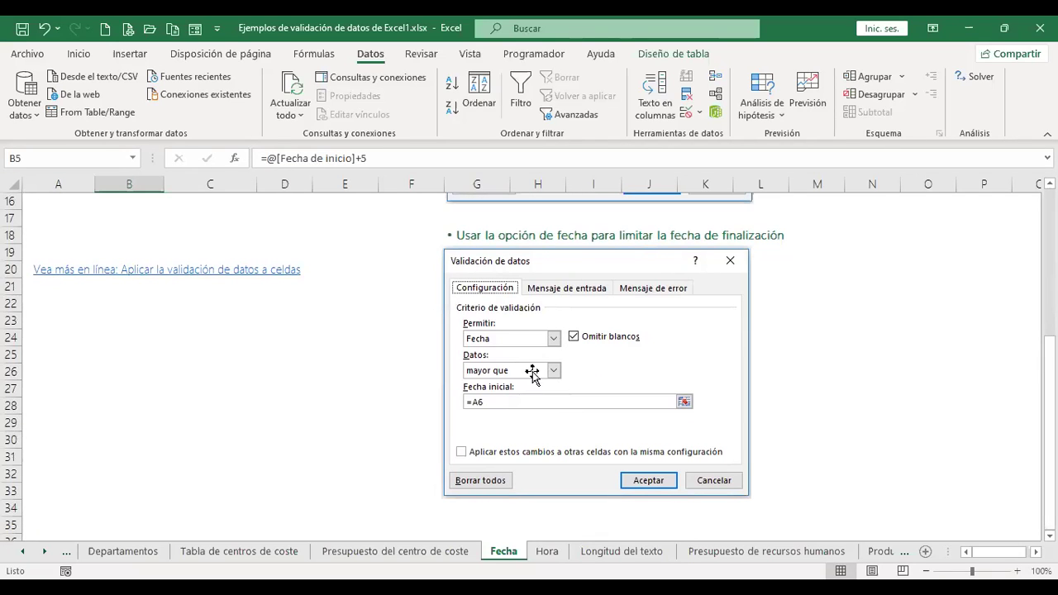
pyautogui.scroll(5, 131, 291)
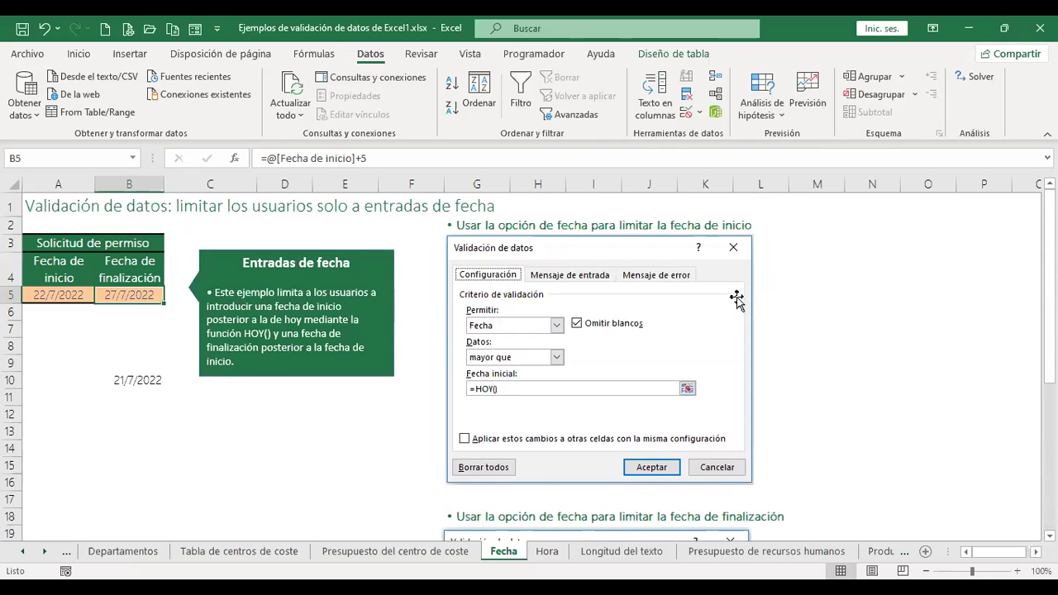
# - Replace the end date formula in B5 with the date 22/7/2022
pyautogui.write('22/7/2022')
pyautogui.press('Return')
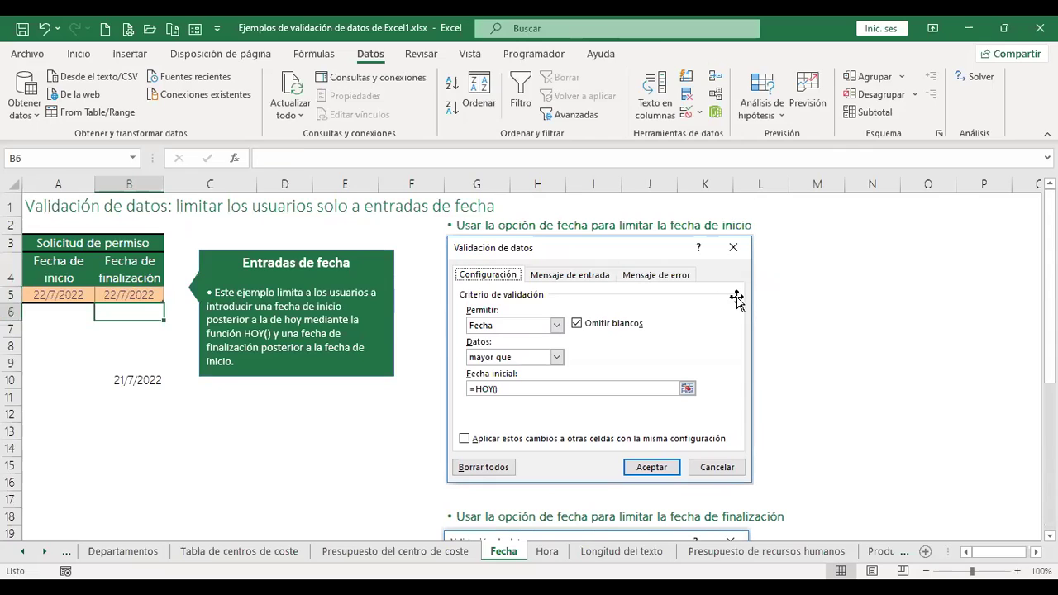
pyautogui.press('Up')
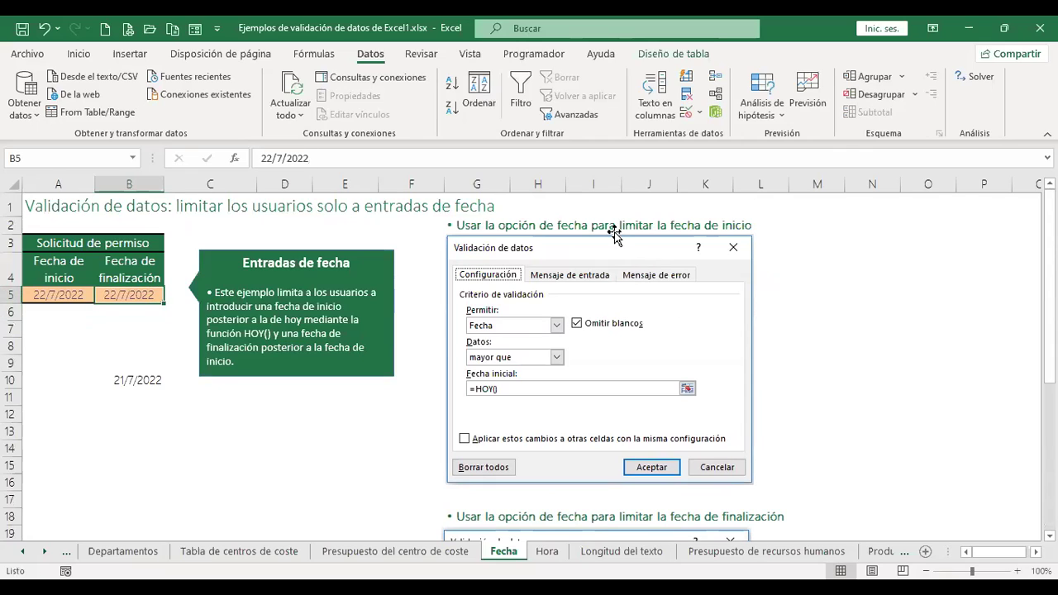
# - Apply a Fecha validation rule to the end date in B5, allowing only dates mayor que =A5
pyautogui.click(686, 113)
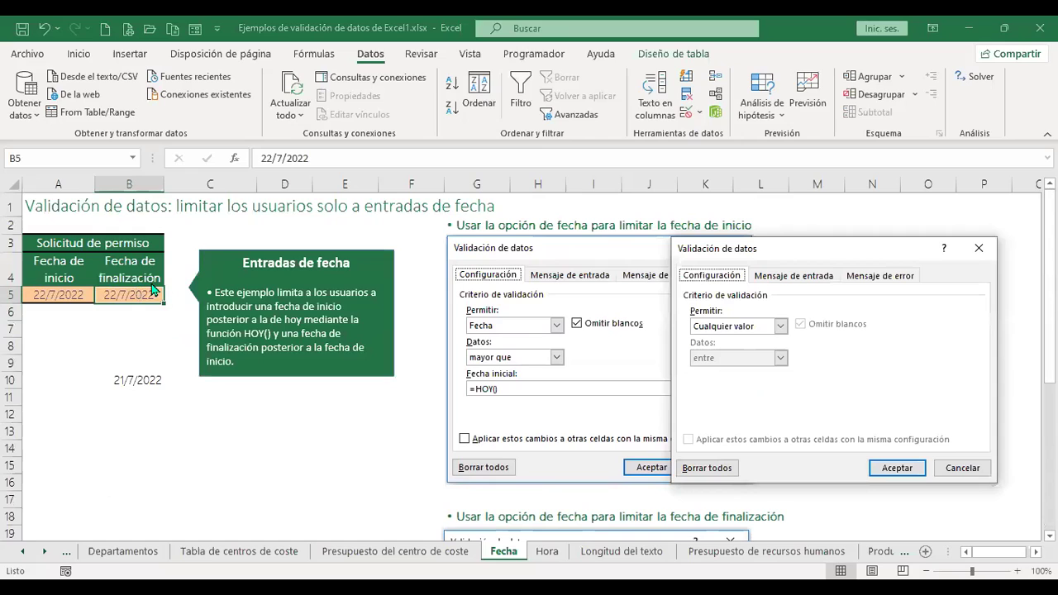
pyautogui.click(781, 327)
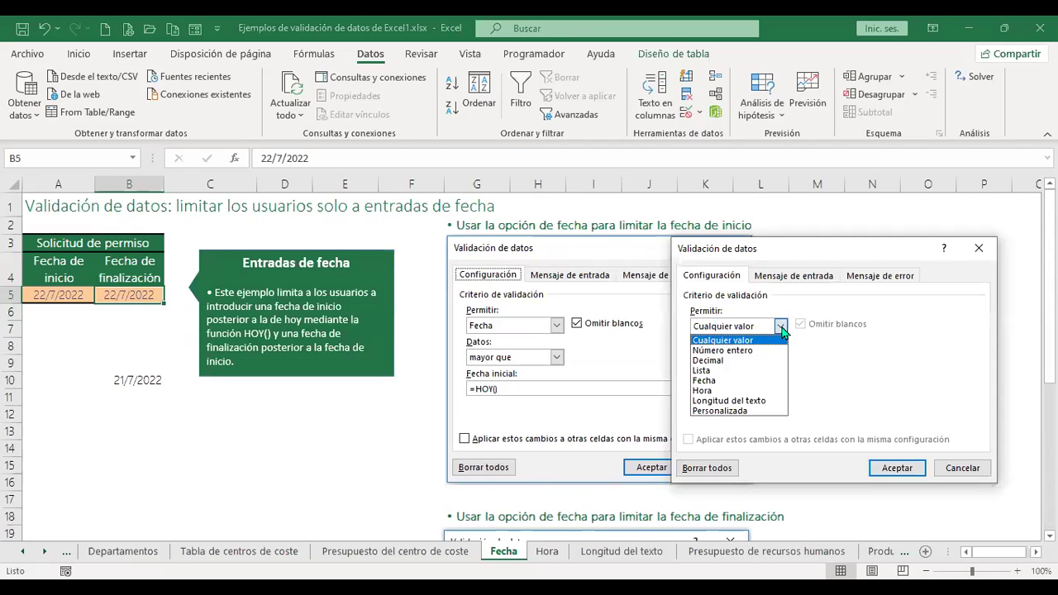
pyautogui.click(733, 382)
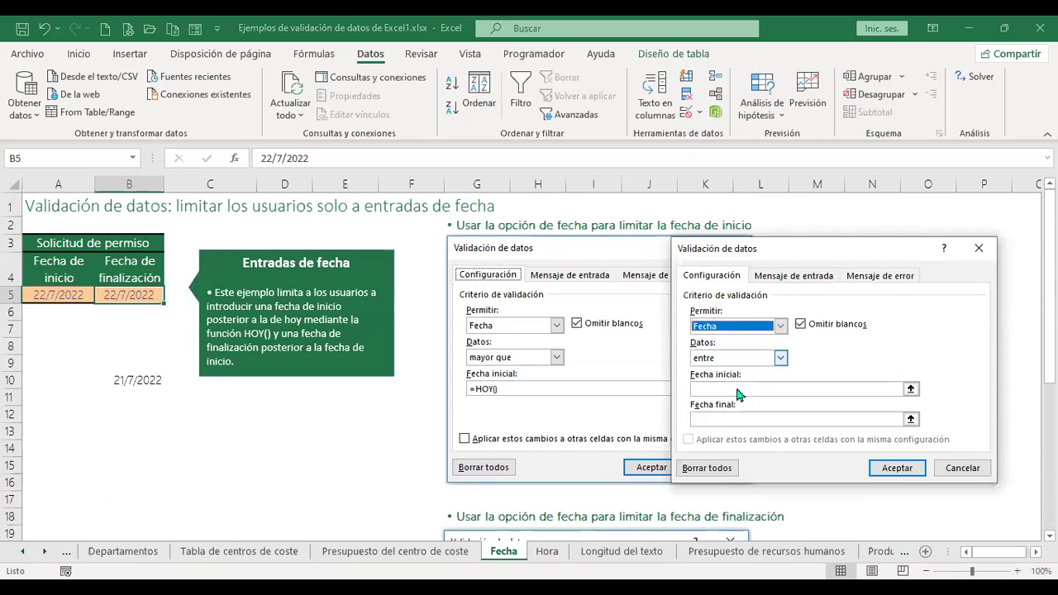
pyautogui.click(735, 358)
pyautogui.click(735, 413)
pyautogui.click(742, 389)
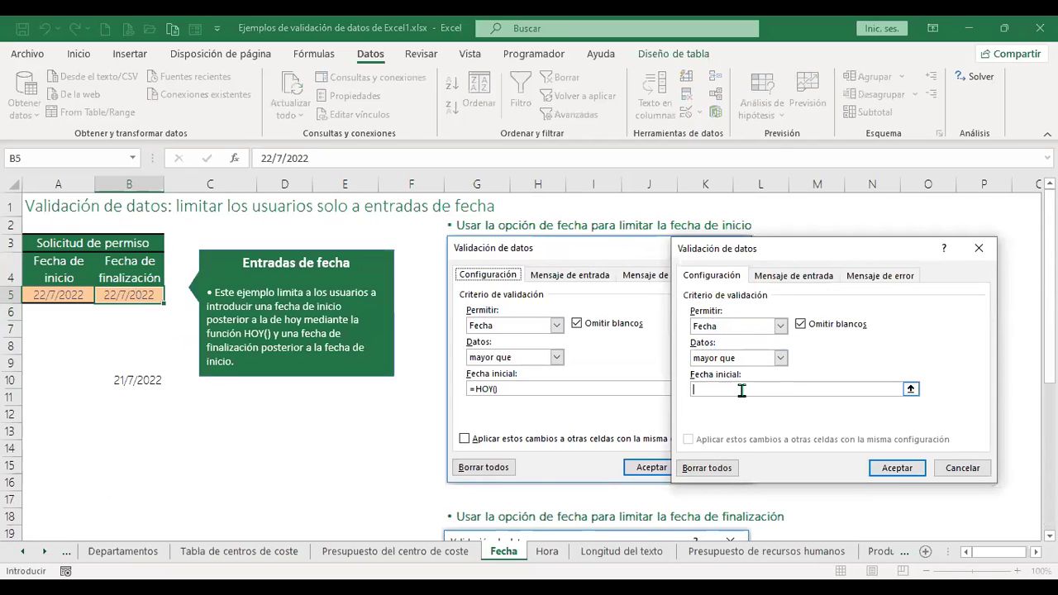
pyautogui.click(76, 296)
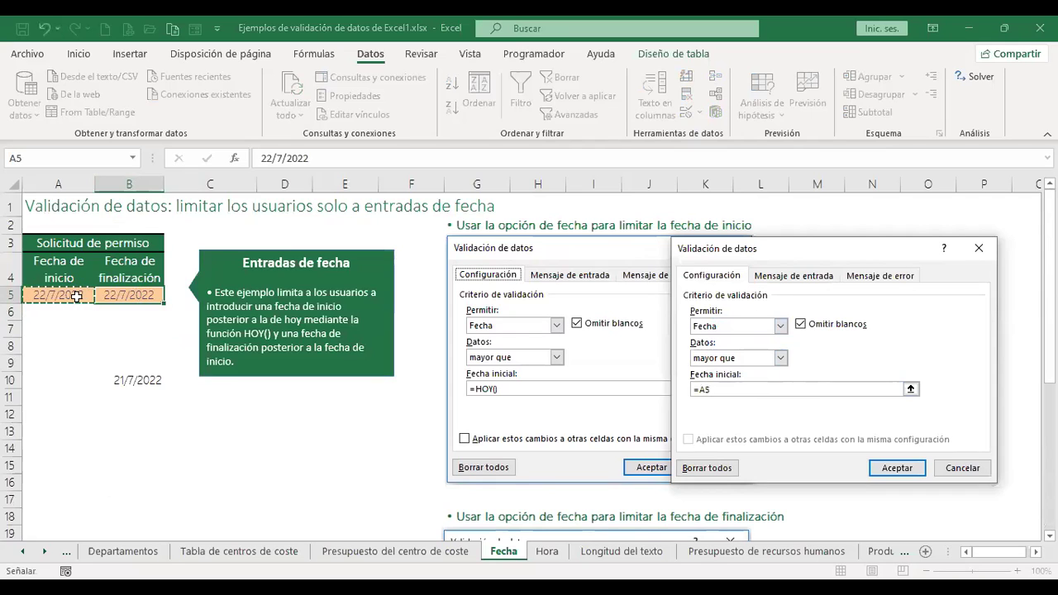
pyautogui.click(898, 468)
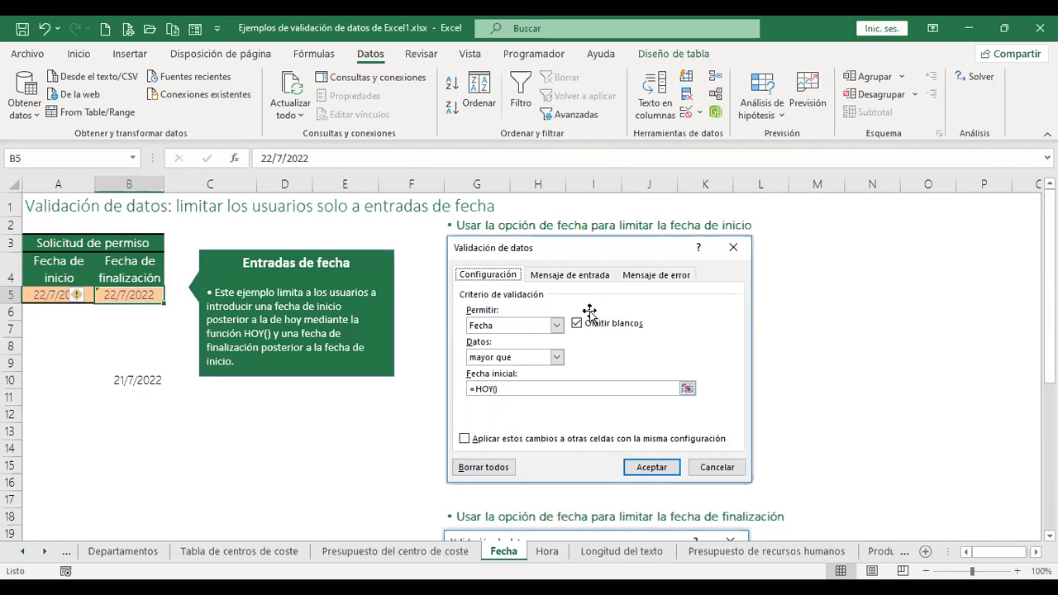
# - Test the end date rule in B5 with 22/7/22, and enter 23/7/2022 as the end date
pyautogui.write('22/')
pyautogui.write('22')
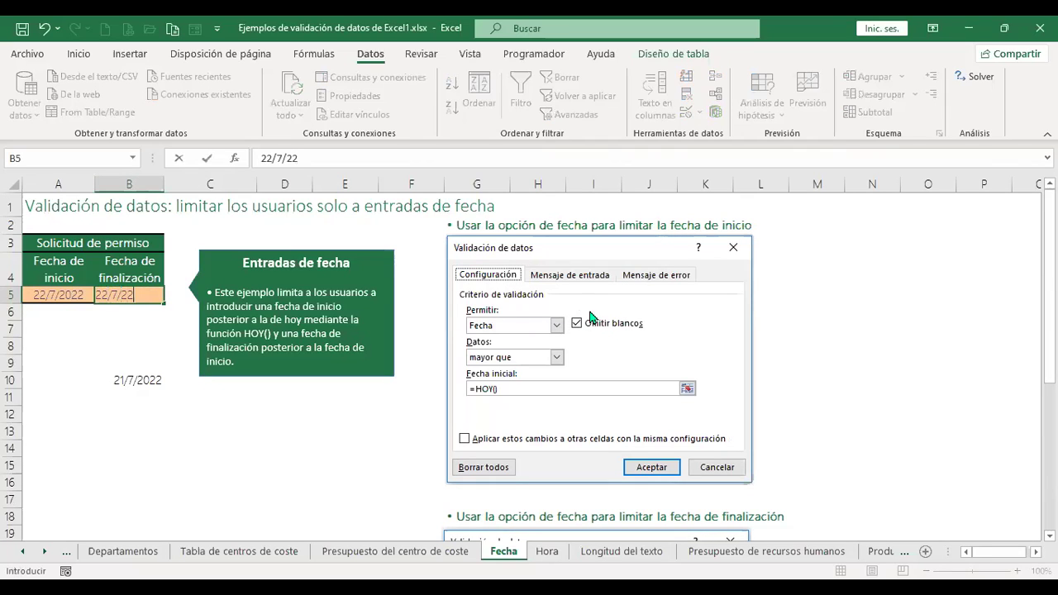
pyautogui.press('Return')
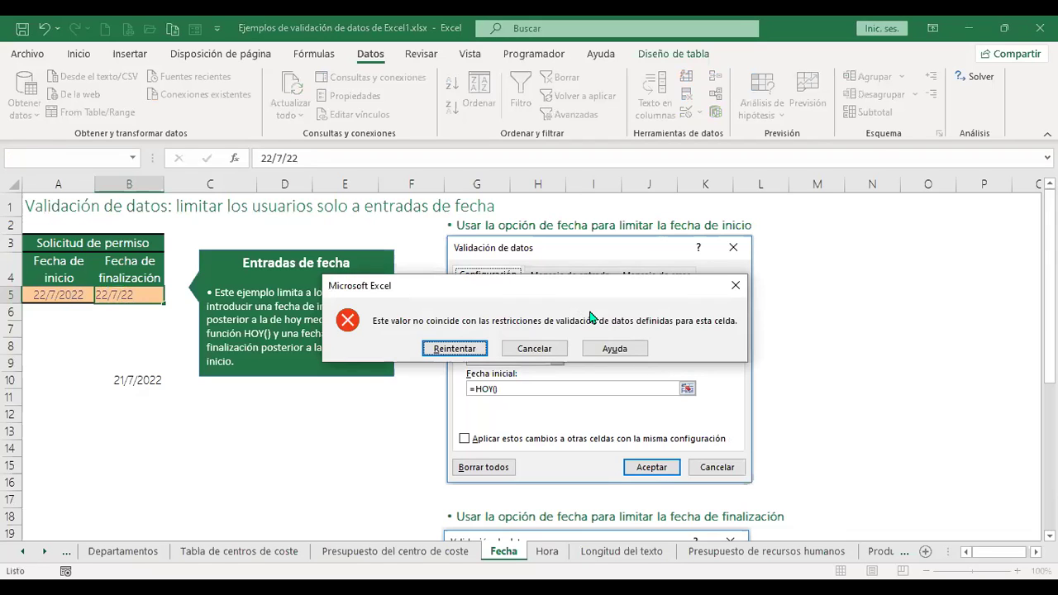
pyautogui.press('Return')
pyautogui.write('23/7/202')
pyautogui.press('Return')
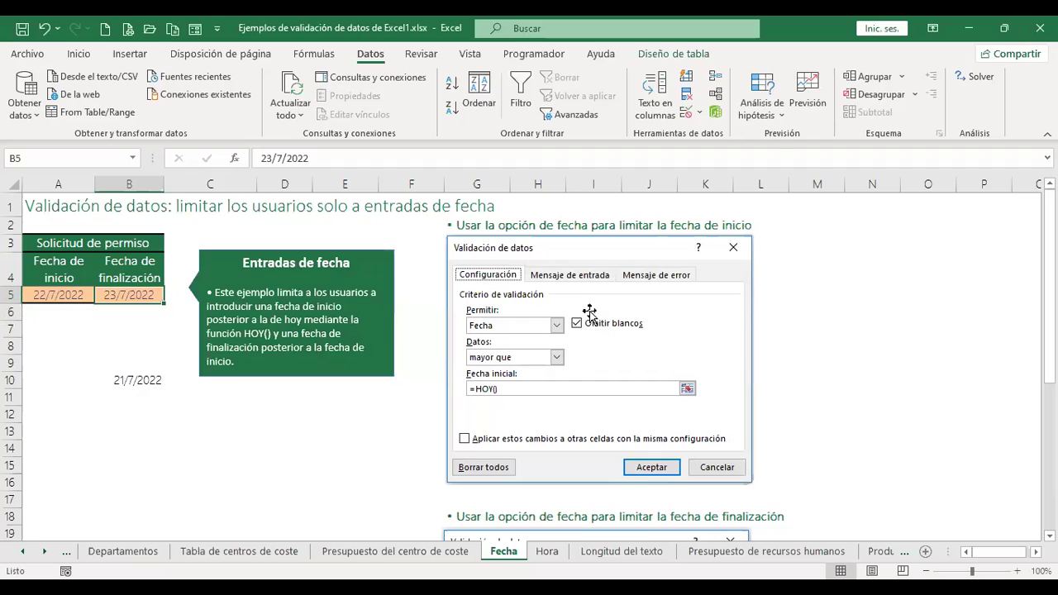
pyautogui.press('Left')
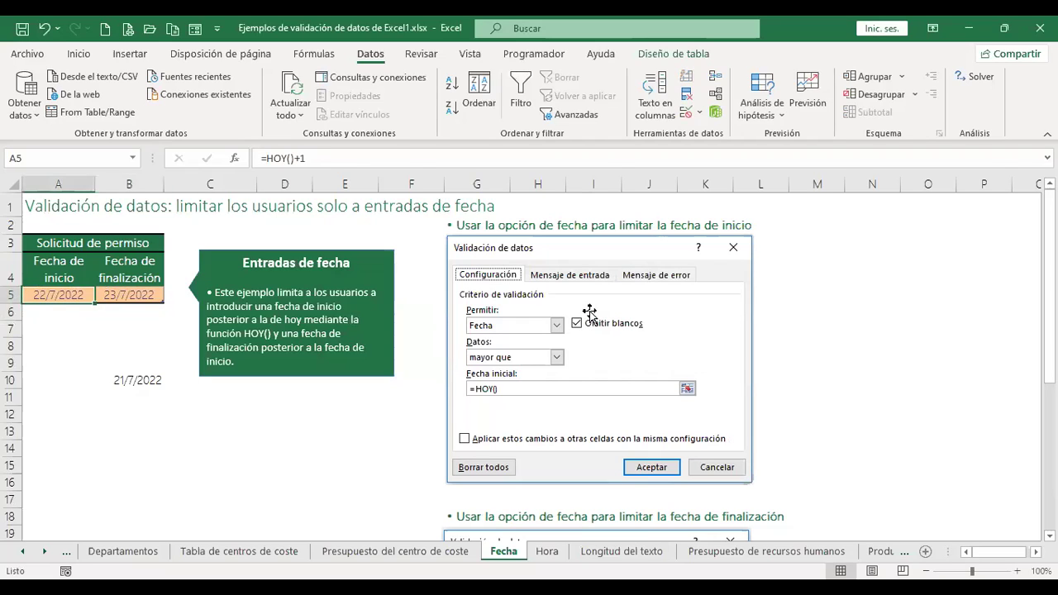
# - On the Hora sheet, enter 18:00 as the meeting time in C4
pyautogui.click(549, 553)
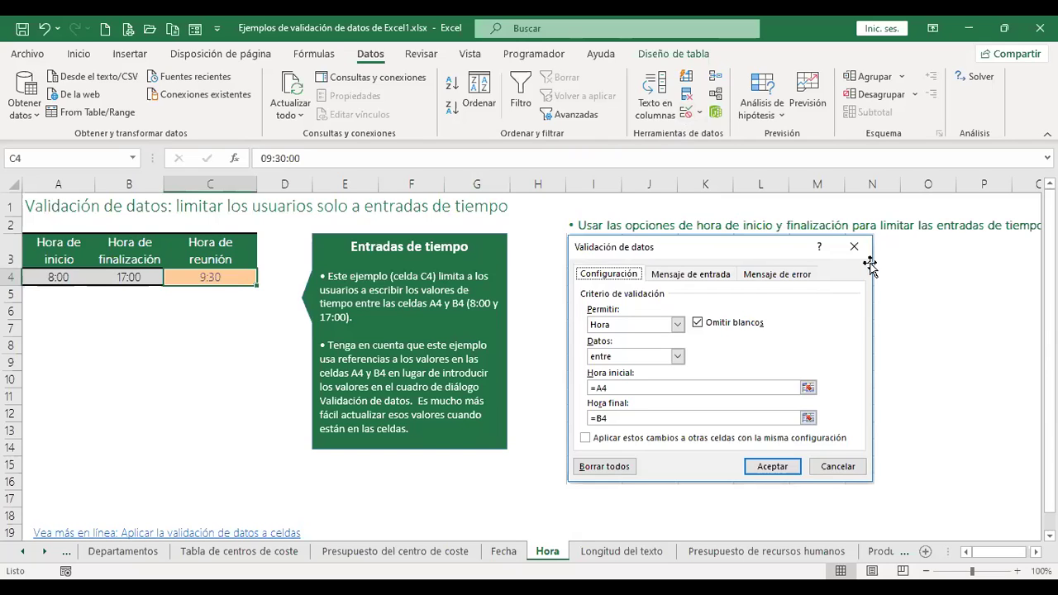
pyautogui.write('18:00')
pyautogui.press('Return')
pyautogui.press('Up')
# - Apply an Hora validation rule to the meeting time in C4, allowing only times entre =A4 and =B4
pyautogui.click(689, 114)
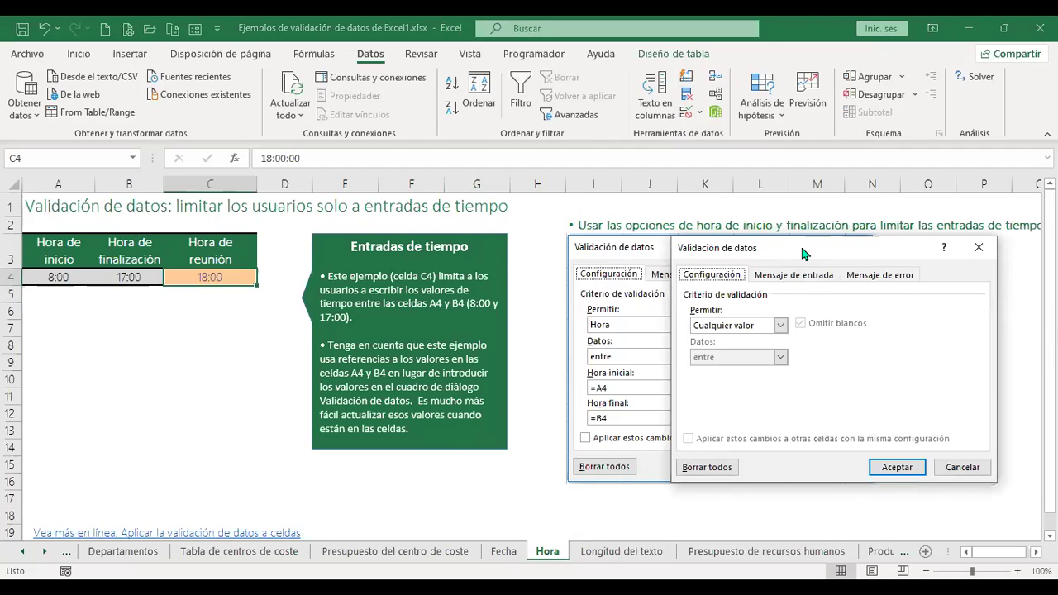
pyautogui.moveTo(802, 252); pyautogui.dragTo(382, 243)
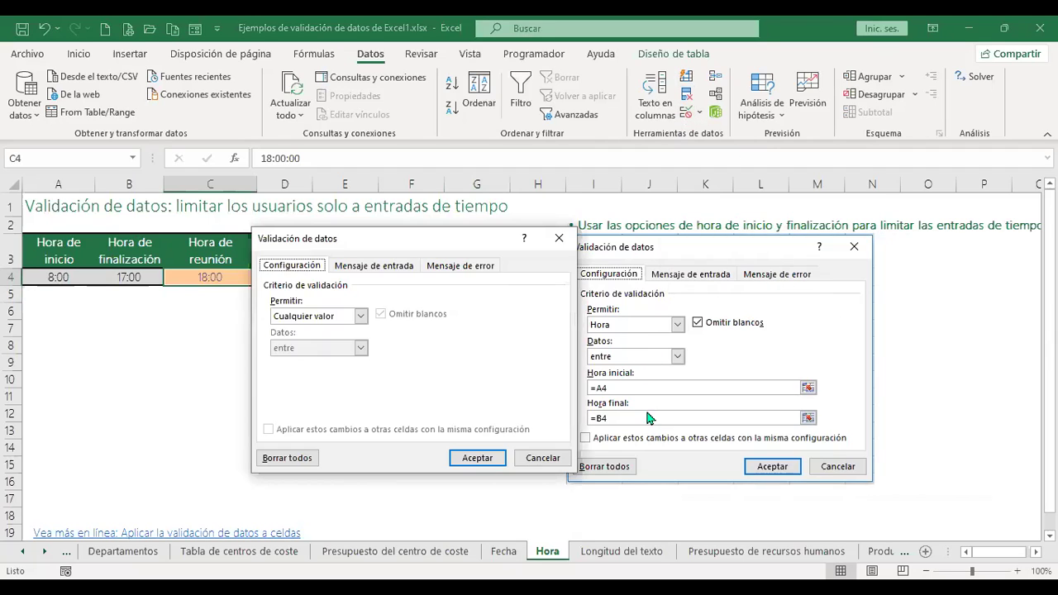
pyautogui.click(361, 319)
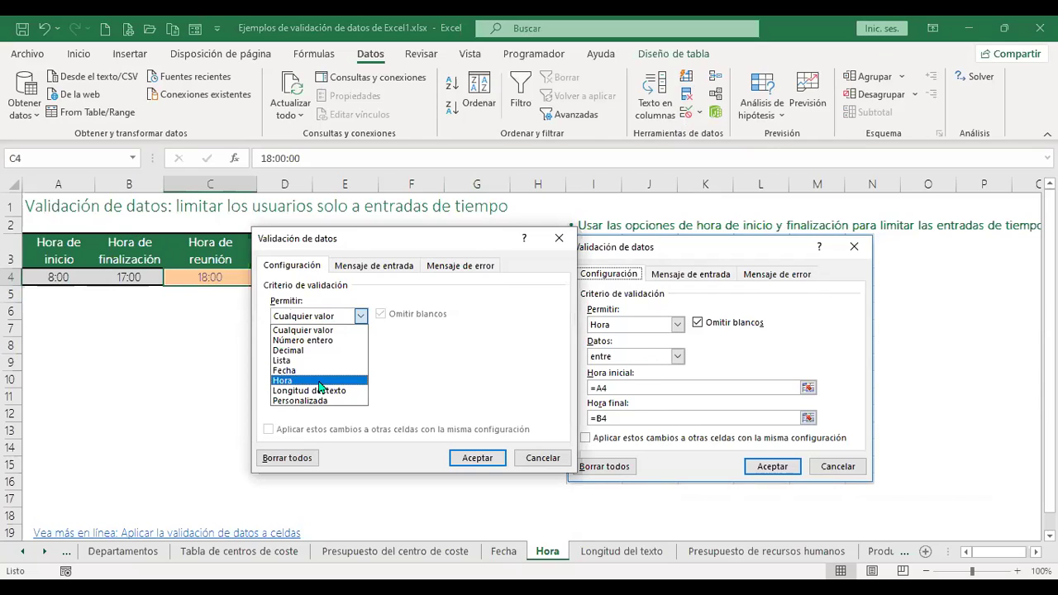
pyautogui.click(320, 385)
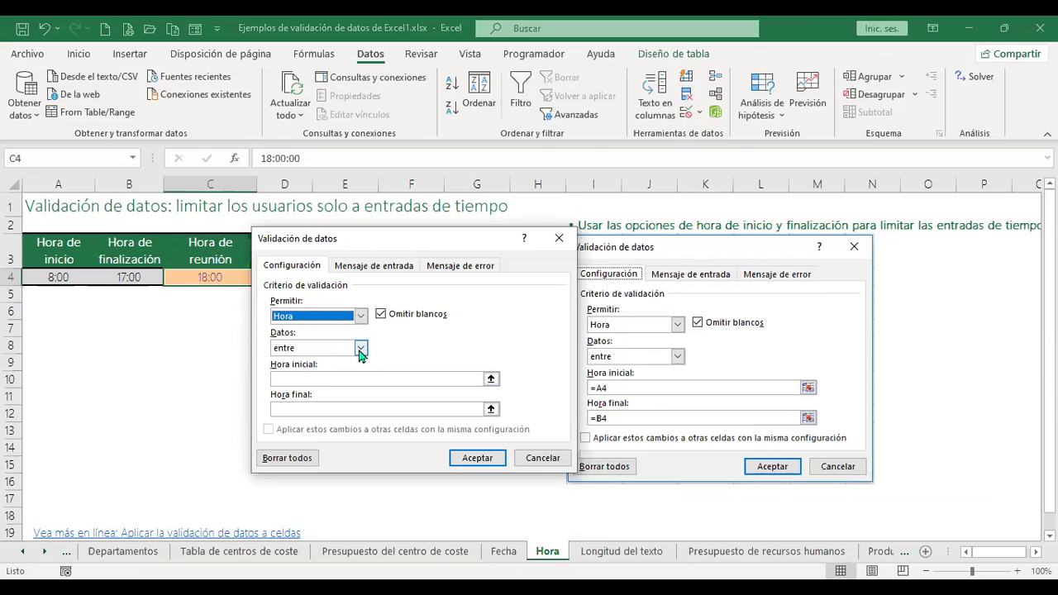
pyautogui.click(335, 379)
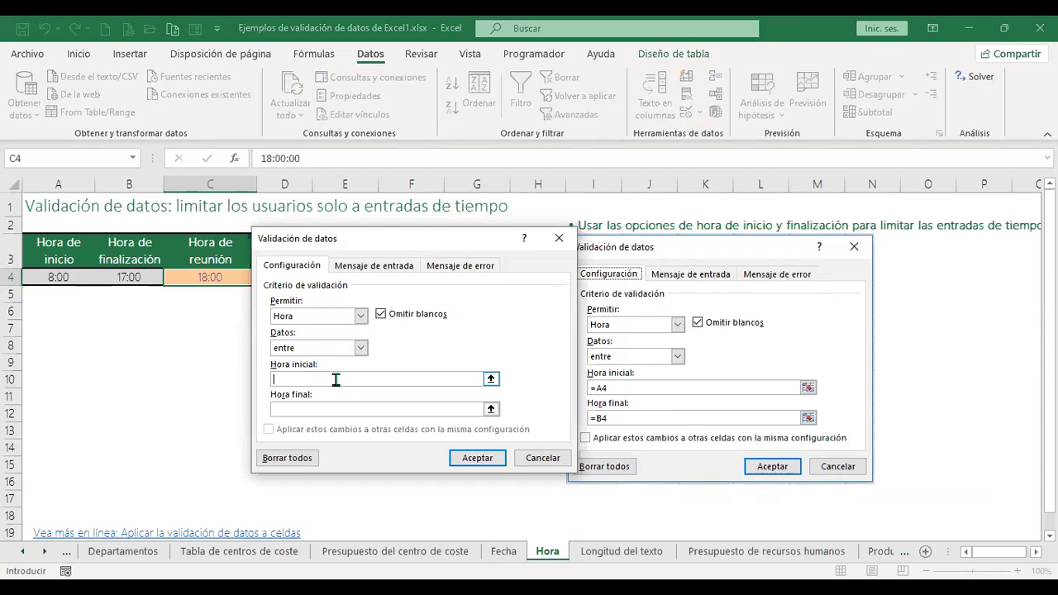
pyautogui.click(51, 277)
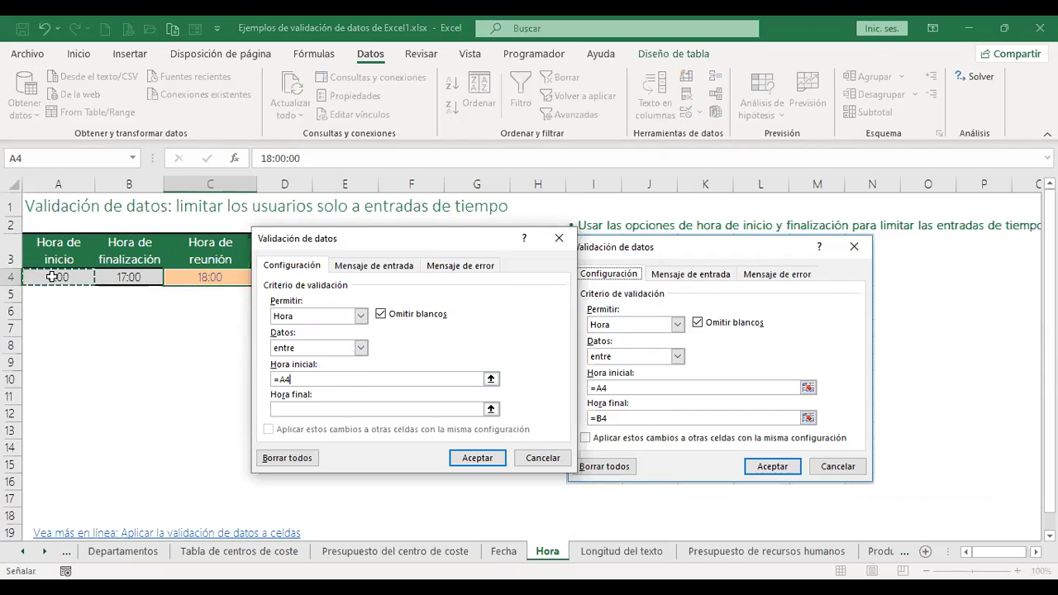
pyautogui.click(321, 408)
pyautogui.click(133, 277)
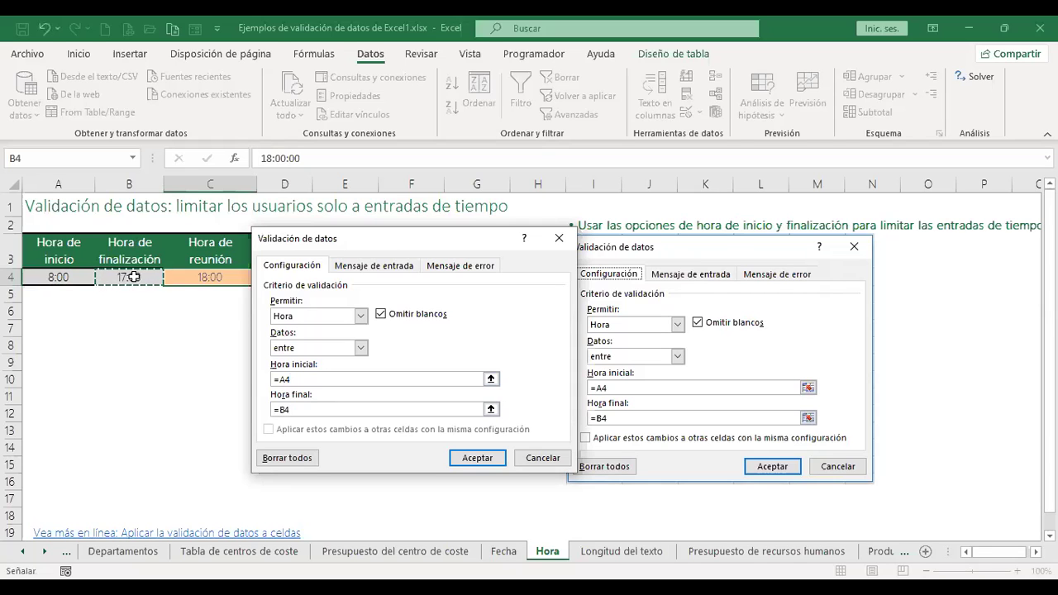
pyautogui.click(492, 458)
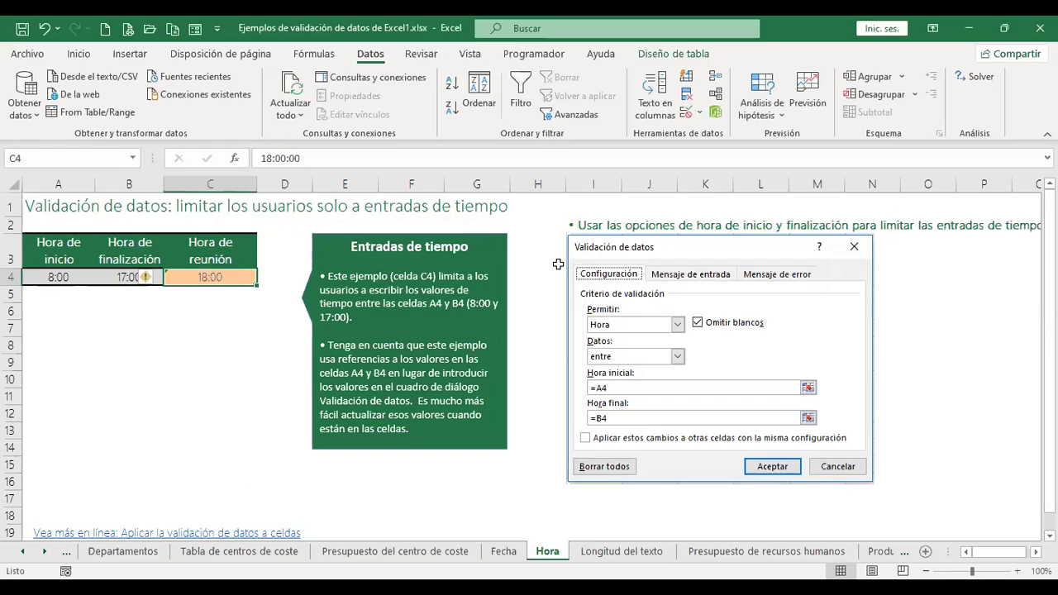
# - Test the time rule in C4 with 7:00, and enter 9:00 as the meeting time
pyautogui.write('7:00')
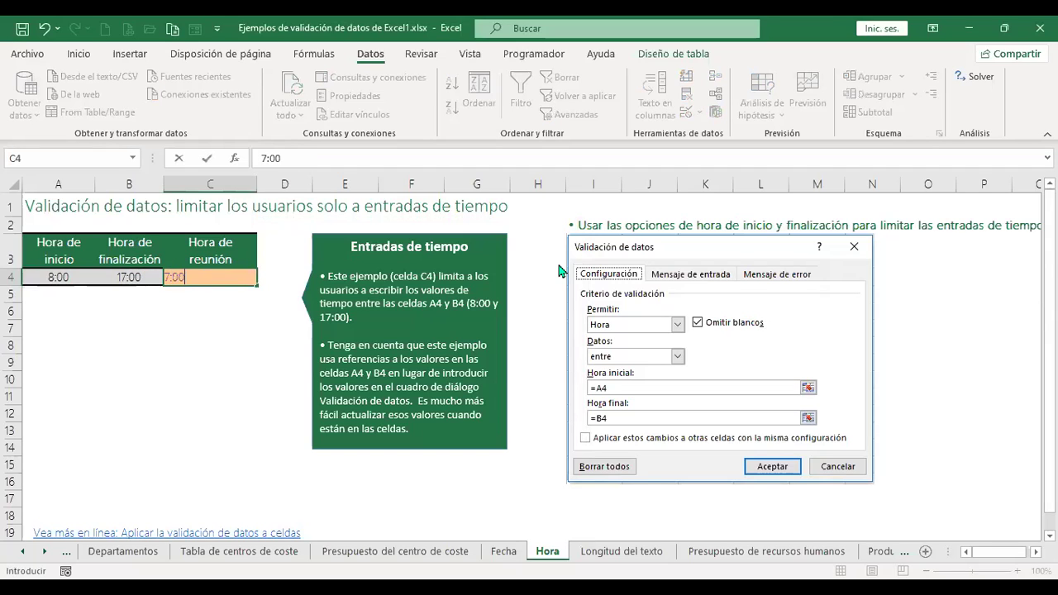
pyautogui.press('Return')
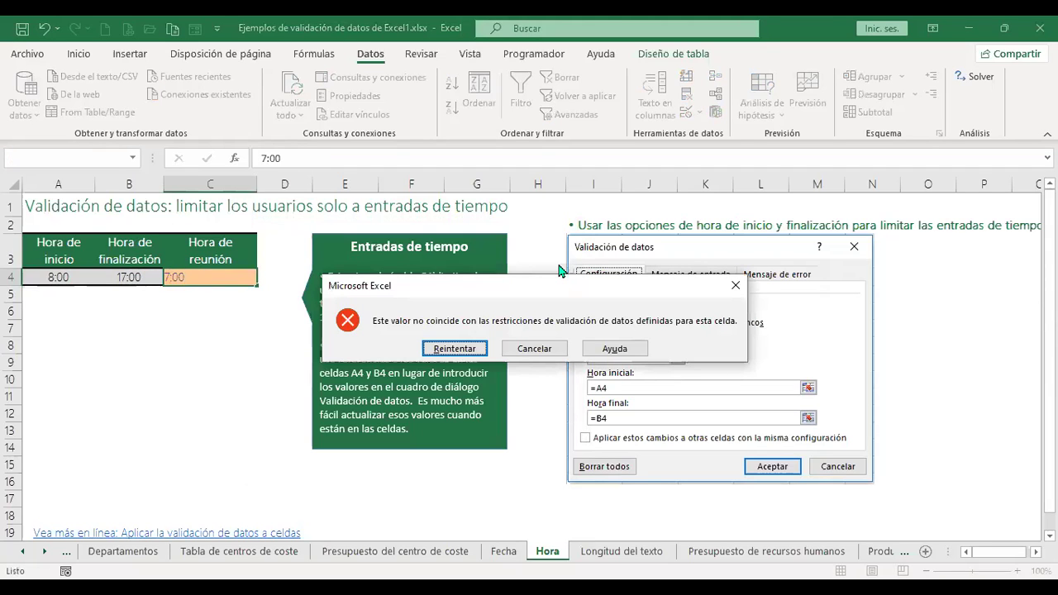
pyautogui.press('Escape')
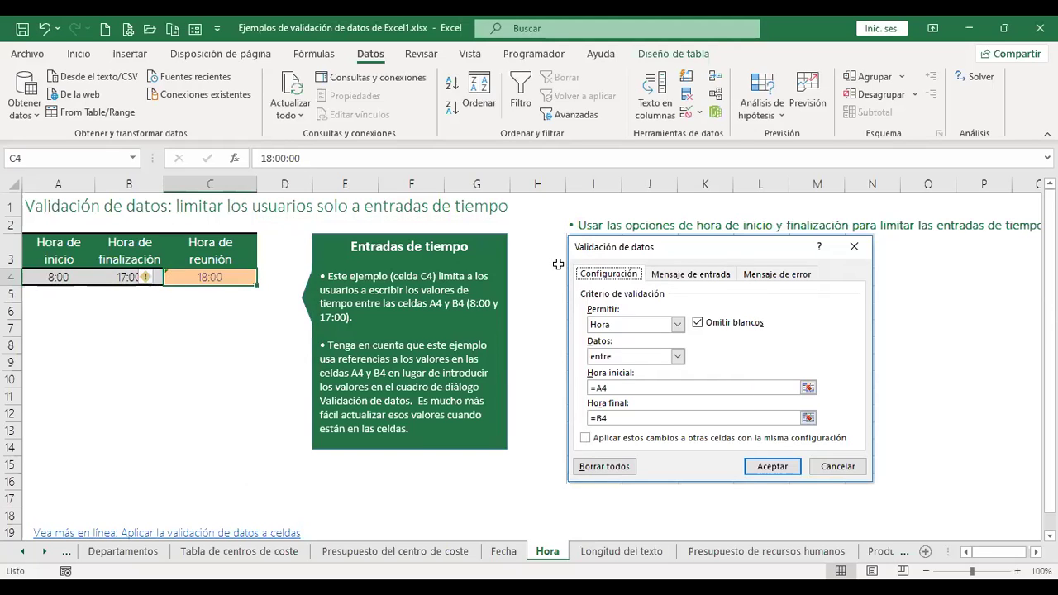
pyautogui.press('BackSpace')
pyautogui.write('9:00')
pyautogui.press('Return')
pyautogui.press('Up')
# - Set the start time in A4 to 7:00 and the end time in B4 to 16:00
pyautogui.press('Left')
pyautogui.press('Left')
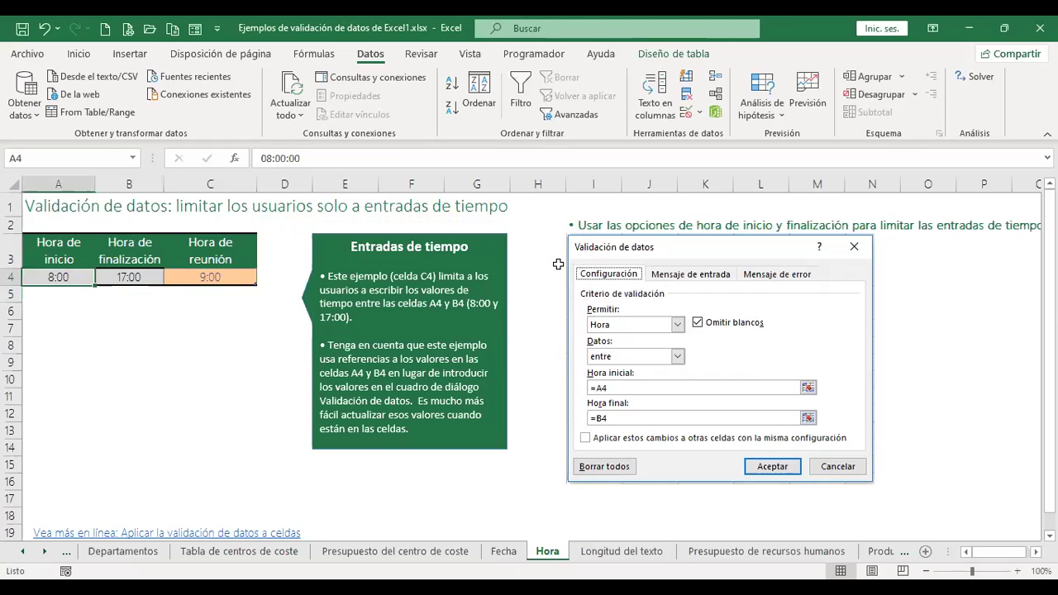
pyautogui.press('BackSpace')
pyautogui.write('7:00')
pyautogui.press('Tab')
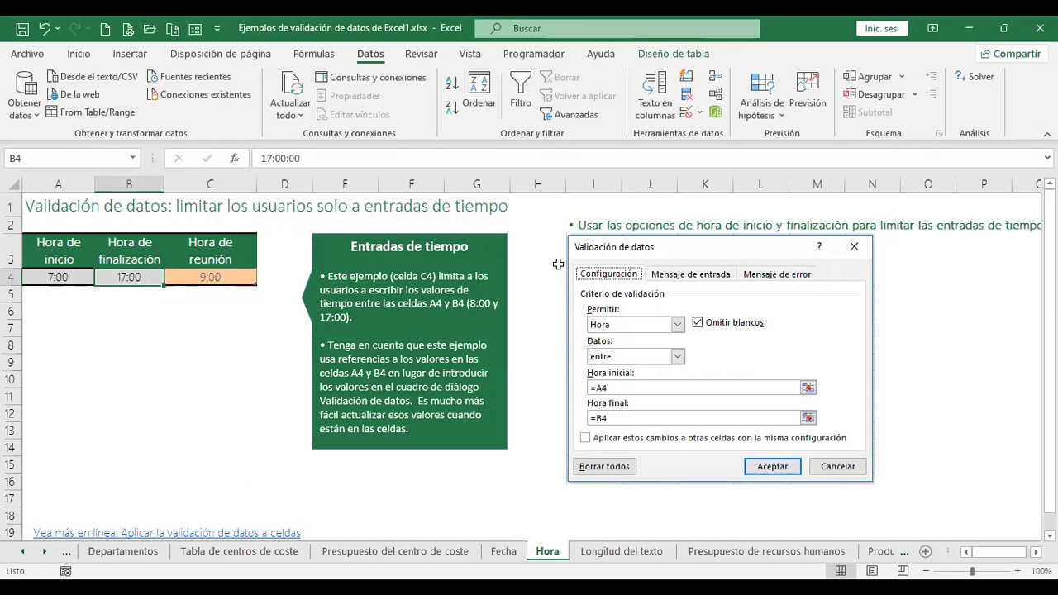
pyautogui.press('BackSpace')
pyautogui.write('16:00')
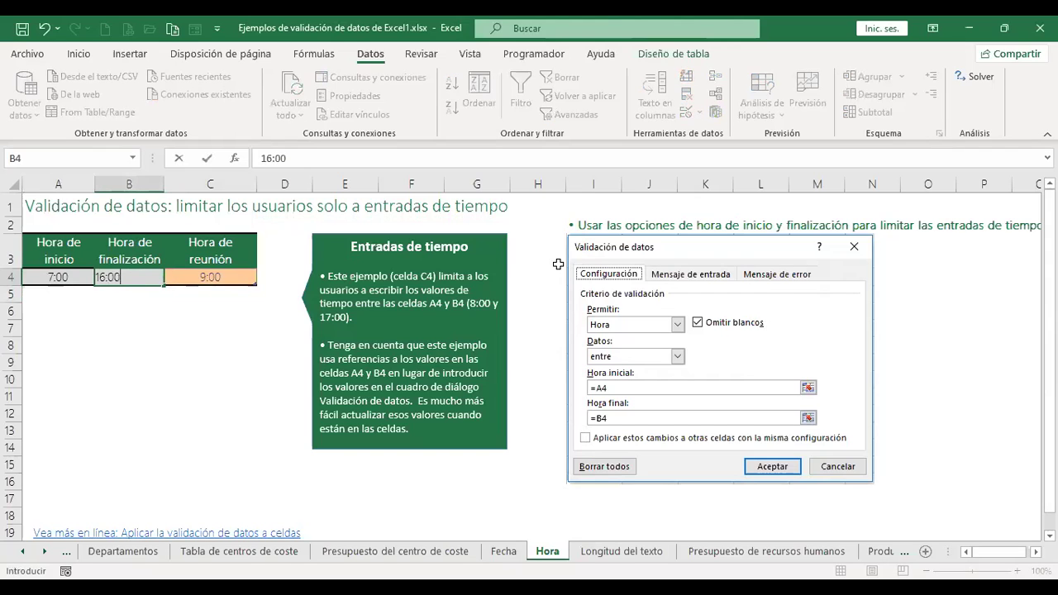
pyautogui.press('Tab')
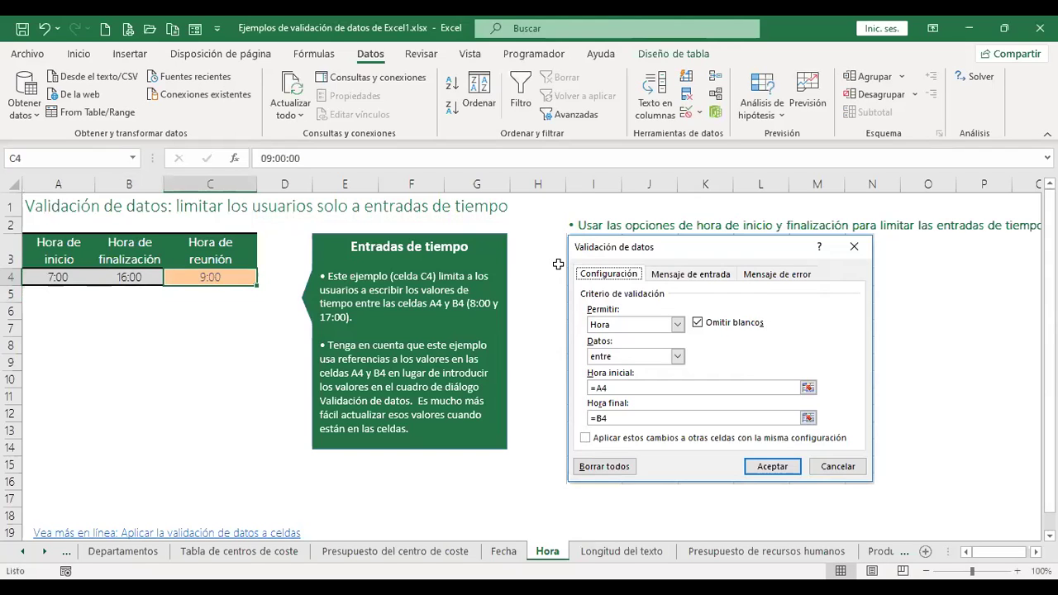
# - Try entering 6:00 as the meeting time in C4, and re-enter 9:00
pyautogui.press('BackSpace')
pyautogui.write('6:00')
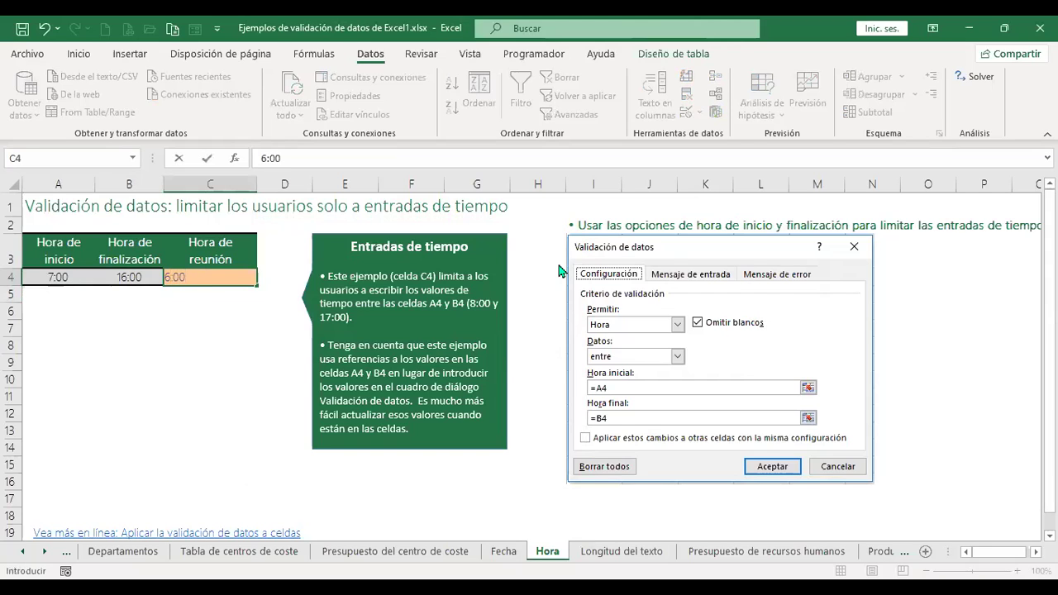
pyautogui.press('Return')
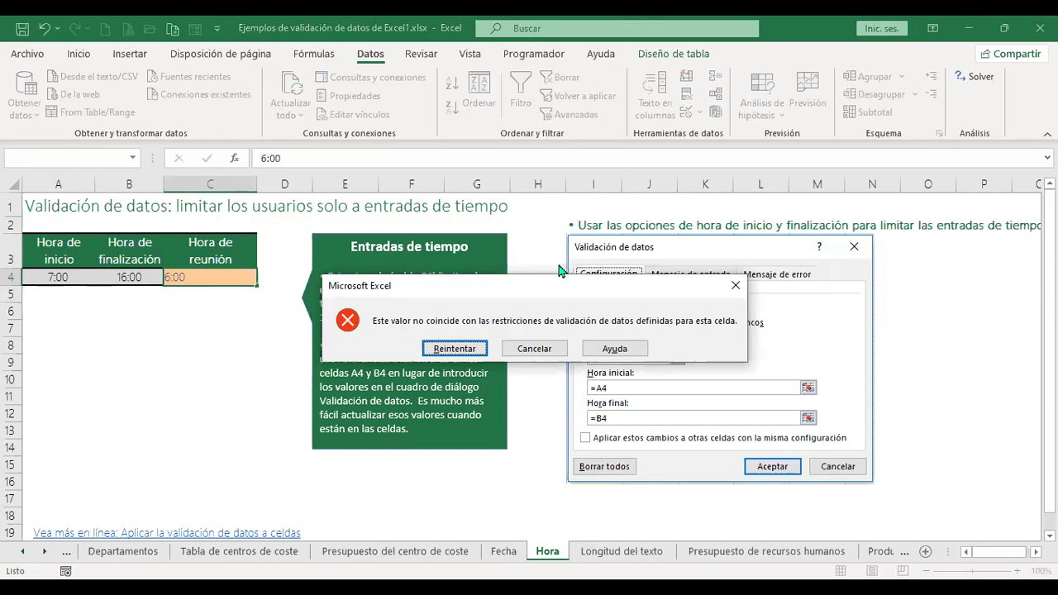
pyautogui.press('Escape')
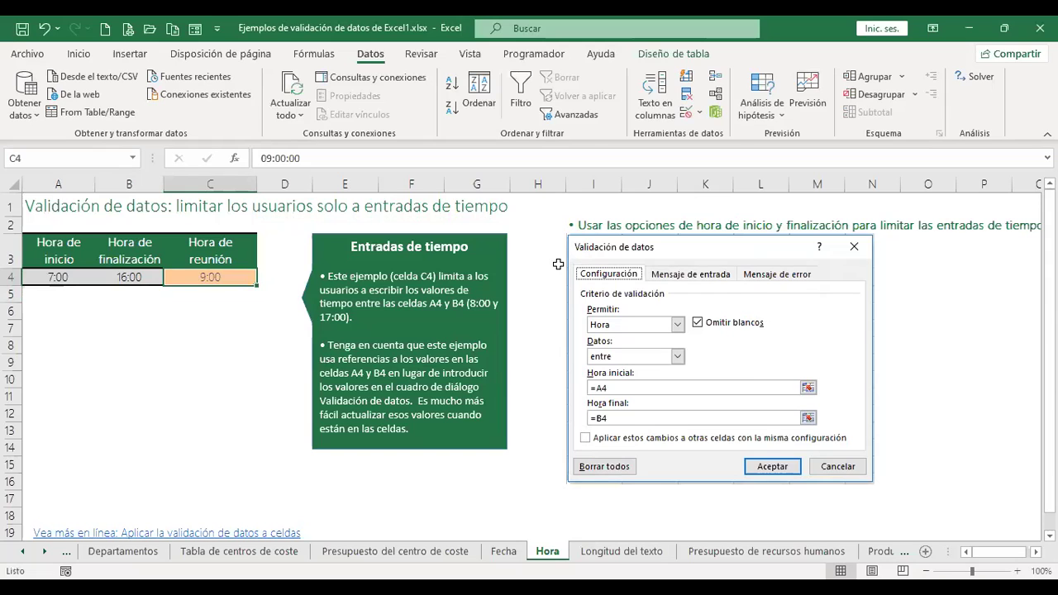
pyautogui.press('BackSpace')
pyautogui.write('9:00')
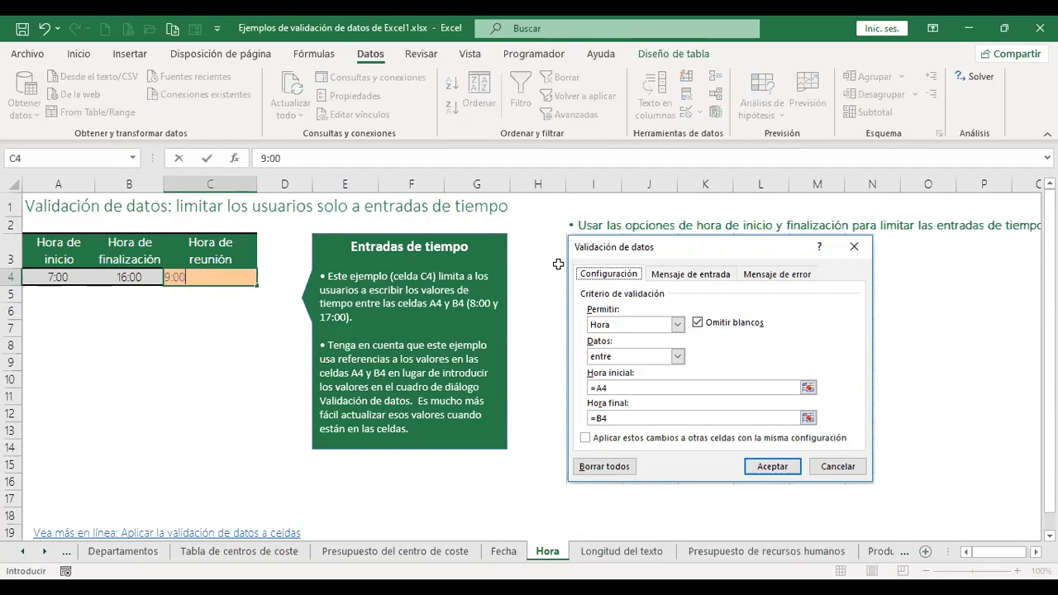
pyautogui.hotkey('ctrl', 'Return')
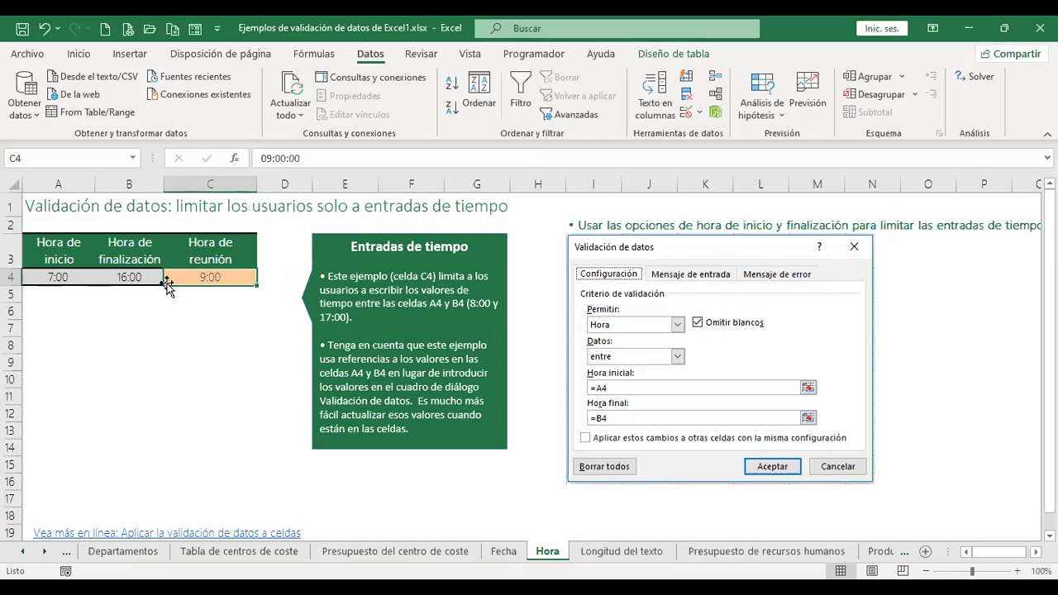
# - Set the end time in B4 to 18:00 and the meeting time in C4 to 17:00
pyautogui.click(139, 277)
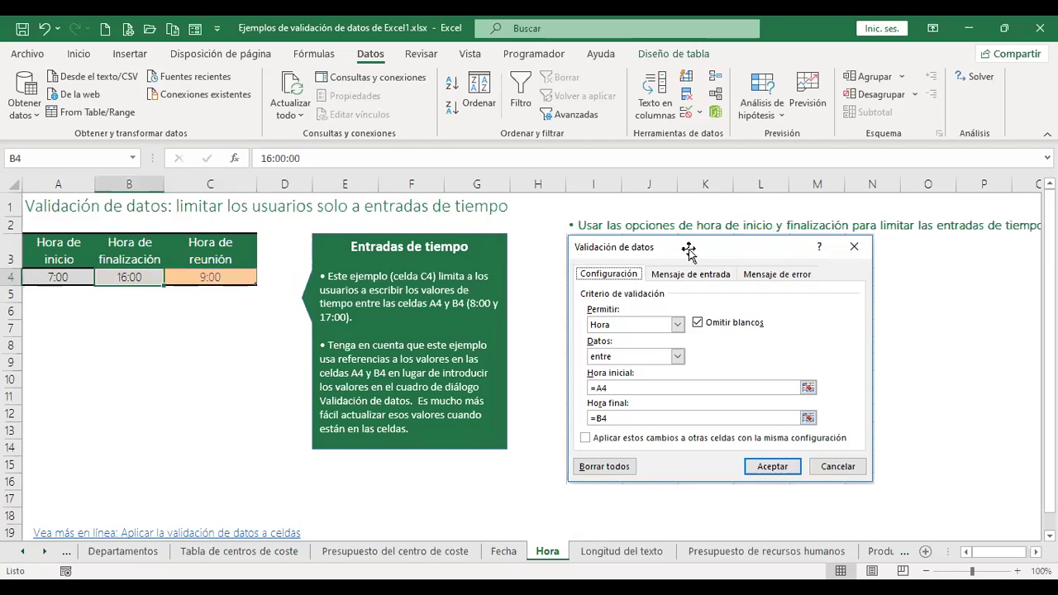
pyautogui.write('18:00')
pyautogui.press('Tab')
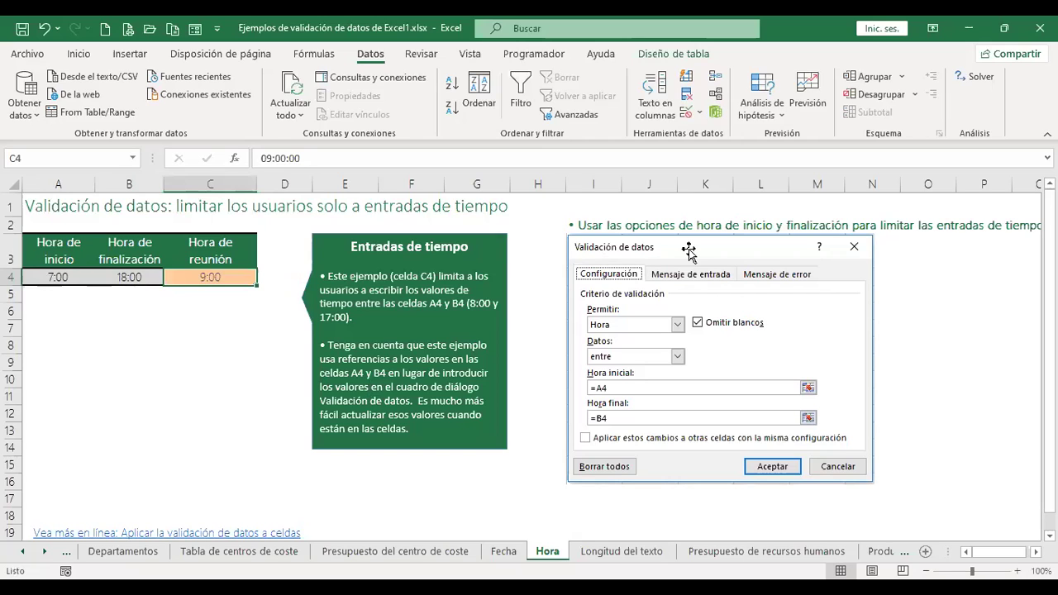
pyautogui.write('17:00')
pyautogui.press('Tab')
pyautogui.hotkey('shift', 'Tab')
# - Try entering 19:00 as the meeting time in C4 to test the upper time limit
pyautogui.write('19:00')
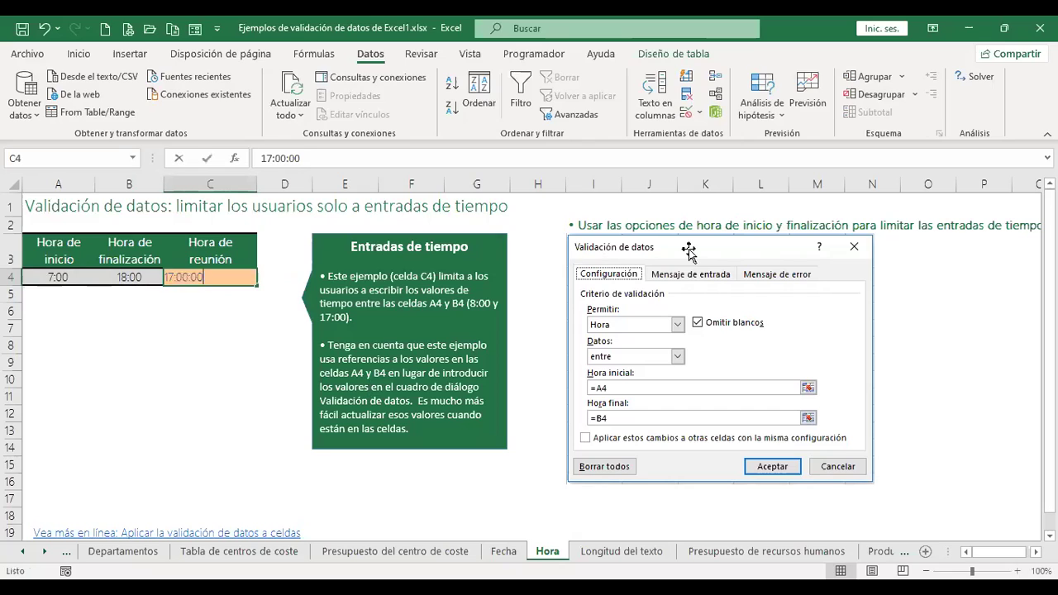
pyautogui.press('Return')
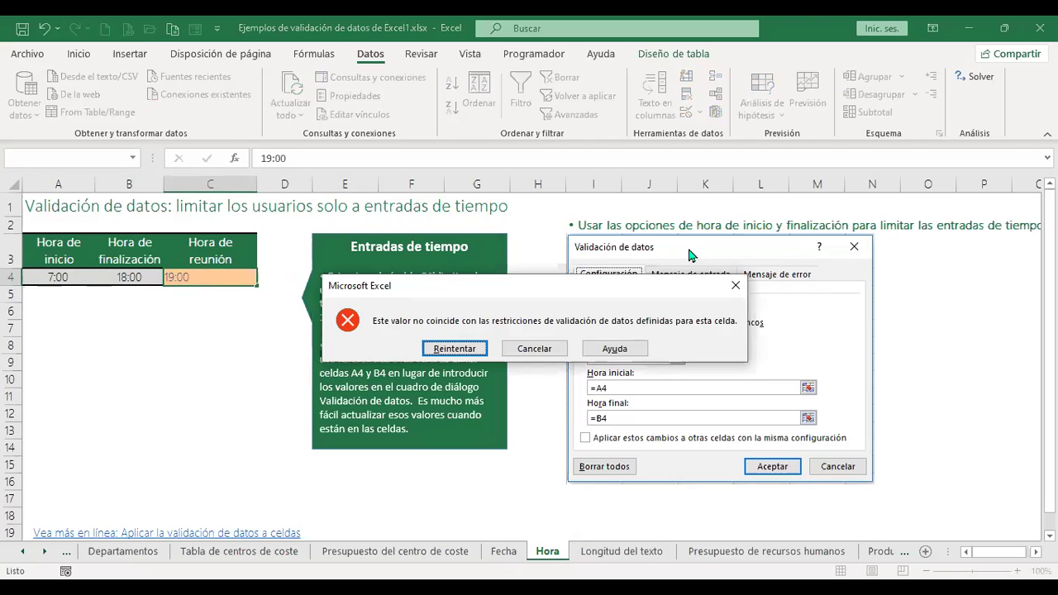
pyautogui.press('Escape')
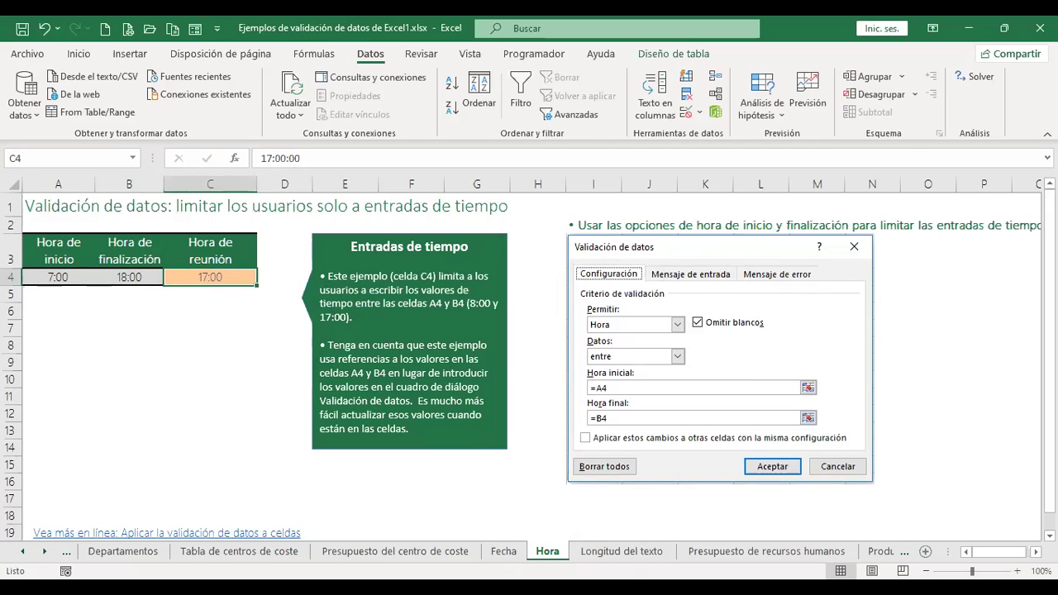
# - Go to the Longitud del texto sheet with the text length example
pyautogui.click(641, 551)
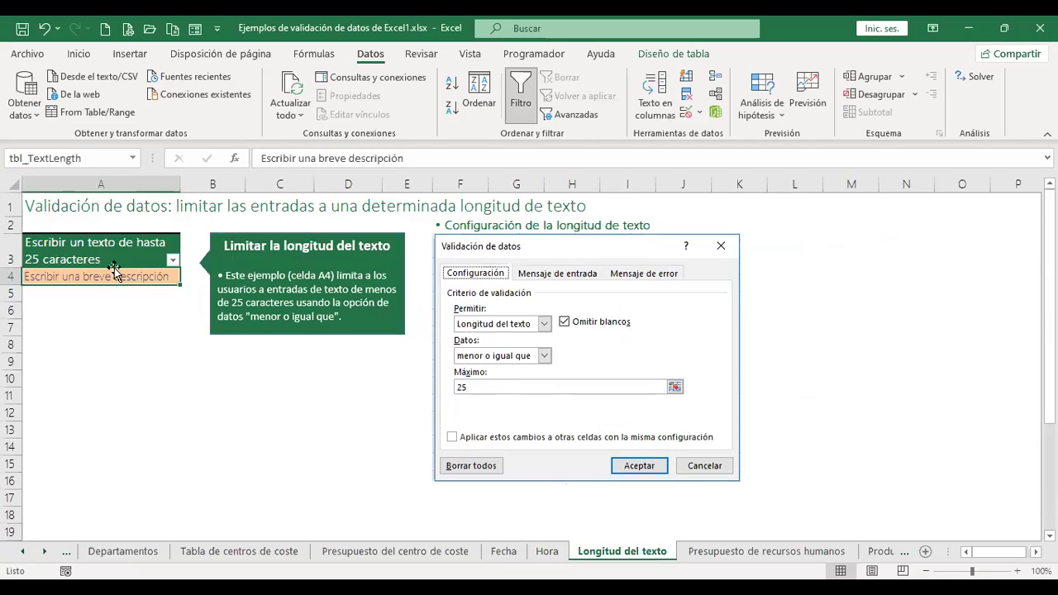